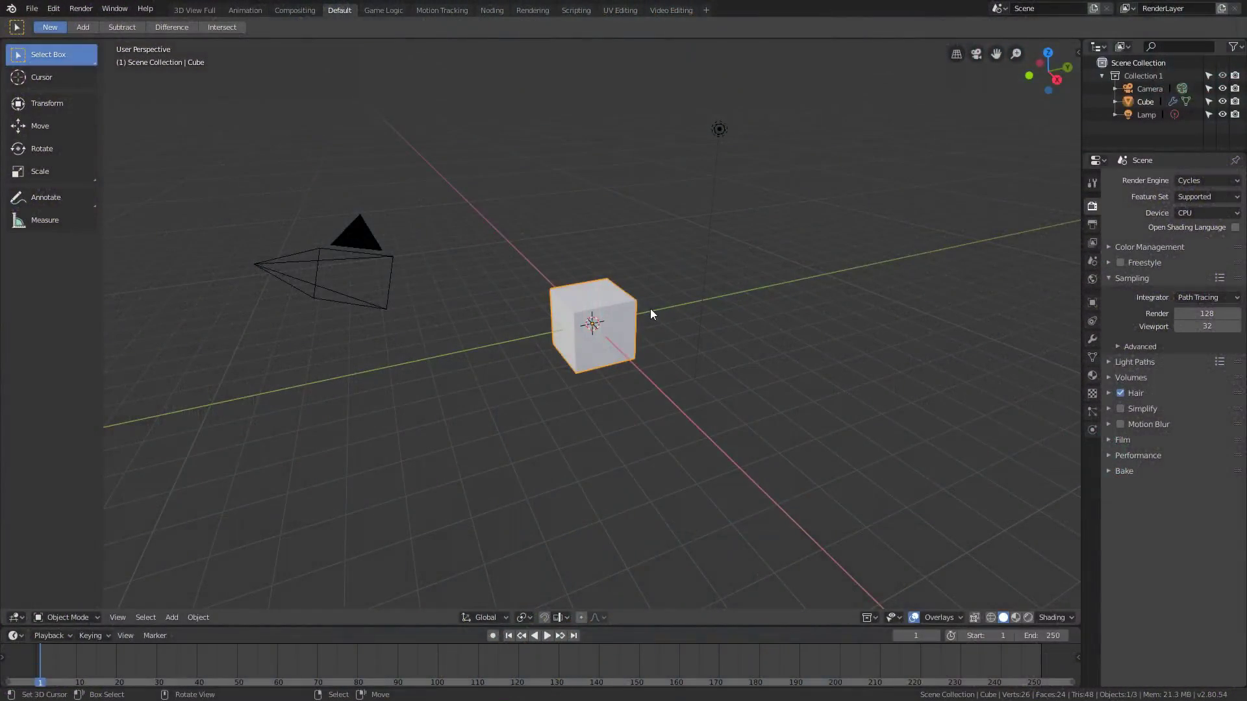
- Close the Shortcut VUr add-on panel and delete the default camera, cube and lamp
{"action": "left_click", "coordinate": [1078, 54]}
{"action": "left_click", "coordinate": [1074, 120]}
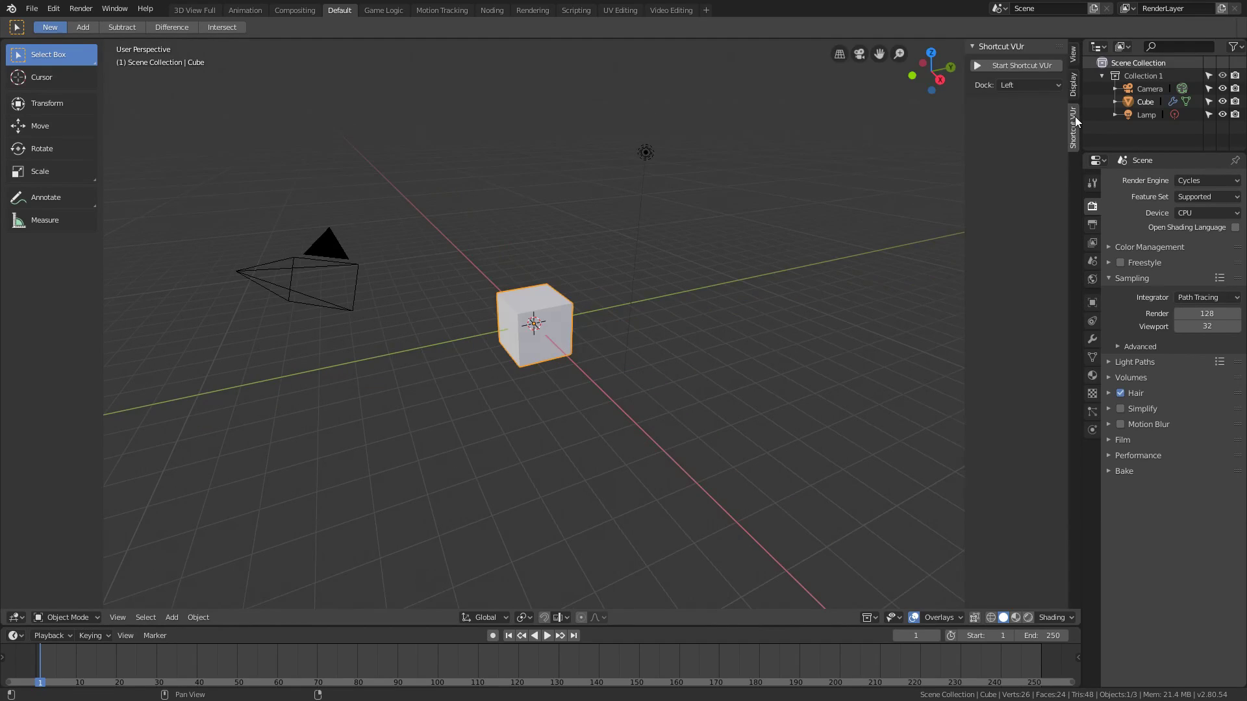
{"action": "left_click_drag", "start_coordinate": [965, 58], "coordinate": [1072, 58]}
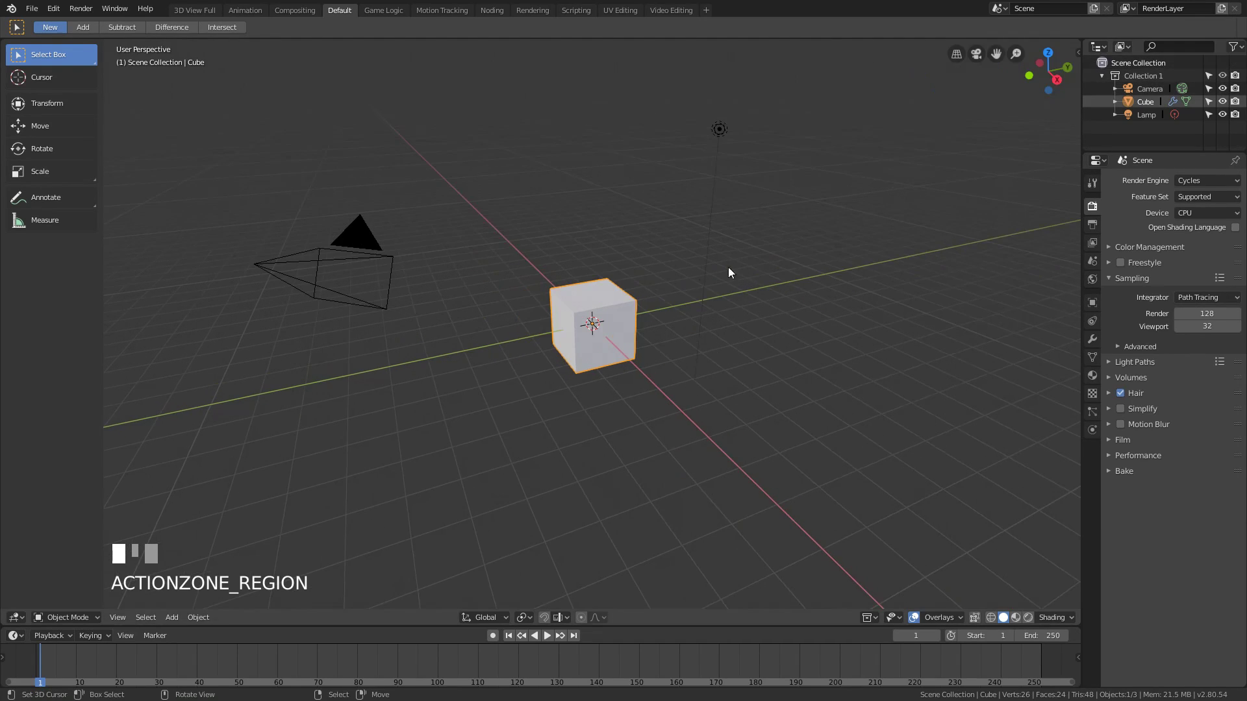
{"action": "key", "text": "x"}
{"action": "left_click", "coordinate": [646, 345]}
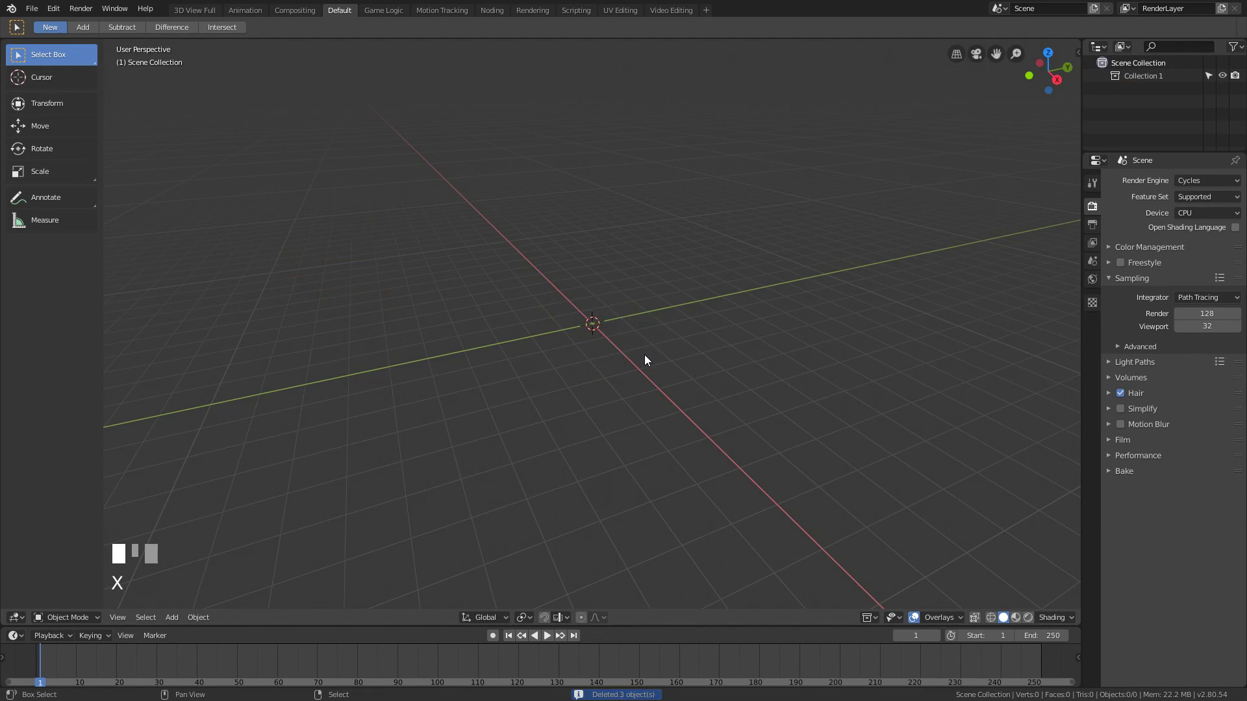
- Add a cube and loop cut it through the middle
{"action": "key", "text": "shift+a"}
{"action": "mouse_move", "coordinate": [646, 358]}
{"action": "left_click", "coordinate": [702, 367]}
{"action": "key", "text": "Tab"}
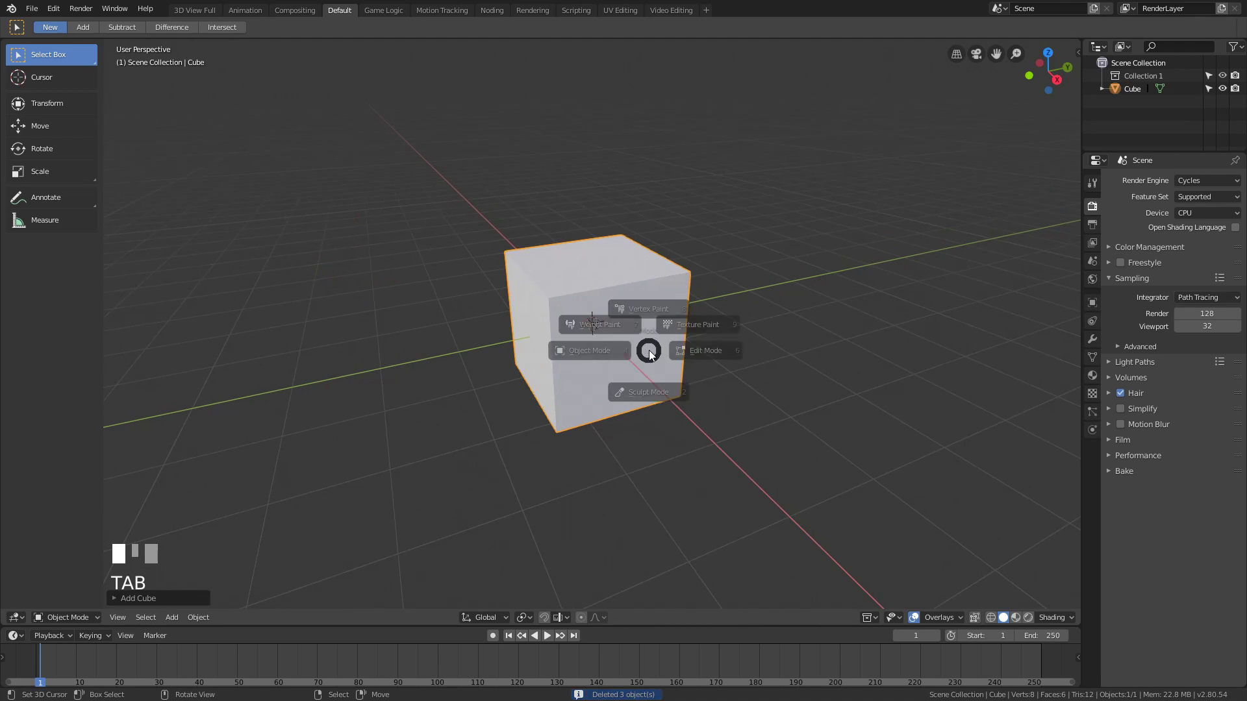
{"action": "left_click", "coordinate": [603, 295]}
{"action": "middle_click_drag", "start_coordinate": [603, 294], "coordinate": [576, 269]}
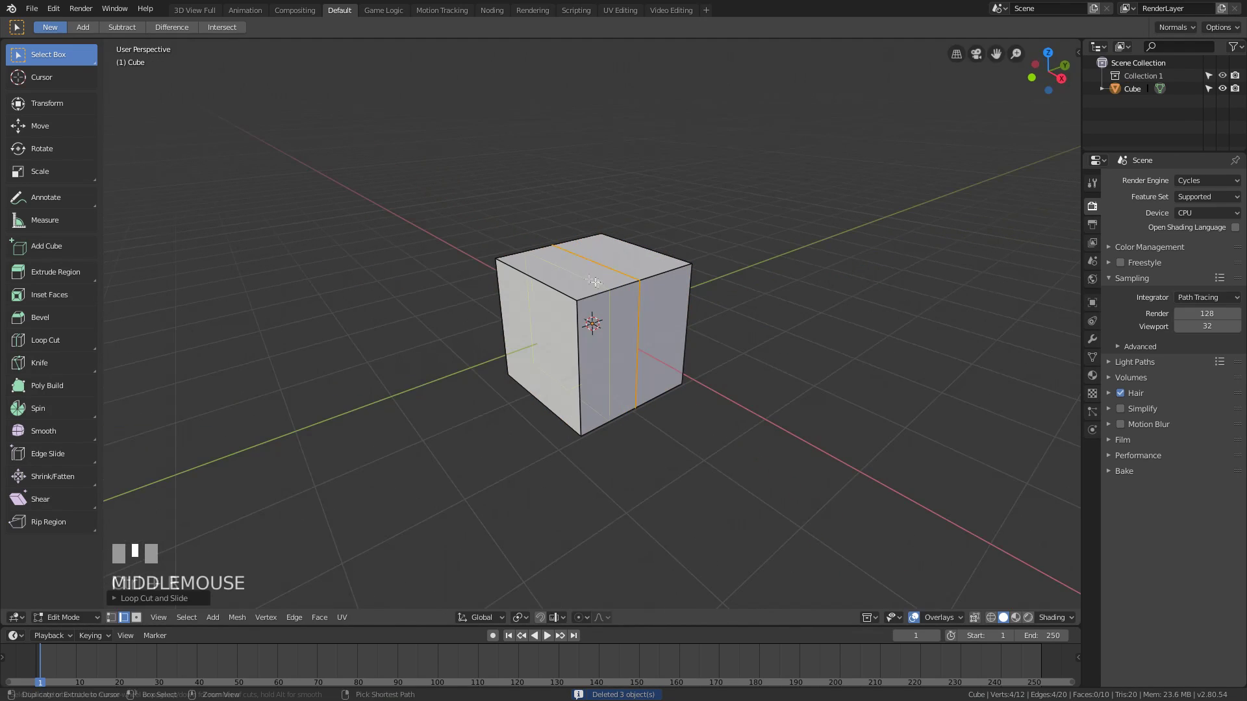
- Delete three quarters of the cube's faces, keeping a single quarter box
{"action": "key", "text": "Tab"}
{"action": "left_click", "coordinate": [139, 620]}
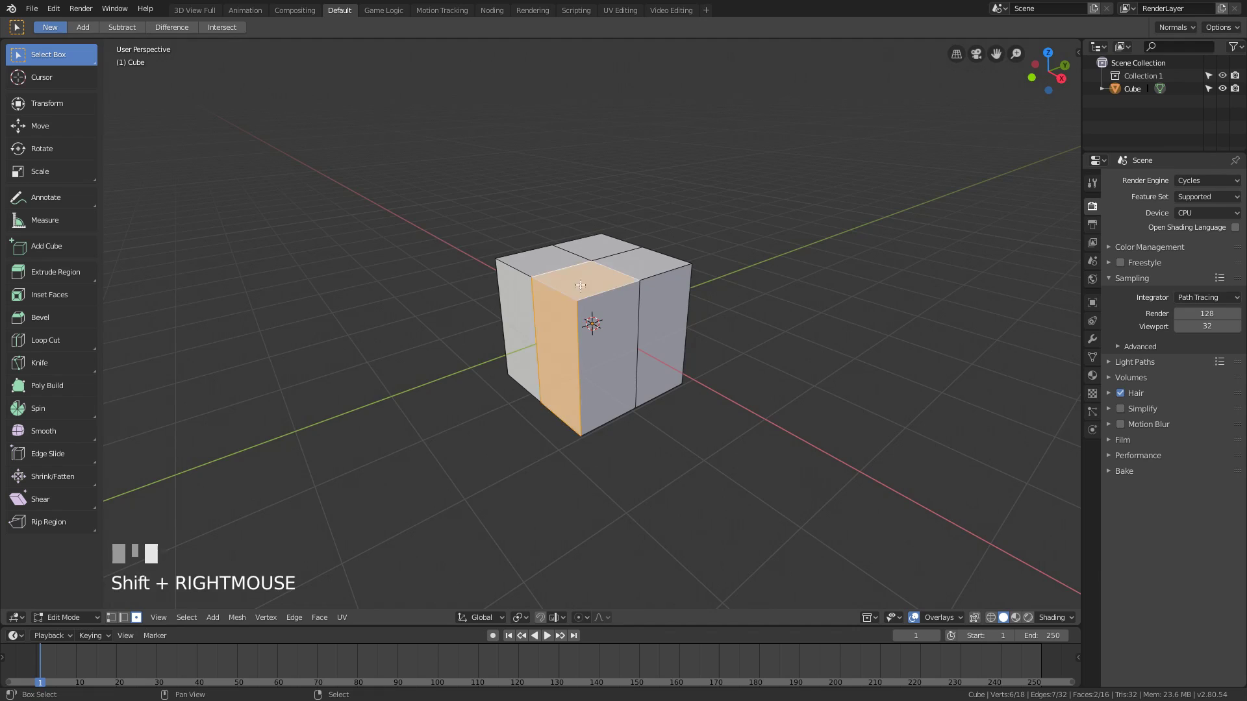
{"action": "middle_click_drag", "start_coordinate": [581, 285], "coordinate": [604, 305]}
{"action": "key", "text": "ctrl+i"}
{"action": "key", "text": "x"}
{"action": "left_click", "coordinate": [657, 342]}
{"action": "middle_click_drag", "start_coordinate": [657, 342], "coordinate": [945, 306]}
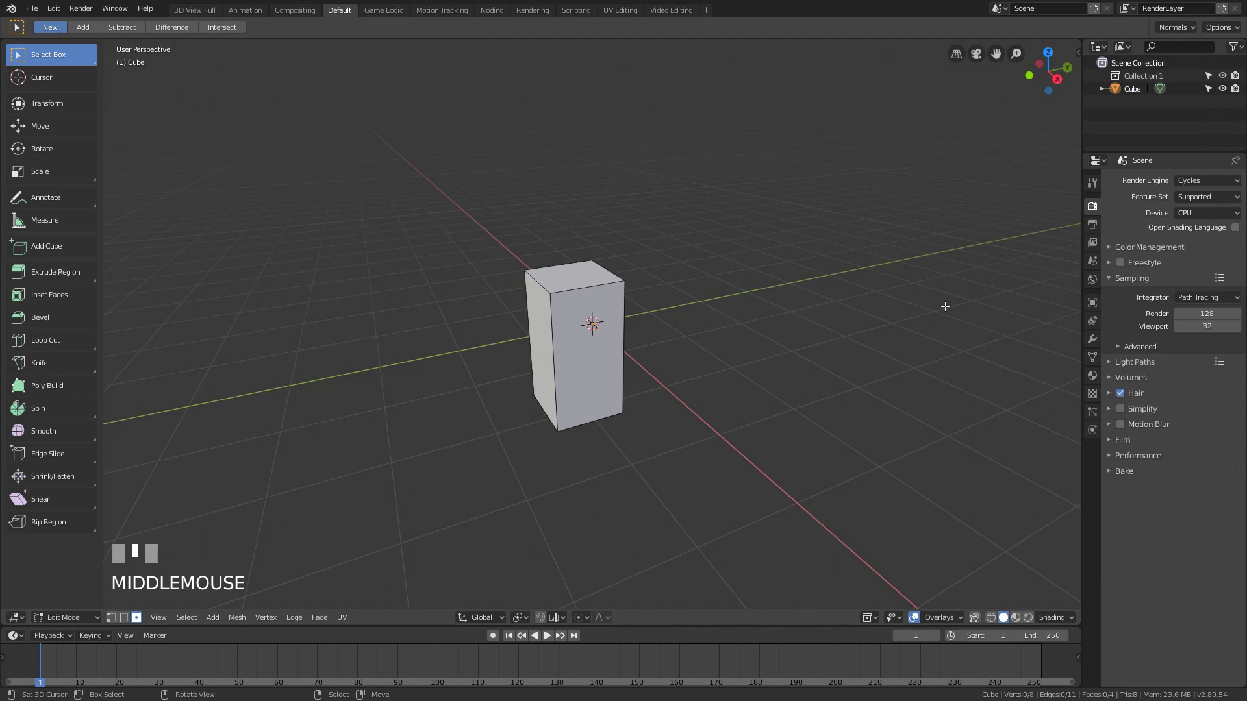
{"action": "key", "text": "Tab"}
- Add a Mirror modifier to the quarter box, mirroring on both X and Y
{"action": "left_click", "coordinate": [1093, 339]}
{"action": "left_click", "coordinate": [1162, 181]}
{"action": "left_click", "coordinate": [974, 325]}
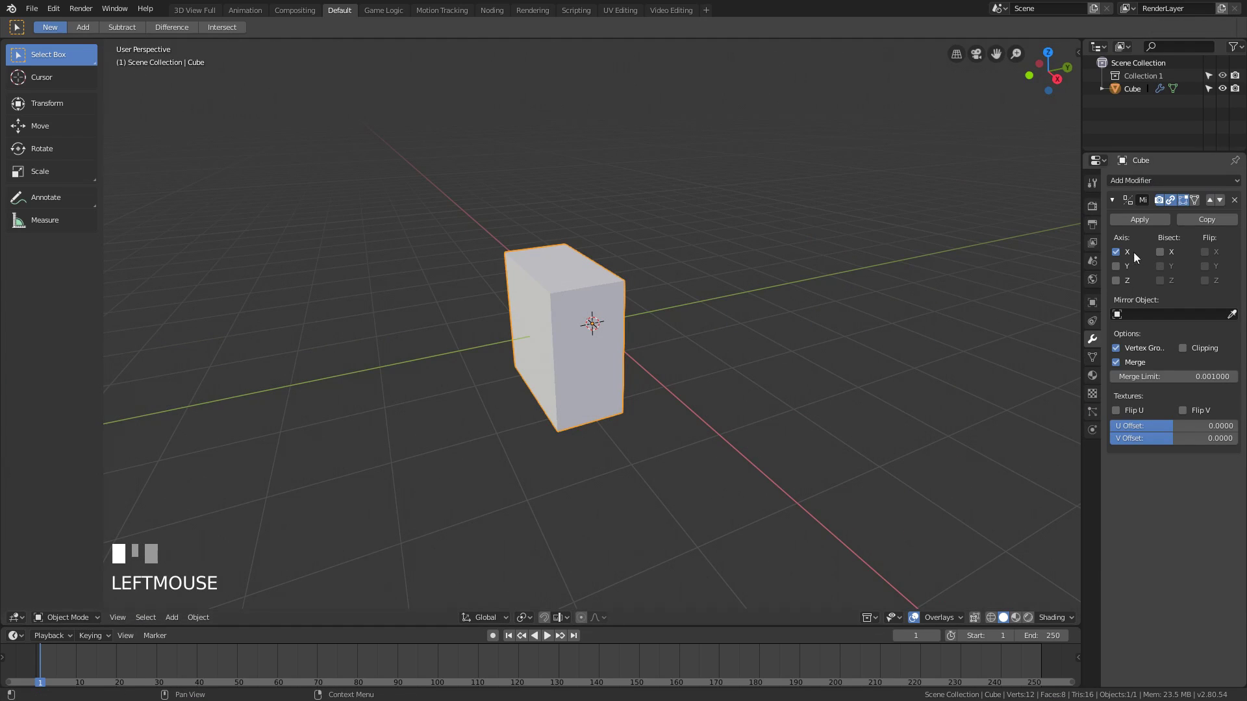
{"action": "left_click", "coordinate": [1117, 266]}
{"action": "key", "text": "Tab"}
{"action": "key", "text": "Tab"}
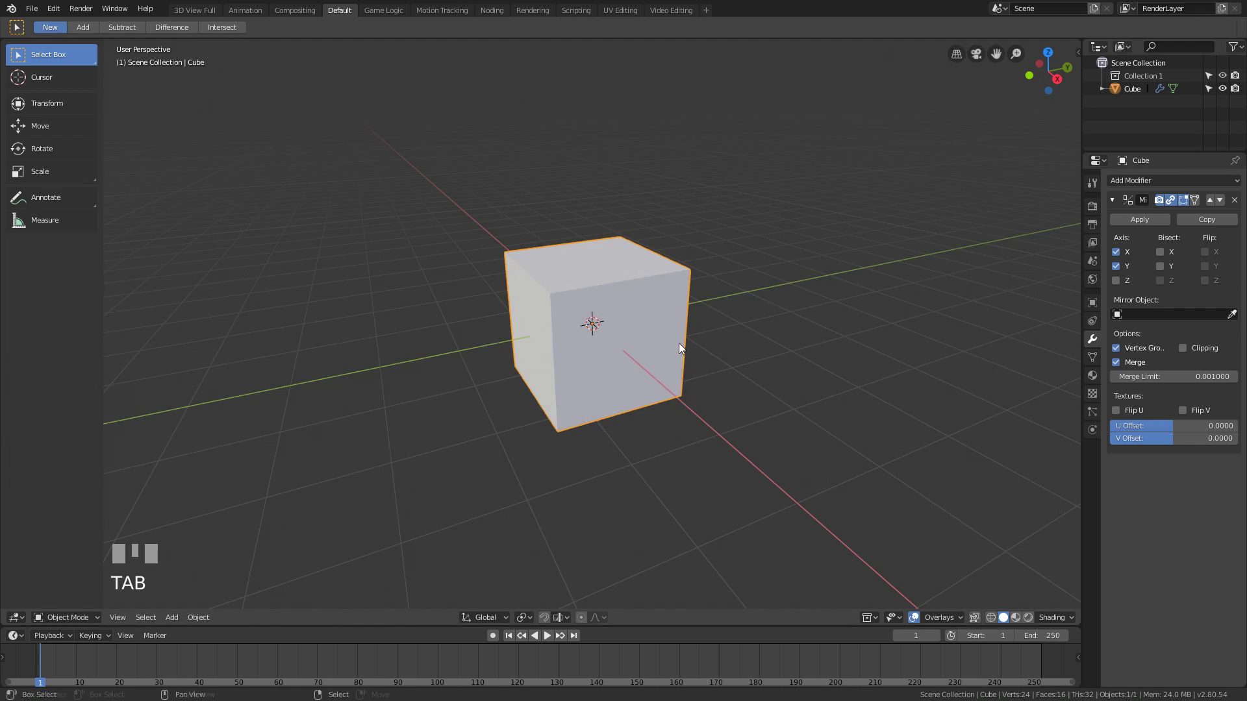
- Duplicate the mirrored cube twice, placing copies to the right and further back
{"action": "middle_click_drag", "start_coordinate": [680, 348], "coordinate": [714, 351]}
{"action": "key", "text": "shift+d"}
{"action": "left_click", "coordinate": [797, 362]}
{"action": "key", "text": "shift+d"}
{"action": "left_click", "coordinate": [659, 201]}
- Place a third axis-constrained copy of the cube and select the centre cube
{"action": "key", "text": "shift+d"}
{"action": "middle_click", "coordinate": [580, 263]}
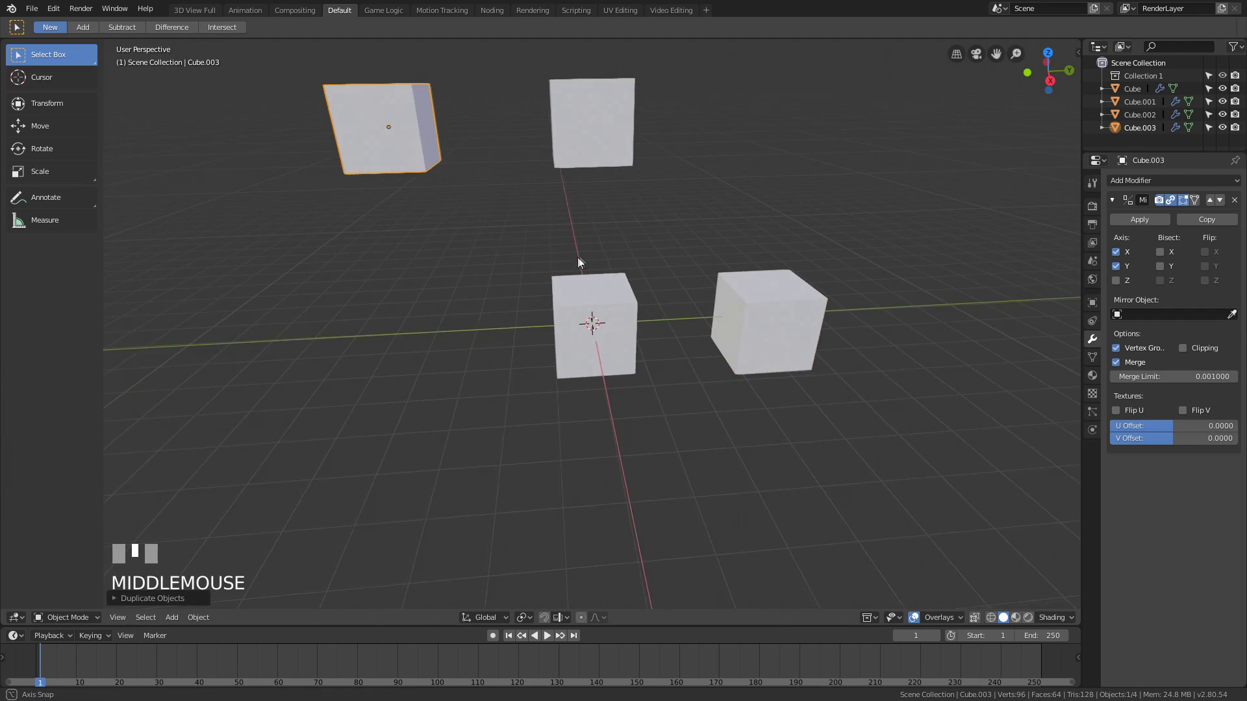
{"action": "left_click", "coordinate": [580, 263]}
{"action": "middle_click_drag", "start_coordinate": [580, 263], "coordinate": [596, 308]}
{"action": "right_click", "coordinate": [596, 308]}
- Enable mirror clipping on the centre cube and extrude its top face upward
{"action": "left_click", "coordinate": [696, 304]}
{"action": "scroll", "coordinate": [617, 312], "scroll_direction": "up", "scroll_amount": 3}
{"action": "right_click", "coordinate": [569, 328]}
{"action": "middle_click_drag", "start_coordinate": [715, 325], "coordinate": [732, 326]}
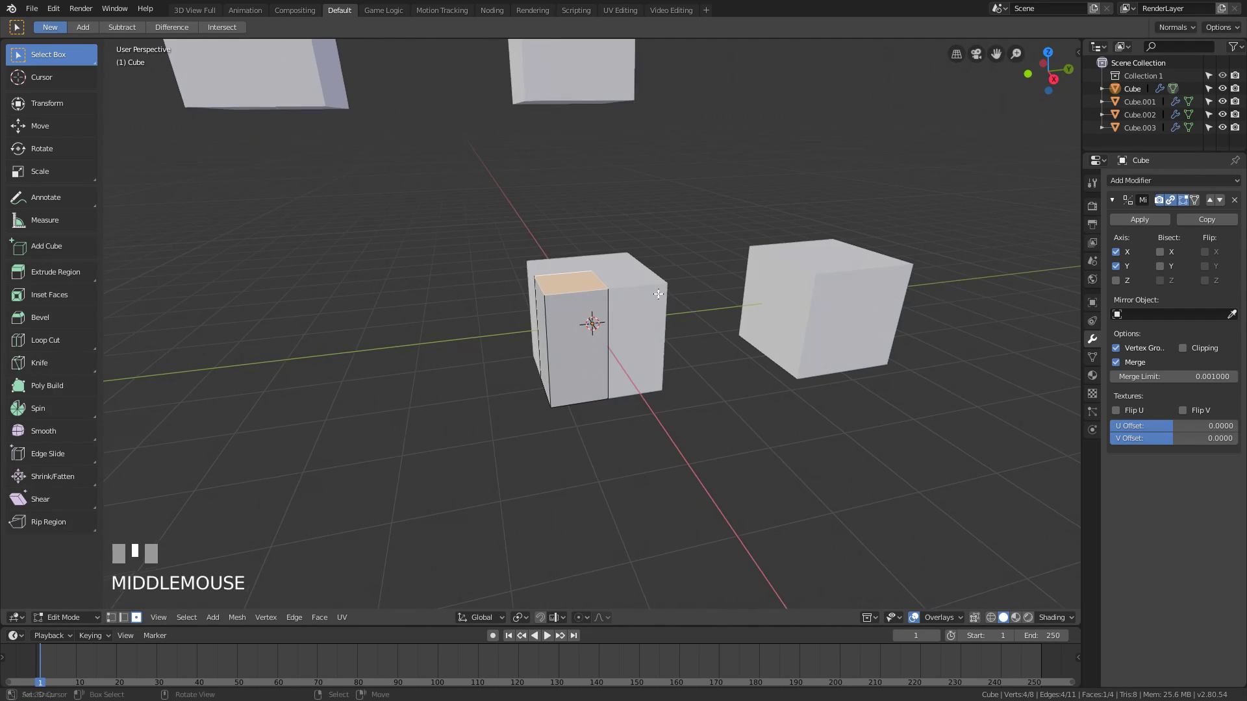
{"action": "key", "text": "e"}
{"action": "key", "text": "ctrl+z"}
{"action": "left_click", "coordinate": [1182, 347]}
{"action": "key", "text": "e"}
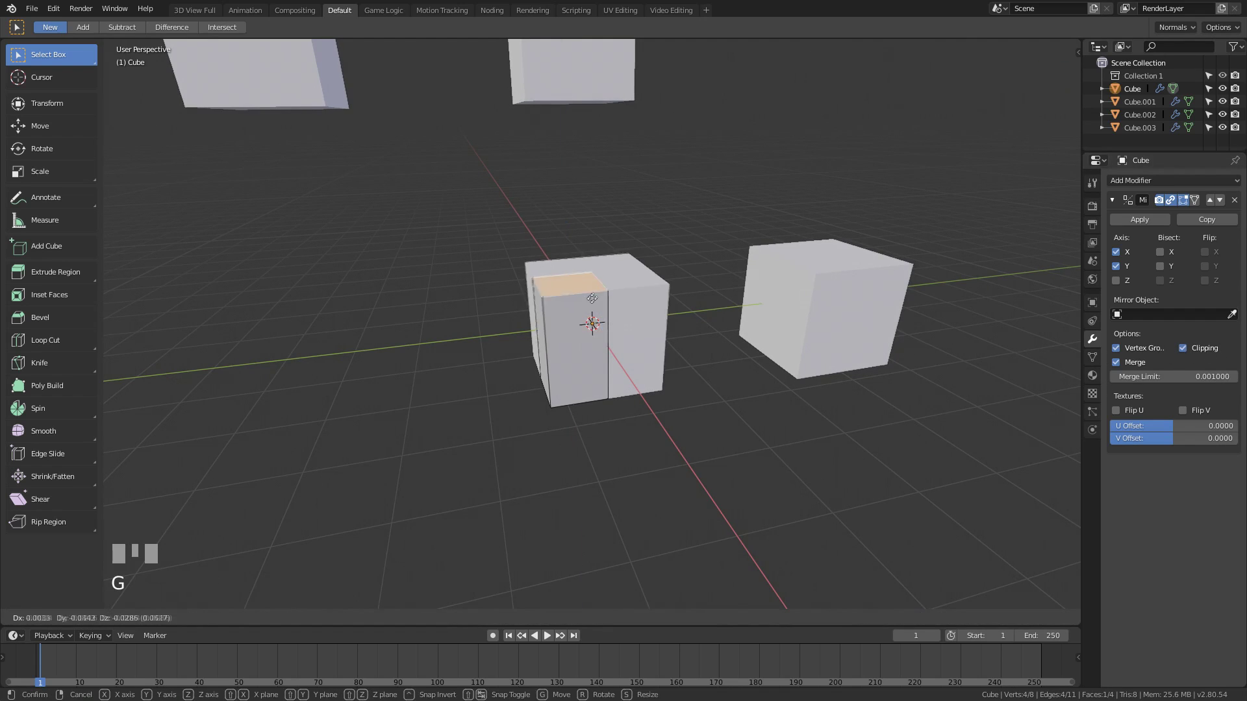
{"action": "left_click", "coordinate": [727, 348]}
- Extrude several more tiers from the top face to build a stepped tower
{"action": "key", "text": "e"}
{"action": "left_click", "coordinate": [715, 267]}
{"action": "key", "text": "s"}
{"action": "key", "text": "Escape"}
{"action": "key", "text": "e"}
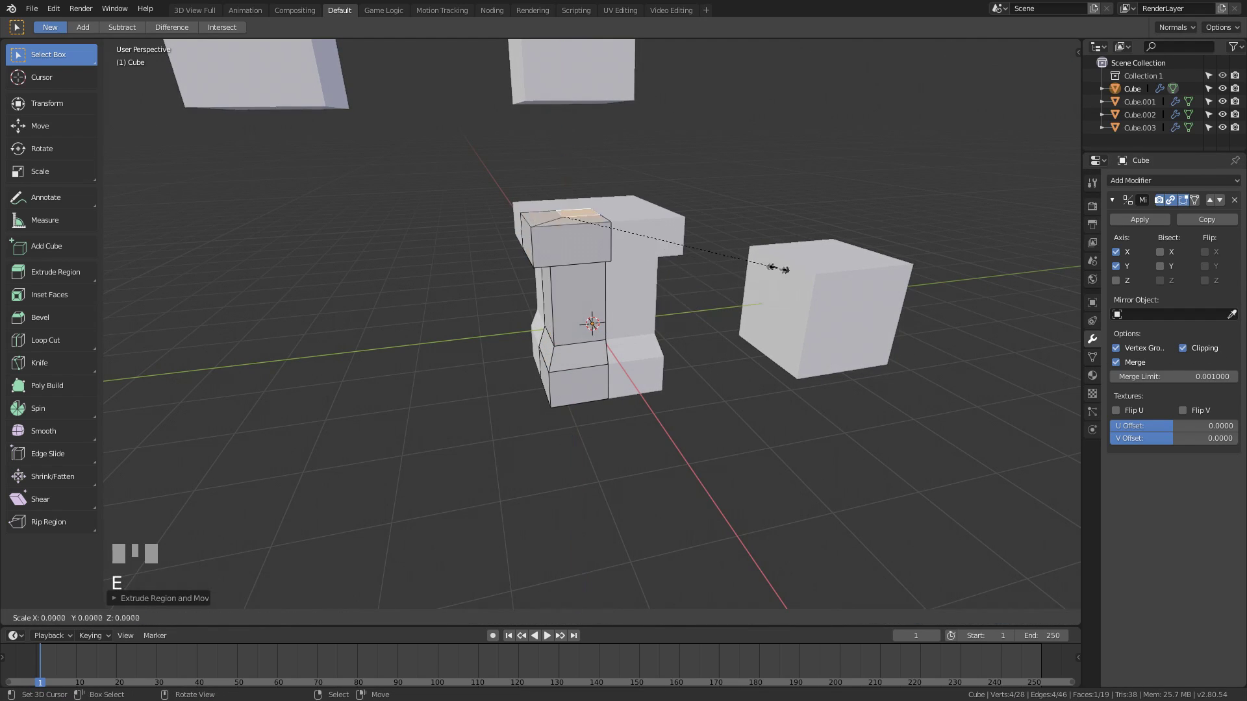
{"action": "left_click", "coordinate": [770, 335]}
{"action": "scroll", "coordinate": [773, 328], "scroll_direction": "up", "scroll_amount": 2}
{"action": "left_click", "coordinate": [740, 188]}
{"action": "middle_click_drag", "start_coordinate": [741, 188], "coordinate": [740, 318], "text": "shift"}
{"action": "key", "text": "e"}
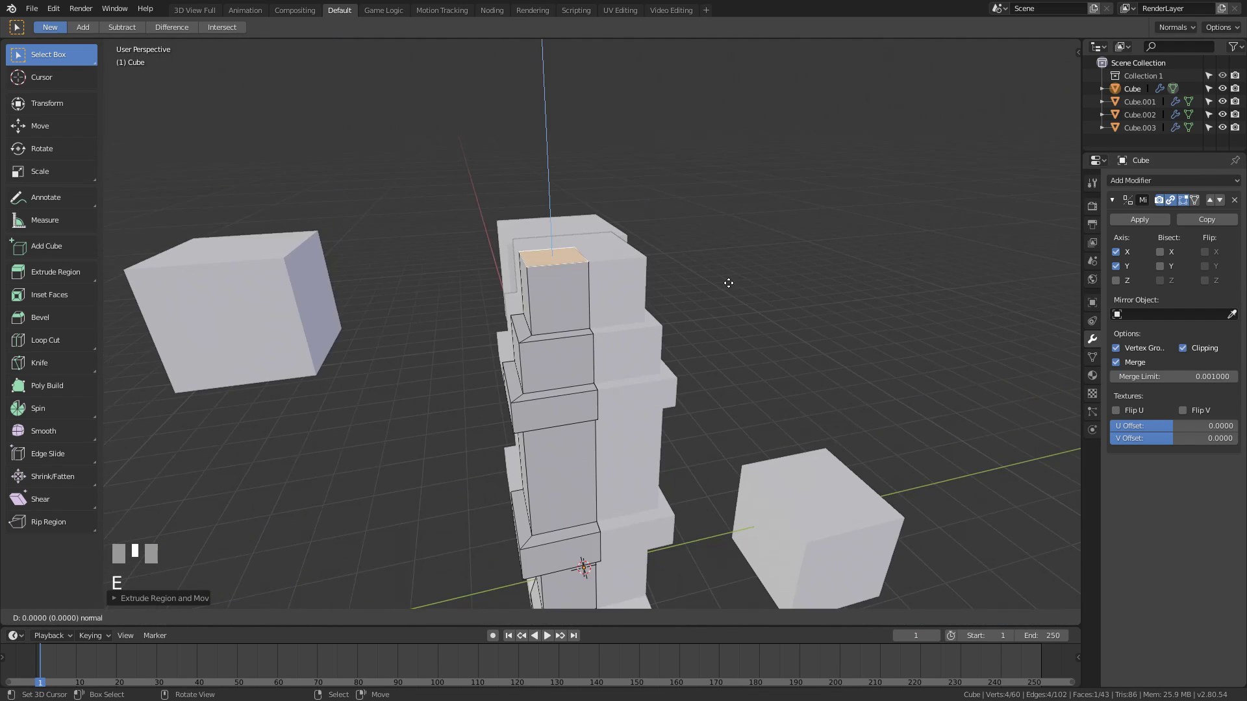
{"action": "left_click", "coordinate": [716, 237]}
- Merge the tower's top into a pointed spire
{"action": "key", "text": "alt+m"}
{"action": "right_click", "coordinate": [534, 81]}
{"action": "middle_click_drag", "start_coordinate": [517, 102], "coordinate": [584, 519]}
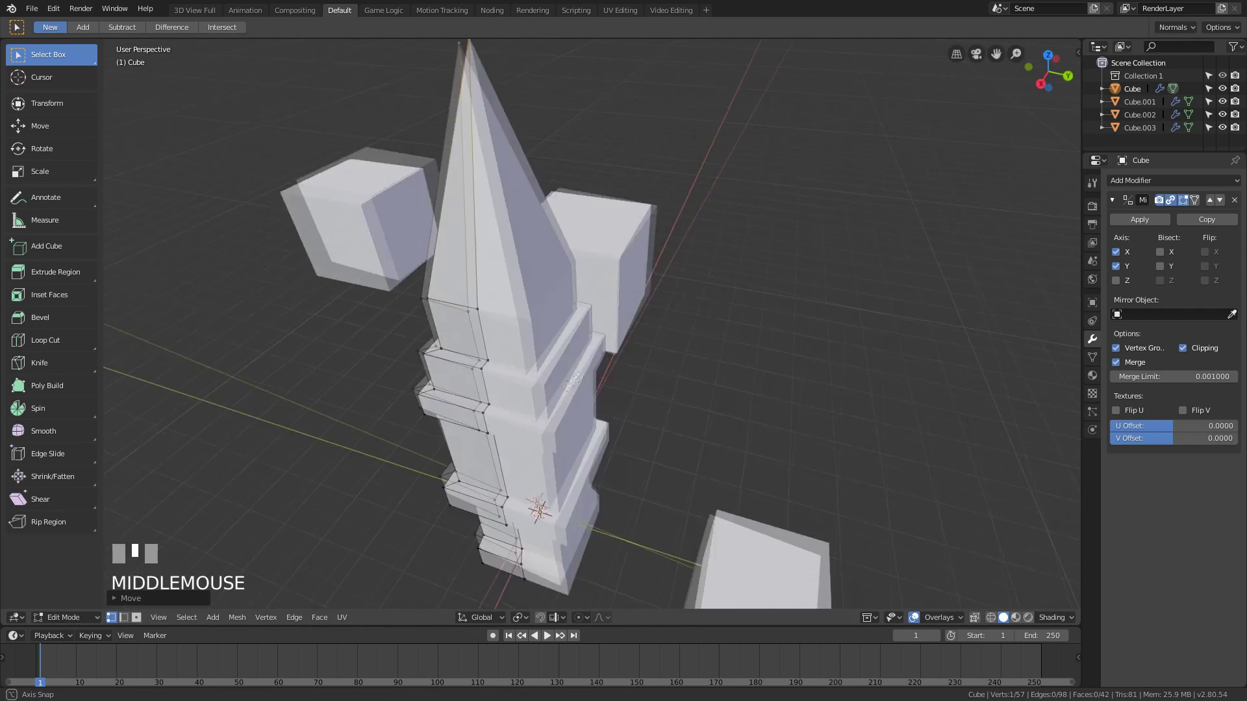
{"action": "key", "text": "Tab"}
- On the neighbouring cube, enable mirror clipping and move its top face to a new height
{"action": "right_click", "coordinate": [727, 495]}
{"action": "key", "text": "Tab"}
{"action": "right_click", "coordinate": [769, 417]}
{"action": "key", "text": "2"}
{"action": "left_click", "coordinate": [513, 359]}
{"action": "middle_click_drag", "start_coordinate": [768, 417], "coordinate": [521, 350]}
{"action": "right_click", "coordinate": [521, 350]}
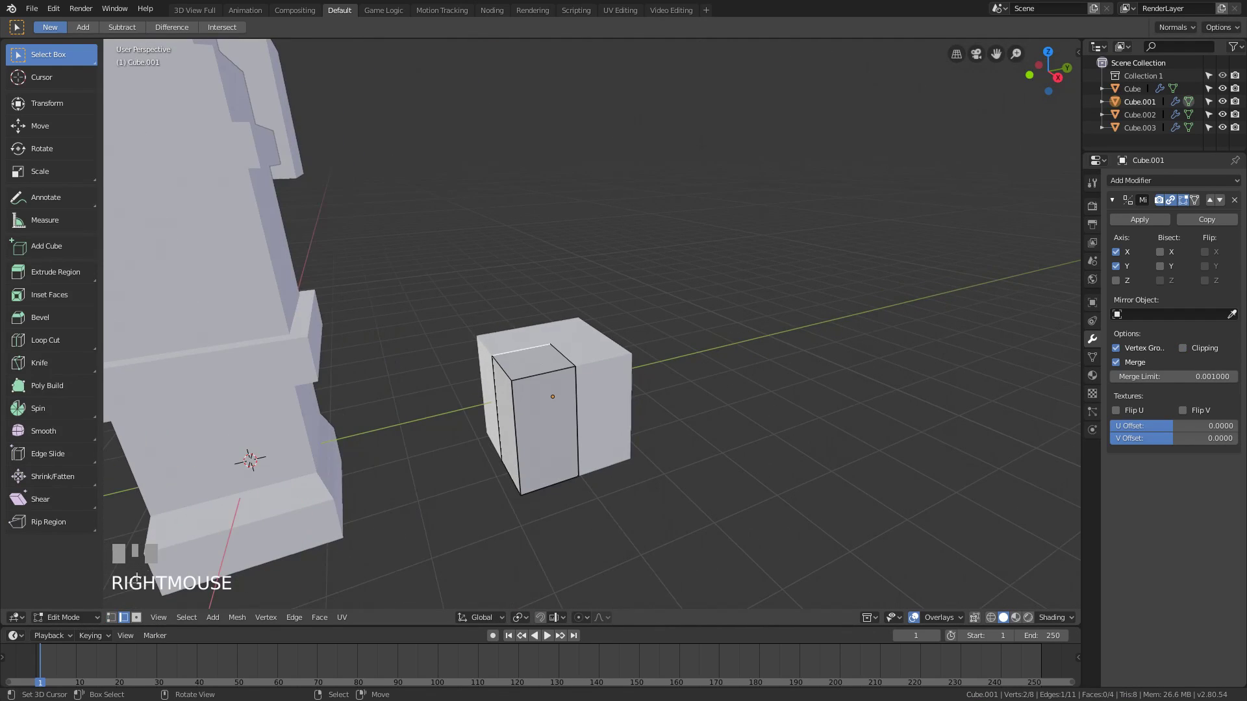
{"action": "right_click_drag", "start_coordinate": [680, 344], "coordinate": [680, 376]}
{"action": "left_click", "coordinate": [1182, 348]}
{"action": "key", "text": "ctrl+z"}
{"action": "key", "text": "g"}
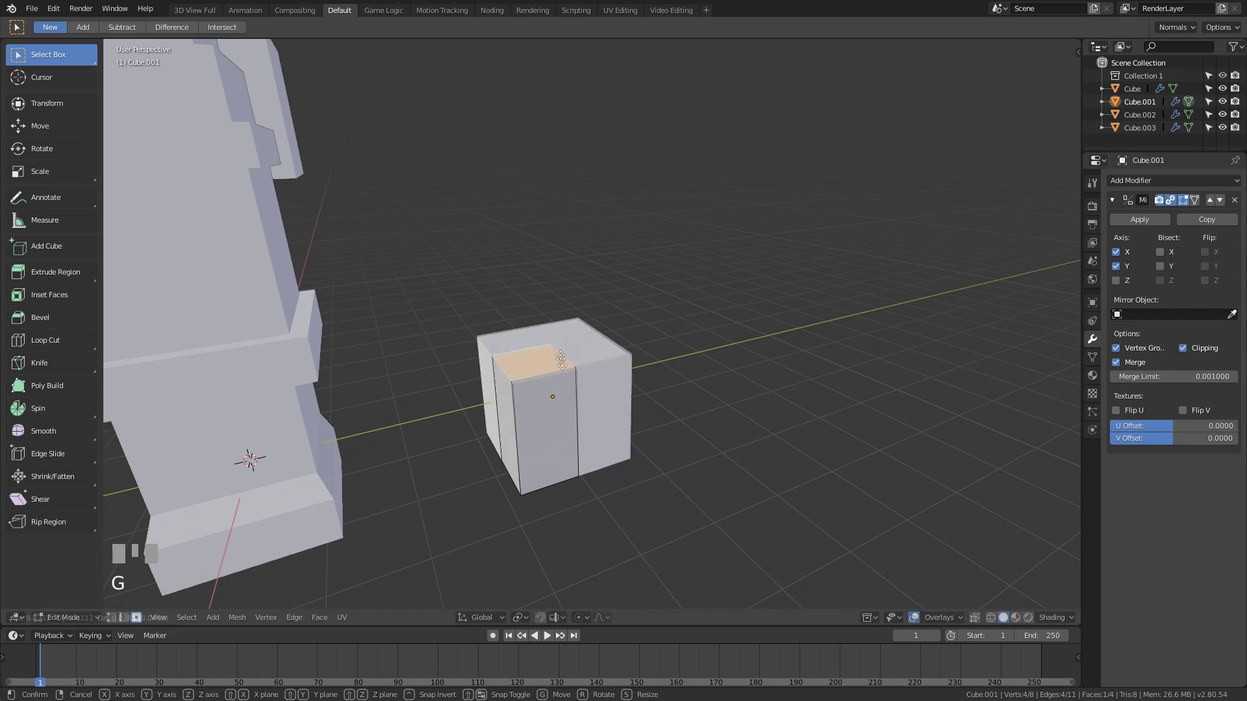
{"action": "left_click", "coordinate": [746, 421]}
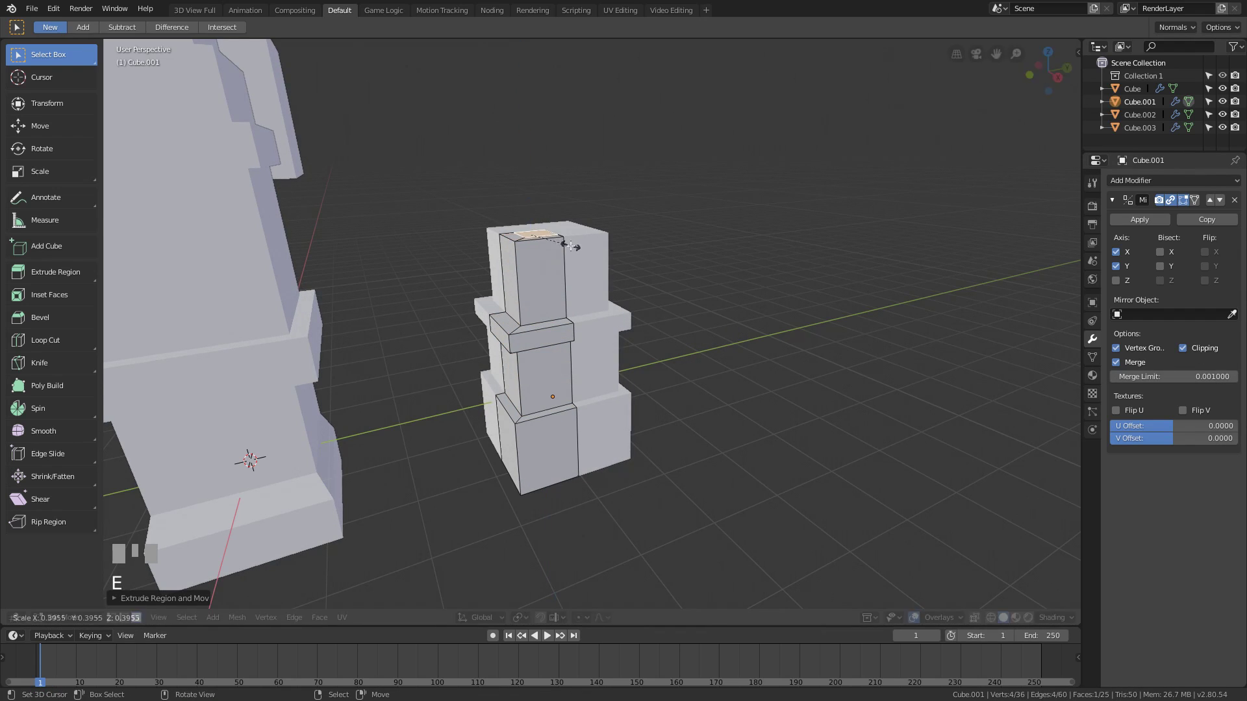
- Extrude the second cube's top into a column and merge its tip into a spike
{"action": "left_click", "coordinate": [571, 246]}
{"action": "key", "text": "e"}
{"action": "middle_click_drag", "start_coordinate": [652, 168], "coordinate": [390, 454], "text": "shift"}
{"action": "key", "text": "alt+m"}
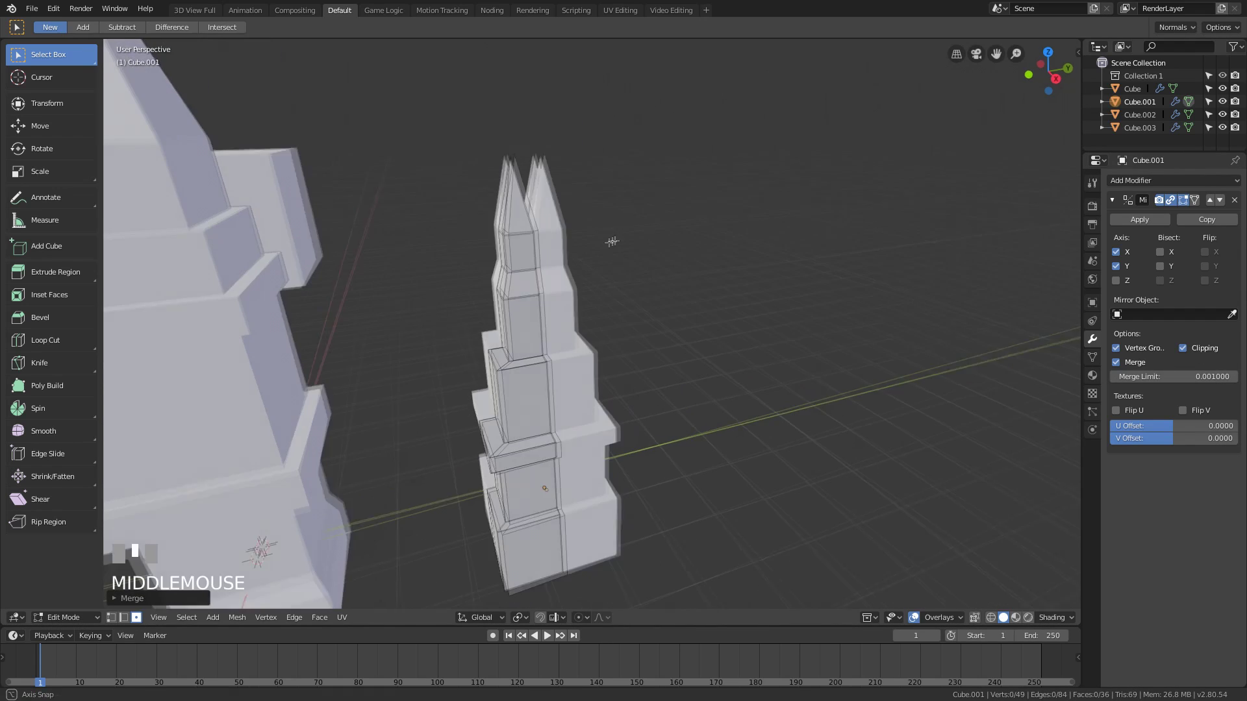
{"action": "left_click", "coordinate": [117, 617]}
{"action": "scroll", "coordinate": [588, 176], "scroll_direction": "down", "scroll_amount": 4}
- Enable mirror clipping on the remaining small cube and extrude its top face upward
{"action": "key", "text": "Tab"}
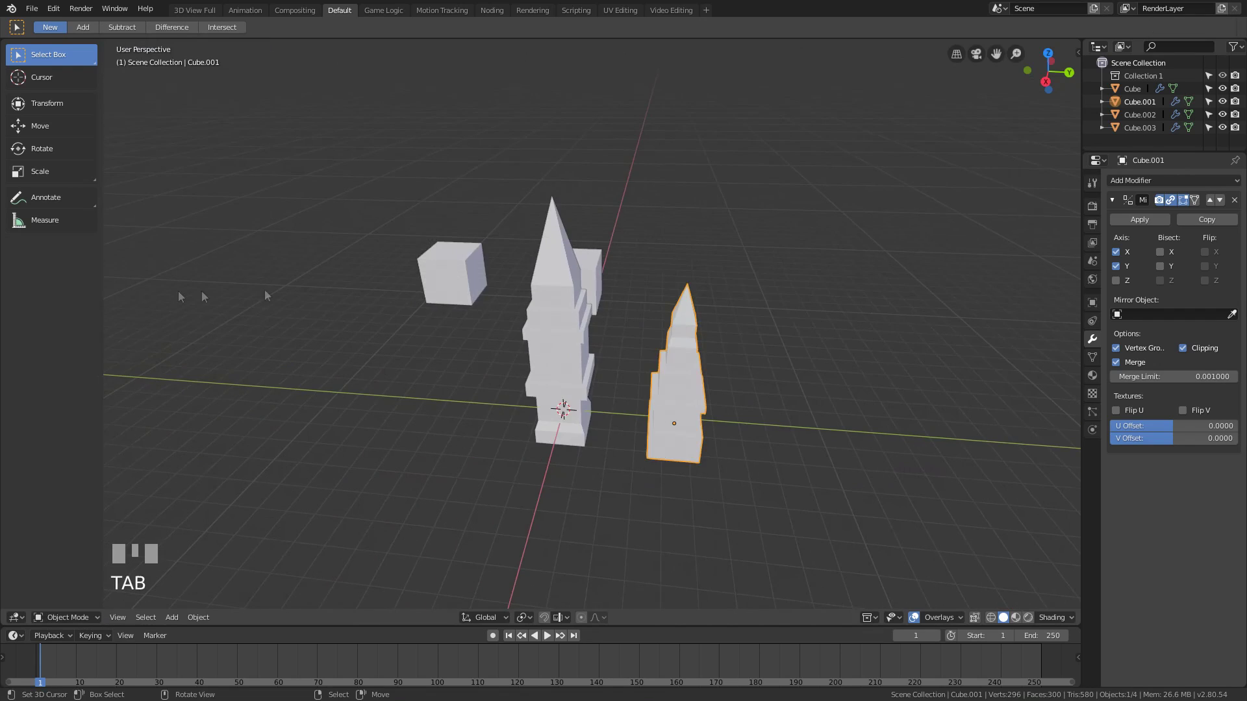
{"action": "left_click", "coordinate": [454, 273]}
{"action": "key", "text": "Tab"}
{"action": "middle_click_drag", "start_coordinate": [511, 292], "coordinate": [643, 357], "text": "shift"}
{"action": "scroll", "coordinate": [643, 357], "scroll_direction": "up", "scroll_amount": 3}
{"action": "left_click", "coordinate": [1183, 348]}
{"action": "scroll", "coordinate": [663, 429], "scroll_direction": "up", "scroll_amount": 2}
{"action": "key", "text": "e"}
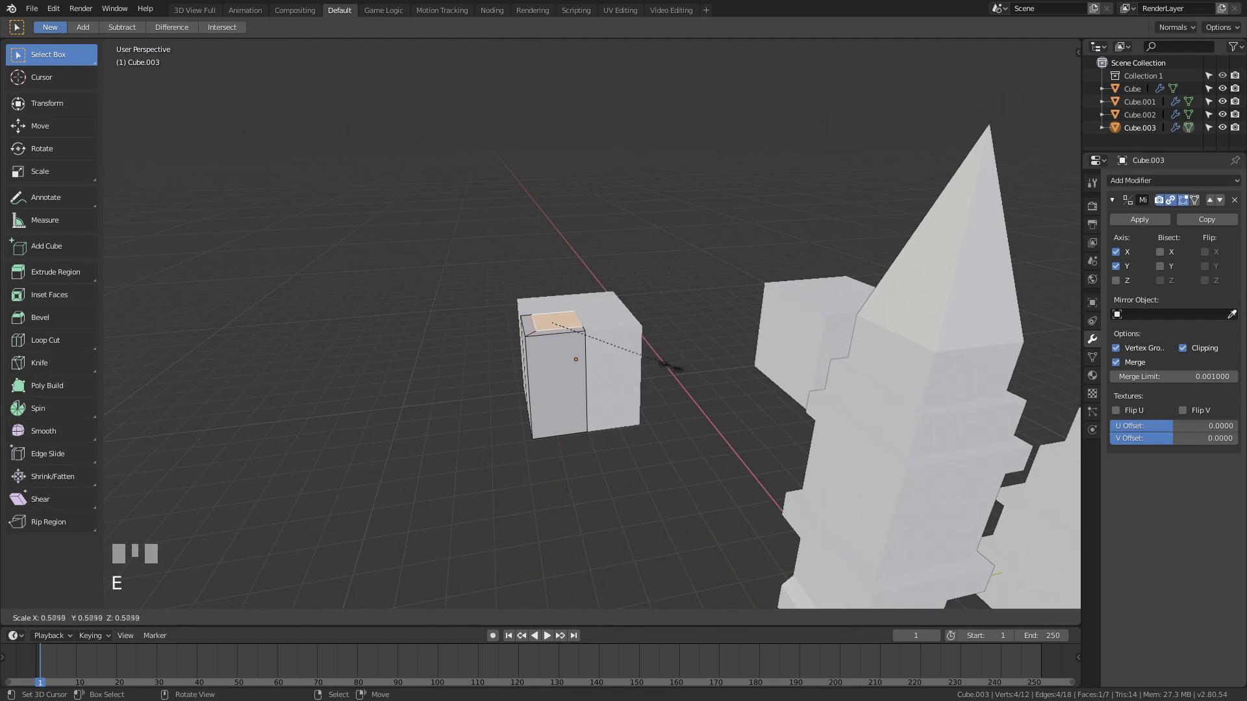
{"action": "left_click", "coordinate": [658, 411]}
- Extrude the column higher into a tall pillar
{"action": "scroll", "coordinate": [659, 411], "scroll_direction": "up", "scroll_amount": 2}
{"action": "key", "text": "e"}
{"action": "left_click", "coordinate": [657, 186]}
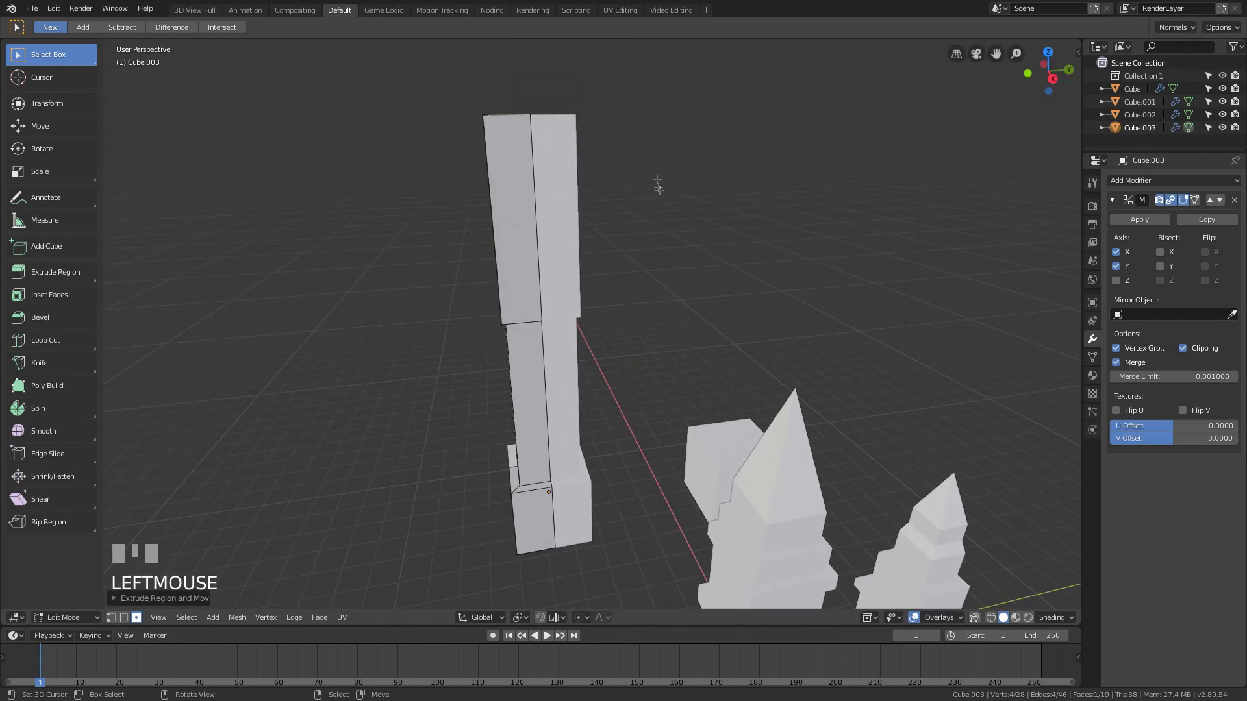
{"action": "middle_click_drag", "start_coordinate": [657, 187], "coordinate": [635, 248]}
{"action": "scroll", "coordinate": [616, 319], "scroll_direction": "down", "scroll_amount": 4}
{"action": "key", "text": "Tab"}
- Select the spire towers and add a new collection named Buildings
{"action": "right_click", "coordinate": [695, 435]}
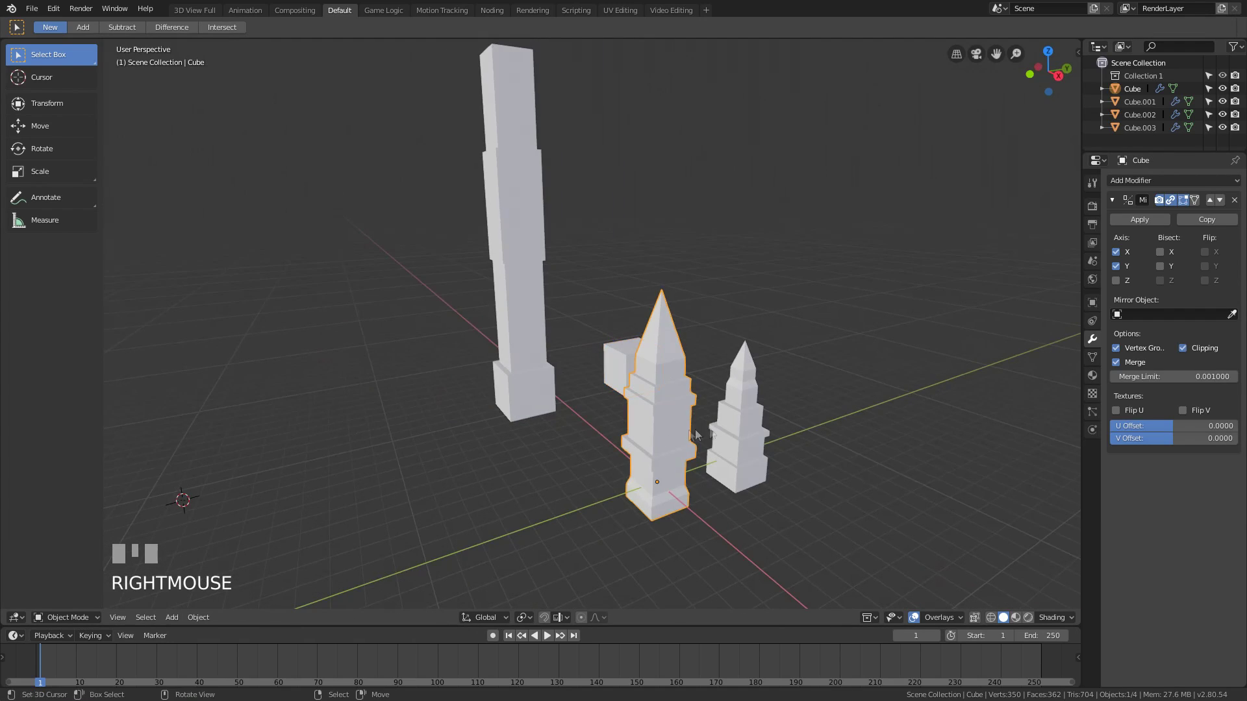
{"action": "scroll", "coordinate": [887, 330], "scroll_direction": "up", "scroll_amount": 3}
{"action": "middle_click_drag", "start_coordinate": [887, 329], "coordinate": [780, 247], "text": "shift"}
{"action": "right_click", "coordinate": [1149, 135]}
{"action": "left_click", "coordinate": [1149, 135]}
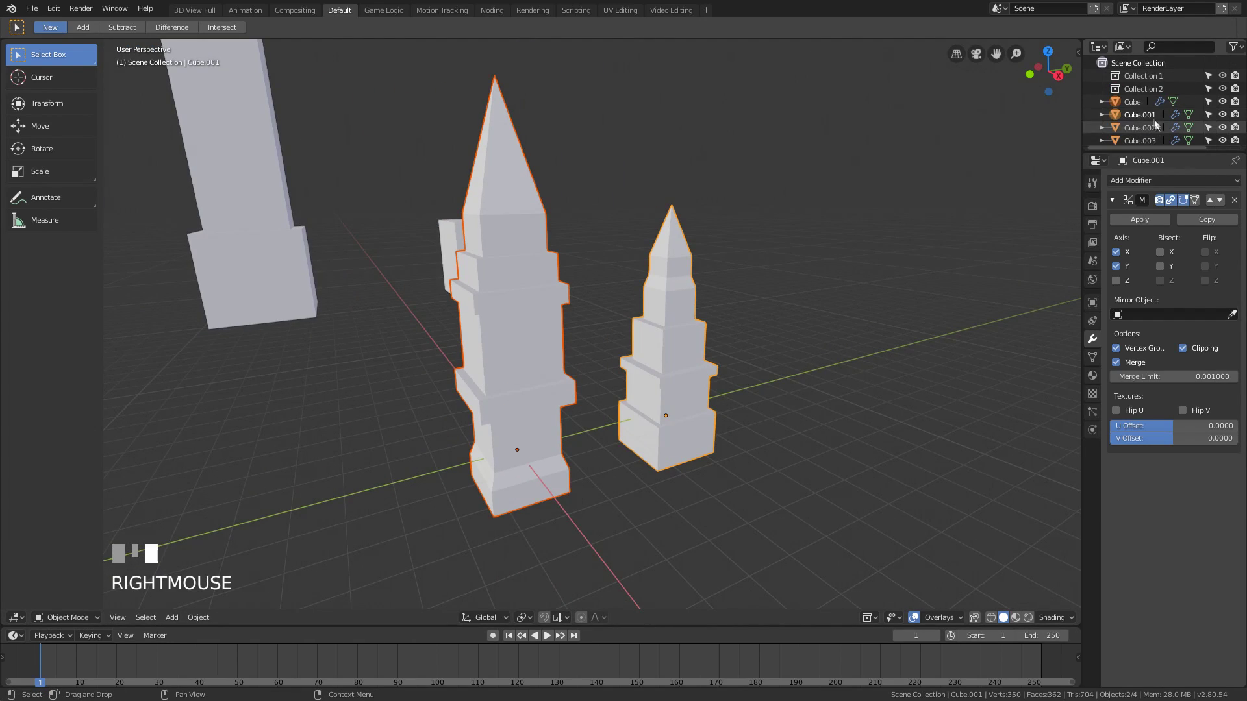
{"action": "left_click", "coordinate": [1135, 89]}
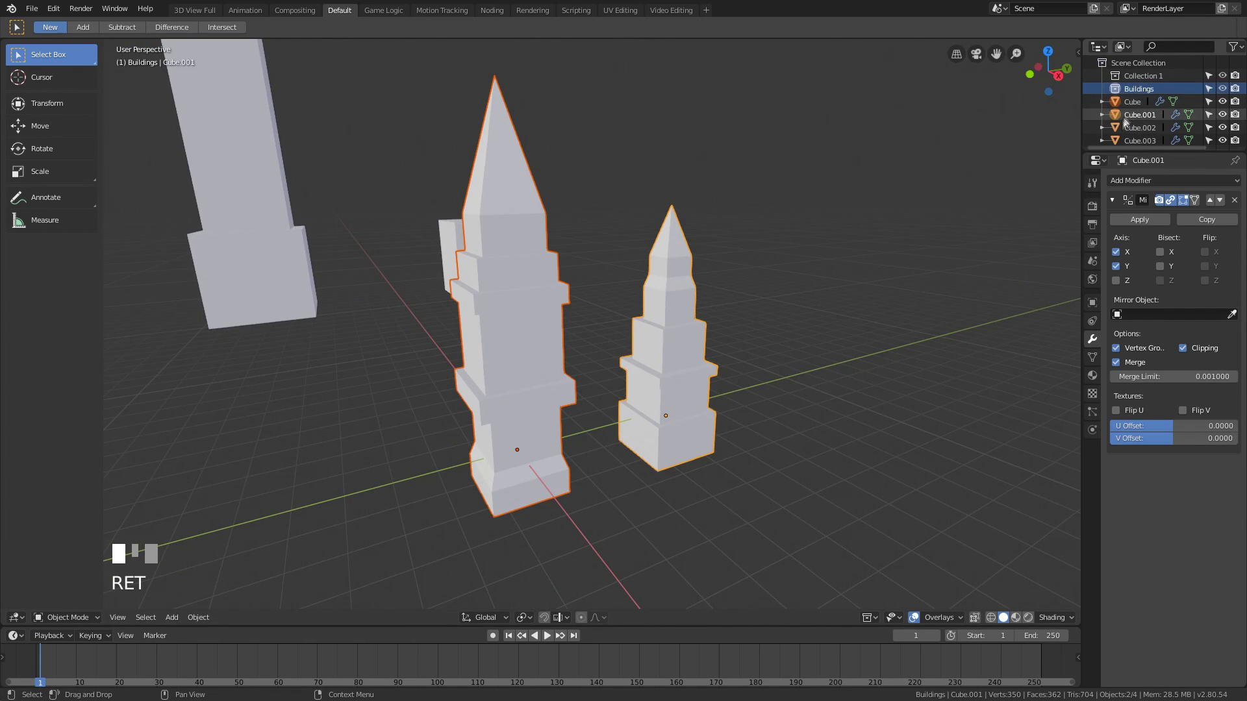
- Move the towers into the Buildings collection, then hide and collapse it
{"action": "key", "text": "m"}
{"action": "left_click", "coordinate": [678, 314]}
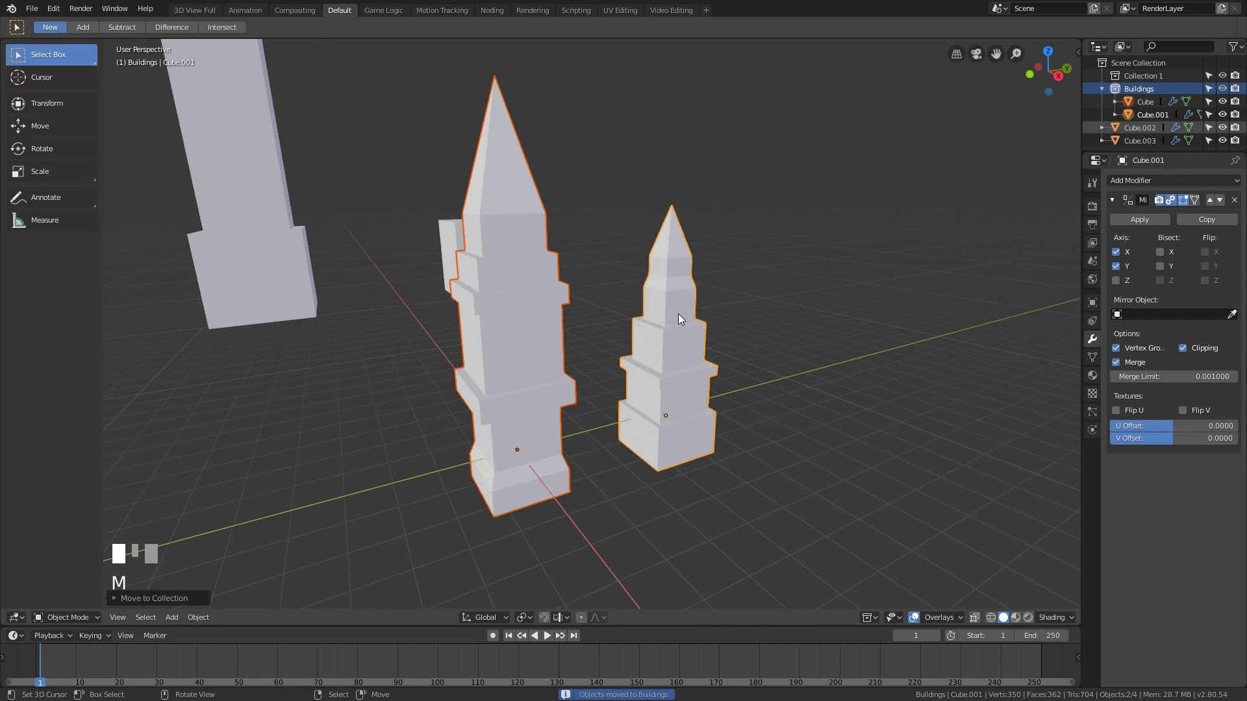
{"action": "scroll", "coordinate": [678, 314], "scroll_direction": "down", "scroll_amount": 2}
{"action": "left_click", "coordinate": [1222, 88]}
{"action": "left_click", "coordinate": [1102, 89]}
- Select the tall pillar and enter Edit Mode on its mesh
{"action": "right_click", "coordinate": [312, 215]}
{"action": "middle_click_drag", "start_coordinate": [402, 247], "coordinate": [616, 378], "text": "shift"}
{"action": "key", "text": "Tab"}
- Select the small cube and set its X location to 0
{"action": "key", "text": "Tab"}
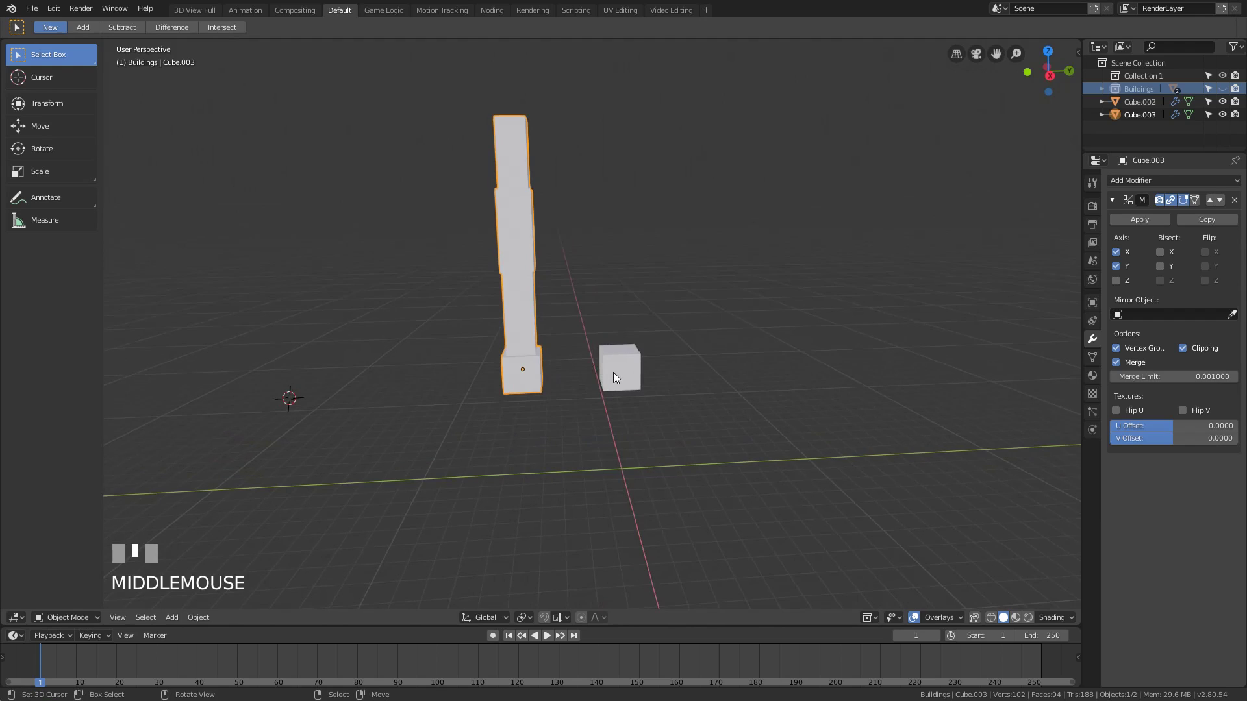
{"action": "right_click", "coordinate": [616, 378]}
{"action": "scroll", "coordinate": [585, 305], "scroll_direction": "up", "scroll_amount": 5}
{"action": "key", "text": "Tab"}
{"action": "key", "text": "Tab"}
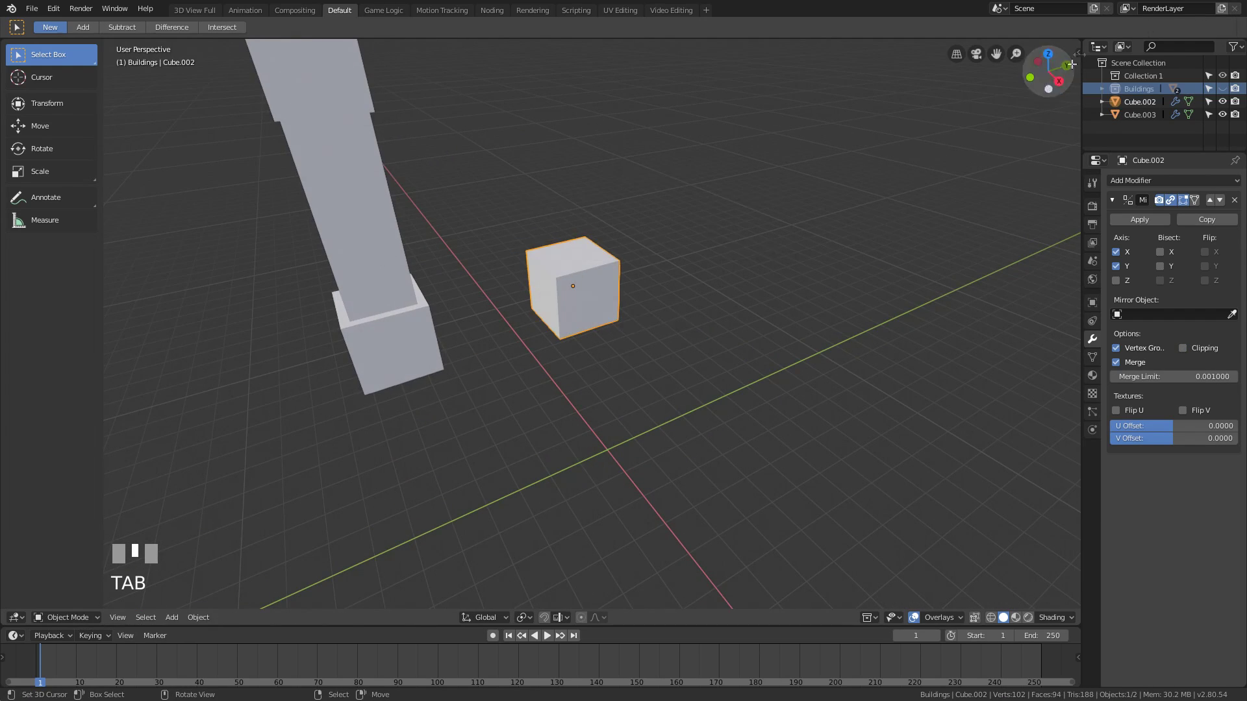
{"action": "mouse_move", "coordinate": [1073, 64]}
{"action": "left_mouse_down"}
{"action": "mouse_move", "coordinate": [1020, 64]}
{"action": "mouse_move", "coordinate": [1064, 63]}
{"action": "left_mouse_up"}
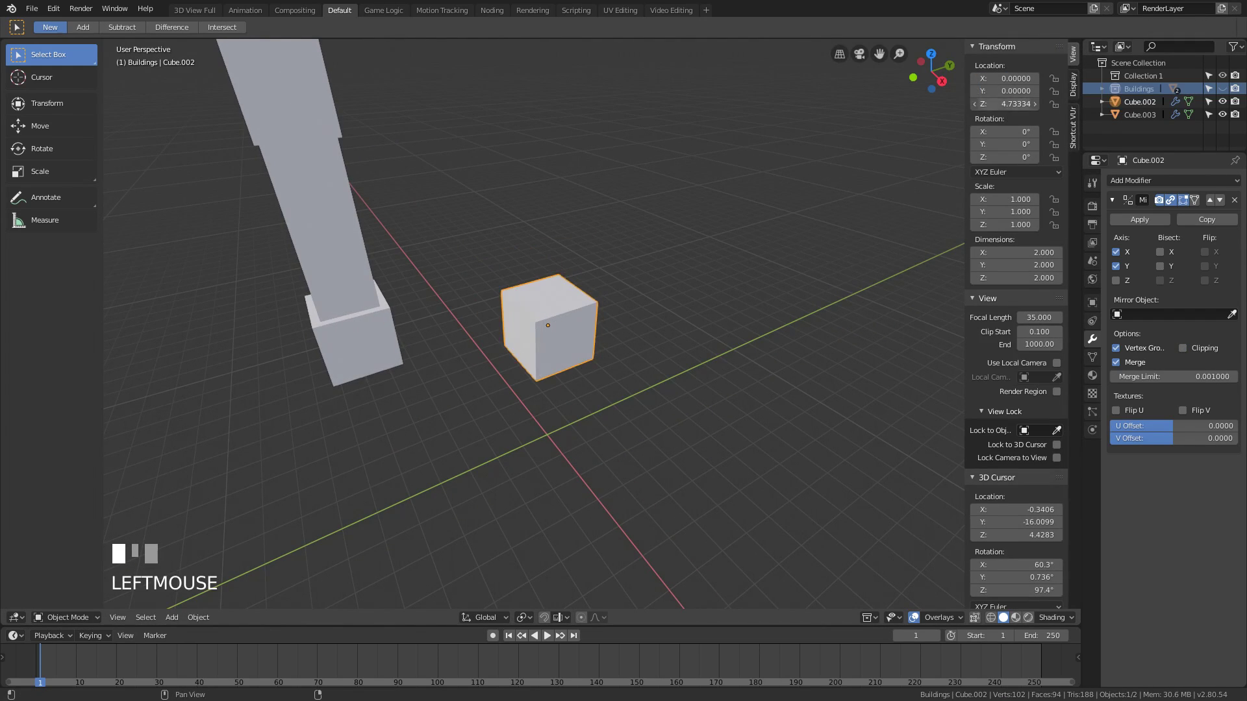
{"action": "key", "text": "Return"}
- In Edit Mode, scale the cube's face up into a wide, flat platform slab
{"action": "key", "text": "Tab"}
{"action": "middle_click_drag", "start_coordinate": [493, 364], "coordinate": [570, 348]}
{"action": "key", "text": "Tab"}
{"action": "key", "text": "Tab"}
{"action": "key", "text": "s"}
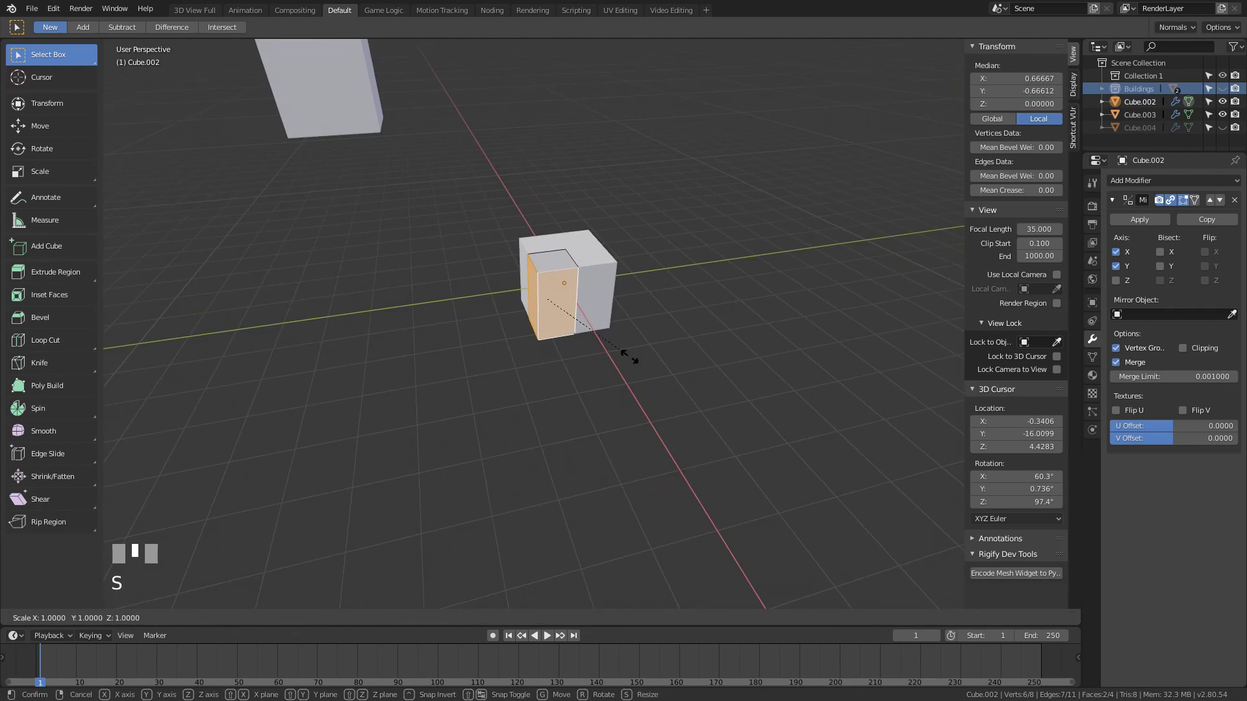
{"action": "key", "text": "Escape"}
{"action": "scroll", "coordinate": [637, 286], "scroll_direction": "down", "scroll_amount": 2}
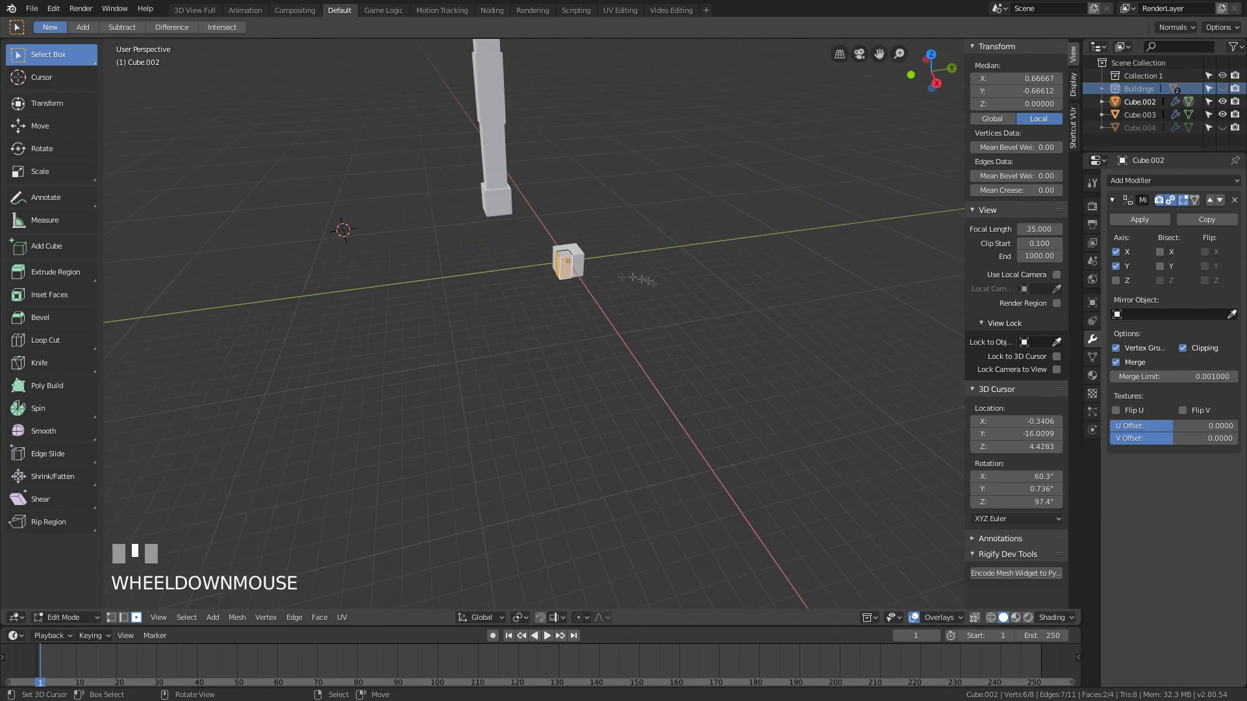
{"action": "key", "text": "s"}
{"action": "left_click", "coordinate": [639, 350]}
{"action": "key", "text": "s"}
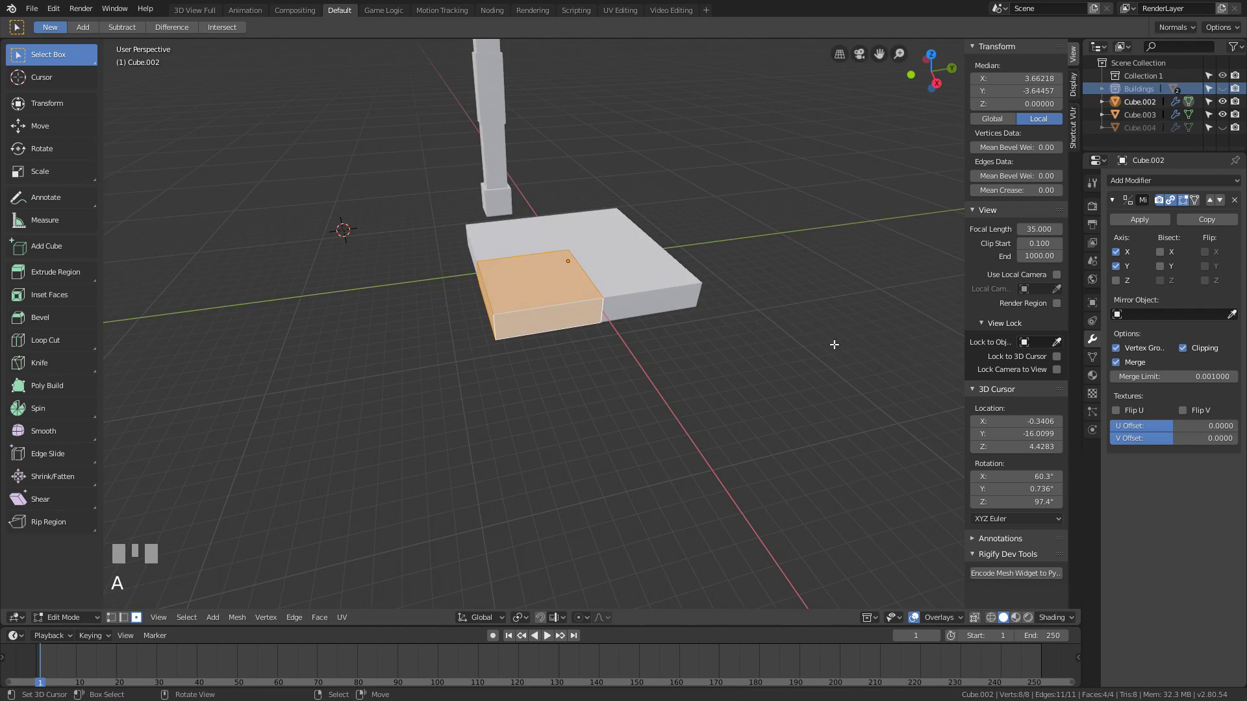
- Extrude the slab's front face outward to start the star-shaped arms
{"action": "middle_click_drag", "start_coordinate": [834, 344], "coordinate": [507, 312]}
{"action": "key", "text": "2"}
{"action": "left_click", "coordinate": [550, 310]}
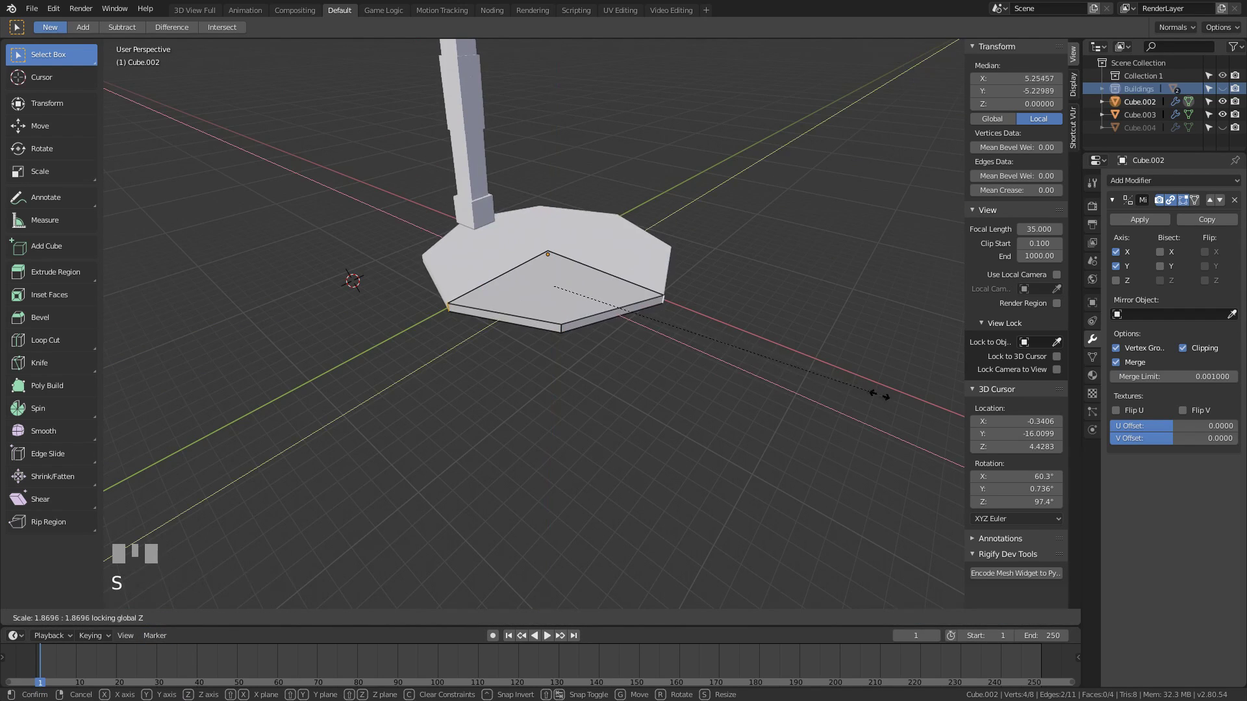
{"action": "left_click", "coordinate": [139, 621]}
{"action": "key", "text": "Return"}
{"action": "scroll", "coordinate": [672, 390], "scroll_direction": "up", "scroll_amount": 1}
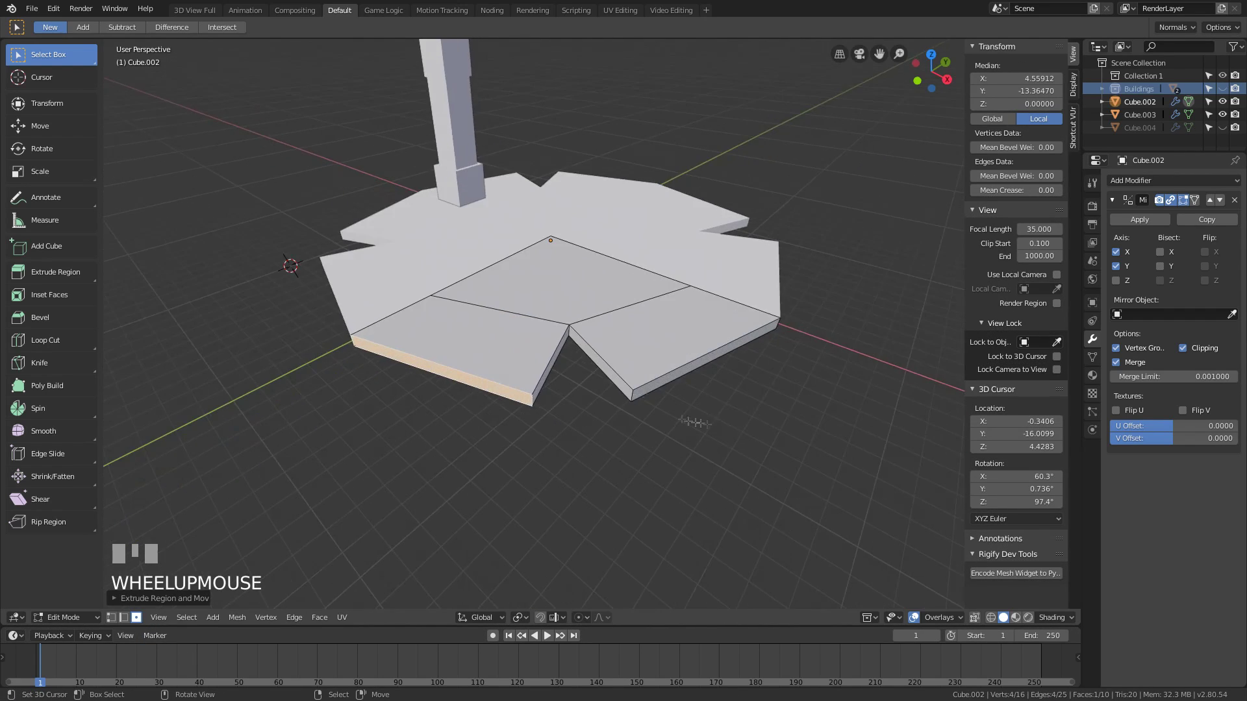
{"action": "middle_click", "coordinate": [652, 357]}
{"action": "right_click", "coordinate": [717, 422]}
- Inset two front platform faces and extrude them along their normals as raised panels
{"action": "scroll", "coordinate": [717, 422], "scroll_direction": "down", "scroll_amount": 3}
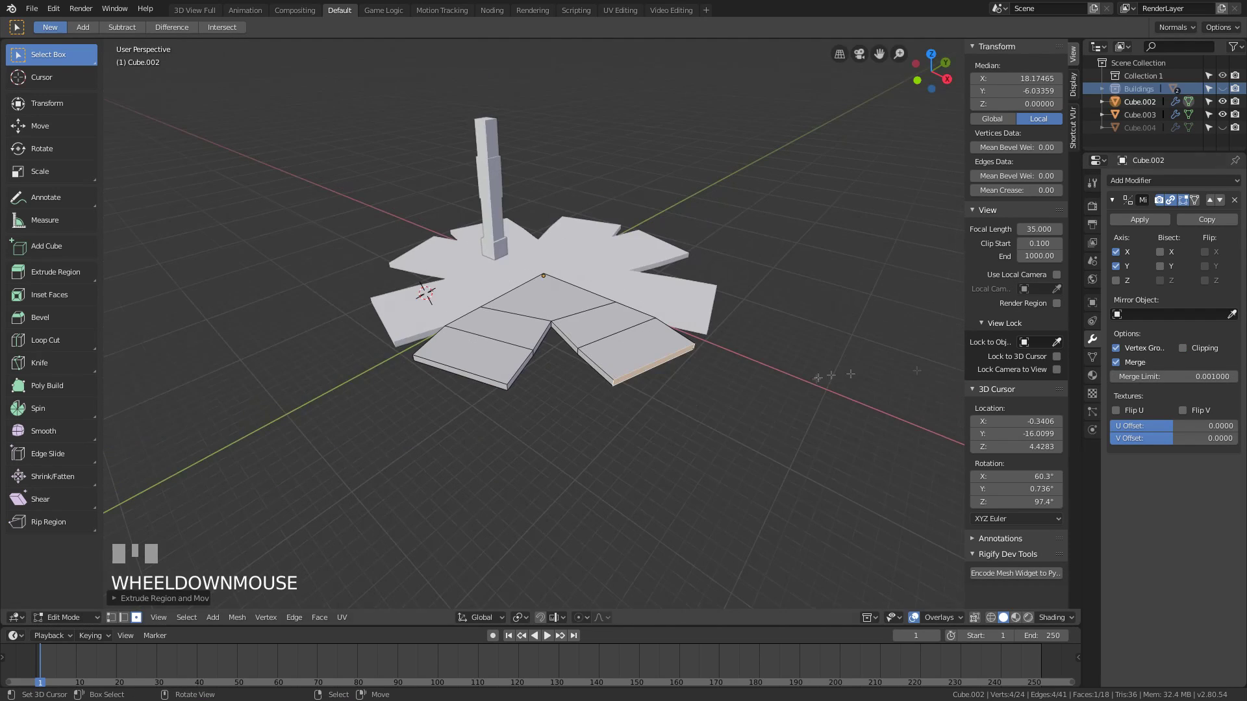
{"action": "middle_click_drag", "start_coordinate": [717, 421], "coordinate": [584, 363]}
{"action": "scroll", "coordinate": [585, 363], "scroll_direction": "up", "scroll_amount": 3}
{"action": "right_click", "coordinate": [516, 332], "text": "shift"}
{"action": "right_click", "coordinate": [669, 371], "text": "ctrl"}
{"action": "key", "text": "i"}
{"action": "key", "text": "Return"}
{"action": "key", "text": "e"}
{"action": "middle_click_drag", "start_coordinate": [669, 370], "coordinate": [763, 360]}
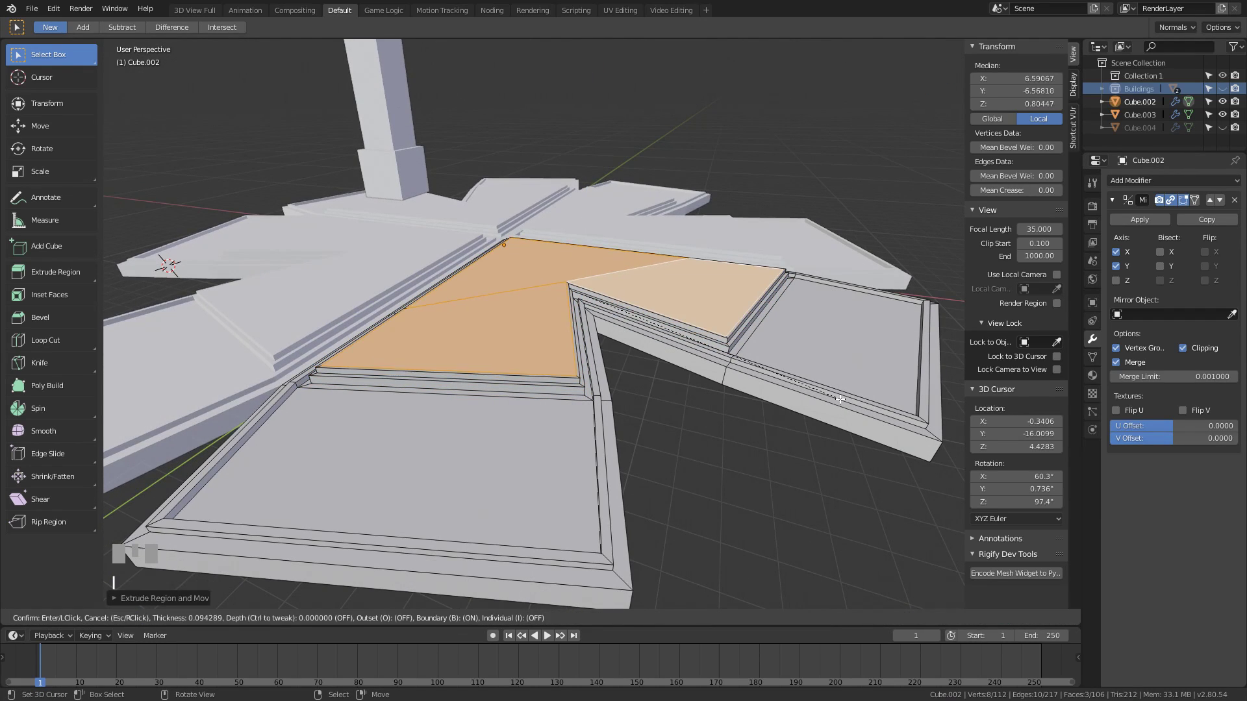
- Inset single platform faces and push them inward as sunken panels
{"action": "right_click", "coordinate": [520, 245]}
{"action": "middle_click_drag", "start_coordinate": [519, 246], "coordinate": [650, 280]}
{"action": "key", "text": "i"}
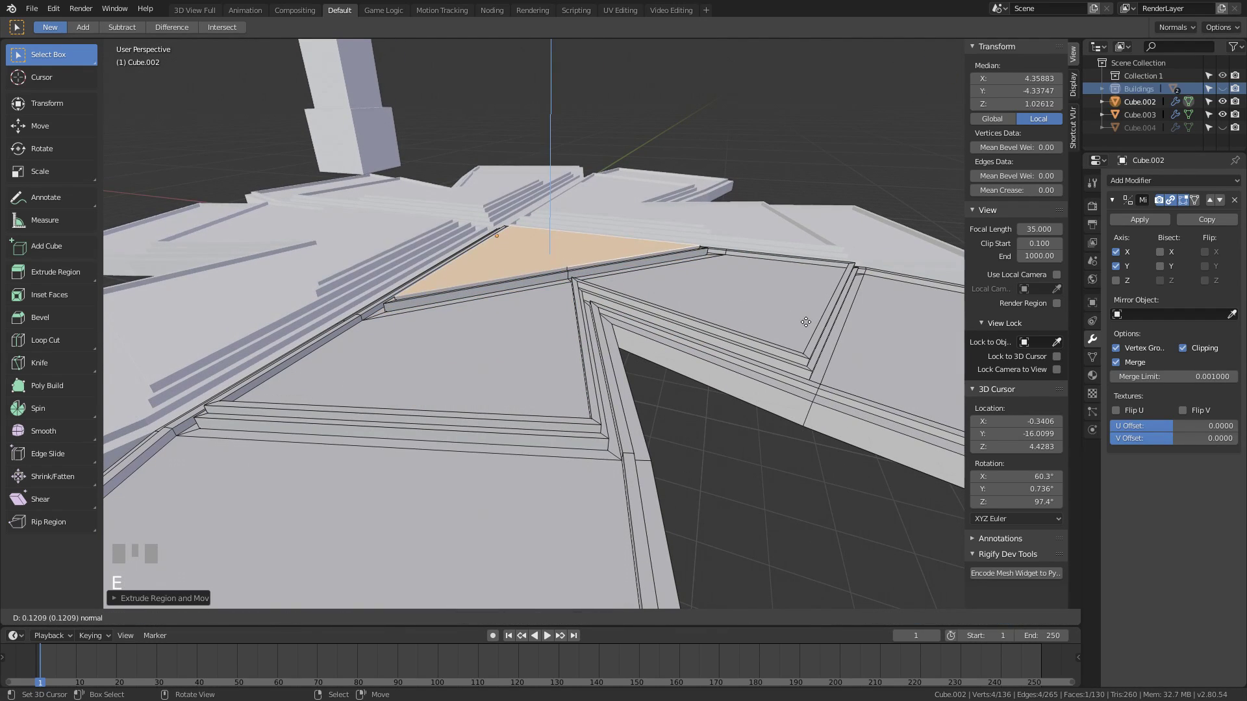
{"action": "key", "text": "Tab"}
{"action": "middle_click_drag", "start_coordinate": [520, 331], "coordinate": [546, 235]}
{"action": "right_click", "coordinate": [546, 235], "text": "shift"}
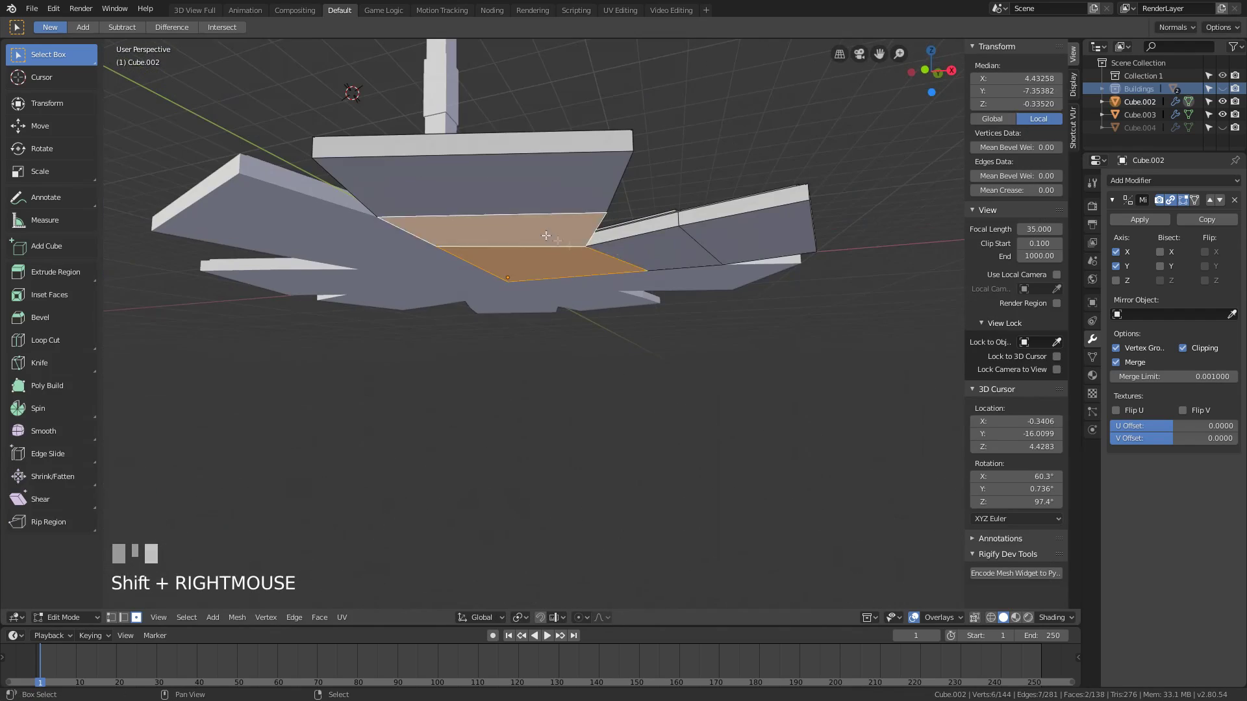
{"action": "left_click", "coordinate": [767, 333]}
- Return to Object Mode, select the tower and apply its Mirror modifier
{"action": "key", "text": "Tab"}
{"action": "middle_click_drag", "start_coordinate": [618, 323], "coordinate": [572, 253]}
{"action": "right_click", "coordinate": [523, 244]}
{"action": "left_click", "coordinate": [1134, 216]}
- Move the tower's side faces outward to widen it, then leave Edit Mode
{"action": "scroll", "coordinate": [521, 217], "scroll_direction": "up", "scroll_amount": 5}
{"action": "key", "text": "Tab"}
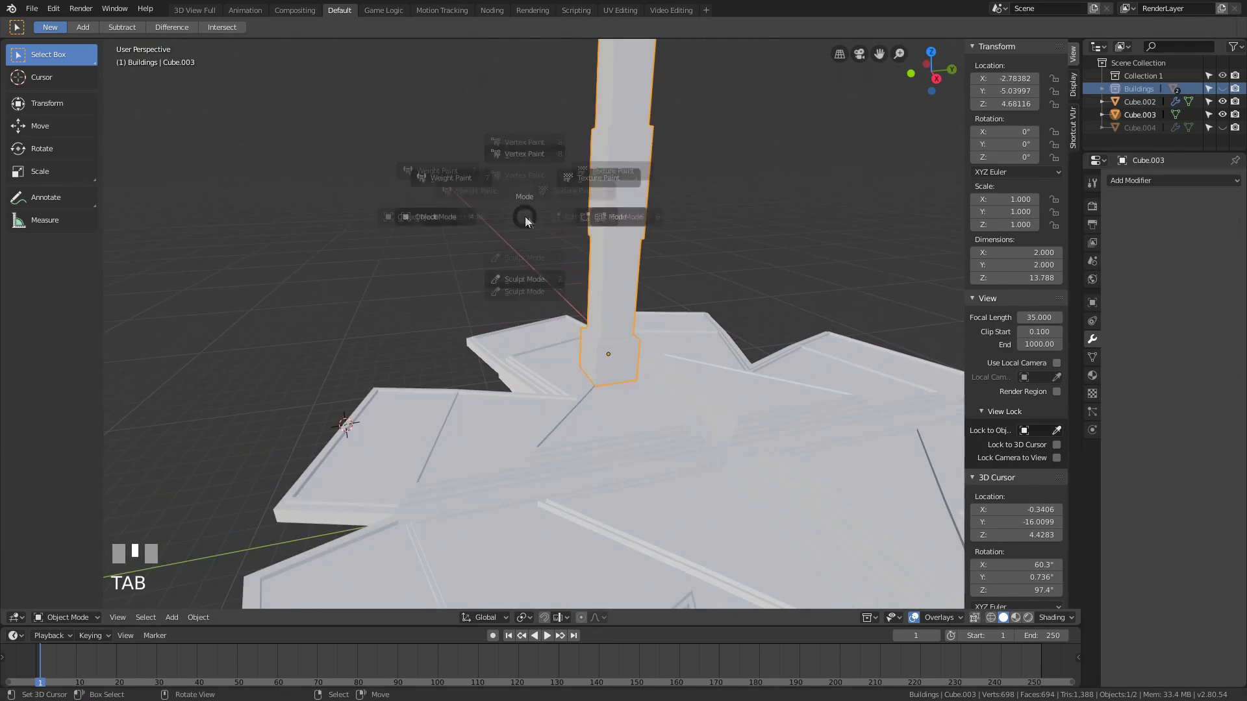
{"action": "right_click", "coordinate": [606, 218]}
{"action": "middle_click_drag", "start_coordinate": [602, 283], "coordinate": [585, 227], "text": "shift"}
{"action": "key", "text": "g"}
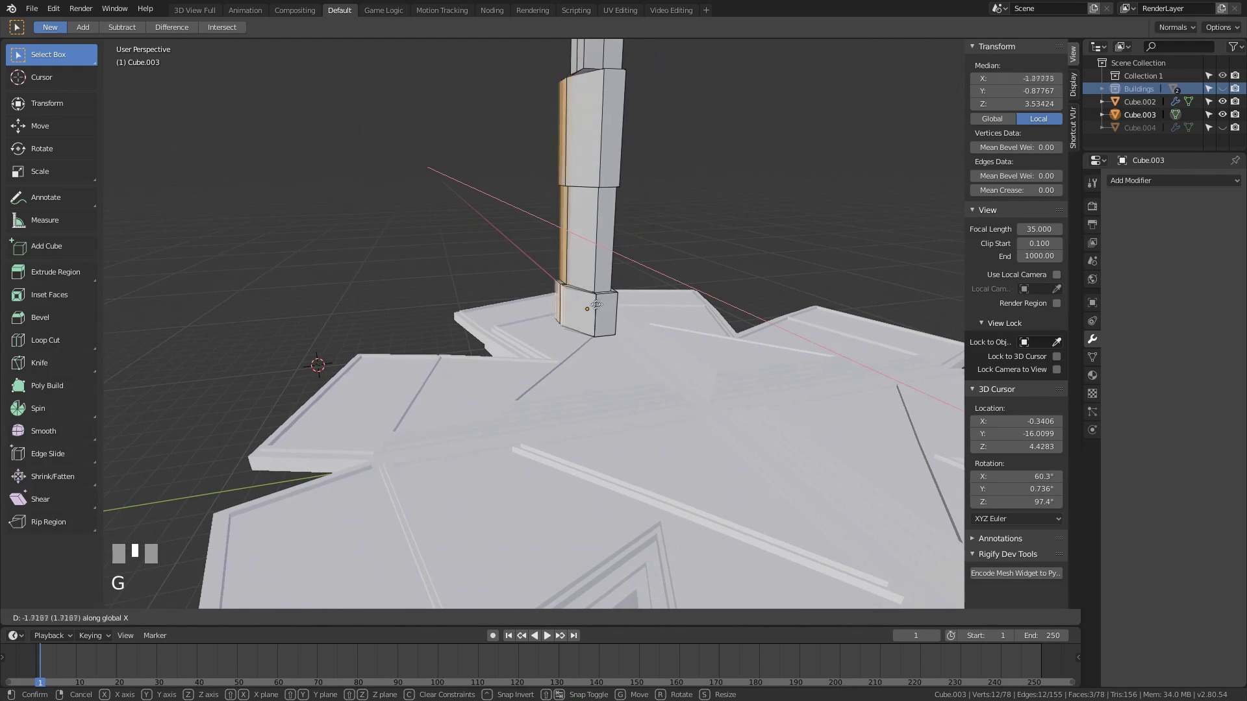
{"action": "left_click", "coordinate": [215, 549]}
{"action": "middle_click_drag", "start_coordinate": [214, 549], "coordinate": [507, 224]}
{"action": "right_click", "coordinate": [507, 224]}
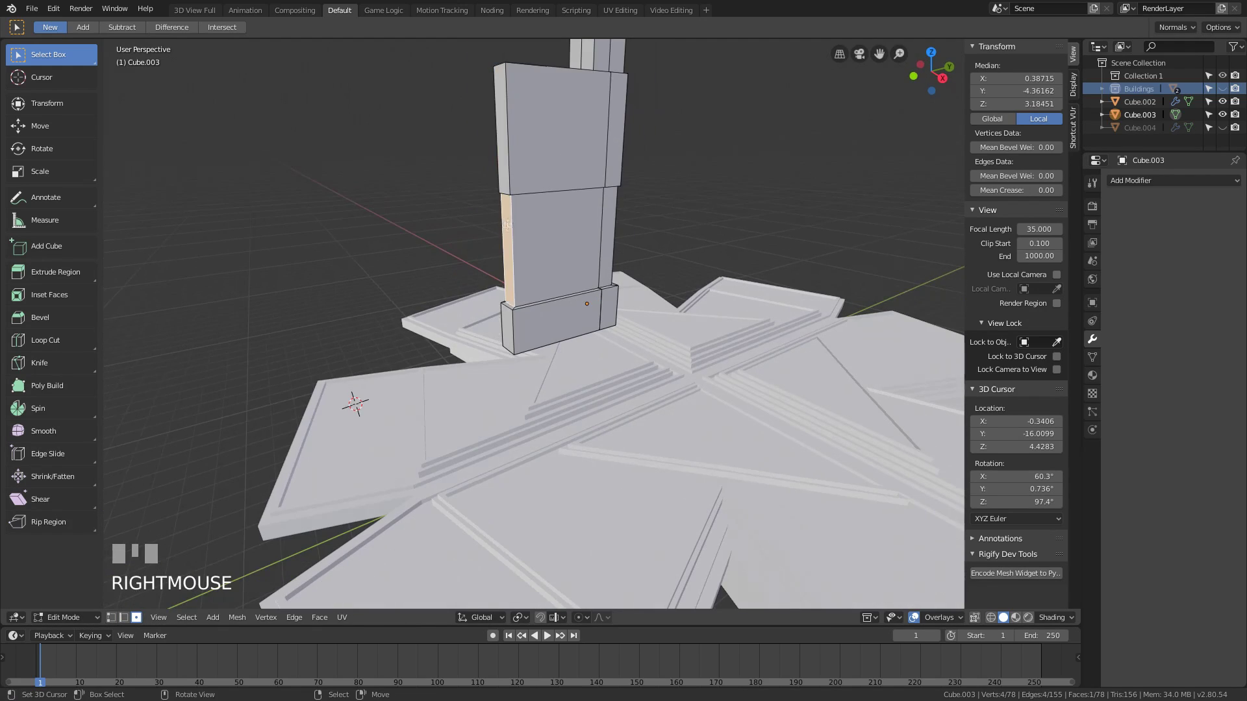
{"action": "left_click", "coordinate": [655, 120]}
{"action": "middle_click_drag", "start_coordinate": [654, 121], "coordinate": [475, 254]}
{"action": "key", "text": "Tab"}
- Duplicate the tower twice and scale a copy down to about half size
{"action": "key", "text": "shift+d"}
{"action": "left_click", "coordinate": [670, 312]}
{"action": "key", "text": "shift+d"}
{"action": "key", "text": "Escape"}
{"action": "key", "text": "s"}
{"action": "left_click", "coordinate": [242, 317]}
{"action": "right_click", "coordinate": [572, 247], "text": "shift"}
- Place the 3D cursor on the tower and add a new cube there
{"action": "scroll", "coordinate": [474, 254], "scroll_direction": "up", "scroll_amount": 2}
{"action": "left_click", "coordinate": [474, 254]}
{"action": "key", "text": "shift+a"}
{"action": "left_click", "coordinate": [571, 257]}
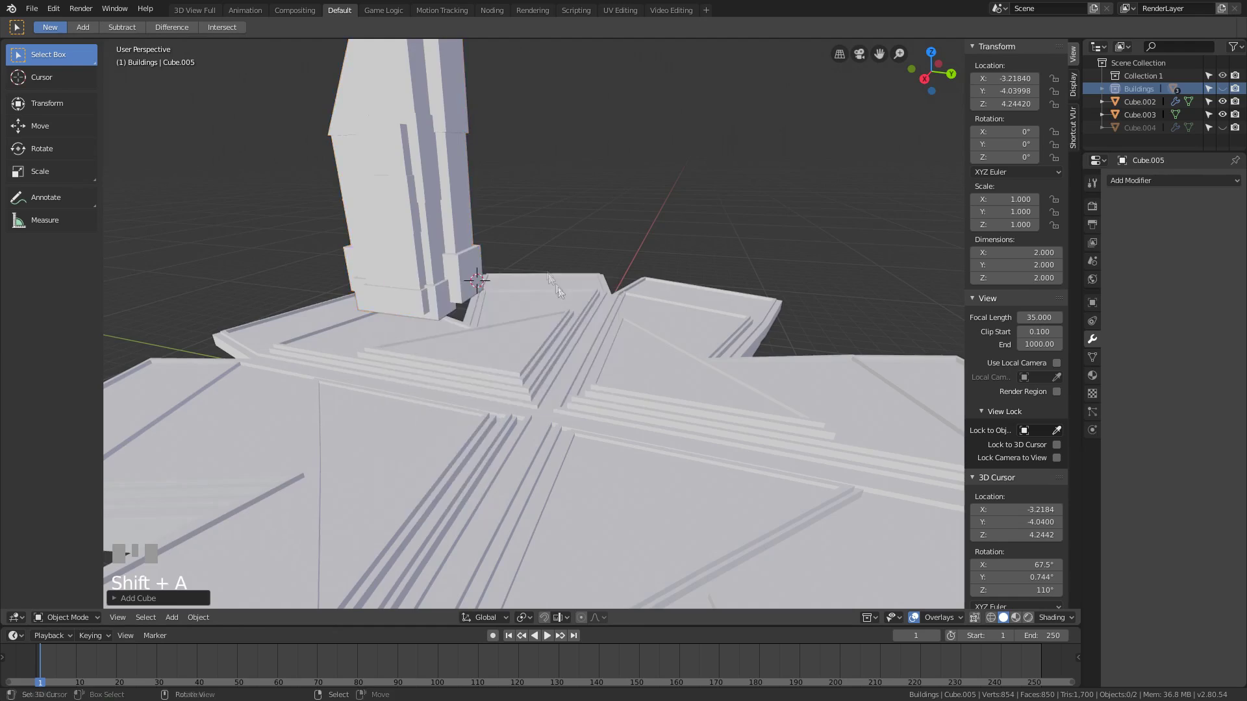
{"action": "middle_click_drag", "start_coordinate": [571, 257], "coordinate": [562, 256]}
- Make Collection 1 active and scale the new cube down
{"action": "scroll", "coordinate": [519, 313], "scroll_direction": "up", "scroll_amount": 3}
{"action": "left_click", "coordinate": [1143, 76]}
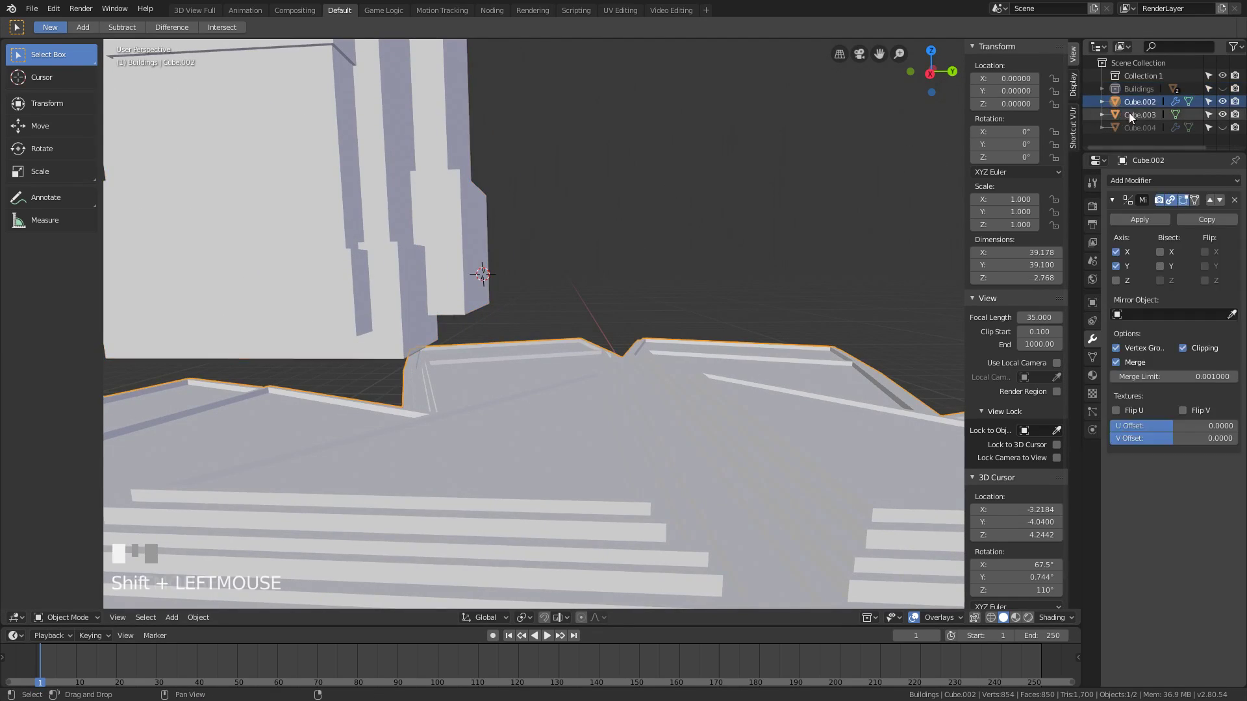
{"action": "key", "text": "s"}
{"action": "left_click", "coordinate": [595, 310]}
- Extrude the small cube's top face upward twice into a thin column
{"action": "key", "text": "Tab"}
{"action": "middle_click_drag", "start_coordinate": [595, 310], "coordinate": [529, 278]}
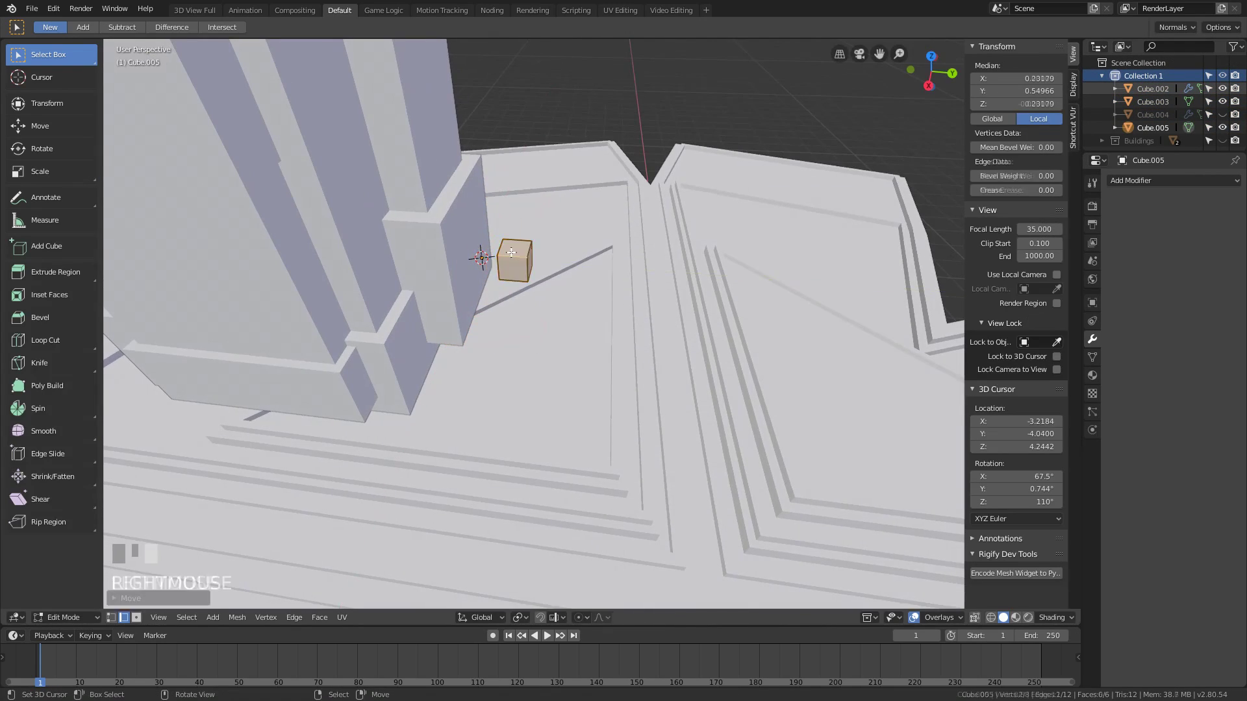
{"action": "scroll", "coordinate": [511, 252], "scroll_direction": "down", "scroll_amount": 3}
{"action": "left_click", "coordinate": [515, 289]}
{"action": "key", "text": "e"}
{"action": "left_click", "coordinate": [566, 232]}
{"action": "key", "text": "e"}
{"action": "left_click", "coordinate": [613, 223]}
{"action": "middle_click_drag", "start_coordinate": [614, 223], "coordinate": [570, 188], "text": "shift"}
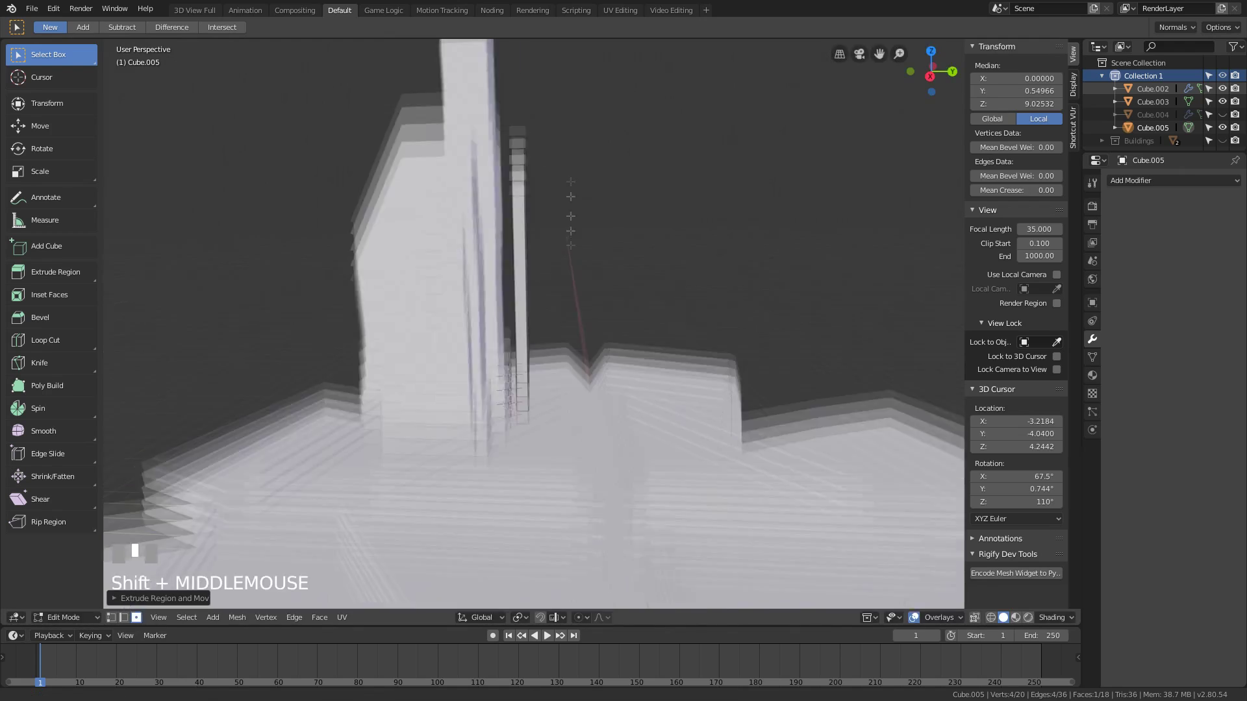
{"action": "middle_click_drag", "start_coordinate": [571, 246], "coordinate": [496, 439], "text": "shift"}
{"action": "scroll", "coordinate": [613, 278], "scroll_direction": "up", "scroll_amount": 2}
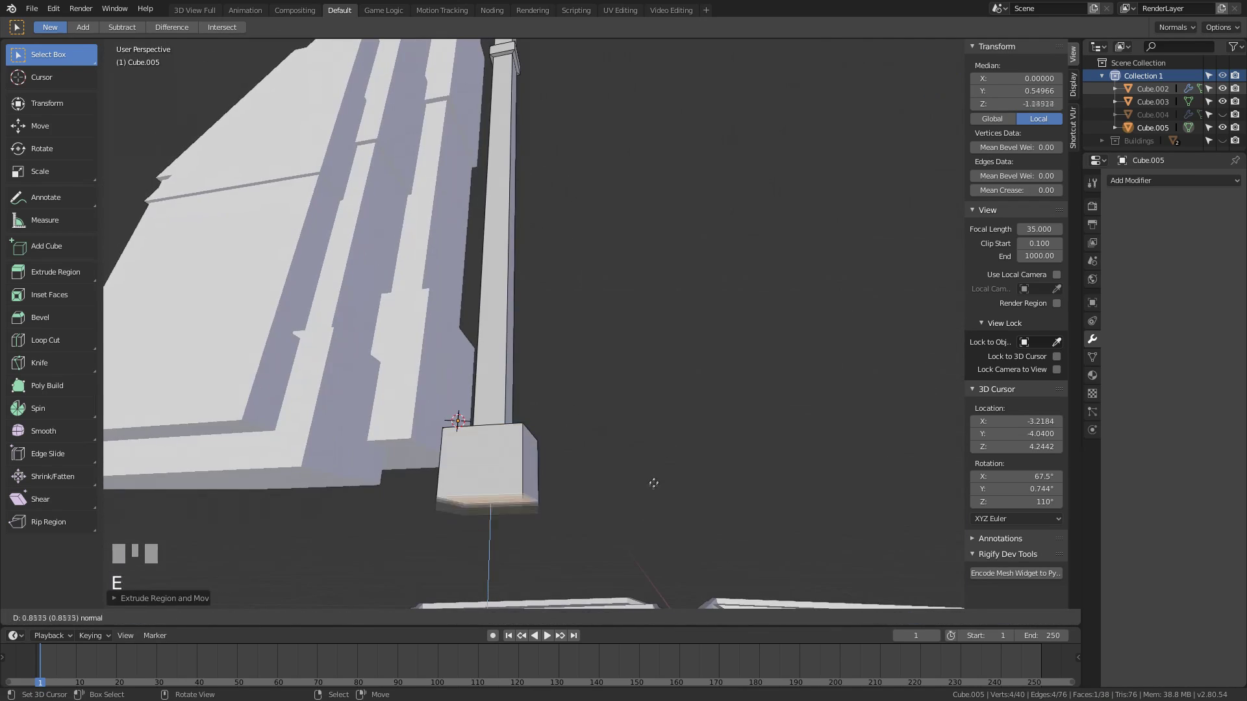
- Back in Object Mode, select the star-shaped platform and hide it with H
{"action": "key", "text": "Tab"}
{"action": "right_click", "coordinate": [426, 301], "text": "shift"}
{"action": "scroll", "coordinate": [530, 271], "scroll_direction": "down", "scroll_amount": 3}
{"action": "right_click", "coordinate": [497, 330]}
{"action": "key", "text": "h"}
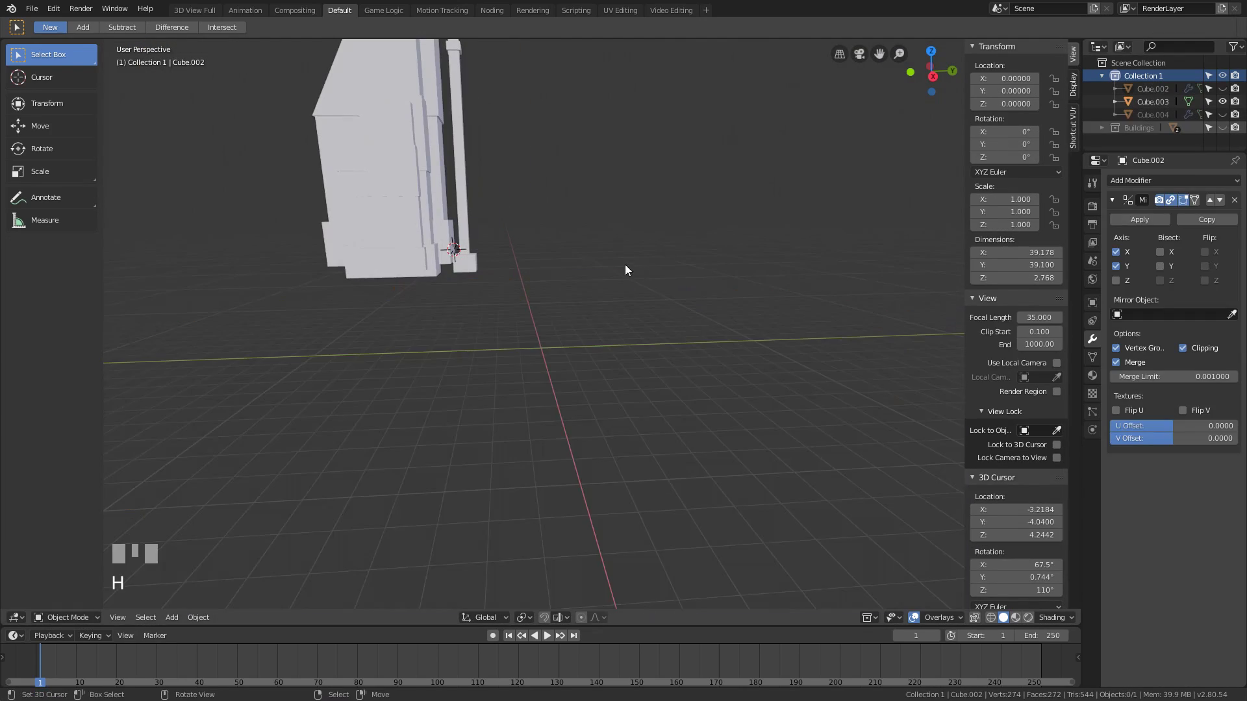
{"action": "middle_click_drag", "start_coordinate": [625, 270], "coordinate": [585, 299]}
- Bring the hidden platform back, then flatten Cube.004 vertically and widen it into a slab
{"action": "scroll", "coordinate": [604, 285], "scroll_direction": "down", "scroll_amount": 2}
{"action": "key", "text": "ctrl+z"}
{"action": "key", "text": "ctrl+z"}
{"action": "key", "text": "ctrl+z"}
{"action": "key", "text": "ctrl+z"}
{"action": "key", "text": "ctrl+z"}
{"action": "key", "text": "Escape"}
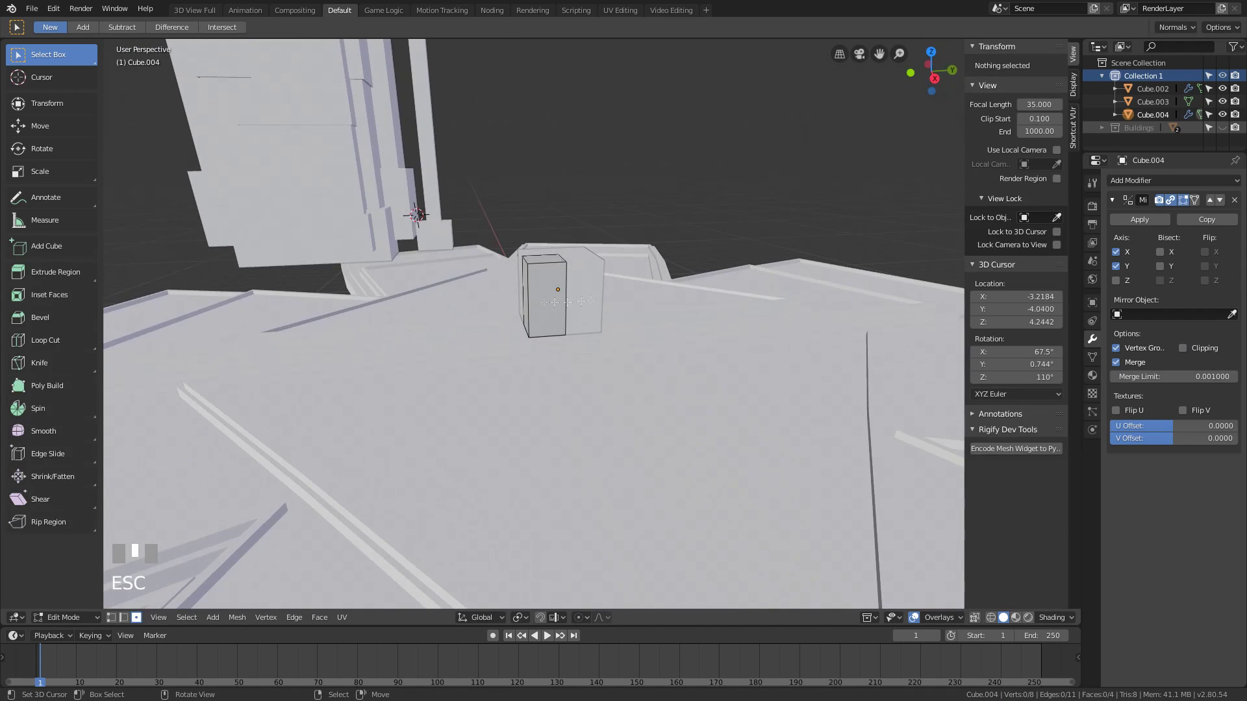
{"action": "left_click_drag", "start_coordinate": [513, 246], "coordinate": [578, 344]}
{"action": "key", "text": "s"}
{"action": "key", "text": "z"}
{"action": "key", "text": "Escape"}
{"action": "middle_click_drag", "start_coordinate": [731, 322], "coordinate": [663, 289]}
{"action": "key", "text": "s"}
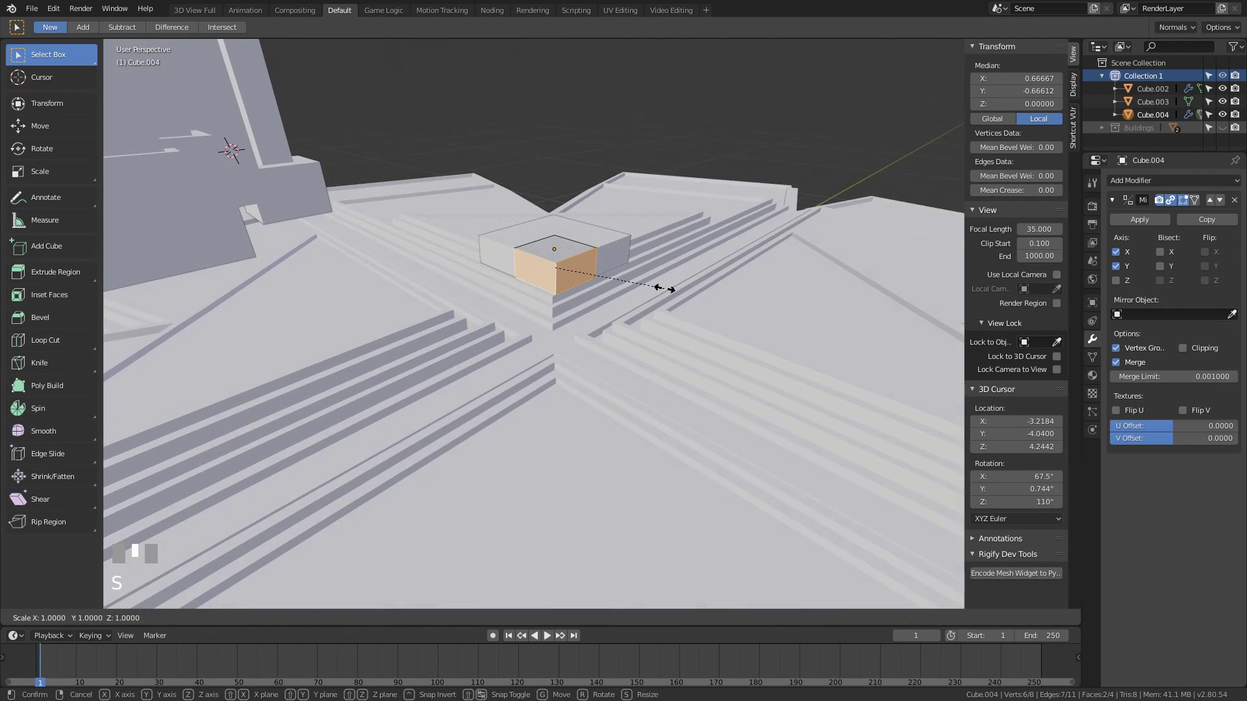
{"action": "middle_click_drag", "start_coordinate": [656, 364], "coordinate": [625, 356]}
{"action": "key", "text": "s"}
{"action": "key", "text": "z"}
{"action": "left_click", "coordinate": [446, 414]}
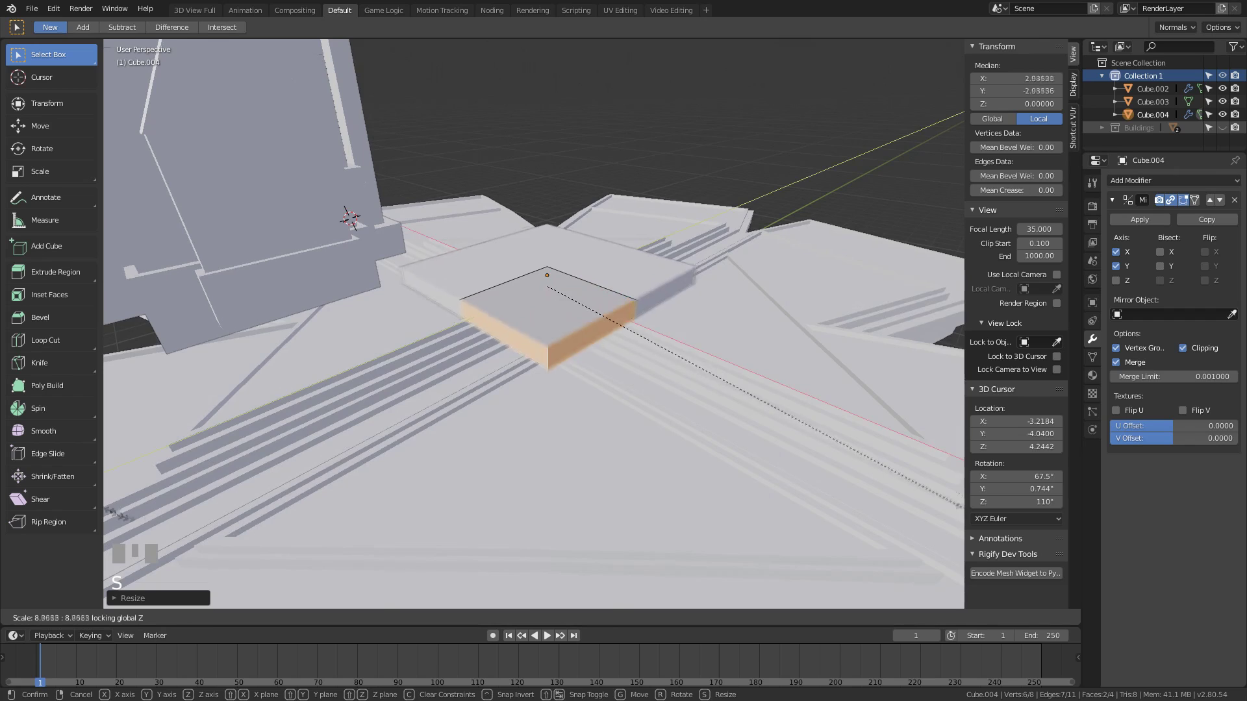
- Extend the block into a T shape and add five loop cuts across its arms
{"action": "key", "text": "ctrl+z"}
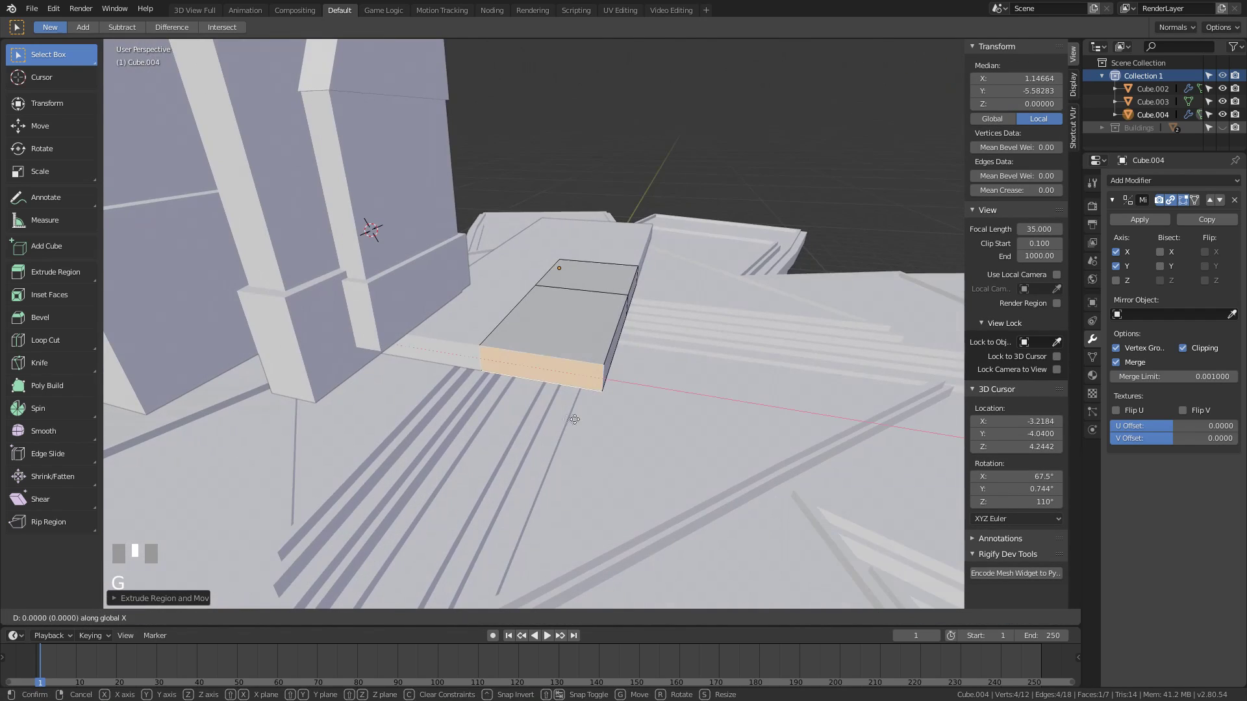
{"action": "middle_click_drag", "start_coordinate": [695, 305], "coordinate": [519, 307], "text": "shift"}
{"action": "middle_click_drag", "start_coordinate": [643, 315], "coordinate": [715, 364]}
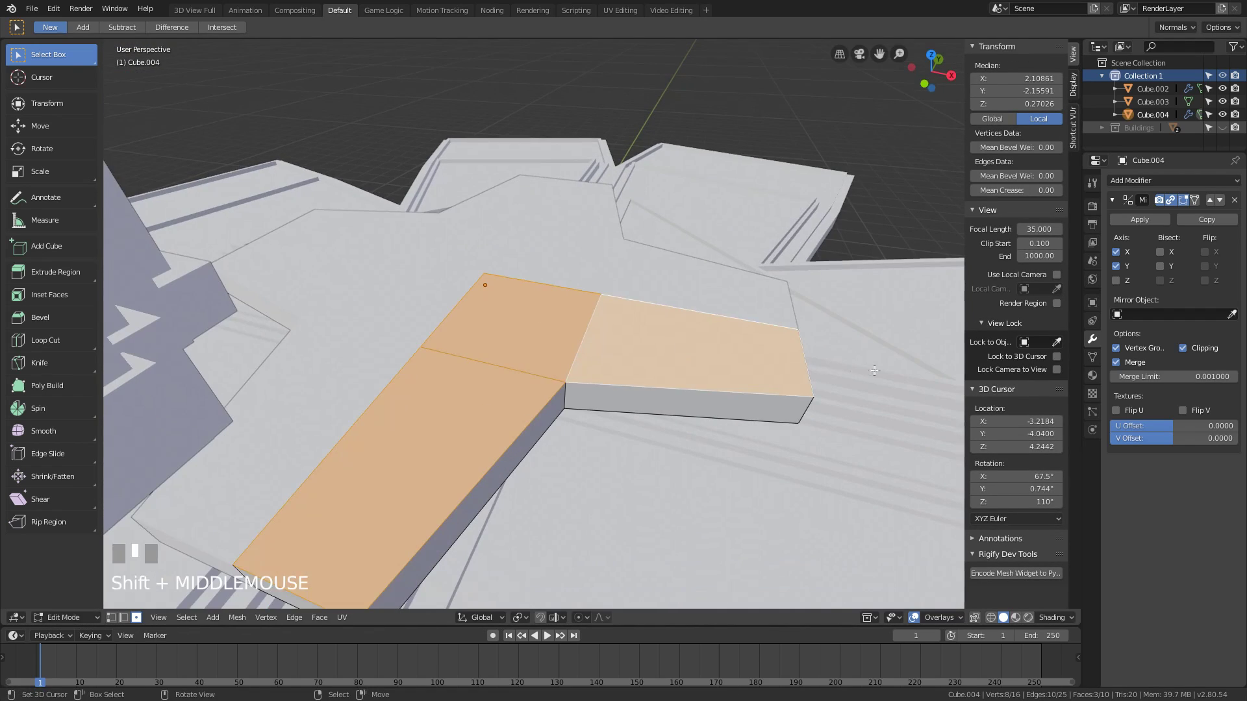
{"action": "left_click", "coordinate": [794, 361]}
{"action": "key", "text": "ctrl+r"}
{"action": "left_click", "coordinate": [793, 361]}
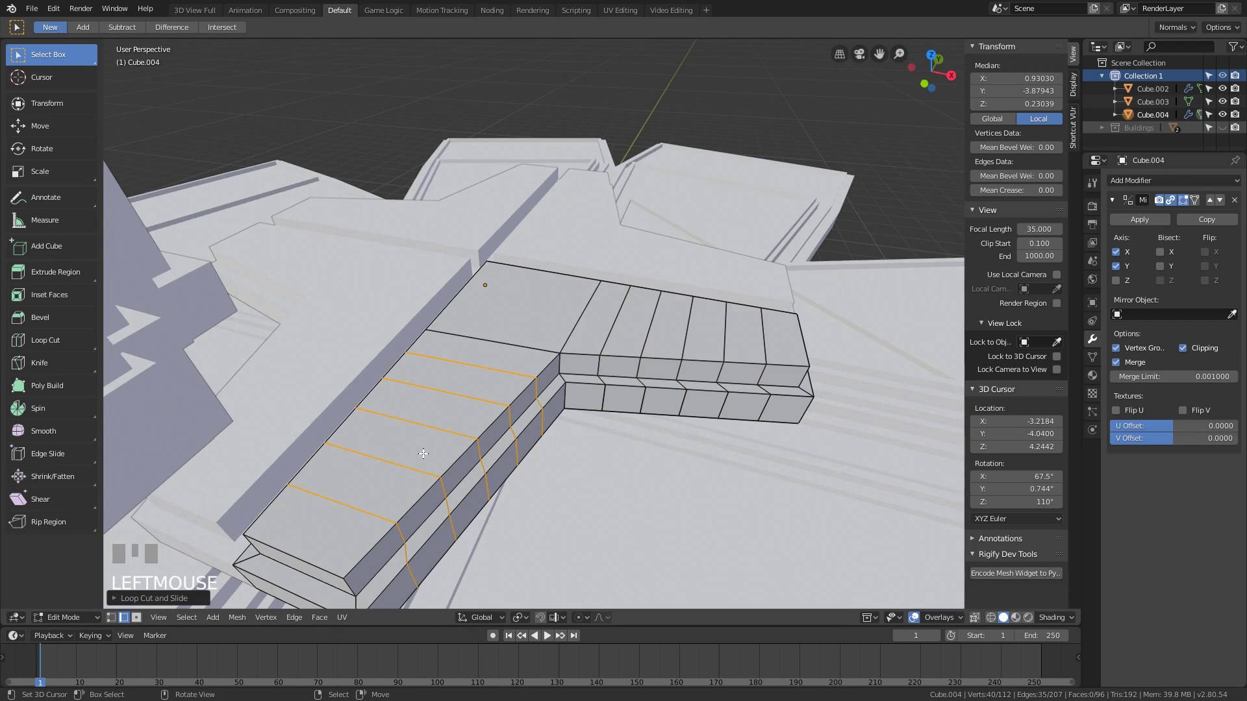
- Inset six alternating top faces plus the large corner face and raise them as battlements
{"action": "key", "text": "3"}
{"action": "right_click", "coordinate": [322, 523]}
{"action": "right_click", "coordinate": [400, 443], "text": "shift"}
{"action": "right_click", "coordinate": [458, 379], "text": "shift"}
{"action": "right_click", "coordinate": [594, 319], "text": "shift"}
{"action": "right_click", "coordinate": [666, 325], "text": "shift"}
{"action": "right_click", "coordinate": [765, 331], "text": "shift"}
{"action": "right_click", "coordinate": [513, 287], "text": "shift"}
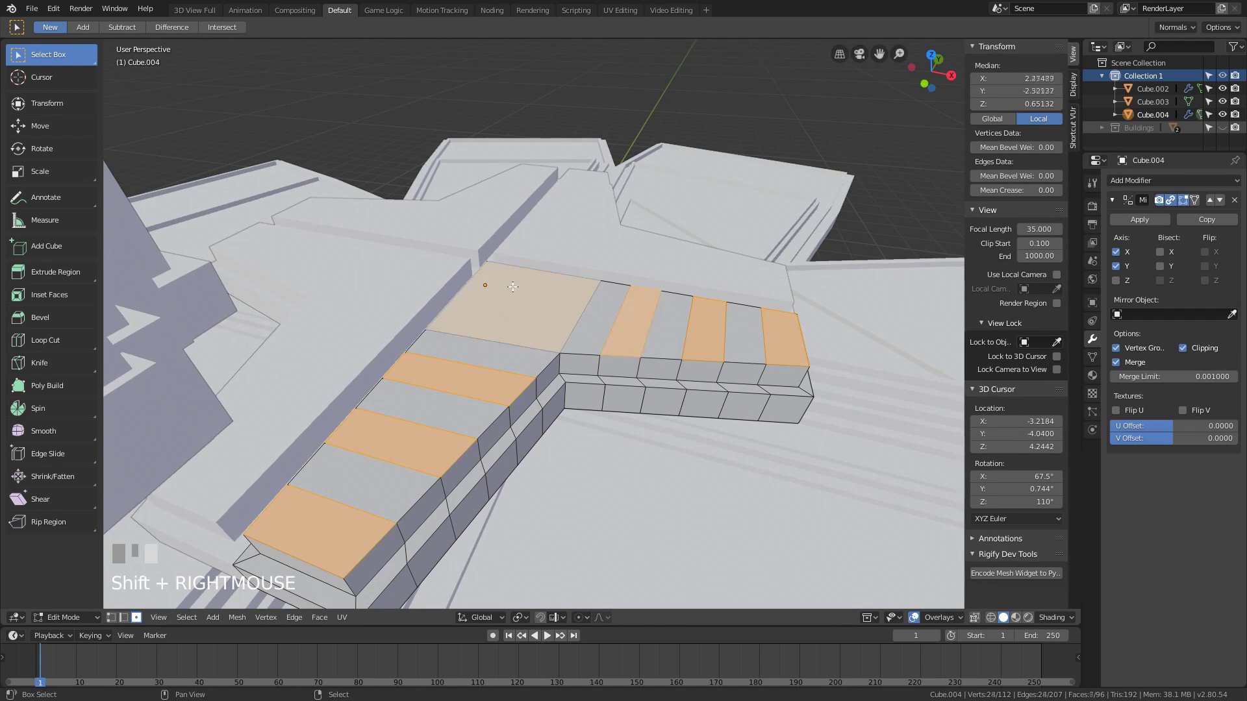
{"action": "left_click", "coordinate": [818, 372]}
{"action": "key", "text": "e"}
{"action": "left_click", "coordinate": [649, 337]}
- Inset another set of right-arm faces, then select only the big corner face
{"action": "right_click", "coordinate": [514, 287], "text": "shift"}
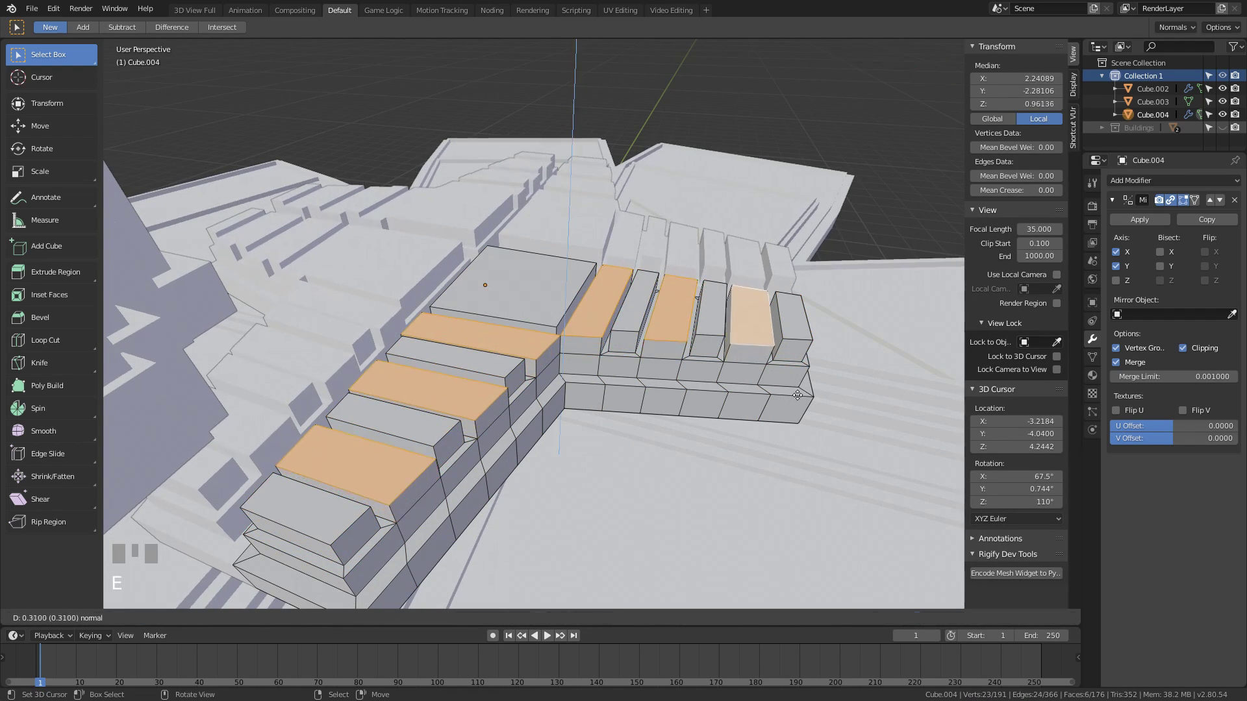
{"action": "key", "text": "e"}
{"action": "key", "text": "Escape"}
{"action": "left_click", "coordinate": [387, 455]}
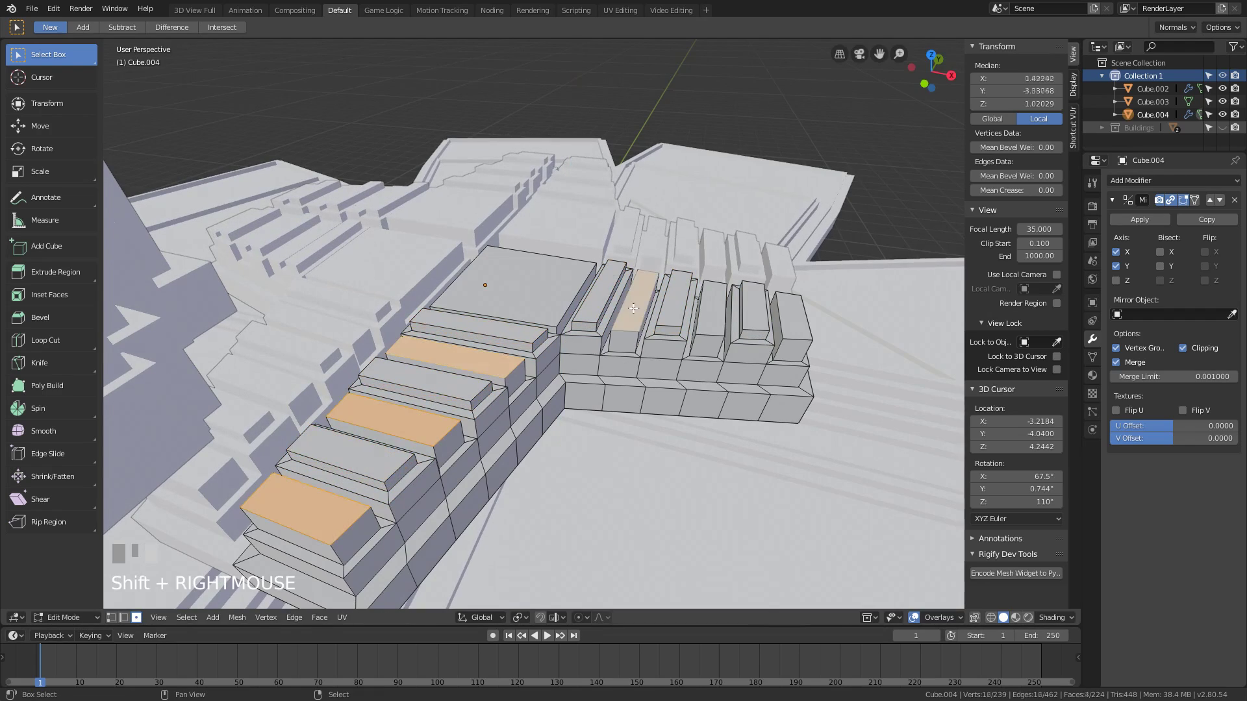
{"action": "left_click", "coordinate": [810, 446]}
{"action": "right_click", "coordinate": [594, 341]}
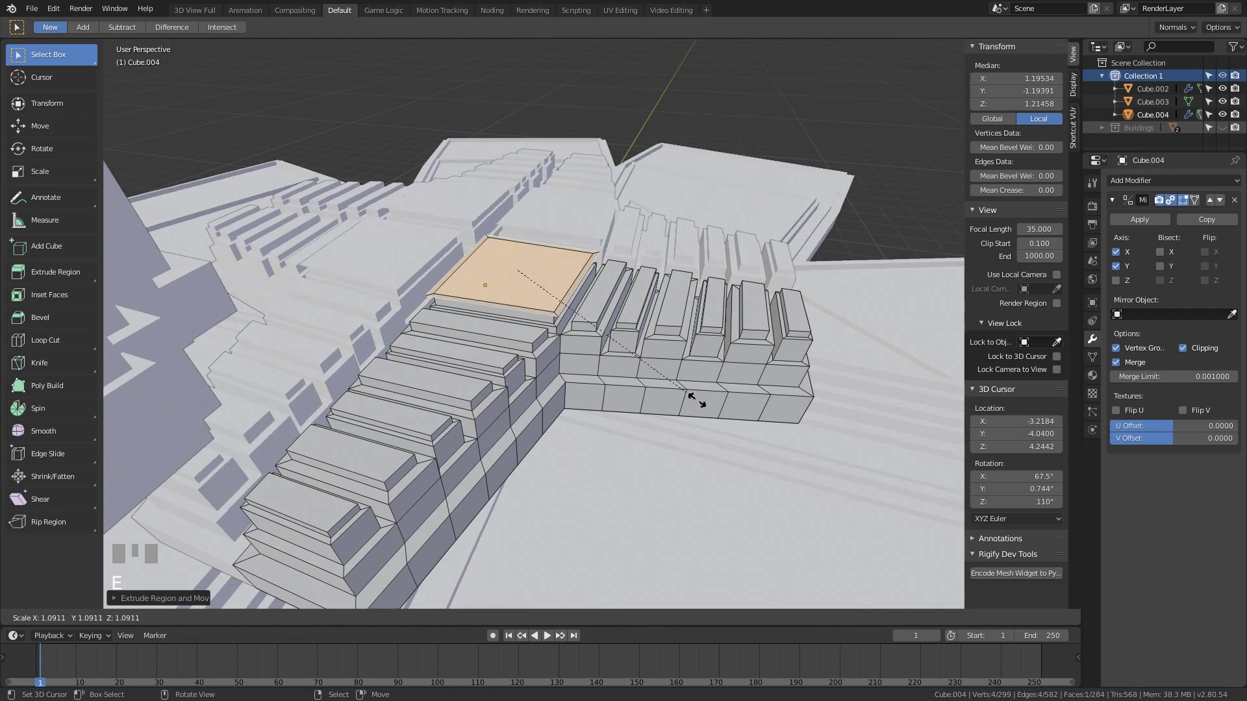
- Add a loop cut across the block's underside
{"action": "middle_click_drag", "start_coordinate": [660, 380], "coordinate": [479, 273]}
{"action": "key", "text": "ctrl+r"}
{"action": "left_click", "coordinate": [388, 269]}
{"action": "left_click", "coordinate": [549, 261]}
- Extrude the selected underside faces downward into short legs and widen them
{"action": "key", "text": "3"}
{"action": "right_click", "coordinate": [519, 201]}
{"action": "right_click", "coordinate": [572, 241], "text": "shift"}
{"action": "right_click", "coordinate": [594, 270], "text": "shift"}
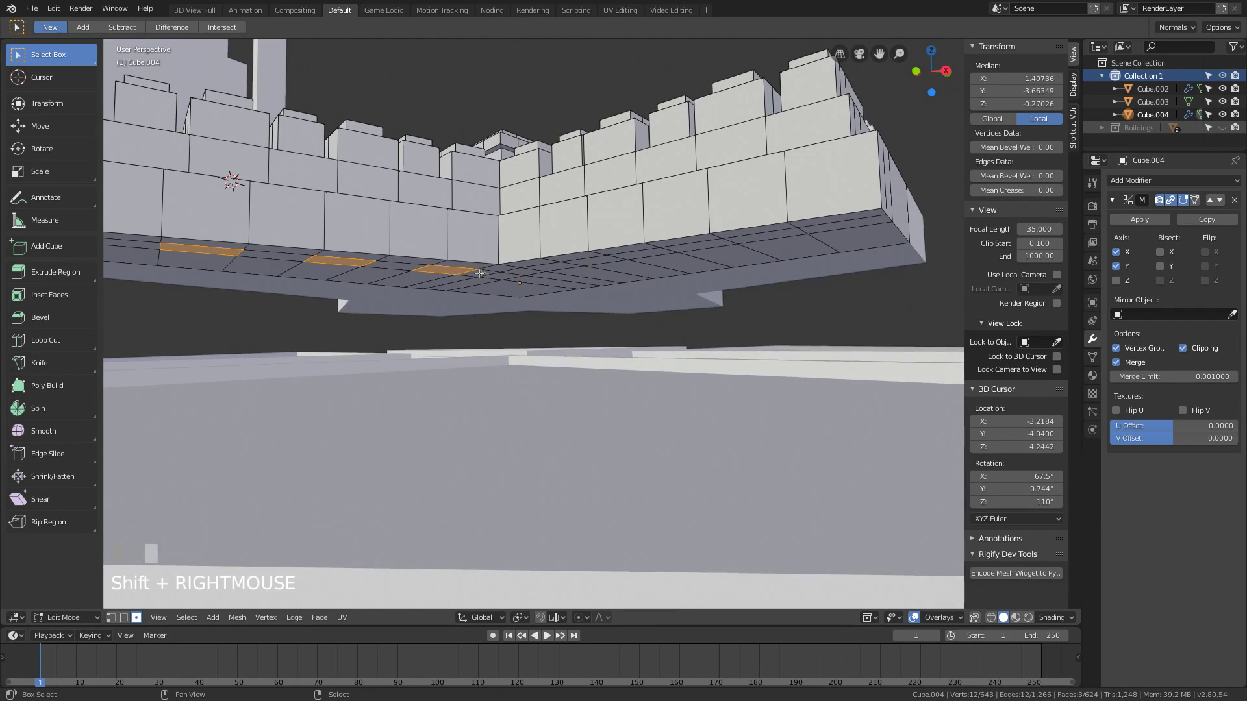
{"action": "right_click", "coordinate": [754, 239], "text": "shift"}
{"action": "middle_click_drag", "start_coordinate": [754, 239], "coordinate": [682, 293]}
{"action": "scroll", "coordinate": [682, 292], "scroll_direction": "down", "scroll_amount": 3}
{"action": "key", "text": "e"}
{"action": "key", "text": "e"}
{"action": "key", "text": "s"}
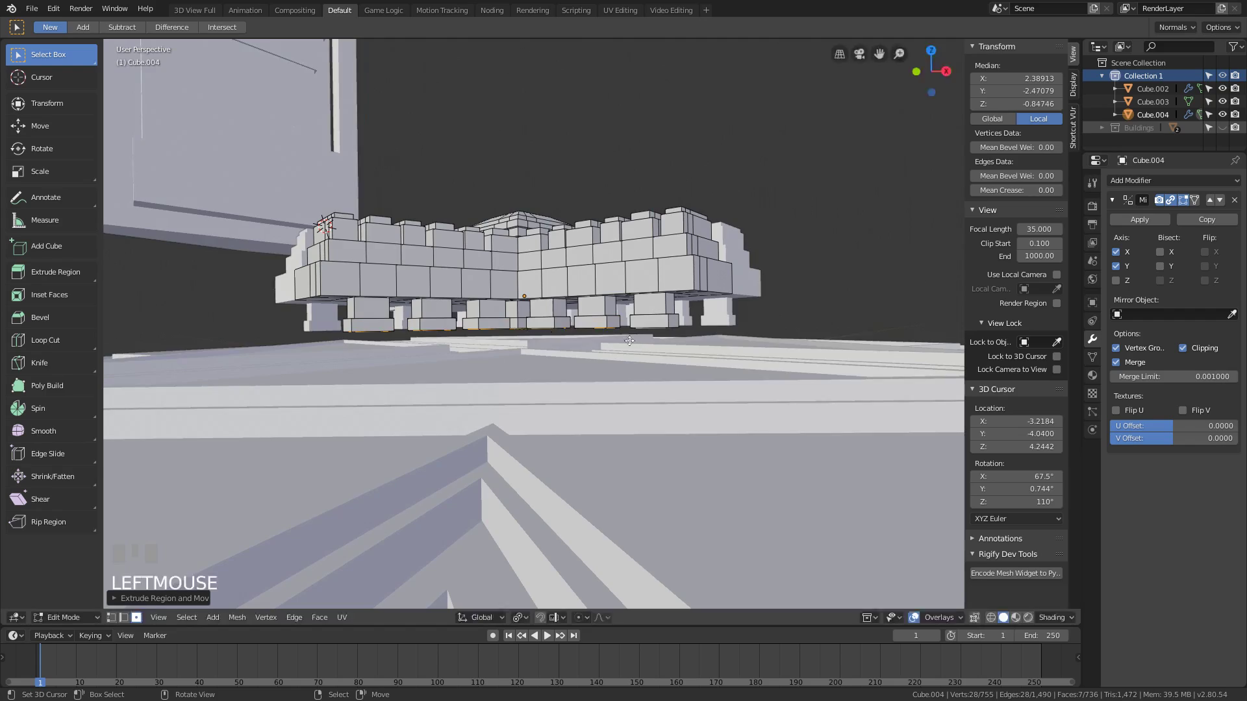
{"action": "middle_click_drag", "start_coordinate": [656, 360], "coordinate": [577, 398]}
{"action": "key", "text": "Tab"}
- Scale up the whole castle and select its front tower block, Cube.003
{"action": "left_click", "coordinate": [468, 398]}
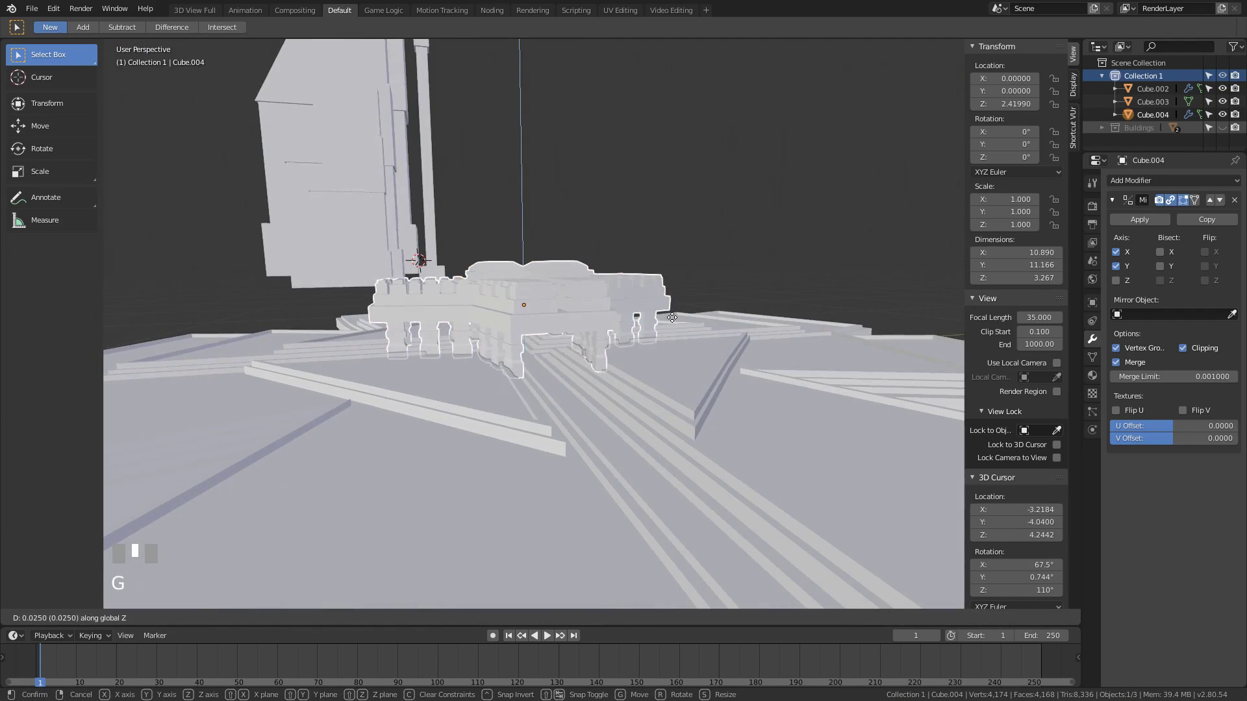
{"action": "middle_click_drag", "start_coordinate": [468, 398], "coordinate": [672, 284]}
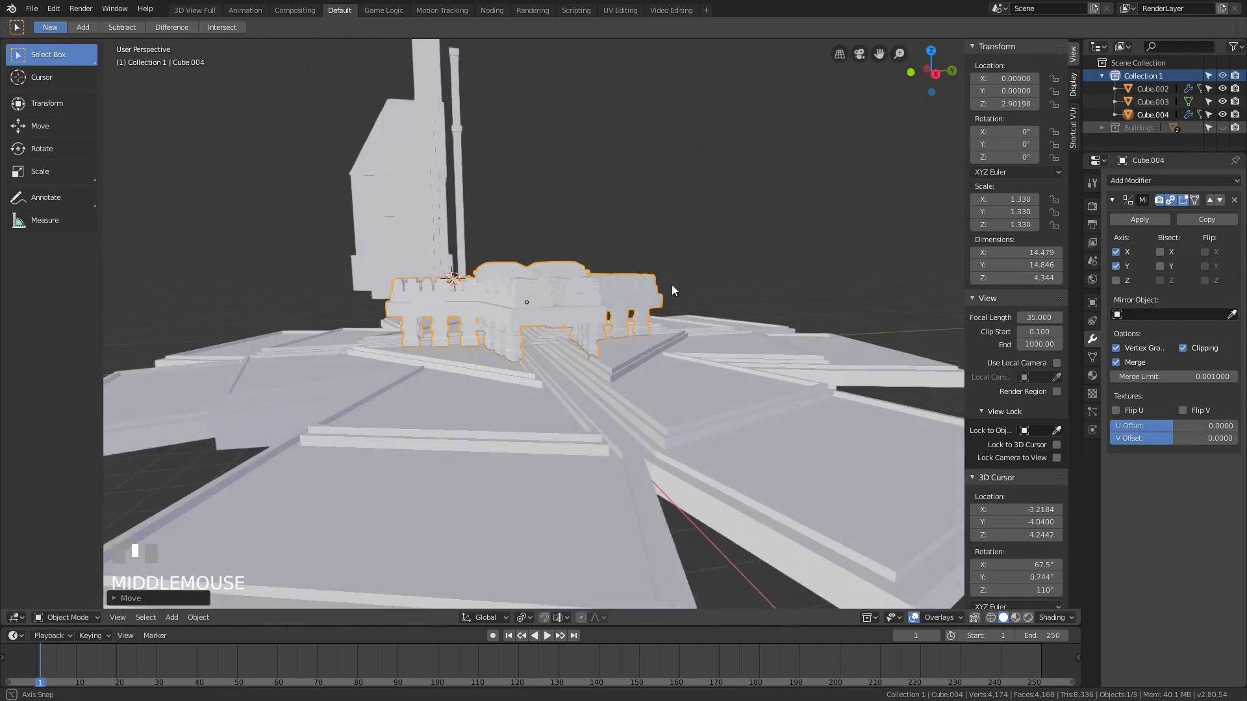
{"action": "key", "text": "s"}
{"action": "left_click", "coordinate": [379, 172]}
{"action": "middle_click_drag", "start_coordinate": [379, 173], "coordinate": [524, 300]}
{"action": "left_click", "coordinate": [429, 286]}
{"action": "middle_click_drag", "start_coordinate": [428, 286], "coordinate": [570, 353]}
{"action": "left_click", "coordinate": [570, 352]}
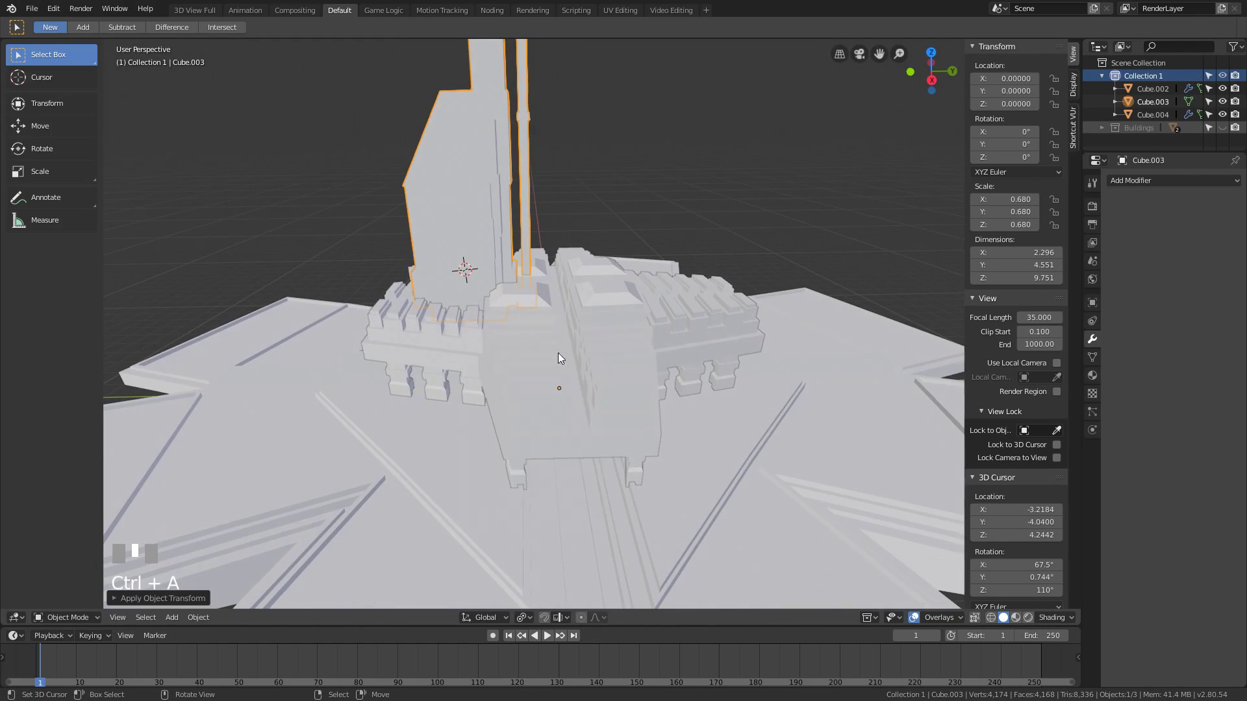
- Select all of the tower mesh in Edit Mode and add a Mirror modifier
{"action": "key", "text": "Tab"}
{"action": "key", "text": "a"}
{"action": "left_click", "coordinate": [1173, 180]}
{"action": "left_click", "coordinate": [978, 310]}
{"action": "scroll", "coordinate": [512, 257], "scroll_direction": "down", "scroll_amount": 2}
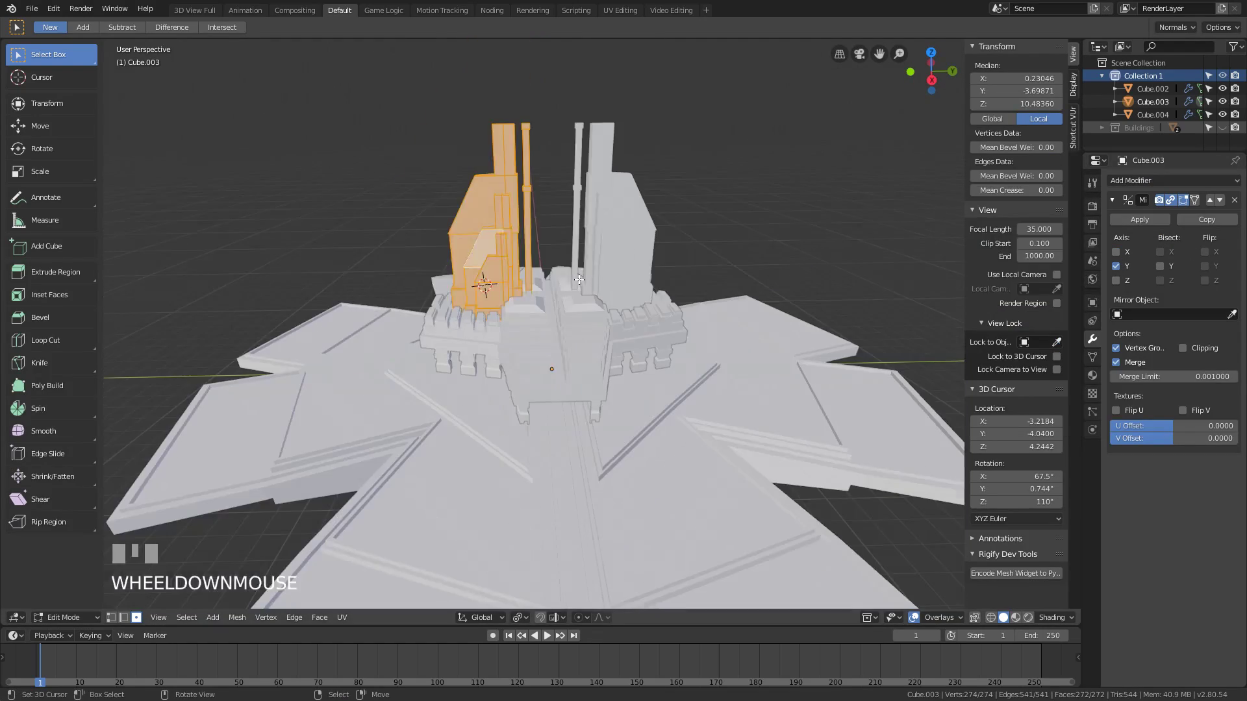
{"action": "key", "text": "Tab"}
{"action": "left_click", "coordinate": [613, 254]}
- Extrude the tower's top upward into a taller spire
{"action": "key", "text": "e"}
{"action": "middle_click_drag", "start_coordinate": [584, 272], "coordinate": [582, 184]}
{"action": "left_click", "coordinate": [552, 250]}
{"action": "scroll", "coordinate": [582, 183], "scroll_direction": "down", "scroll_amount": 1}
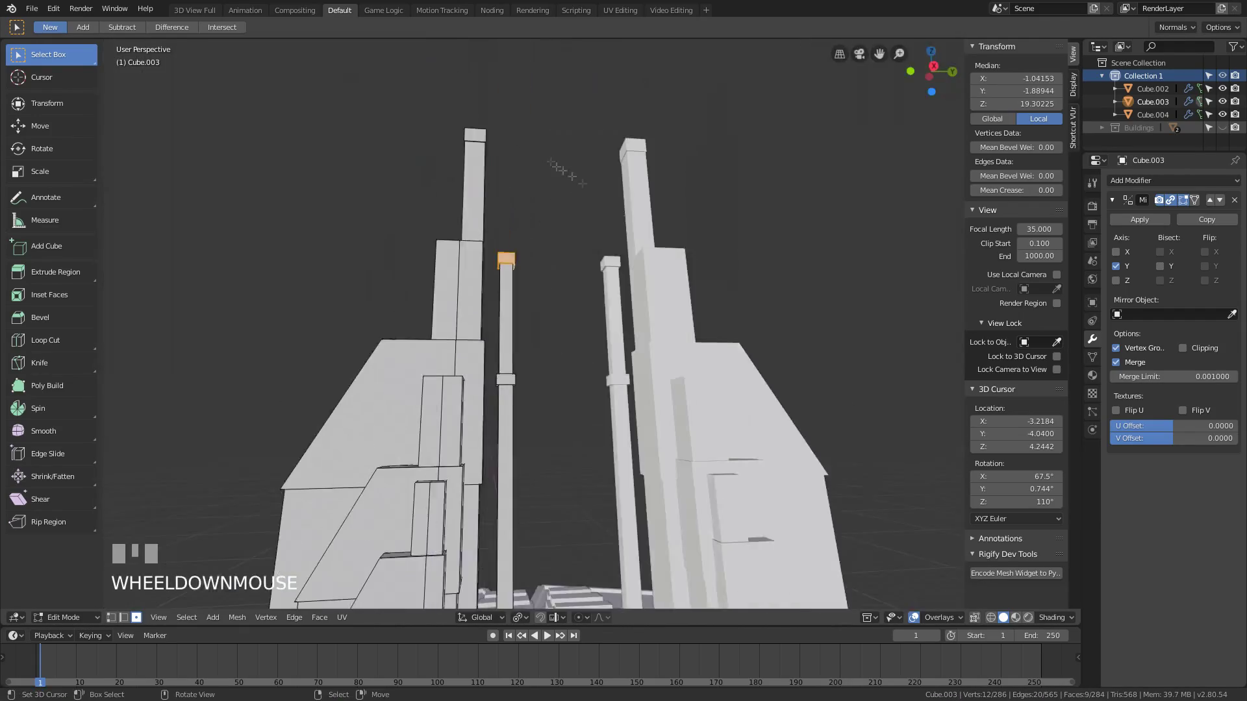
{"action": "scroll", "coordinate": [582, 184], "scroll_direction": "down", "scroll_amount": 2}
{"action": "key", "text": "Tab"}
- Select three inset tile faces on the platform object Cube.002 in Edit Mode
{"action": "left_click", "coordinate": [487, 184]}
{"action": "middle_click_drag", "start_coordinate": [487, 183], "coordinate": [634, 356]}
{"action": "left_click", "coordinate": [1153, 88]}
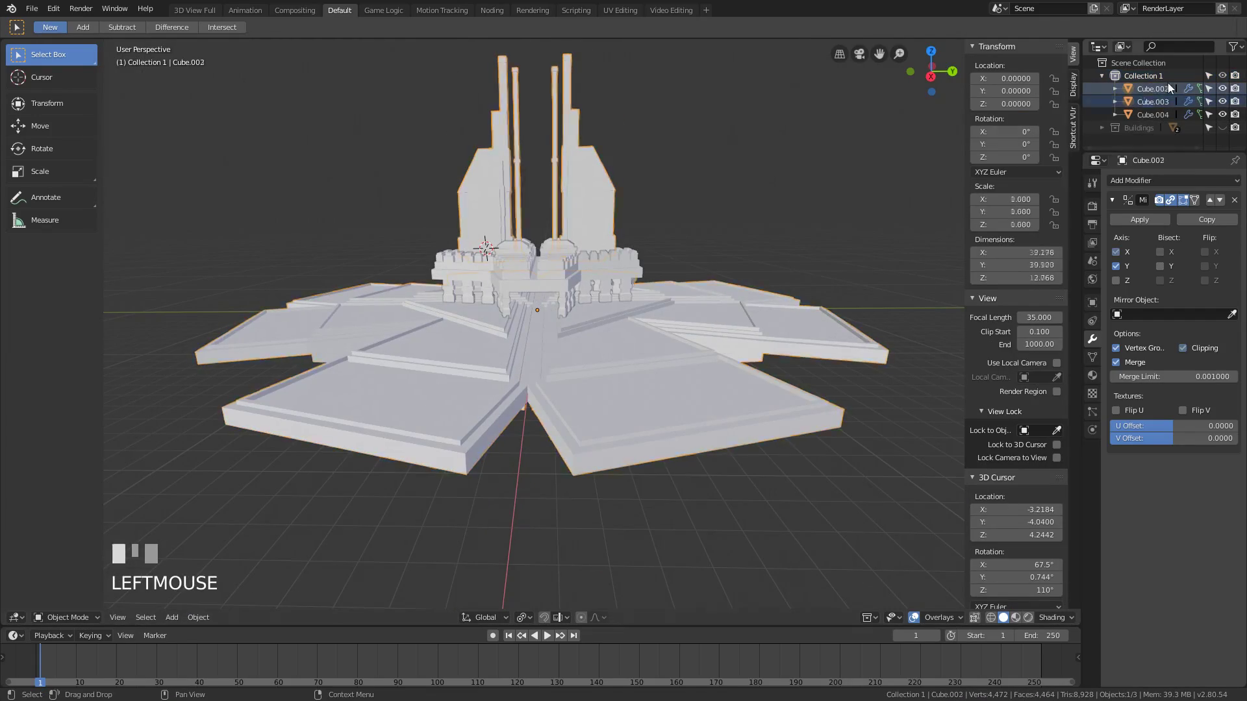
{"action": "key", "text": "Tab"}
{"action": "right_click", "coordinate": [519, 526]}
{"action": "right_click", "coordinate": [370, 338], "text": "shift"}
{"action": "right_click", "coordinate": [480, 396], "text": "shift"}
- Separate the selected tiles into their own object, Cube.005, and select it
{"action": "key", "text": "p"}
{"action": "key", "text": "Tab"}
{"action": "right_click", "coordinate": [494, 454]}
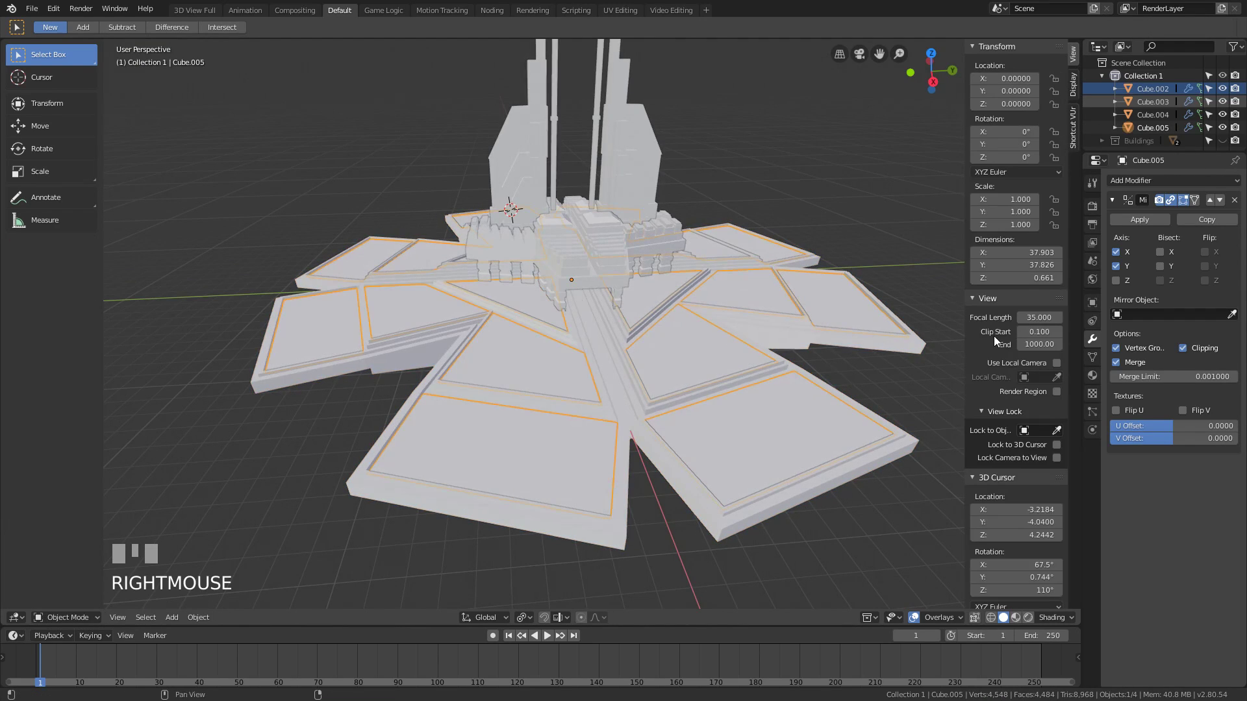
{"action": "key", "text": "g"}
{"action": "key", "text": "Escape"}
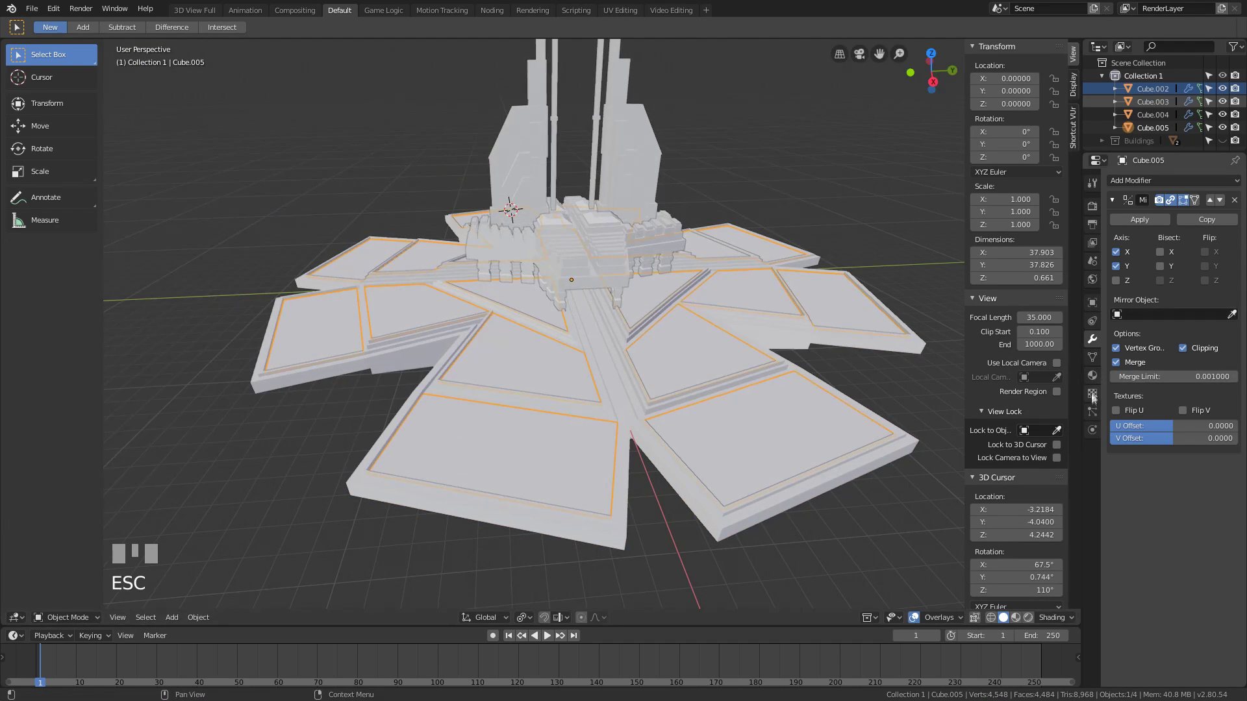
- Add a particle system to Cube.005 with Physics None, rendering the Buildings collection
{"action": "left_click", "coordinate": [1092, 412]}
{"action": "left_click", "coordinate": [1235, 179]}
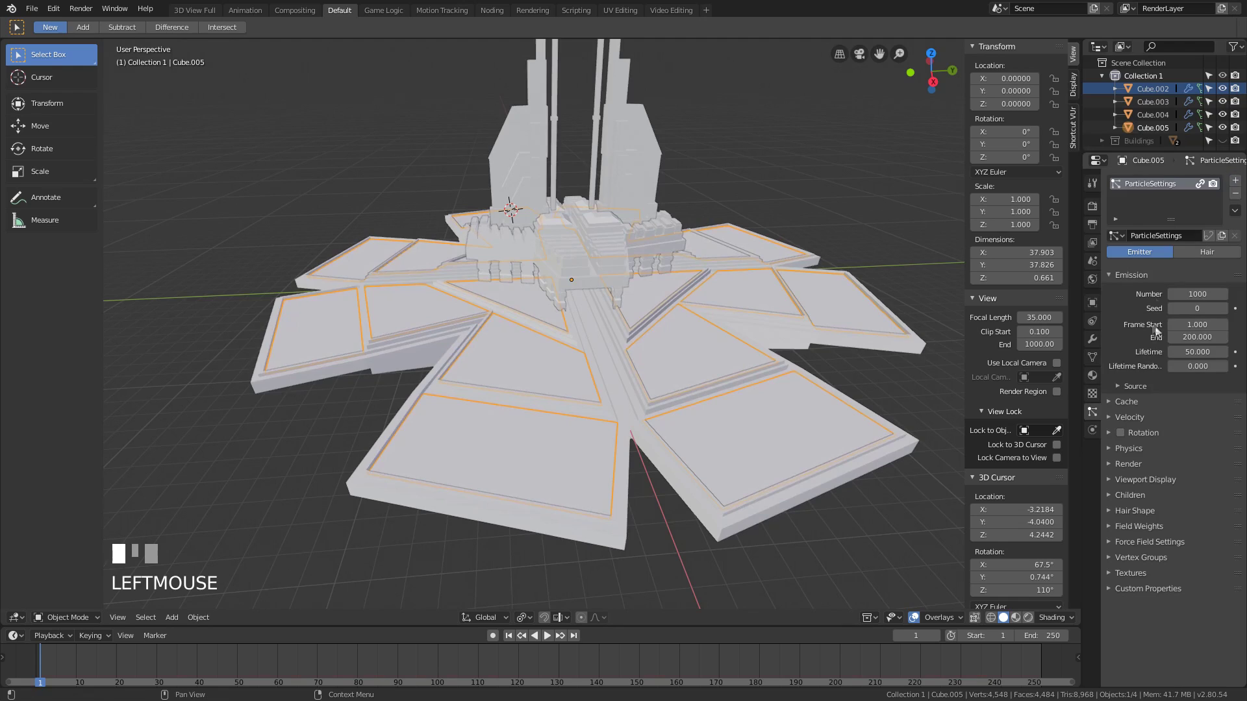
{"action": "left_click", "coordinate": [1129, 448]}
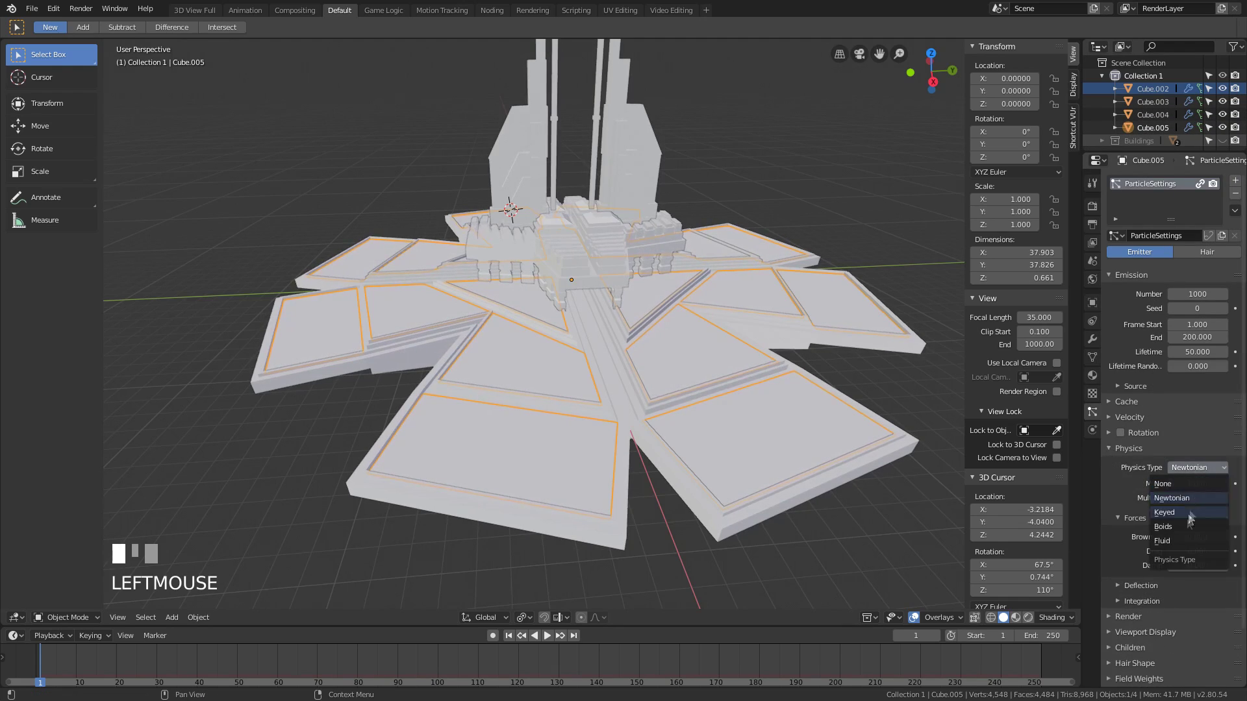
{"action": "left_click", "coordinate": [1162, 484]}
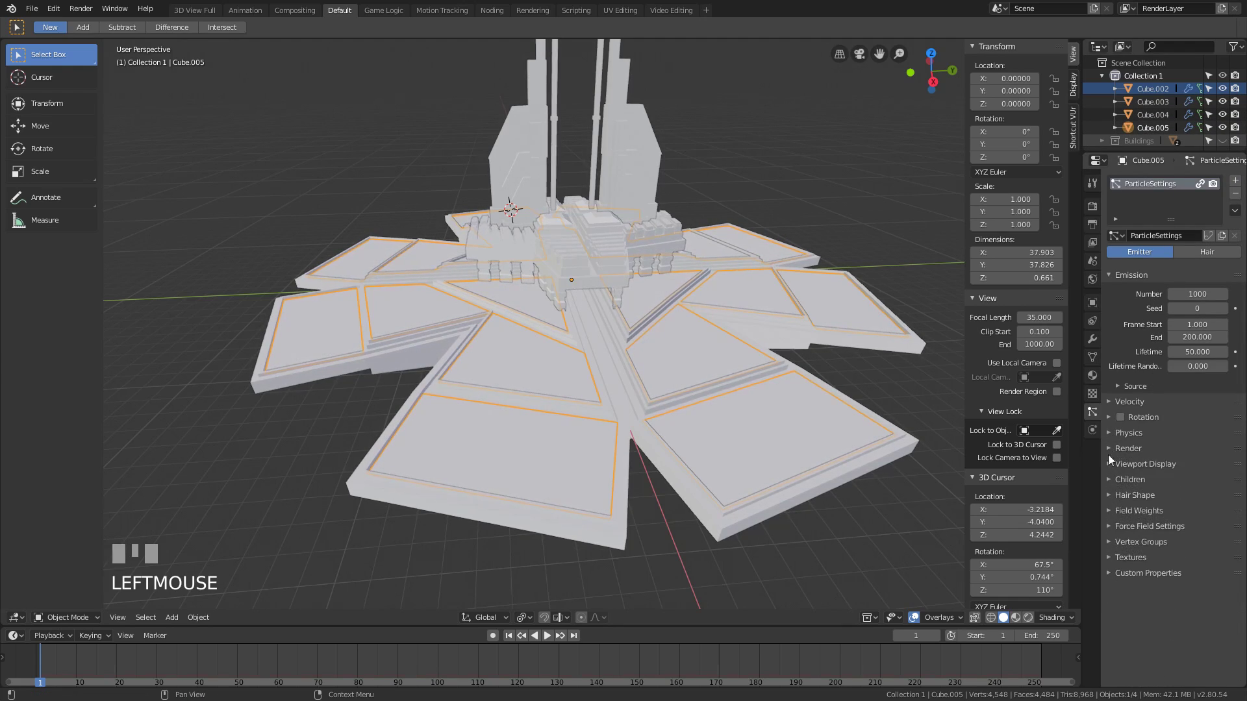
{"action": "left_click", "coordinate": [1111, 448]}
{"action": "left_click", "coordinate": [1198, 468]}
{"action": "left_click", "coordinate": [1188, 560]}
{"action": "left_click", "coordinate": [1198, 562]}
{"action": "left_click", "coordinate": [1112, 436]}
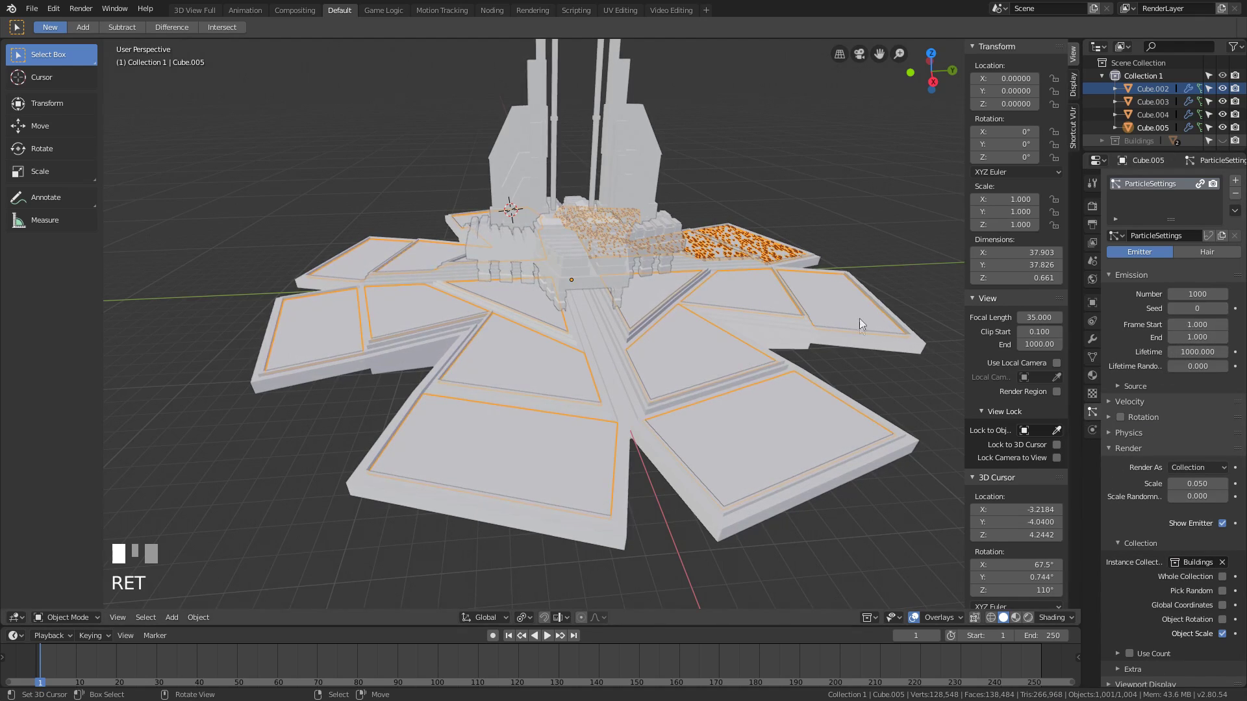
- Set the particle count to 5000 and the particle scale to 0.5
{"action": "middle_click_drag", "start_coordinate": [836, 325], "coordinate": [766, 305]}
{"action": "left_click", "coordinate": [1092, 430]}
{"action": "left_click", "coordinate": [1092, 339]}
{"action": "left_click", "coordinate": [1092, 411]}
{"action": "left_click", "coordinate": [1202, 294]}
{"action": "type", "text": "50"}
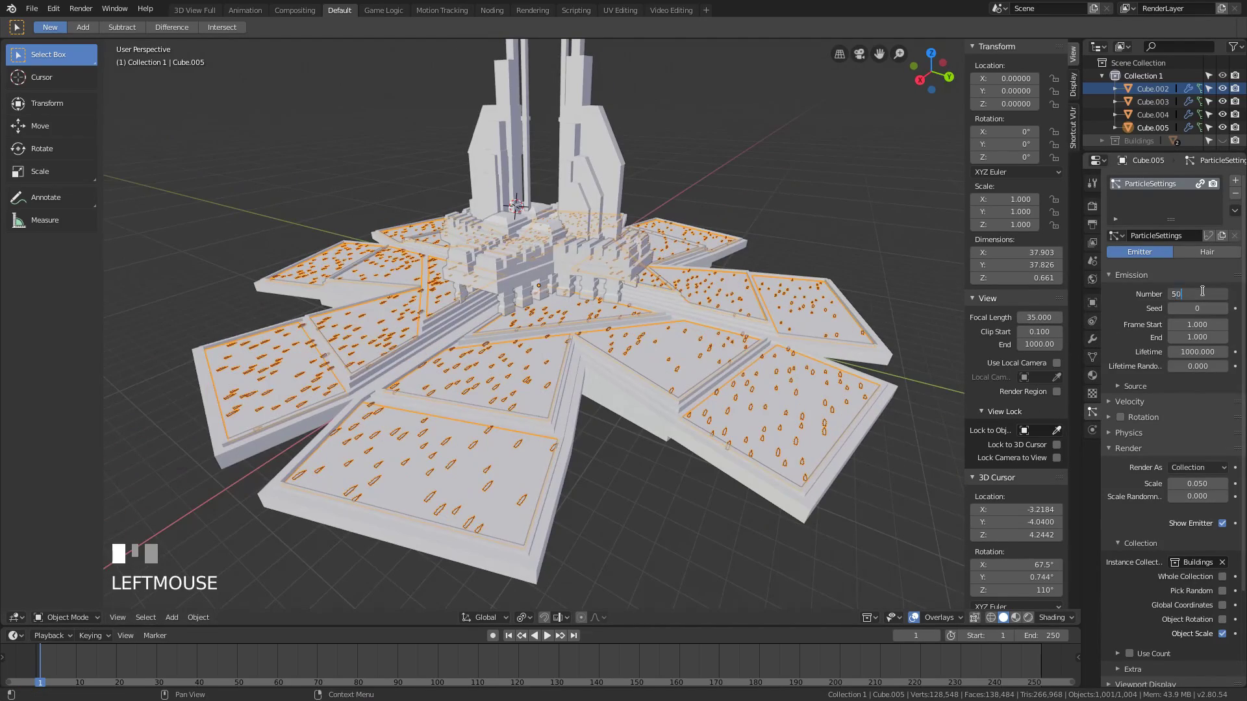
{"action": "type", "text": "00"}
{"action": "key", "text": "Return"}
{"action": "type", "text": "0.5"}
{"action": "key", "text": "Return"}
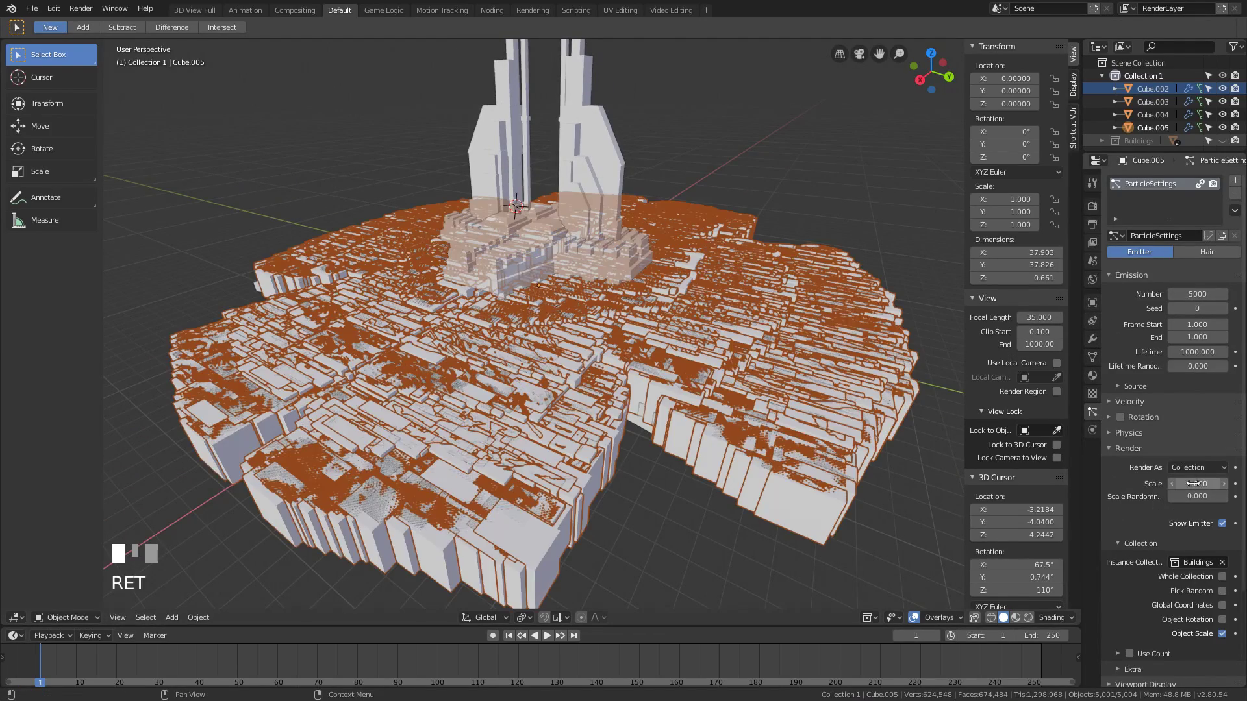
{"action": "type", "text": "0.5"}
{"action": "key", "text": "Return"}
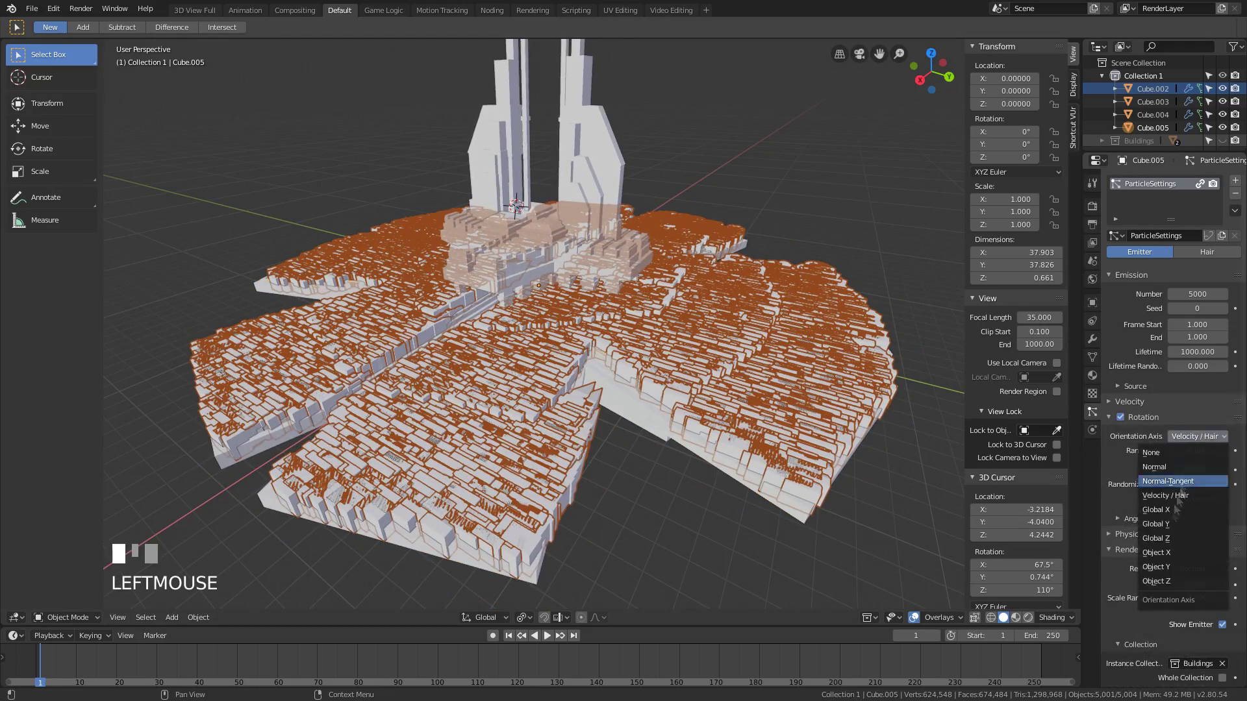
- Enable particle rotation, lower the scale to 0.110, and set scale randomness to 0.621
{"action": "left_click", "coordinate": [1120, 417]}
{"action": "left_click_drag", "start_coordinate": [1197, 484], "coordinate": [1166, 484]}
{"action": "middle_click_drag", "start_coordinate": [585, 324], "coordinate": [679, 363]}
{"action": "key", "text": "BackSpace"}
{"action": "type", "text": "1"}
{"action": "key", "text": "Return"}
{"action": "left_click_drag", "start_coordinate": [1197, 497], "coordinate": [1215, 496]}
{"action": "middle_click_drag", "start_coordinate": [585, 325], "coordinate": [617, 415]}
{"action": "scroll", "coordinate": [617, 402], "scroll_direction": "down", "scroll_amount": 2}
- Add a cube beneath the platform, shift it along X, and give it a Mirror modifier
{"action": "key", "text": "Tab"}
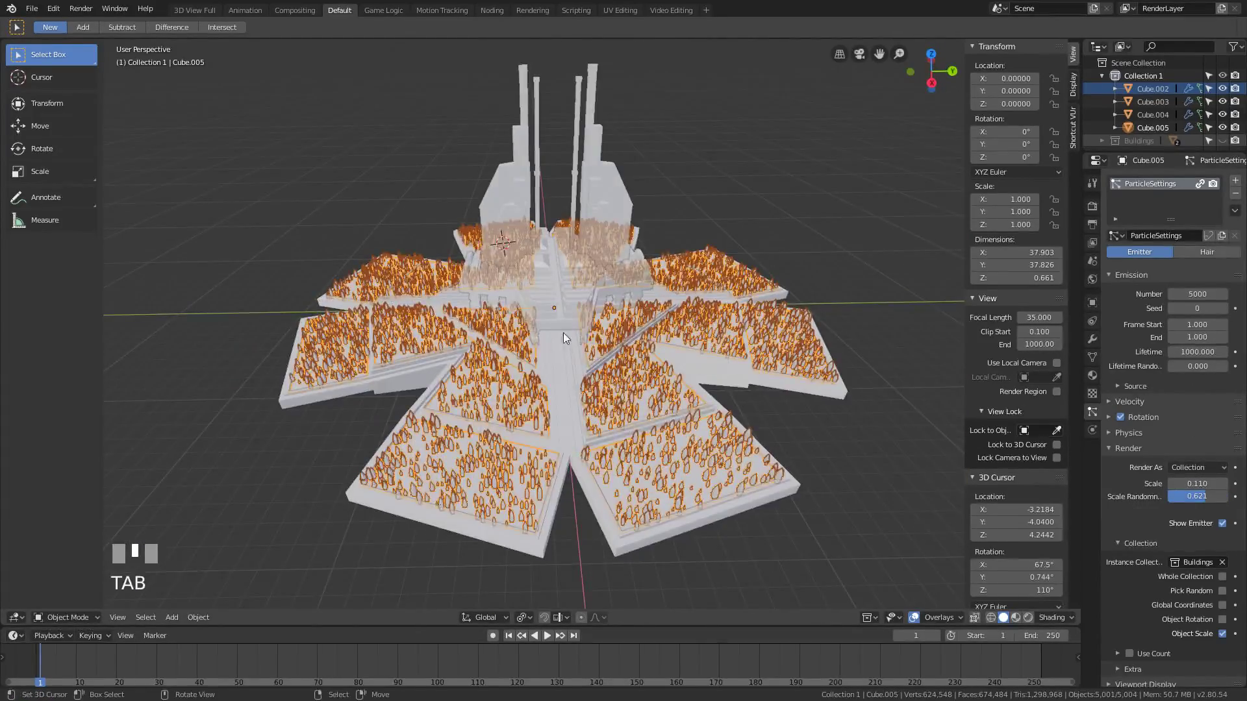
{"action": "middle_click_drag", "start_coordinate": [563, 332], "coordinate": [507, 319]}
{"action": "key", "text": "shift+a"}
{"action": "left_click", "coordinate": [585, 340]}
{"action": "key", "text": "Tab"}
{"action": "key", "text": "g"}
{"action": "left_click", "coordinate": [1205, 282]}
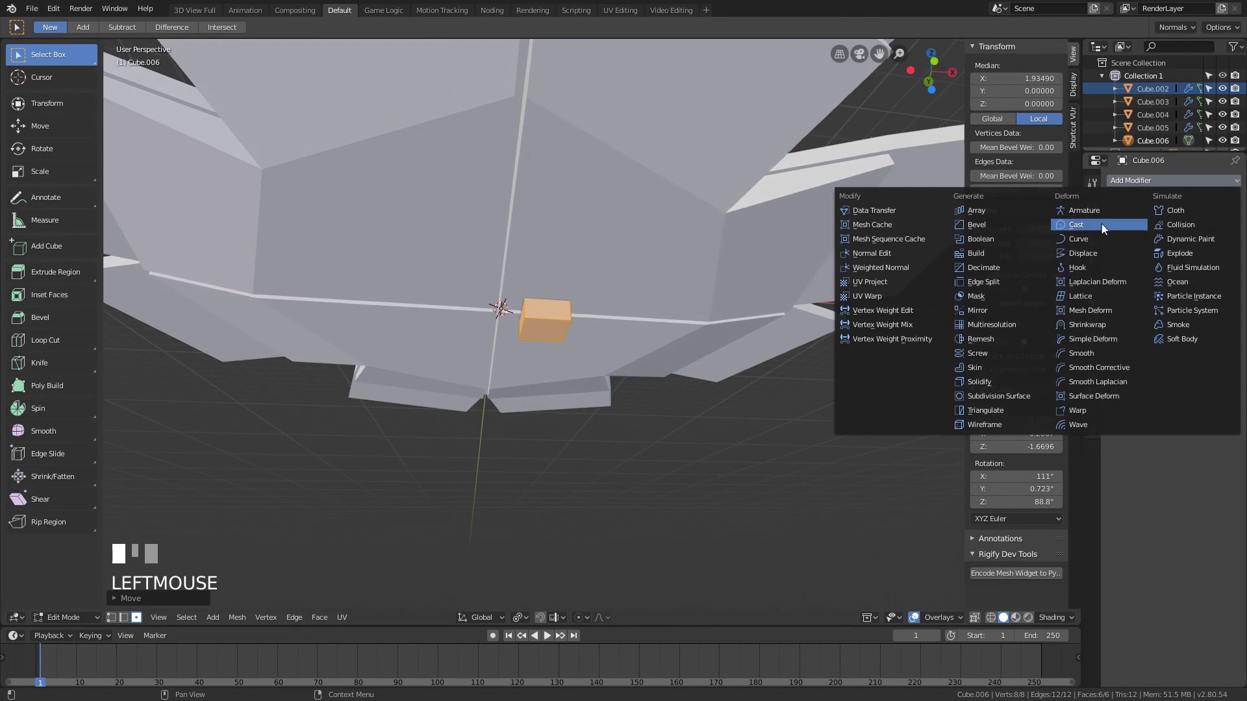
{"action": "left_click", "coordinate": [978, 311]}
{"action": "middle_click_drag", "start_coordinate": [650, 312], "coordinate": [595, 367]}
- Extrude the cube's end face outward into a two-segment arm
{"action": "key", "text": "e"}
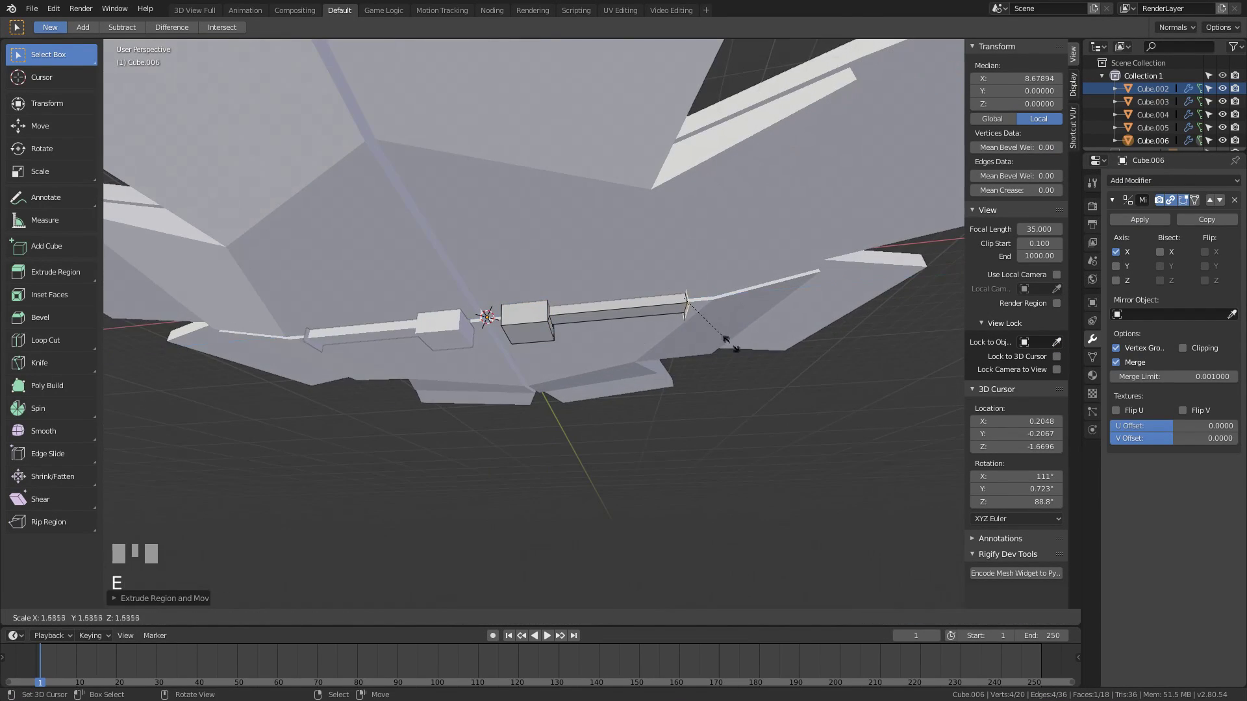
{"action": "left_click", "coordinate": [730, 344]}
{"action": "middle_click_drag", "start_coordinate": [731, 344], "coordinate": [739, 314], "text": "shift"}
{"action": "key", "text": "e"}
{"action": "left_click", "coordinate": [785, 316]}
{"action": "scroll", "coordinate": [522, 479], "scroll_direction": "up", "scroll_amount": 5}
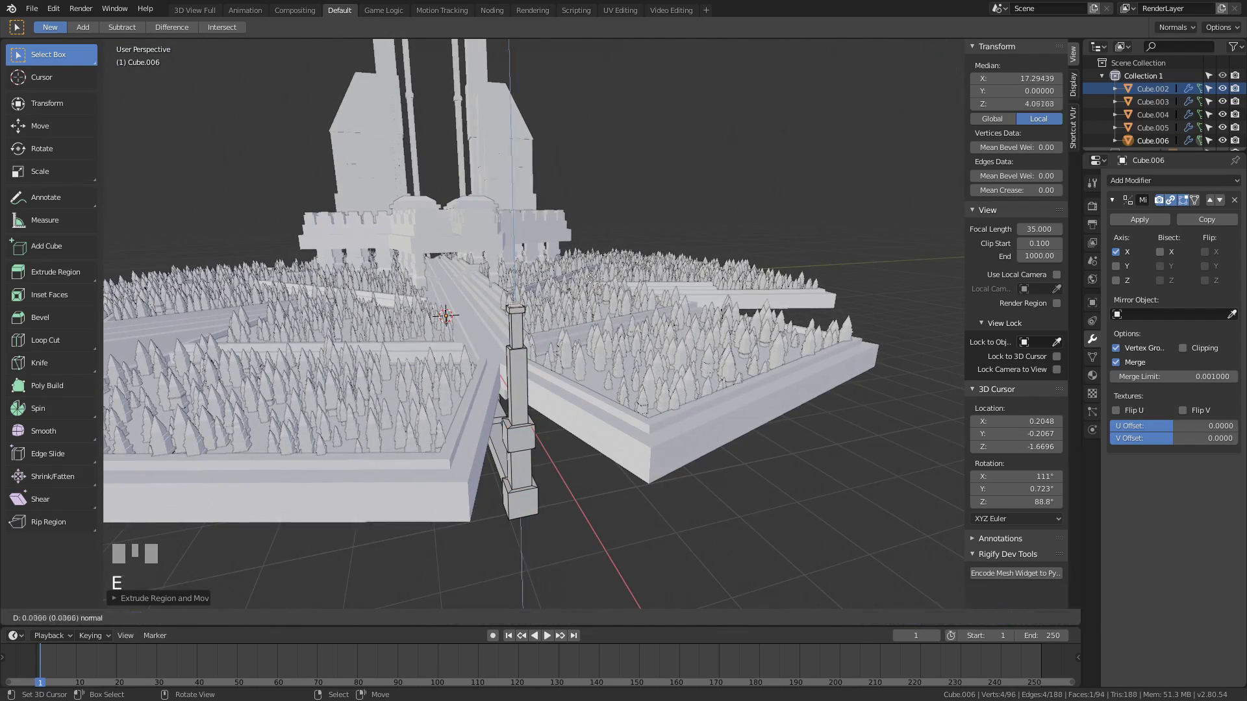
{"action": "left_click", "coordinate": [530, 248]}
{"action": "scroll", "coordinate": [547, 258], "scroll_direction": "up", "scroll_amount": 2}
{"action": "key", "text": "ctrl+z"}
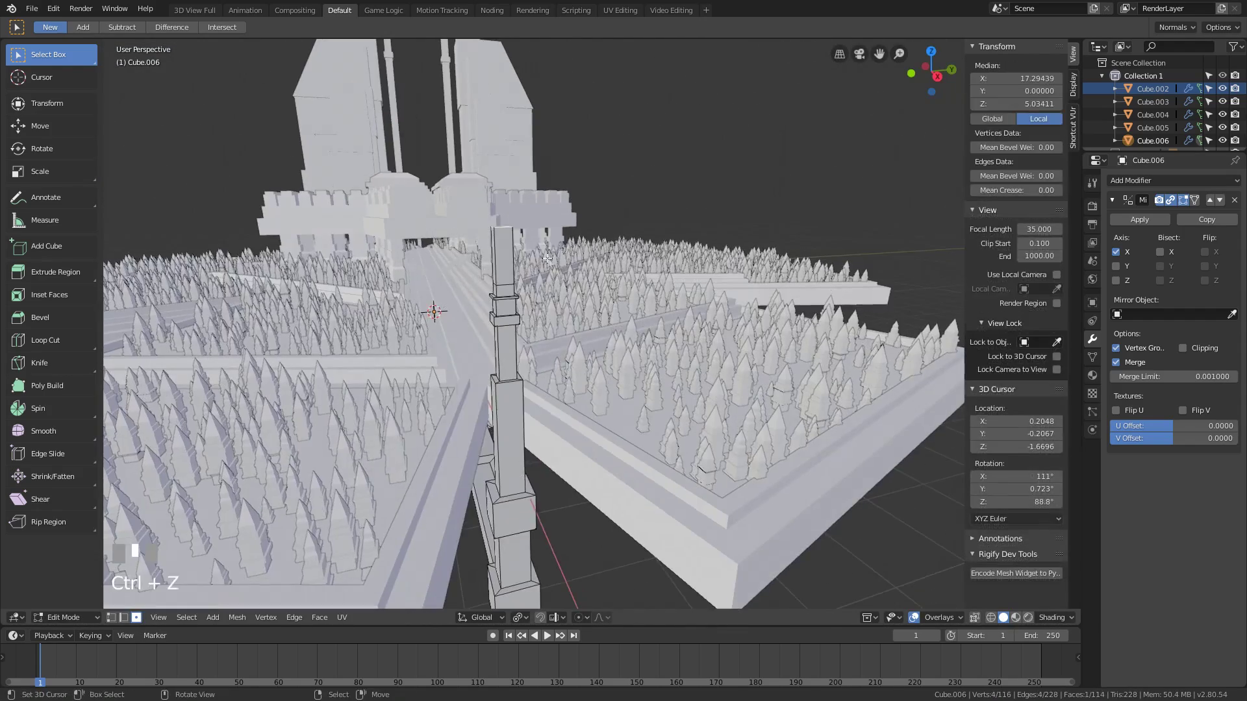
- Extrude and taper the arm's bottom face into a spike
{"action": "middle_click_drag", "start_coordinate": [547, 255], "coordinate": [650, 272], "text": "shift"}
{"action": "key", "text": "e"}
{"action": "key", "text": "s"}
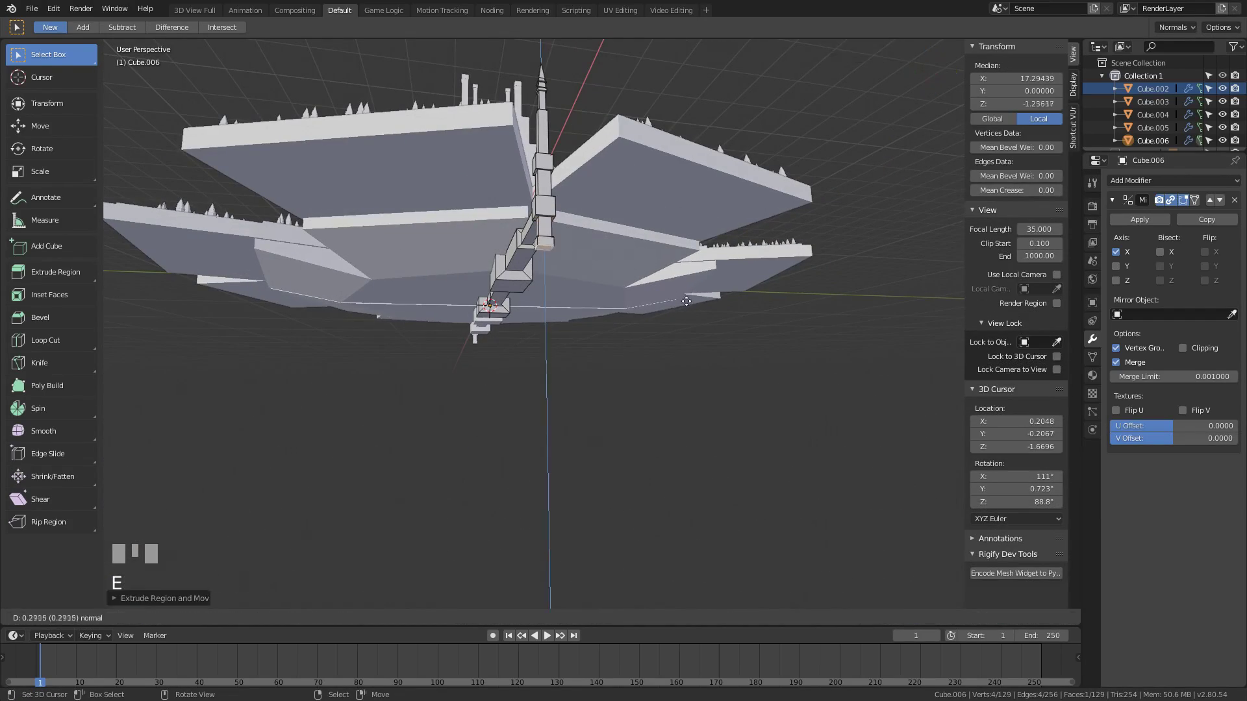
{"action": "middle_click_drag", "start_coordinate": [604, 342], "coordinate": [549, 380]}
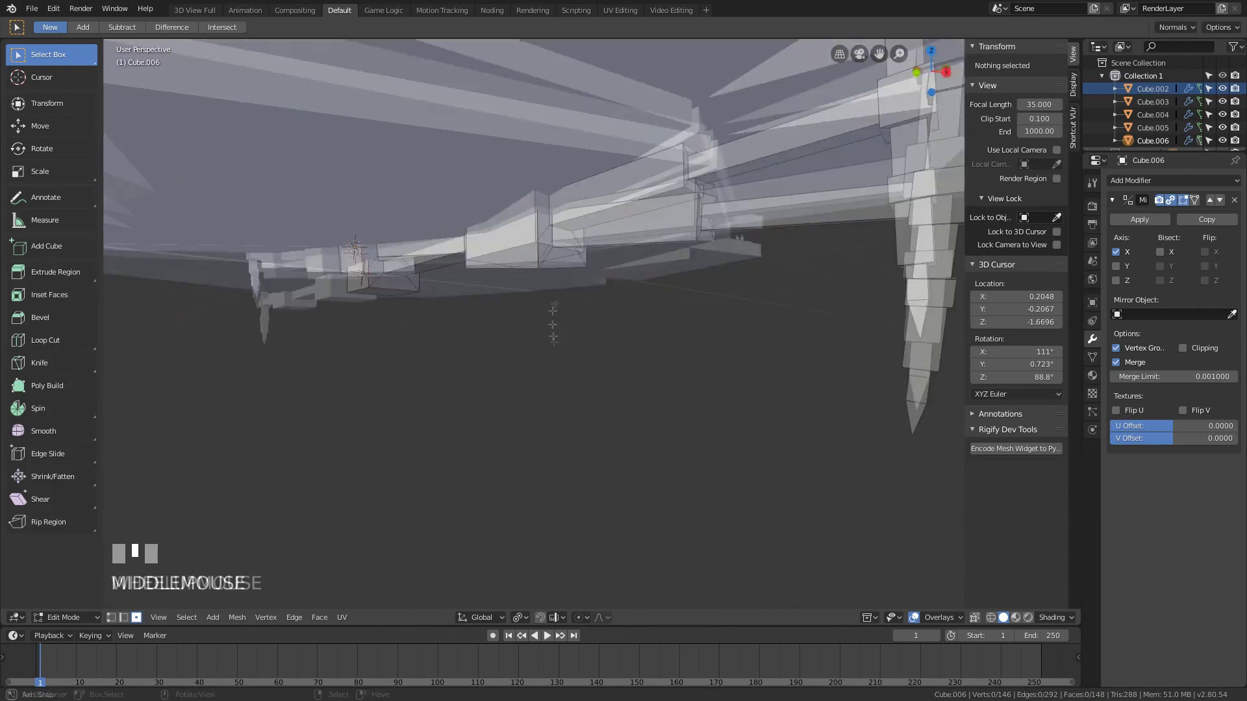
- Add a cylinder tank hanging from the arm, lengthen it, and reposition it
{"action": "right_click", "coordinate": [532, 251], "text": "shift"}
{"action": "key", "text": "shift+a"}
{"action": "left_click", "coordinate": [481, 329]}
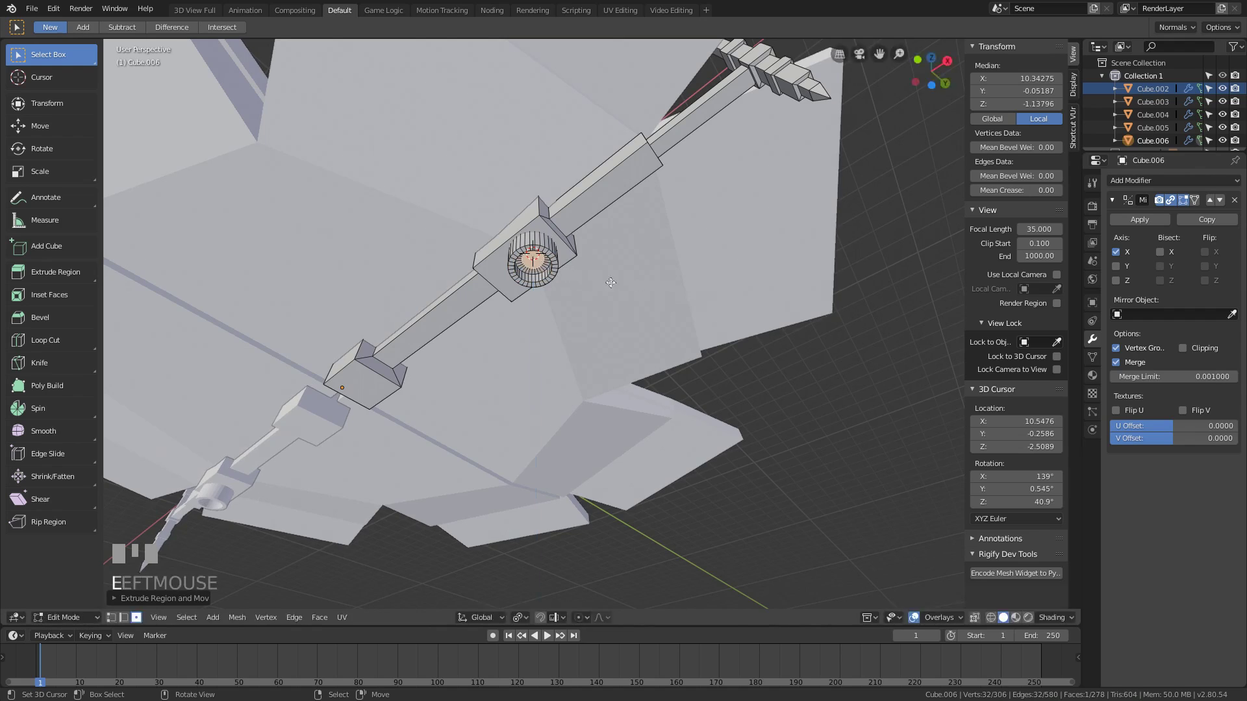
{"action": "left_click", "coordinate": [734, 381]}
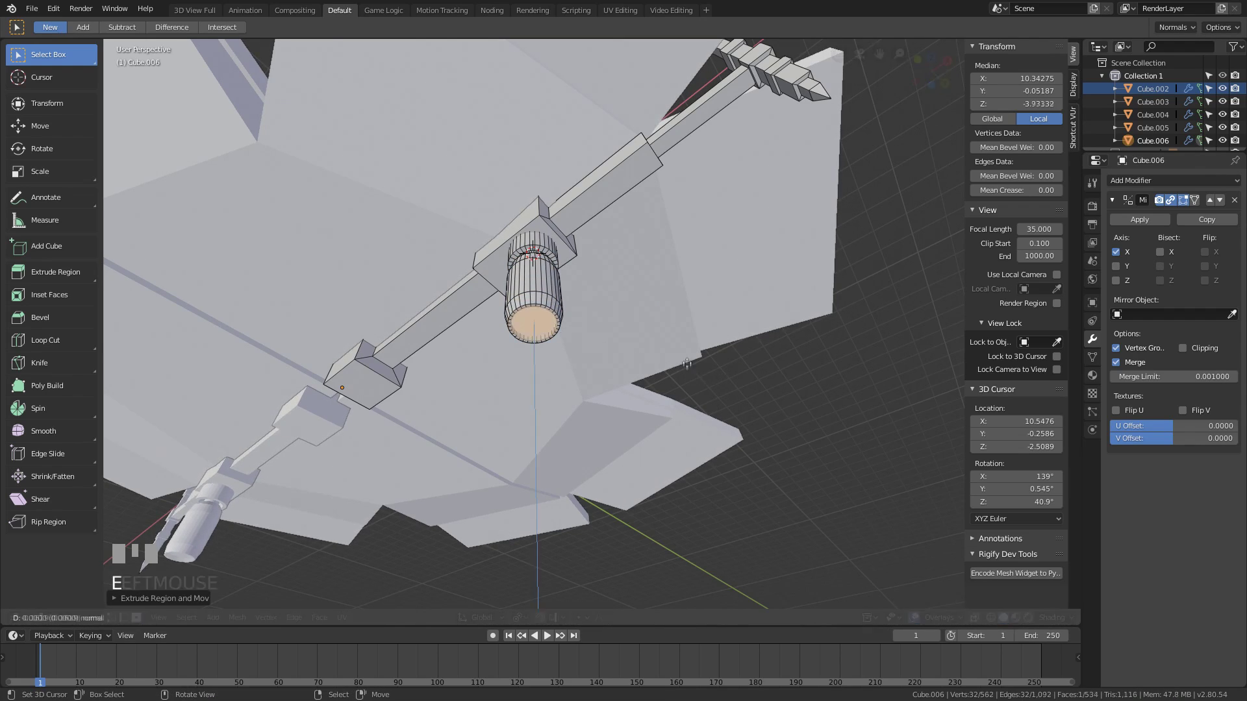
{"action": "middle_click_drag", "start_coordinate": [687, 364], "coordinate": [584, 346]}
{"action": "right_click", "coordinate": [584, 346]}
{"action": "key", "text": "g"}
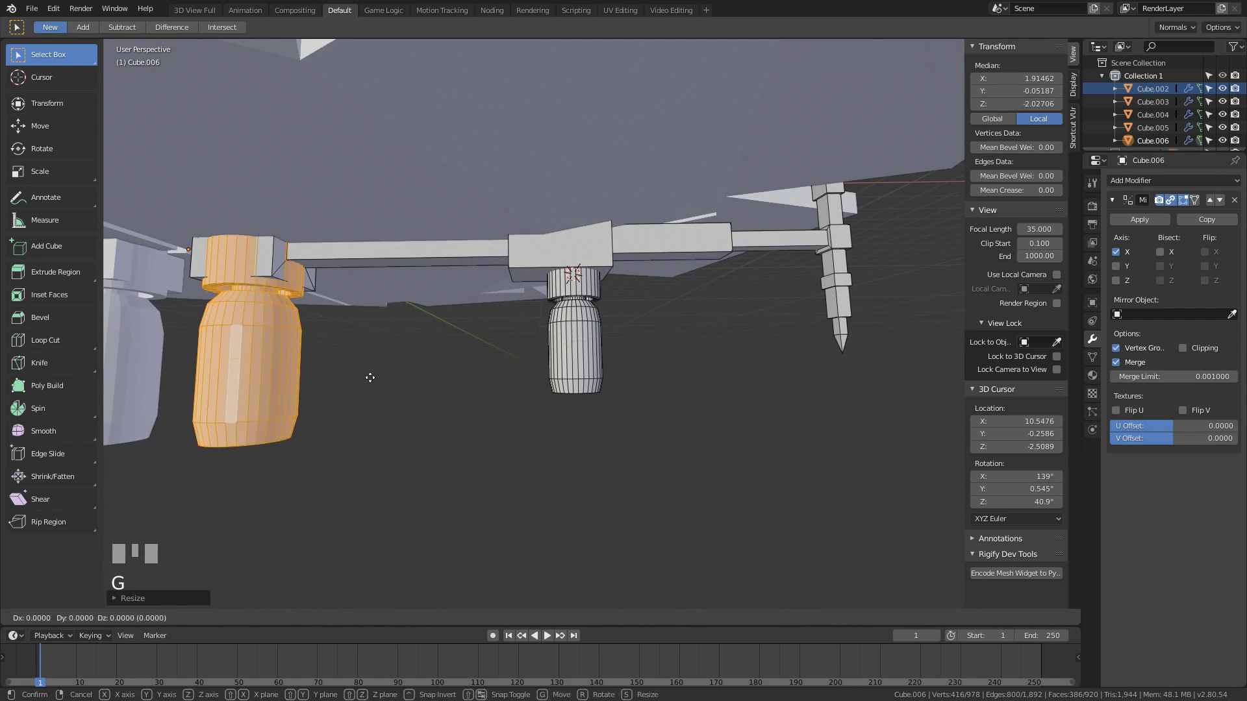
{"action": "left_click", "coordinate": [368, 376]}
{"action": "middle_click_drag", "start_coordinate": [368, 376], "coordinate": [773, 381]}
- Make a linked duplicate of the arm in Object Mode and select it
{"action": "key", "text": "Tab"}
{"action": "key", "text": "alt+d"}
{"action": "key", "text": "Escape"}
{"action": "key", "text": "alt+d"}
{"action": "key", "text": "Return"}
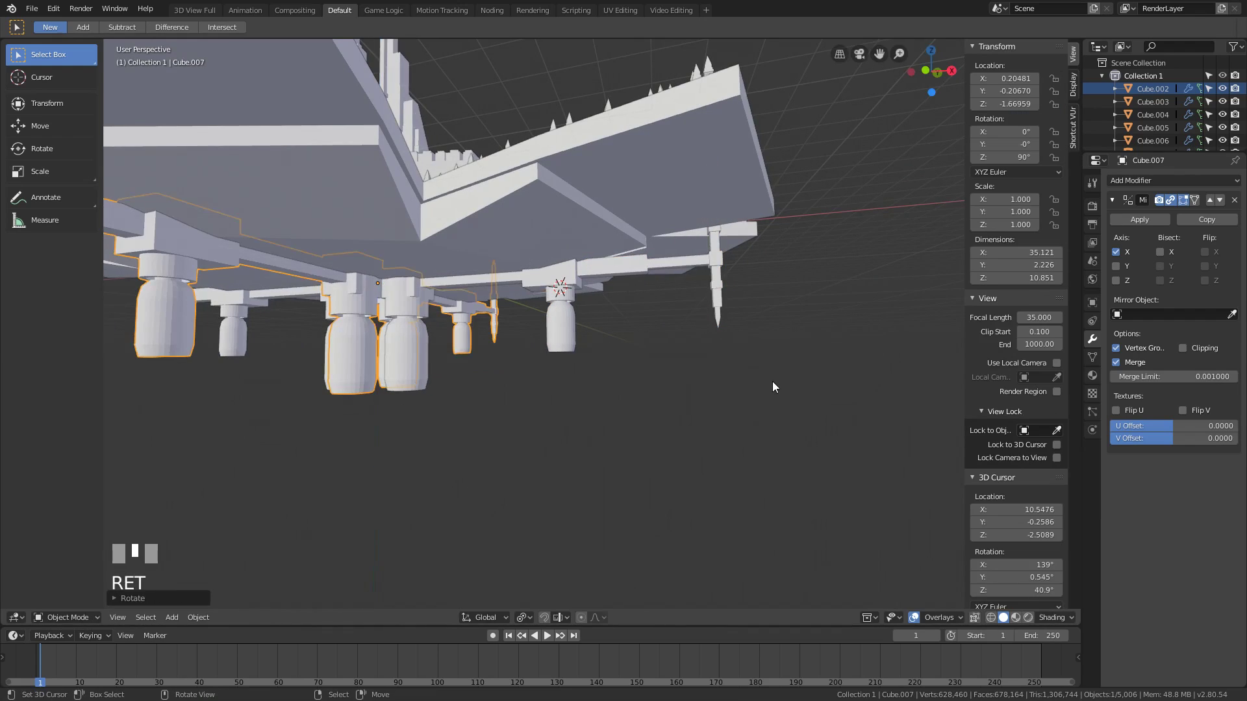
{"action": "key", "text": "Delete"}
{"action": "right_click", "coordinate": [531, 391]}
- Rotate the duplicate arms around the platform's vertical axis
{"action": "key", "text": "r"}
{"action": "right_click", "coordinate": [675, 345], "text": "shift"}
{"action": "key", "text": "r"}
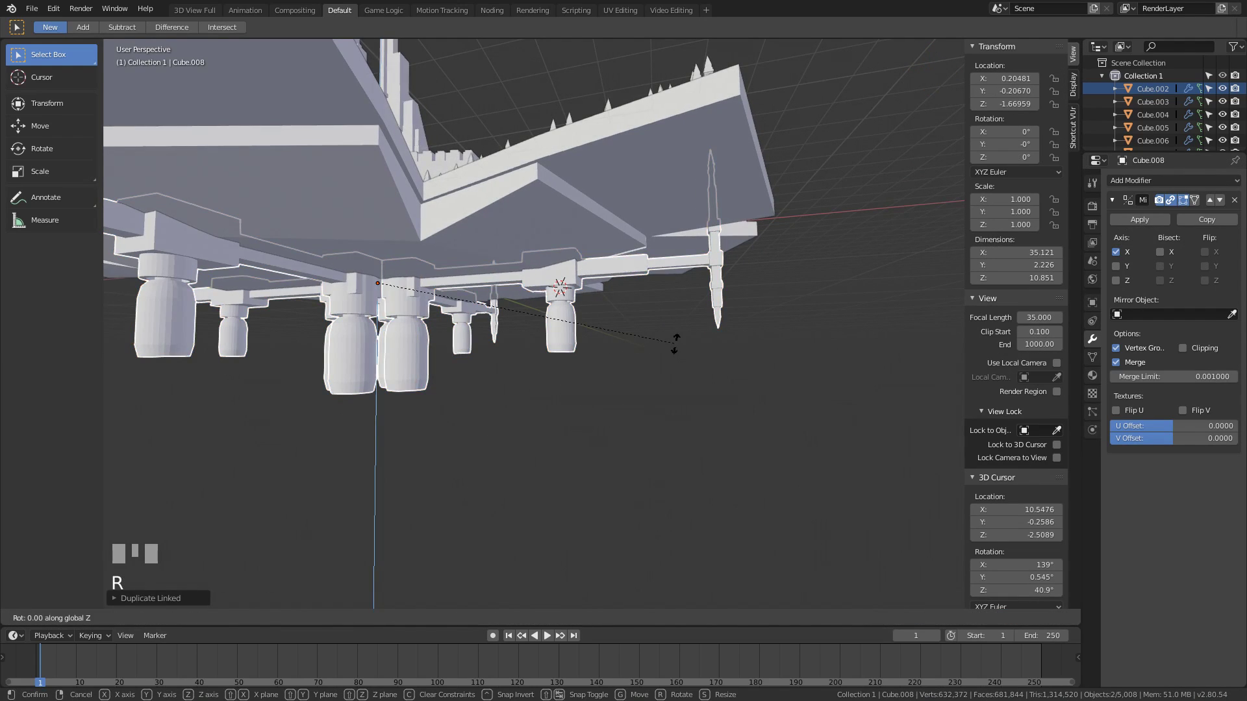
{"action": "key", "text": "Return"}
{"action": "middle_click_drag", "start_coordinate": [675, 344], "coordinate": [537, 362]}
- Create more linked copies of the arms rotated around the centre
{"action": "key", "text": "alt+d"}
{"action": "key", "text": "r"}
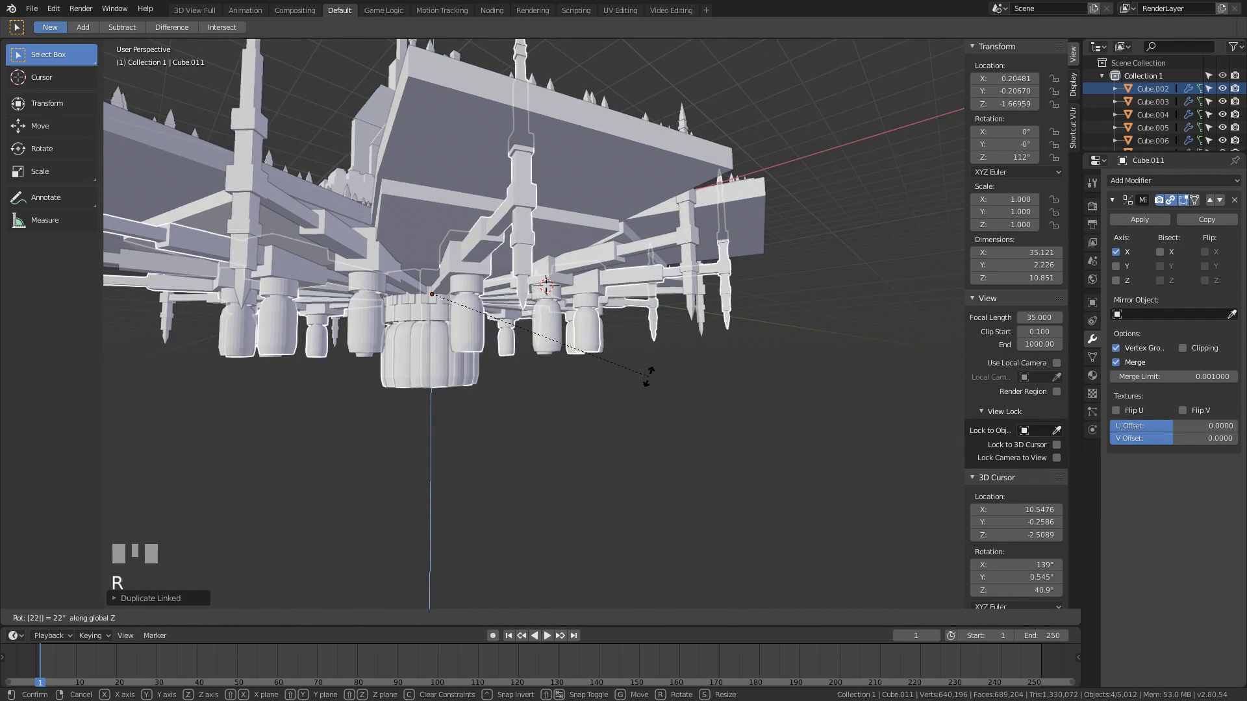
{"action": "key", "text": "Return"}
{"action": "scroll", "coordinate": [643, 384], "scroll_direction": "down", "scroll_amount": 2}
{"action": "key", "text": "r"}
{"action": "middle_click_drag", "start_coordinate": [643, 384], "coordinate": [680, 353]}
{"action": "key", "text": "Return"}
- Add a further set of rotated arm copies, briefly deleting then restoring them
{"action": "key", "text": "alt+d"}
{"action": "key", "text": "r"}
{"action": "key", "text": "Return"}
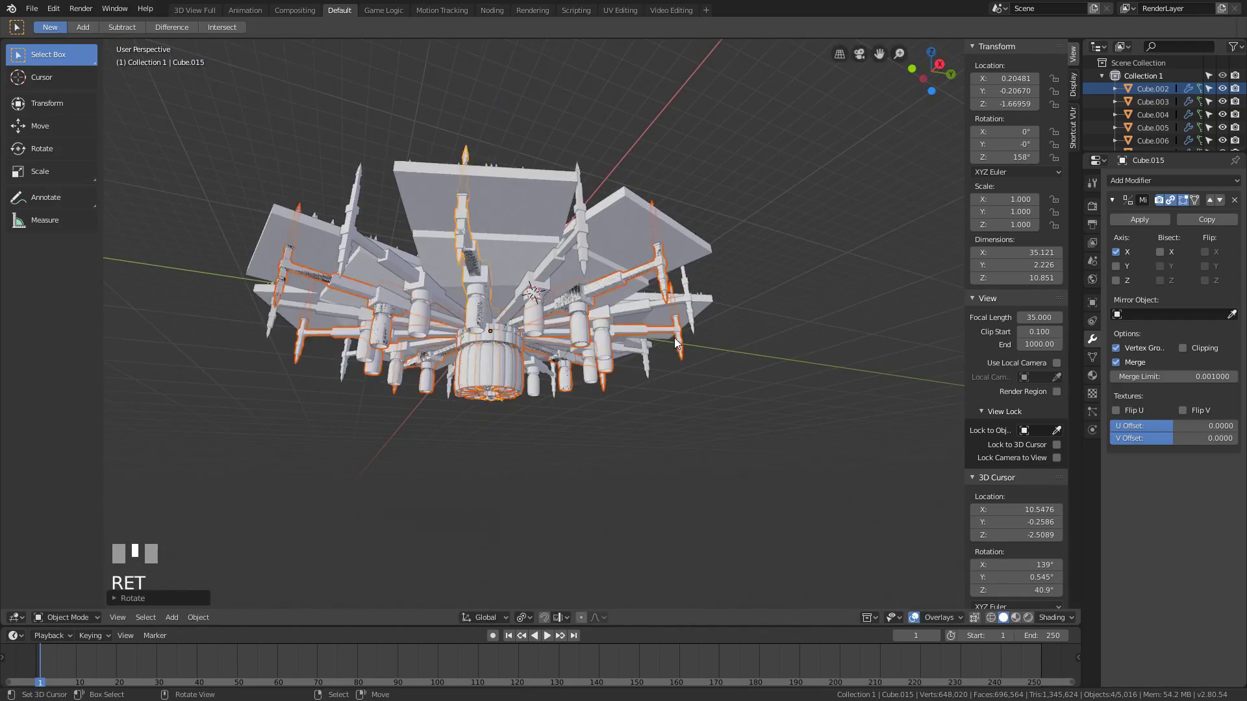
{"action": "key", "text": "ctrl+z"}
{"action": "key", "text": "Delete"}
{"action": "middle_click_drag", "start_coordinate": [650, 377], "coordinate": [559, 364]}
{"action": "key", "text": "ctrl+z"}
{"action": "scroll", "coordinate": [567, 337], "scroll_direction": "up", "scroll_amount": 5}
- Select the whole central cylinder ring in Edit Mode and move it along Y
{"action": "key", "text": "Tab"}
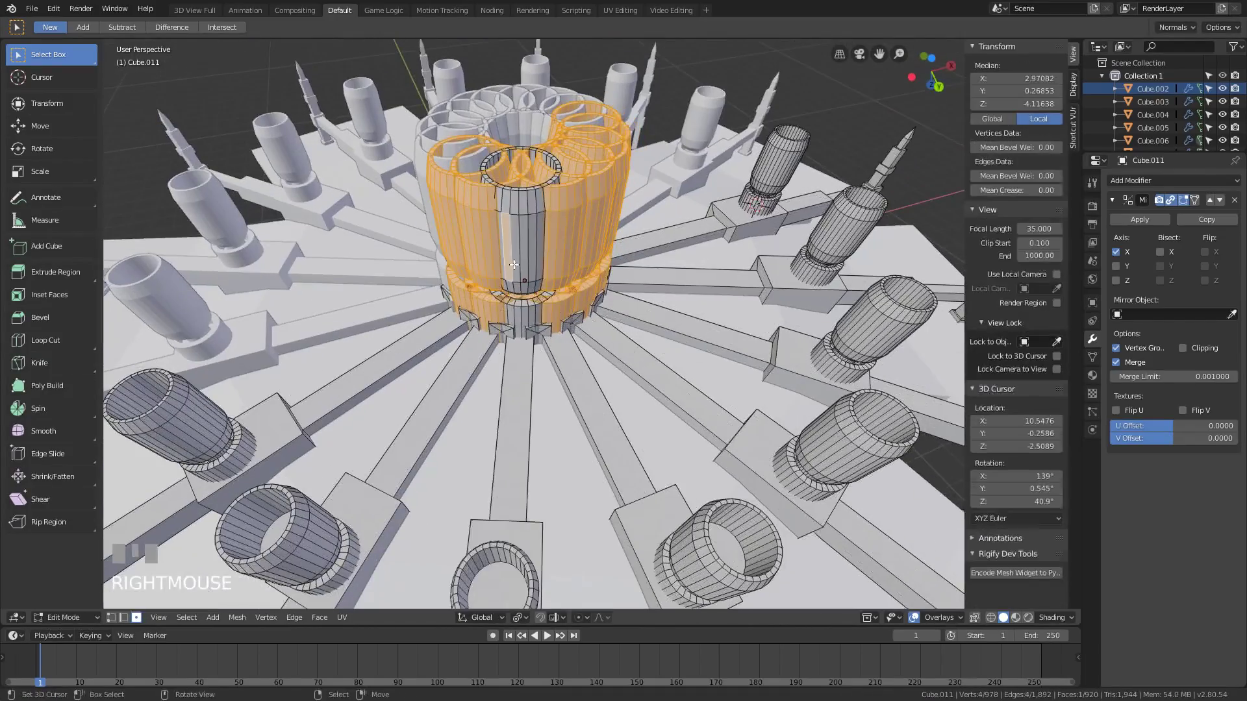
{"action": "key", "text": "ctrl+l"}
{"action": "key", "text": "g"}
{"action": "key", "text": "y"}
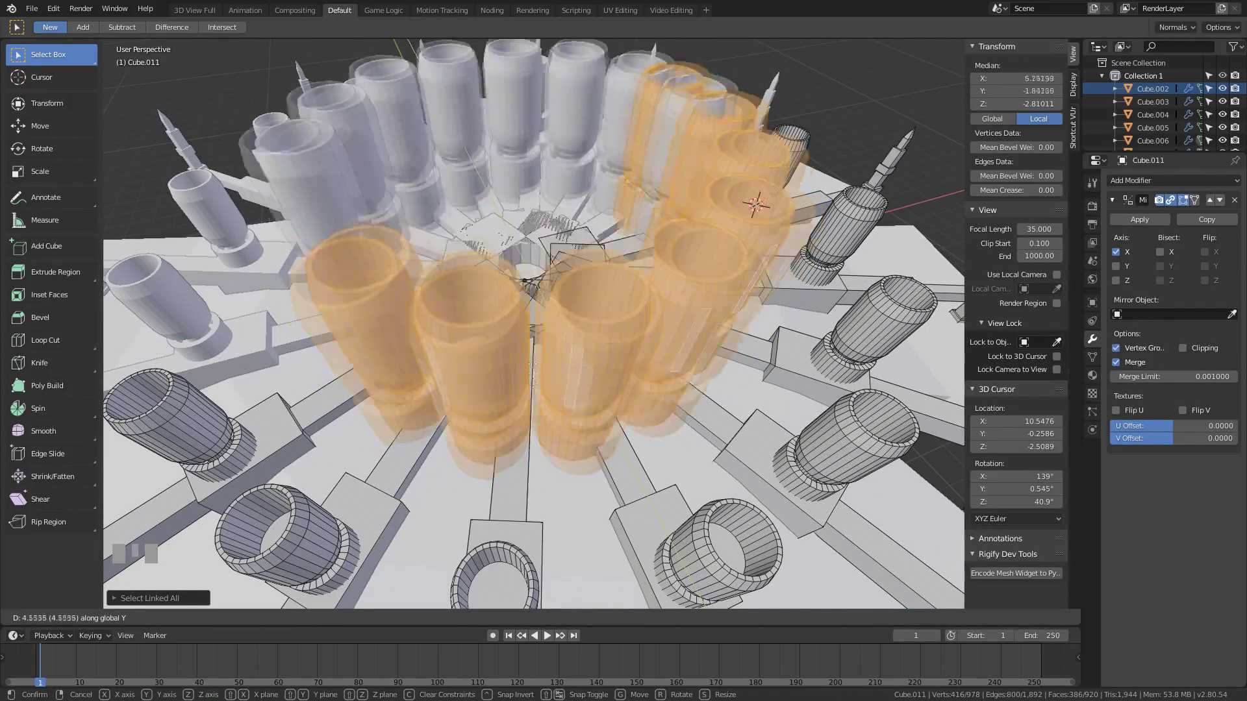
{"action": "left_click", "coordinate": [628, 405]}
{"action": "scroll", "coordinate": [629, 405], "scroll_direction": "down", "scroll_amount": 3}
- Duplicate the cylinder ring and move the copy lower beneath the platform
{"action": "key", "text": "g"}
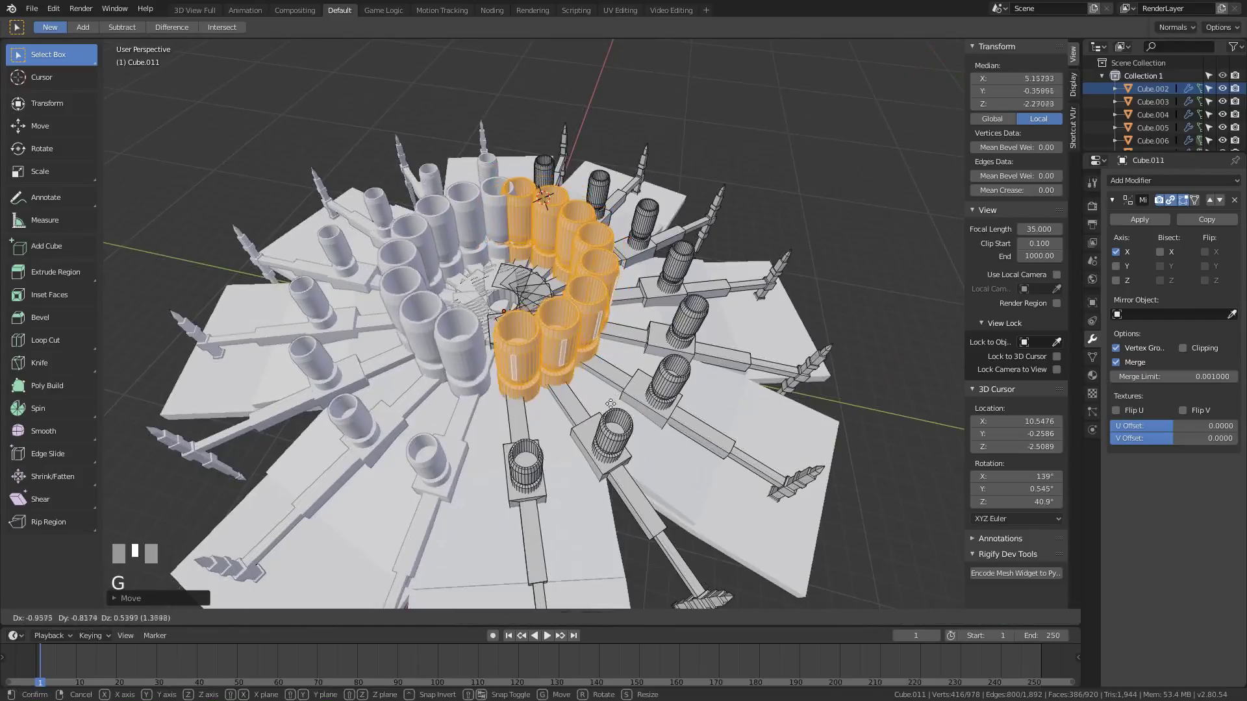
{"action": "middle_click_drag", "start_coordinate": [629, 406], "coordinate": [429, 305]}
{"action": "key", "text": "shift+d"}
{"action": "left_click", "coordinate": [421, 375]}
{"action": "key", "text": "g"}
{"action": "left_click", "coordinate": [424, 338]}
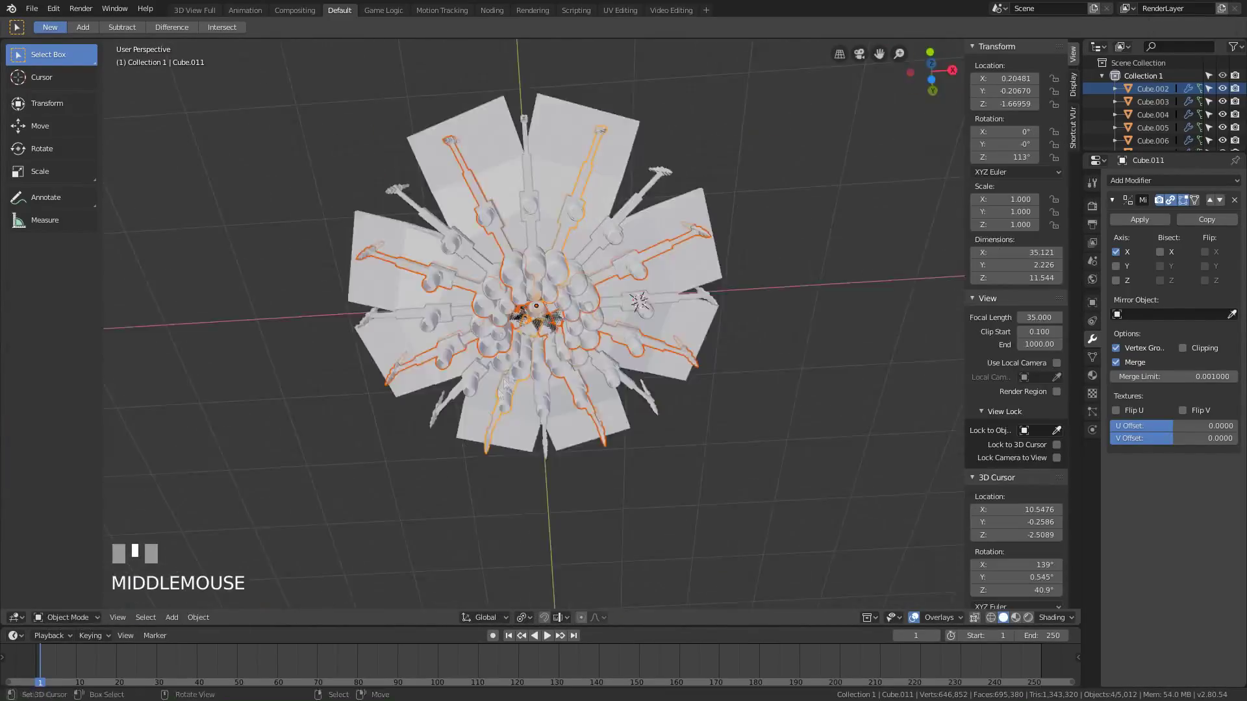
{"action": "middle_click_drag", "start_coordinate": [661, 390], "coordinate": [589, 400]}
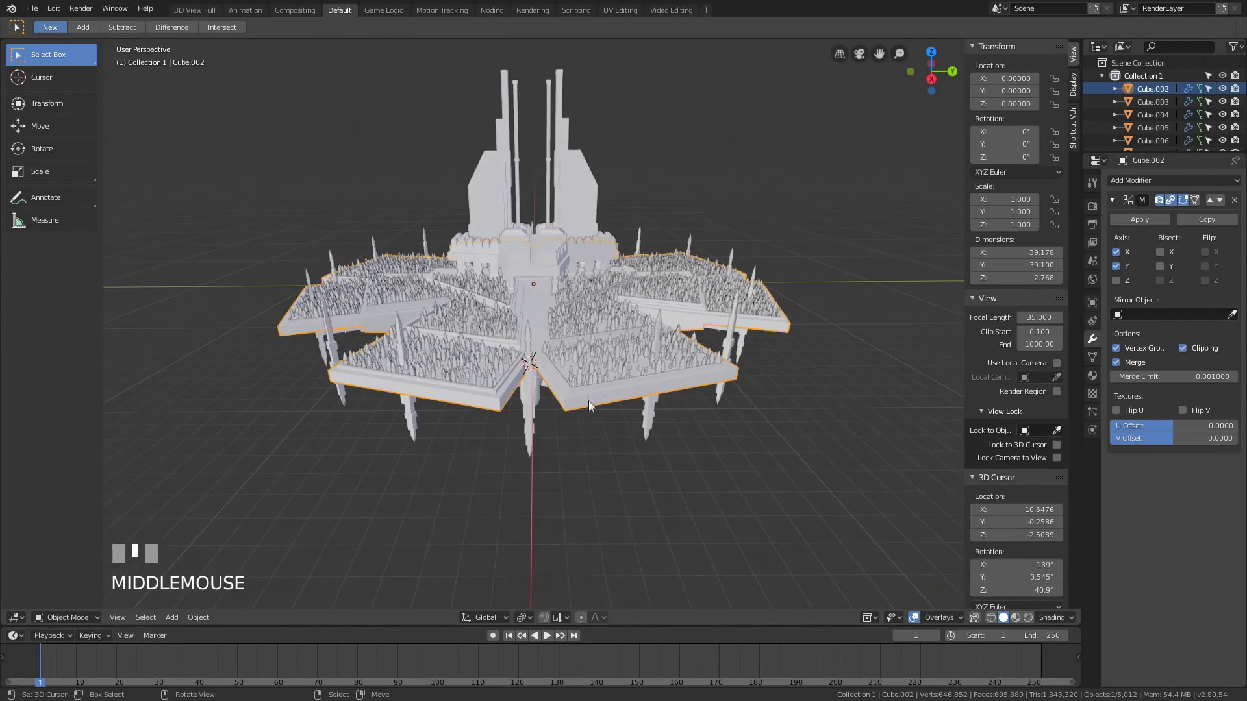
- Apply the transform, snap the 3D cursor to world origin and add an ico sphere of radius 22.07
{"action": "key", "text": "ctrl+a"}
{"action": "left_click", "coordinate": [586, 321]}
{"action": "key", "text": "shift+s"}
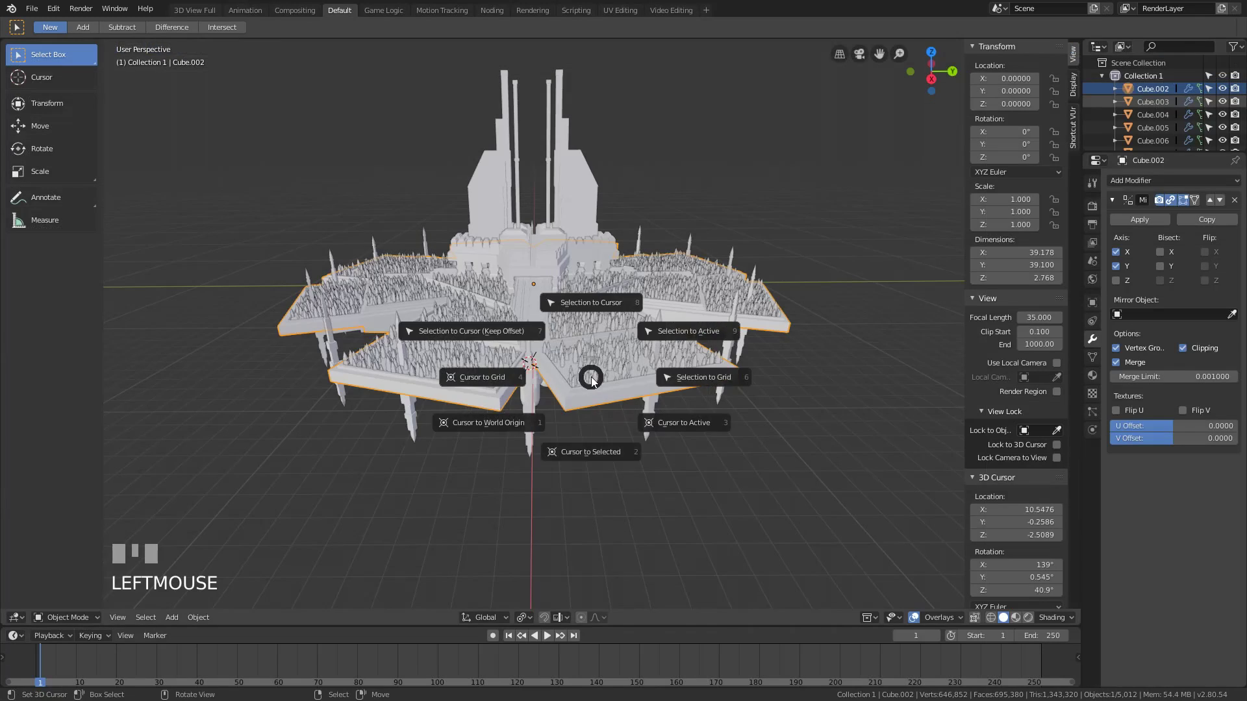
{"action": "left_click", "coordinate": [489, 422]}
{"action": "key", "text": "shift+a"}
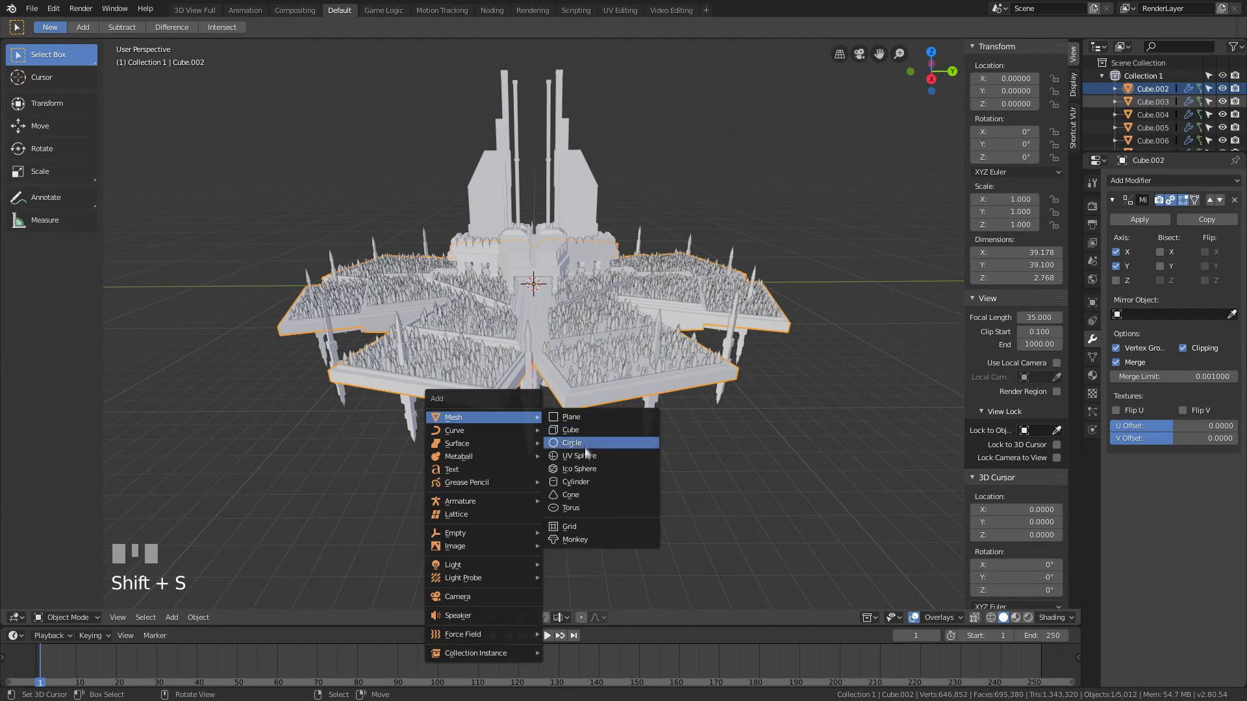
{"action": "left_click", "coordinate": [598, 467]}
{"action": "left_click_drag", "start_coordinate": [240, 486], "coordinate": [259, 470]}
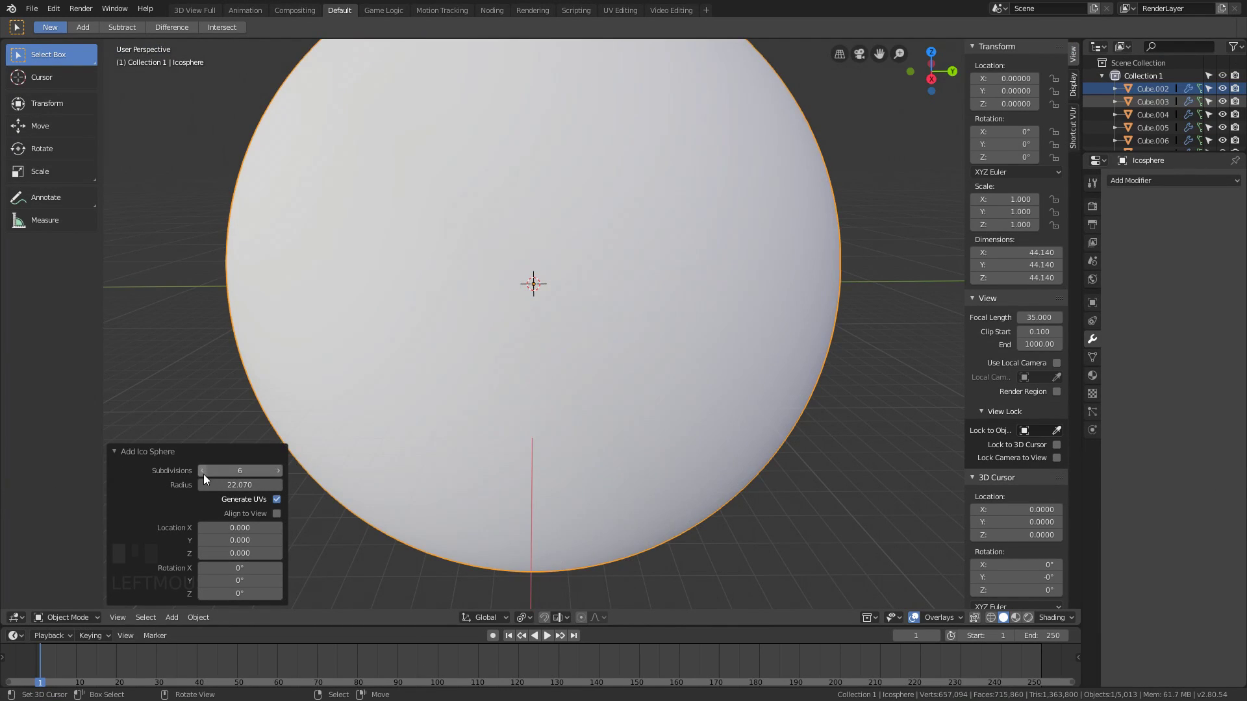
- Hide the sphere and link the castle tower's material to the trees with Ctrl+L
{"action": "key", "text": "s"}
{"action": "key", "text": "h"}
{"action": "scroll", "coordinate": [533, 324], "scroll_direction": "up", "scroll_amount": 3}
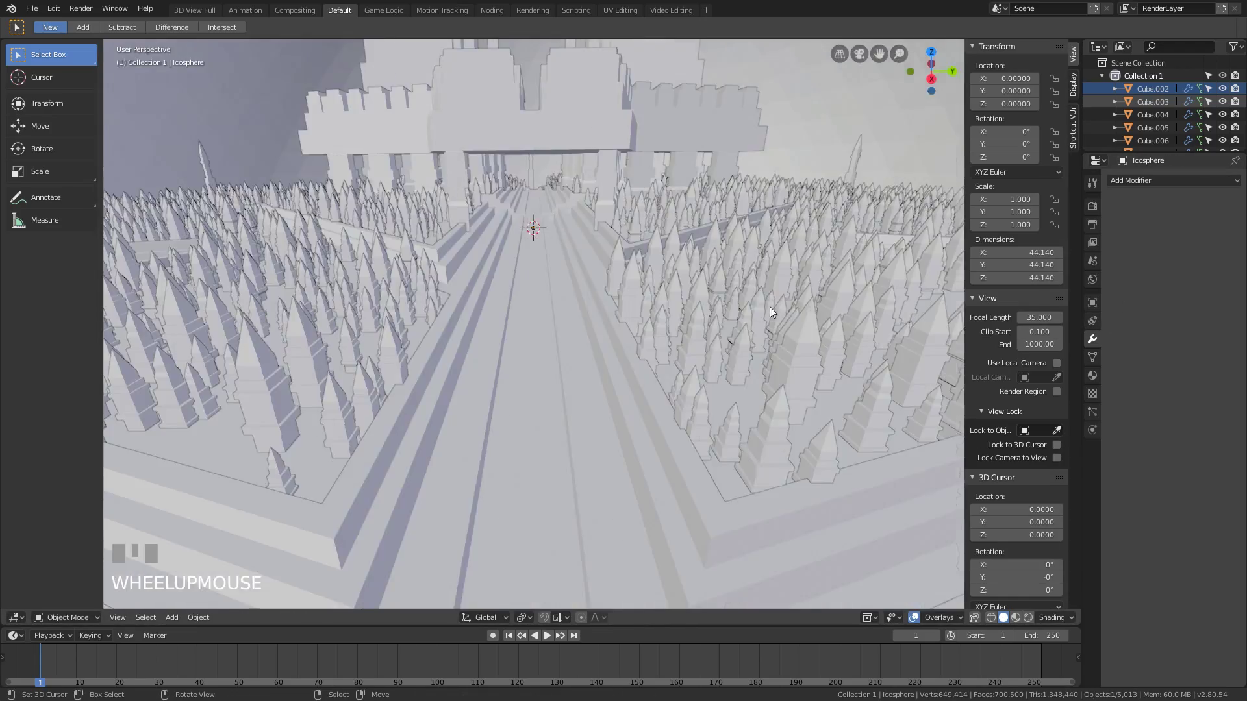
{"action": "right_click", "coordinate": [611, 206]}
{"action": "left_click", "coordinate": [1092, 375]}
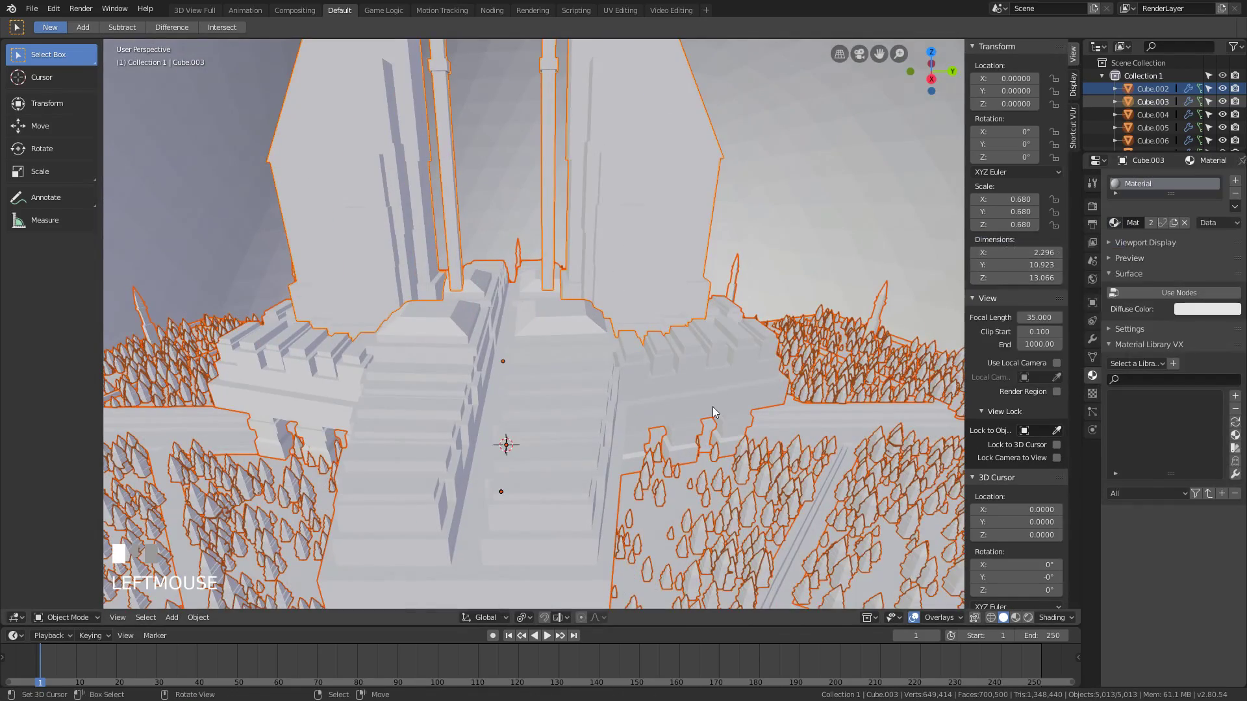
{"action": "right_click", "coordinate": [627, 454]}
{"action": "right_click", "coordinate": [627, 454], "text": "shift"}
{"action": "right_click", "coordinate": [681, 203], "text": "shift"}
{"action": "key", "text": "ctrl+l"}
{"action": "left_click", "coordinate": [681, 232]}
- Enable Use Nodes on the tower material and split the viewport into two views
{"action": "right_click", "coordinate": [784, 205]}
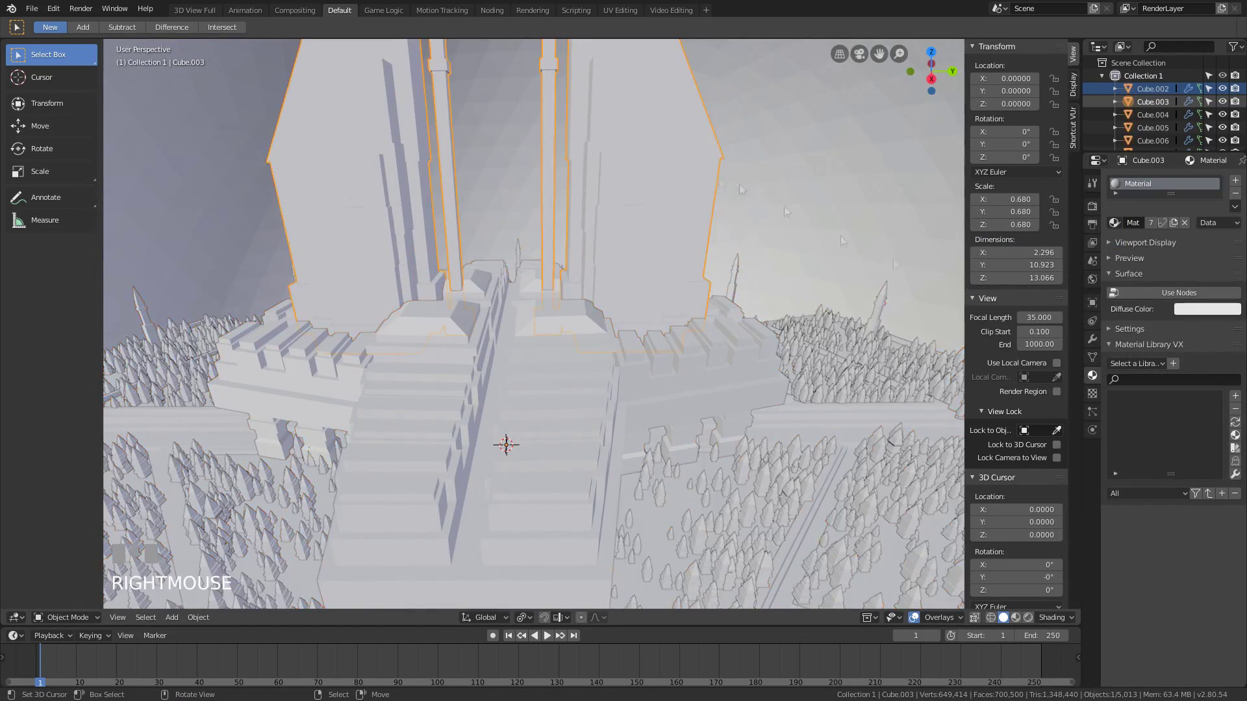
{"action": "middle_click_drag", "start_coordinate": [784, 205], "coordinate": [1071, 328], "text": "shift"}
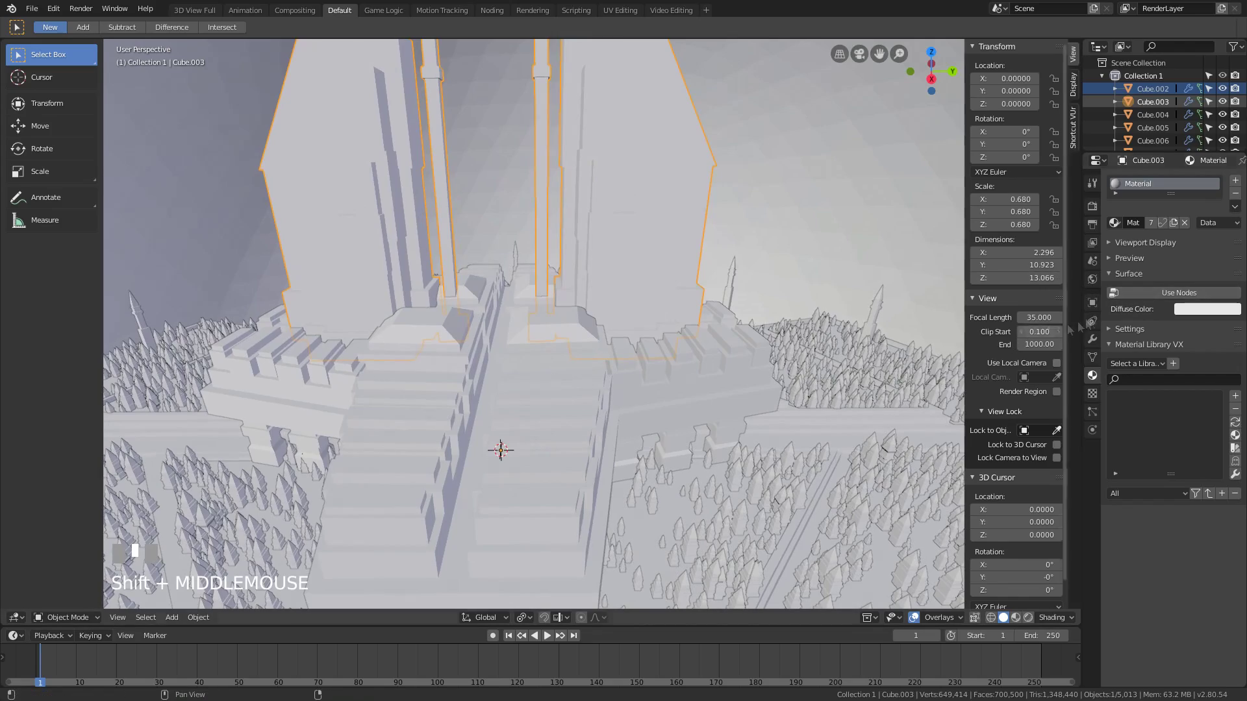
{"action": "left_click", "coordinate": [1192, 294]}
{"action": "left_click_drag", "start_coordinate": [1078, 43], "coordinate": [613, 403]}
{"action": "left_click", "coordinate": [687, 618]}
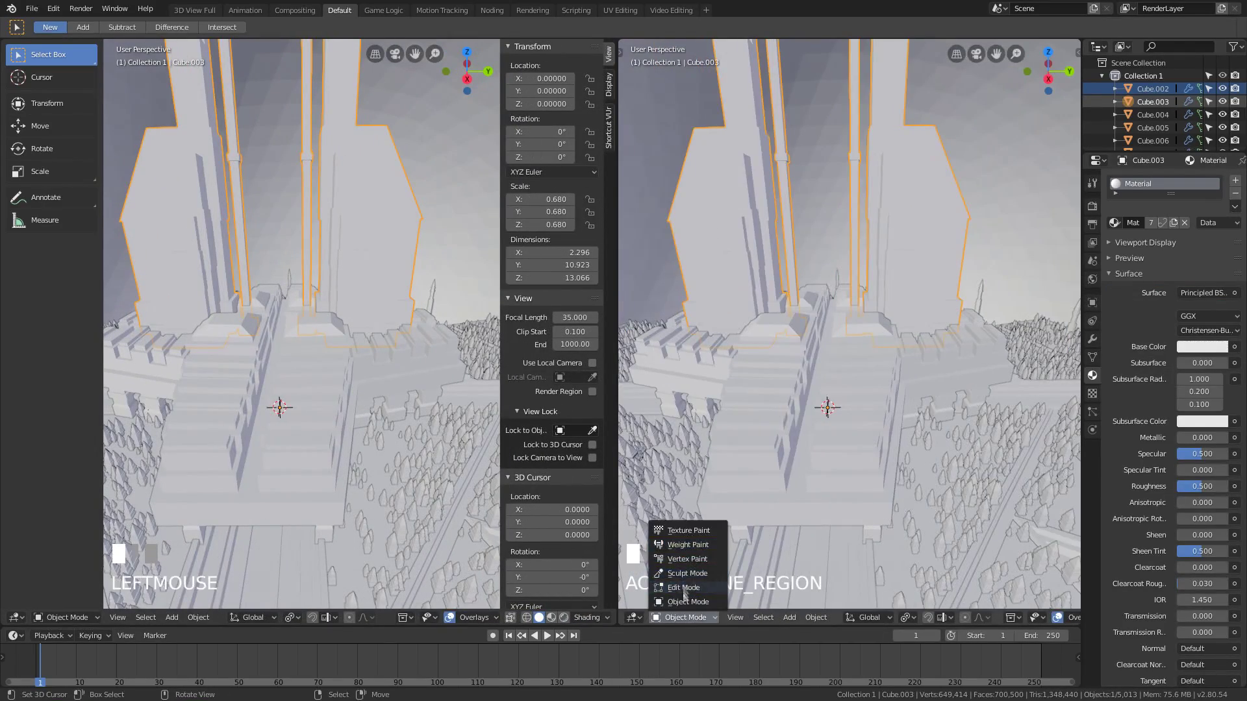
- Turn the right area into a Shader Editor and rename the tower material CityWall
{"action": "left_click", "coordinate": [633, 618]}
{"action": "left_click", "coordinate": [669, 627]}
{"action": "middle_click_drag", "start_coordinate": [710, 356], "coordinate": [776, 287]}
{"action": "scroll", "coordinate": [358, 354], "scroll_direction": "down", "scroll_amount": 5}
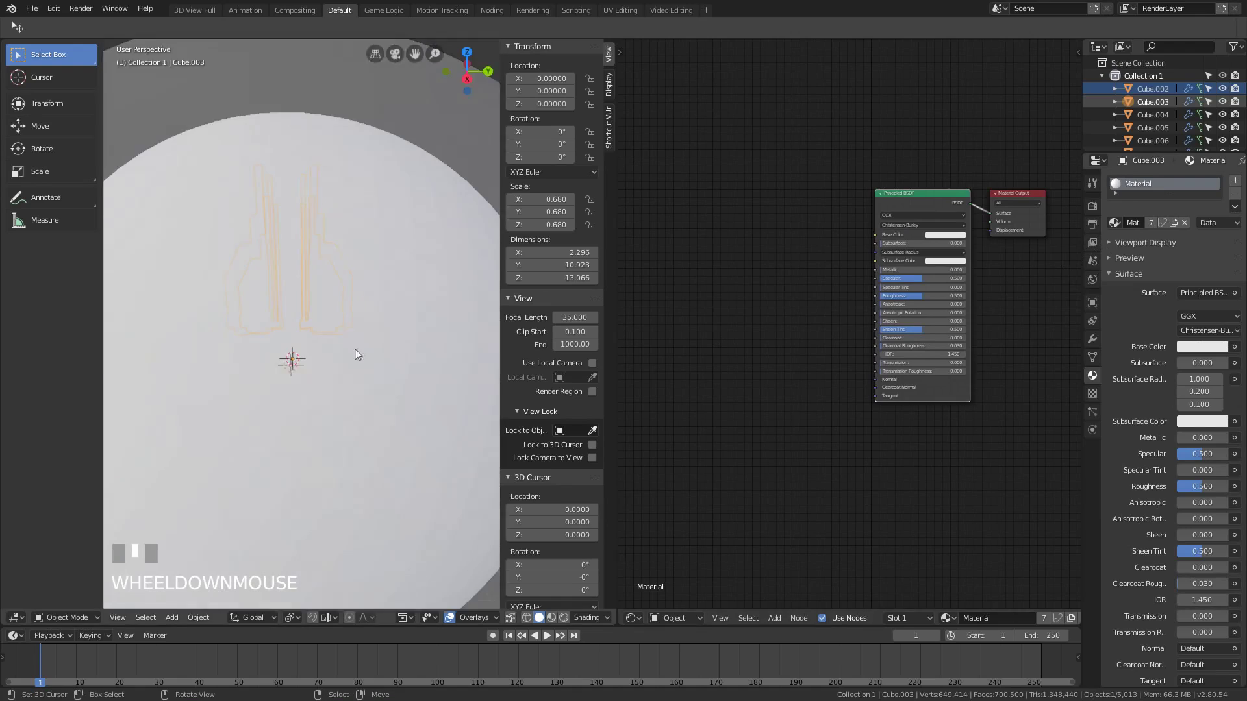
{"action": "left_click", "coordinate": [1133, 222]}
{"action": "key", "text": "Return"}
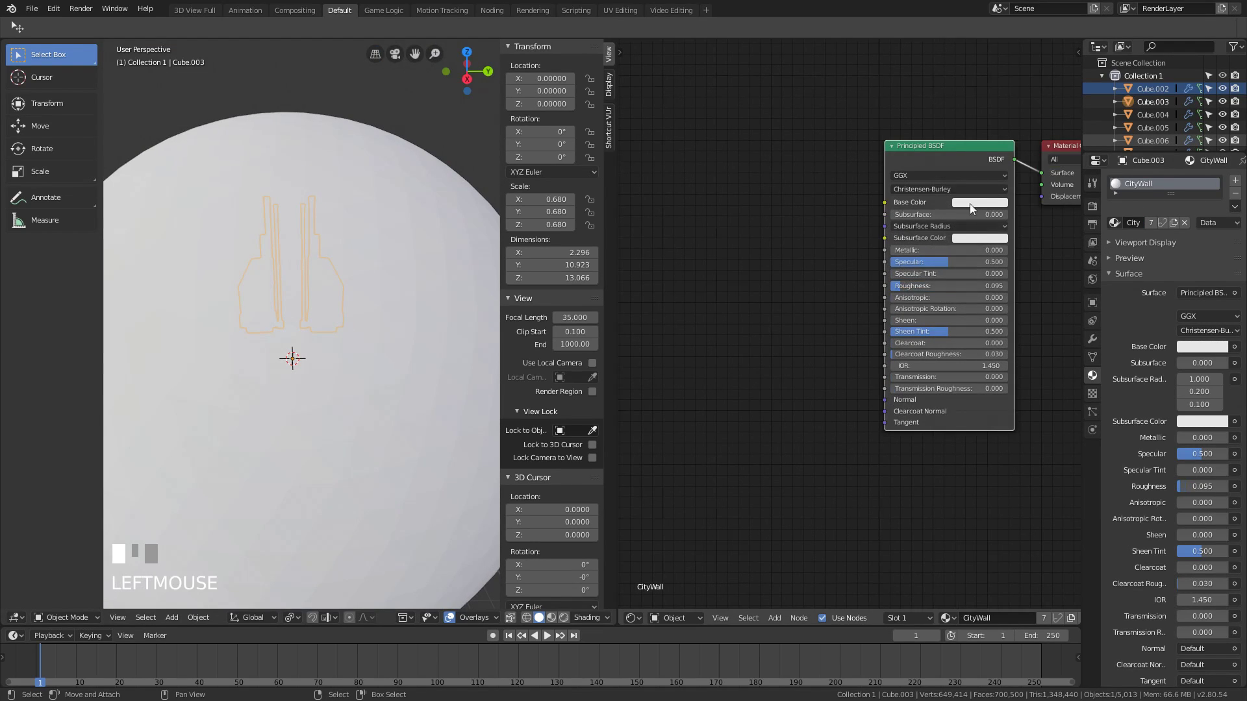
- Add a second material slot 'Lights' using a cyan Emission shader at strength 5
{"action": "scroll", "coordinate": [302, 324], "scroll_direction": "up", "scroll_amount": 4}
{"action": "left_click", "coordinate": [1235, 181]}
{"action": "left_click", "coordinate": [1163, 252]}
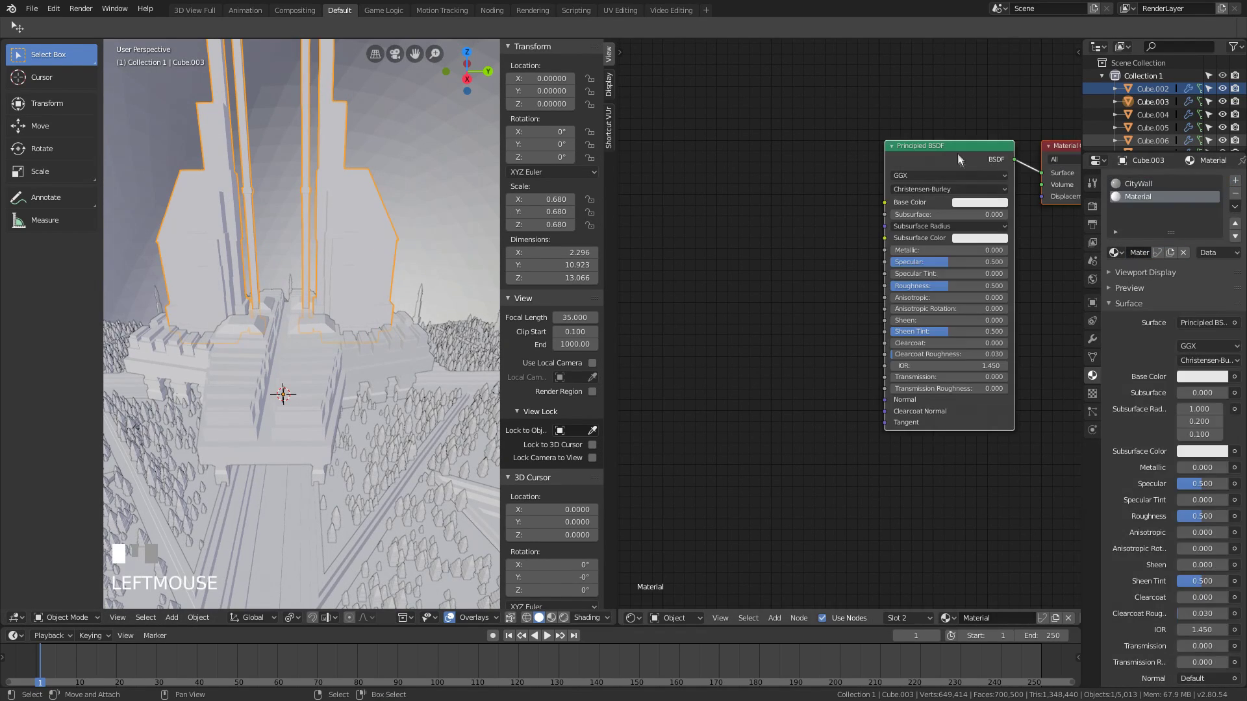
{"action": "key", "text": "x"}
{"action": "key", "text": "shift+a"}
{"action": "left_click", "coordinate": [958, 323]}
{"action": "left_click", "coordinate": [966, 193]}
{"action": "left_click", "coordinate": [1000, 65]}
{"action": "double_click", "coordinate": [958, 195]}
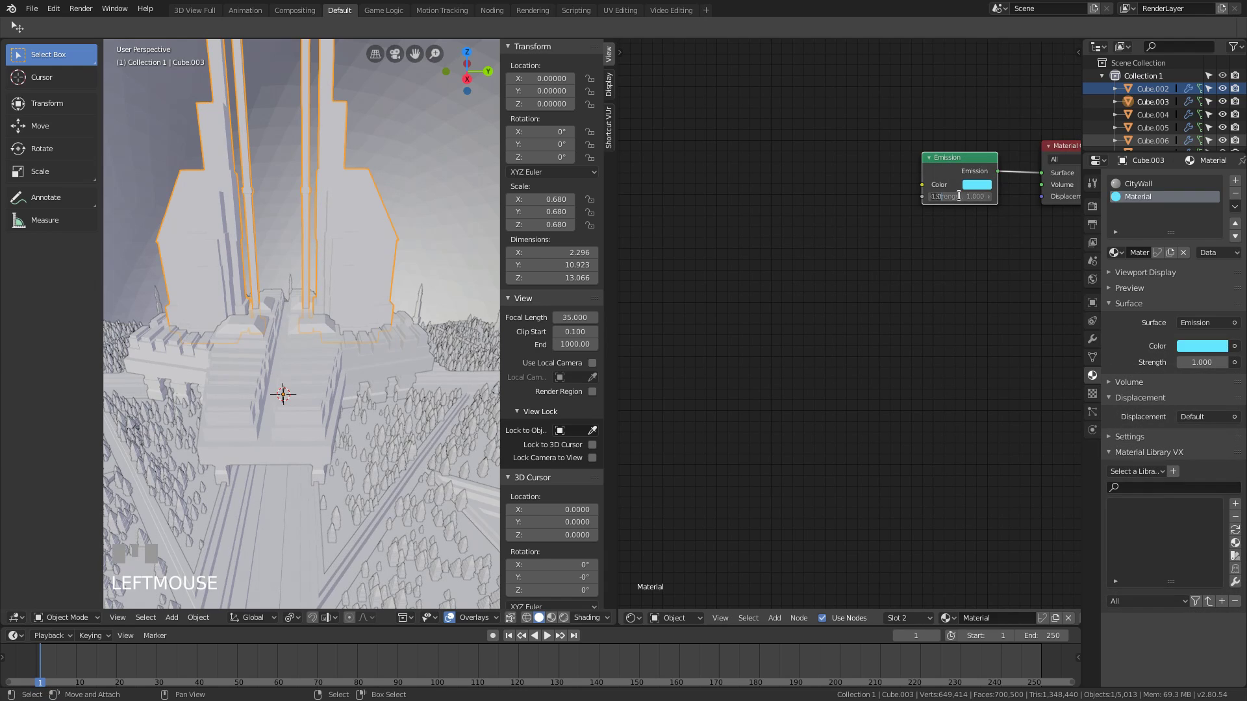
- Enter edit mode on the tower and select faces for the Lights material
{"action": "middle_click_drag", "start_coordinate": [324, 279], "coordinate": [334, 259], "text": "shift"}
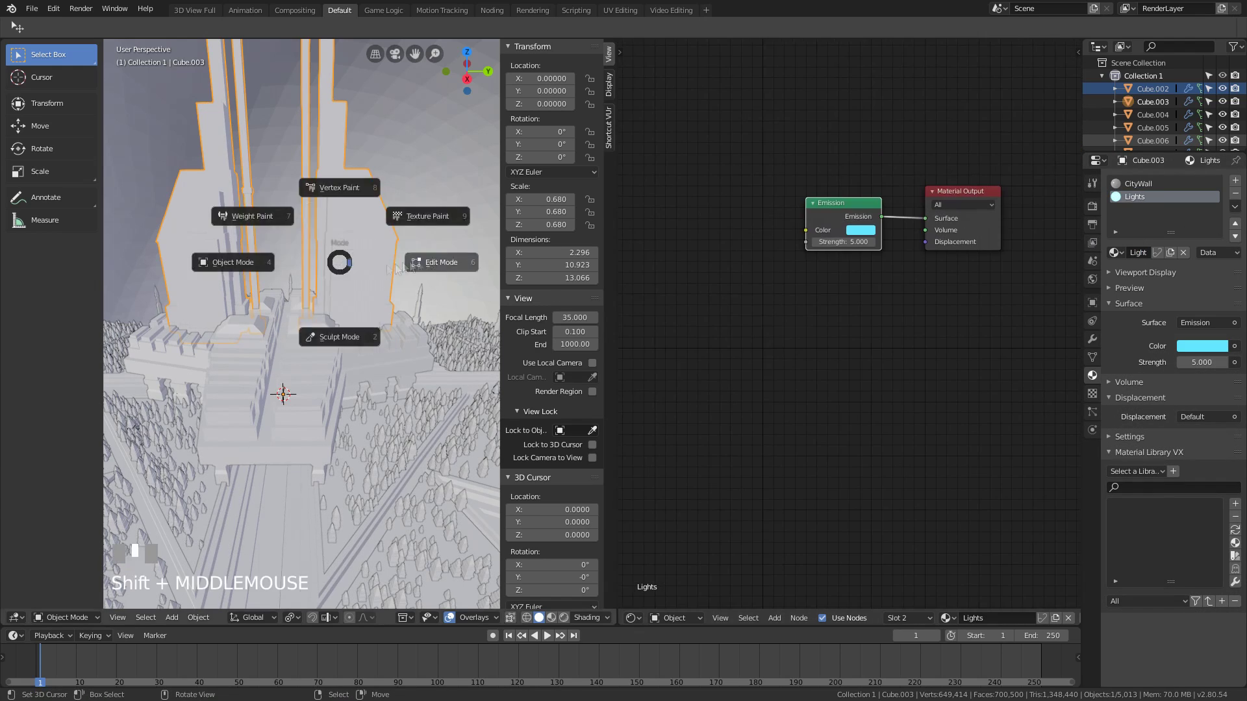
{"action": "key", "text": "Tab"}
{"action": "right_click", "coordinate": [279, 273]}
{"action": "right_click", "coordinate": [237, 260], "text": "alt"}
{"action": "scroll", "coordinate": [260, 260], "scroll_direction": "up", "scroll_amount": 2}
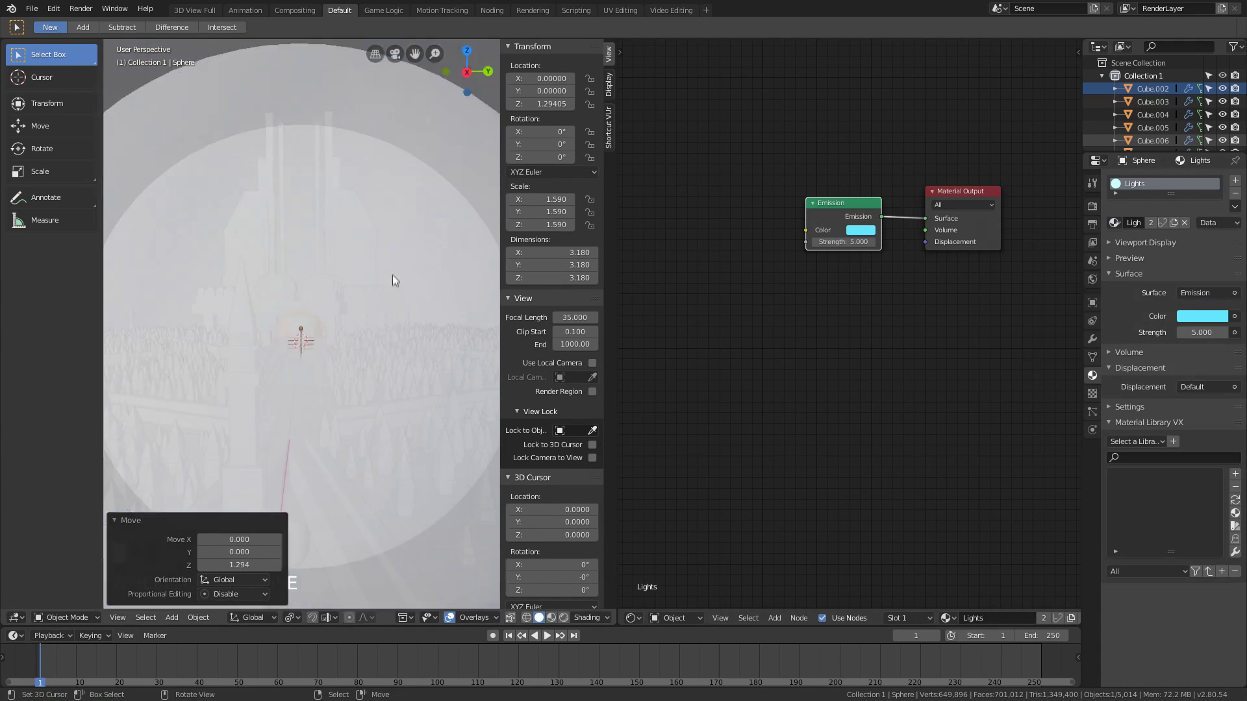
- Replace the sphere's surface shader with a Principled Volume linked to the Volume output
{"action": "scroll", "coordinate": [392, 276], "scroll_direction": "down", "scroll_amount": 4}
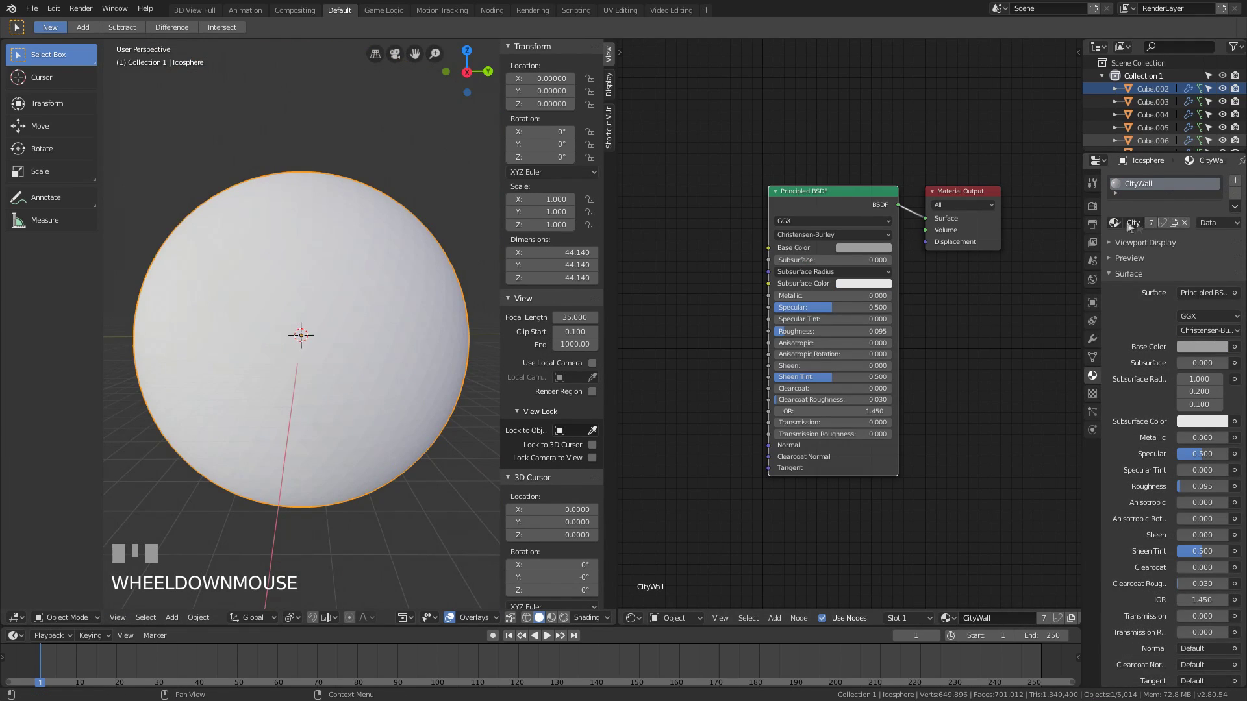
{"action": "key", "text": "x"}
{"action": "key", "text": "shift+a"}
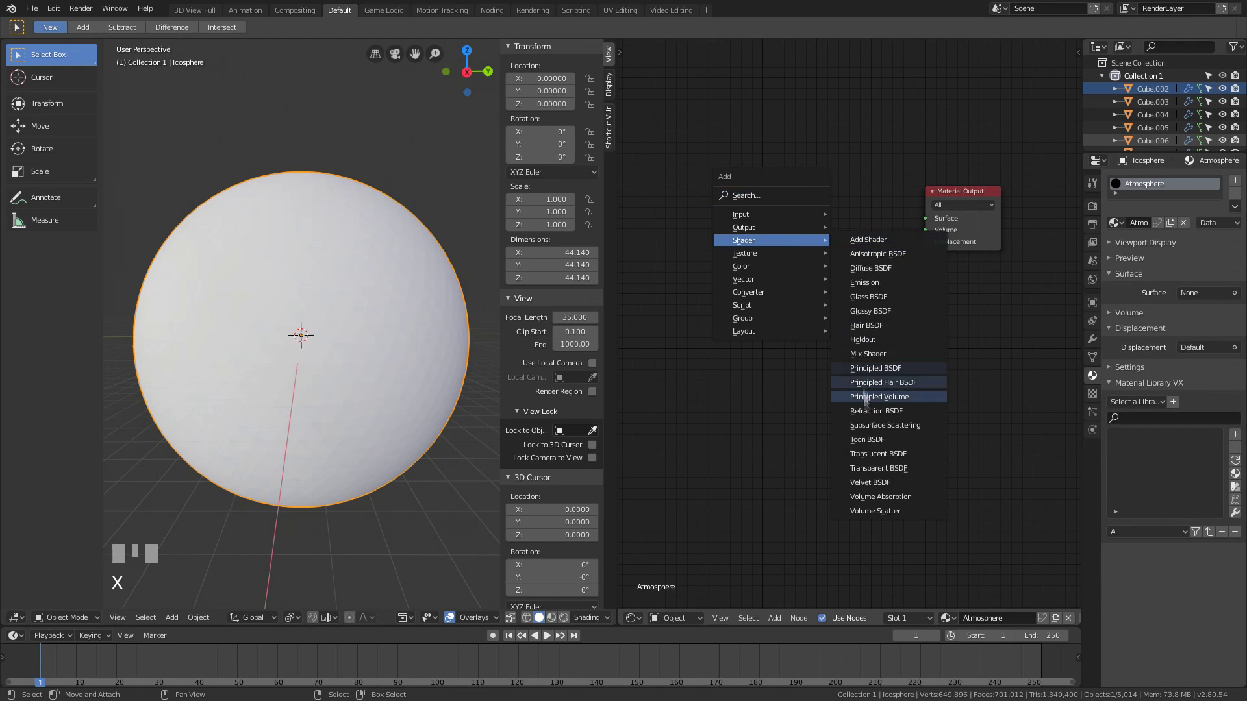
{"action": "left_click", "coordinate": [858, 397]}
{"action": "left_click", "coordinate": [821, 247]}
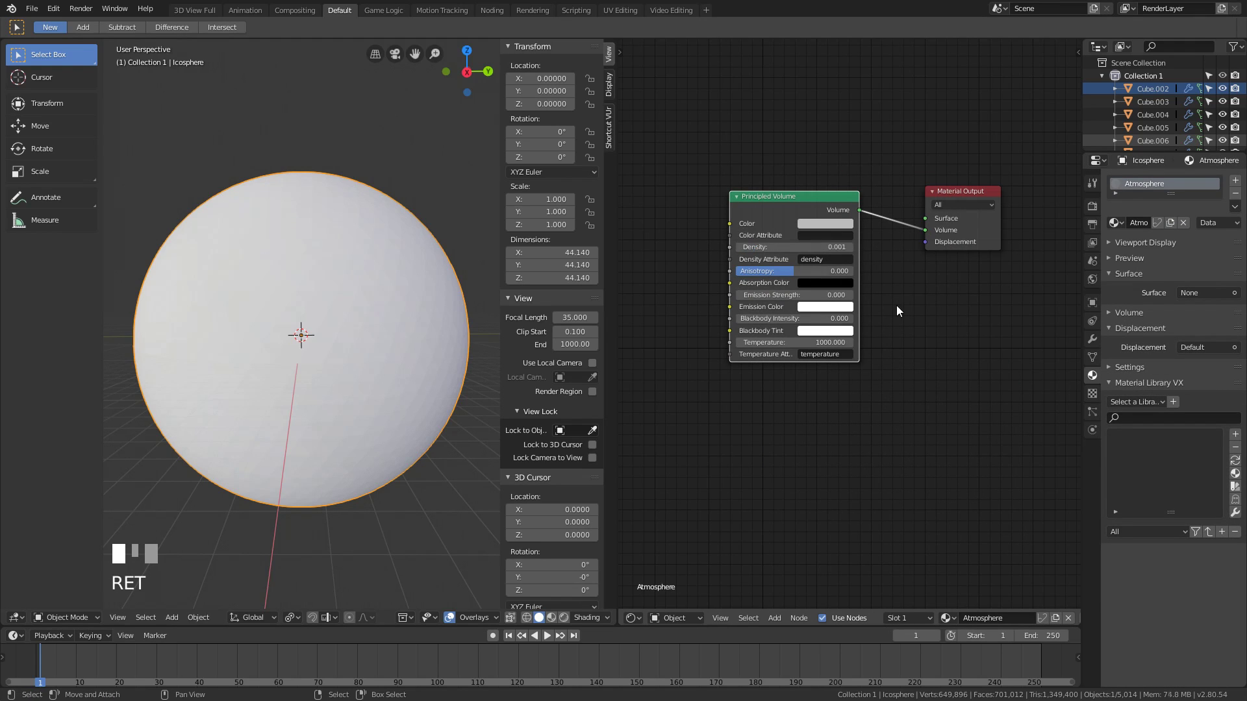
{"action": "scroll", "coordinate": [860, 325], "scroll_direction": "up", "scroll_amount": 1}
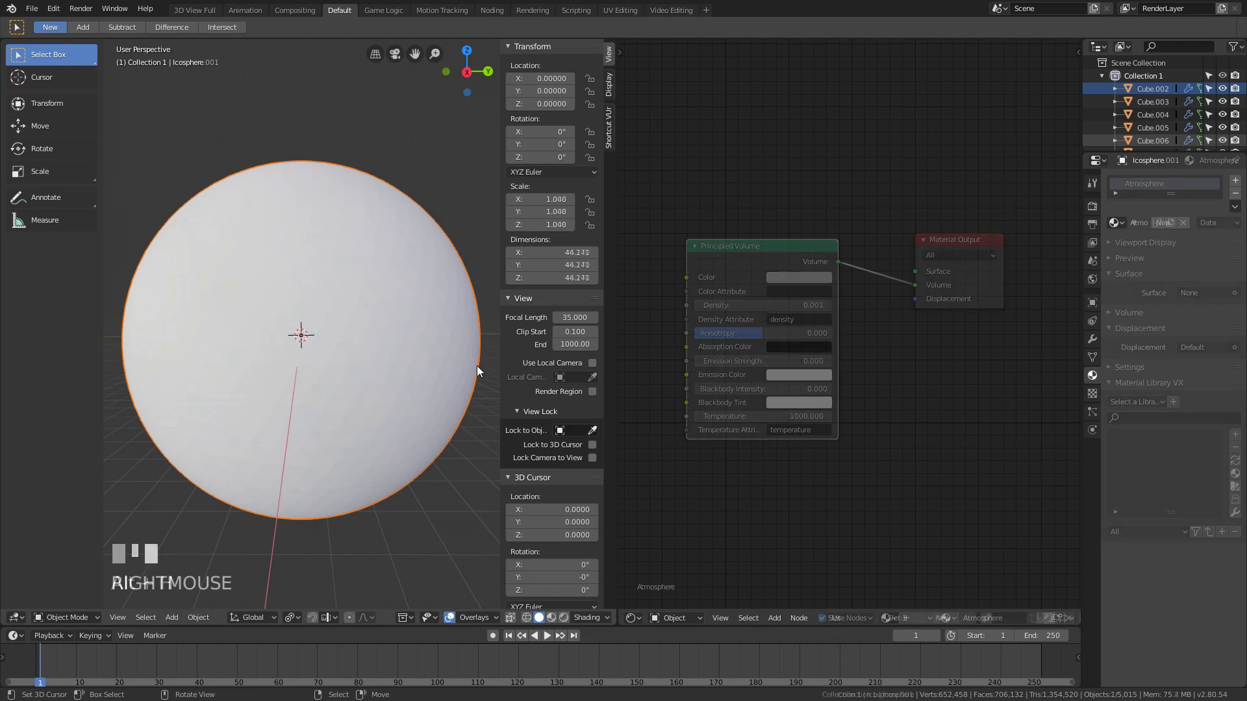
- Give the sphere copy a new material with Emission and Transparent BSDF nodes
{"action": "left_click", "coordinate": [991, 269]}
{"action": "key", "text": "x"}
{"action": "key", "text": "shift+a"}
{"action": "left_click", "coordinate": [864, 326]}
{"action": "left_click", "coordinate": [796, 250]}
{"action": "key", "text": "shift+a"}
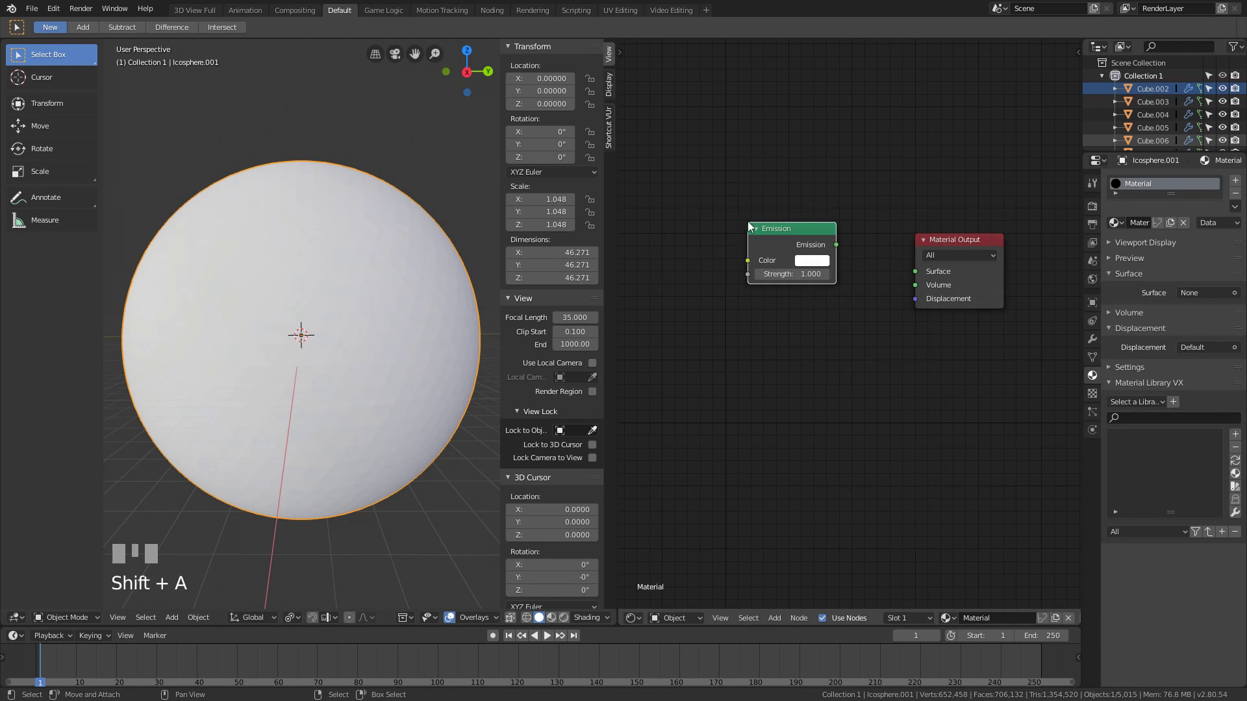
{"action": "left_click", "coordinate": [863, 619]}
{"action": "left_click", "coordinate": [871, 307]}
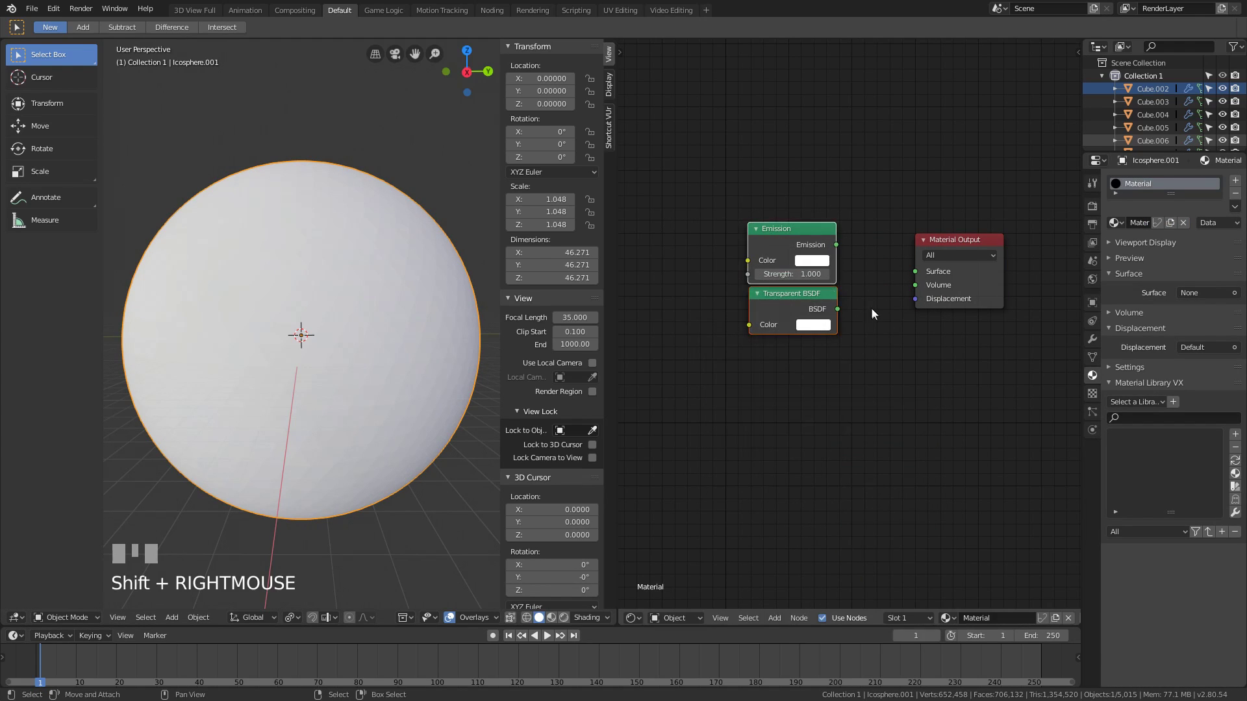
- Mix the two shaders through a Mix Shader into Surface and preview the rendered view
{"action": "key", "text": "shift+a"}
{"action": "left_click", "coordinate": [875, 430]}
{"action": "left_click", "coordinate": [829, 279]}
{"action": "left_click_drag", "start_coordinate": [867, 266], "coordinate": [915, 272]}
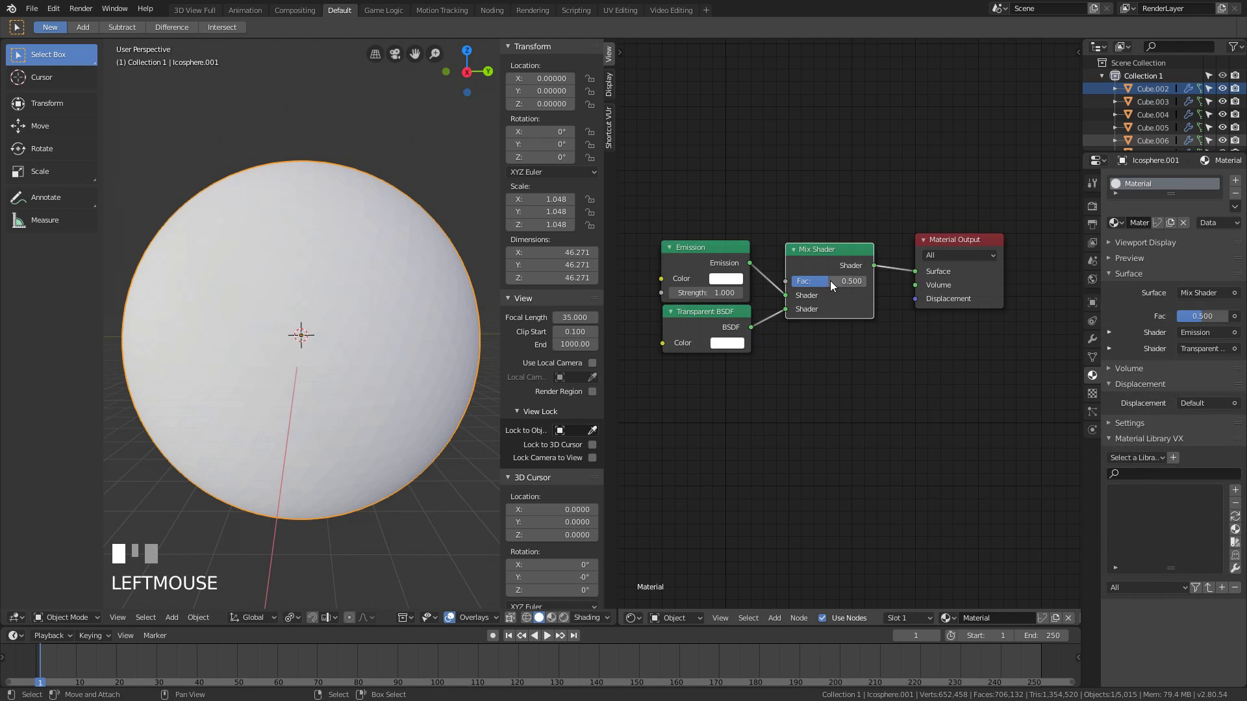
{"action": "left_click", "coordinate": [564, 618]}
- Set the world background colour to black and the render device to GPU Compute
{"action": "scroll", "coordinate": [676, 617], "scroll_direction": "down", "scroll_amount": 1, "text": "ctrl"}
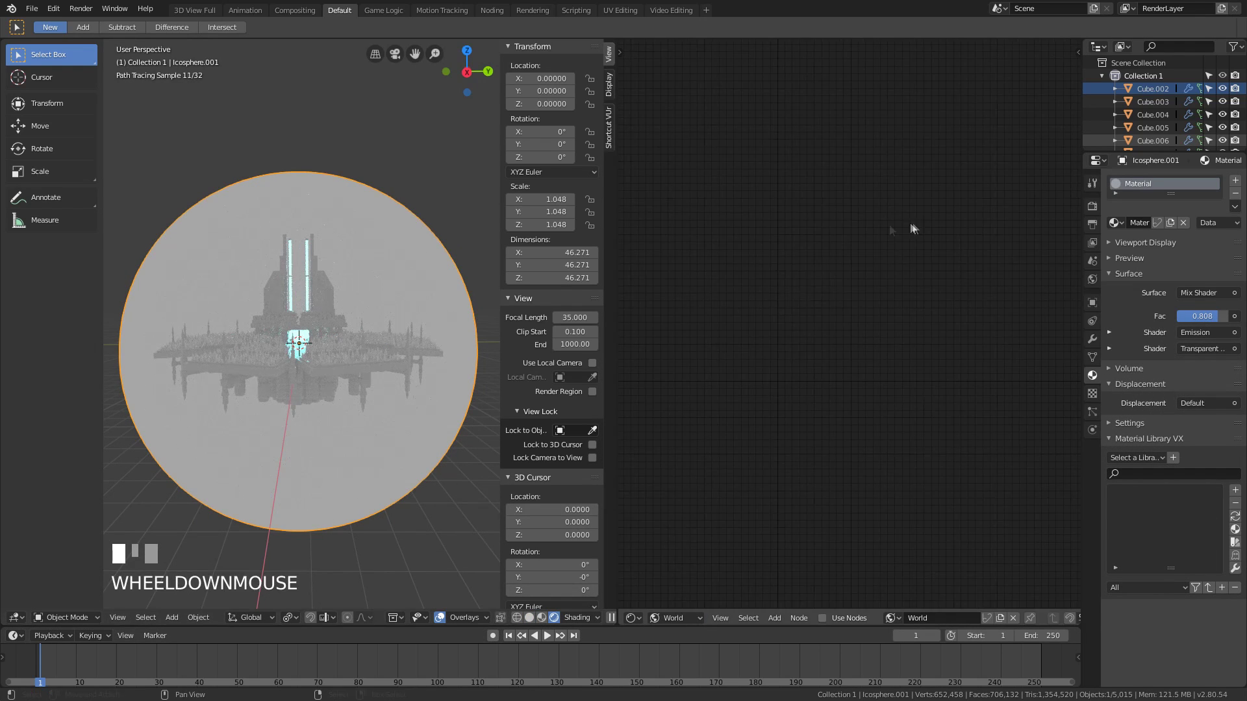
{"action": "scroll", "coordinate": [810, 402], "scroll_direction": "up", "scroll_amount": 3}
{"action": "left_click", "coordinate": [718, 330]}
{"action": "left_click_drag", "start_coordinate": [835, 130], "coordinate": [835, 251]}
{"action": "right_click", "coordinate": [395, 311], "text": "shift"}
{"action": "key", "text": "shift+a"}
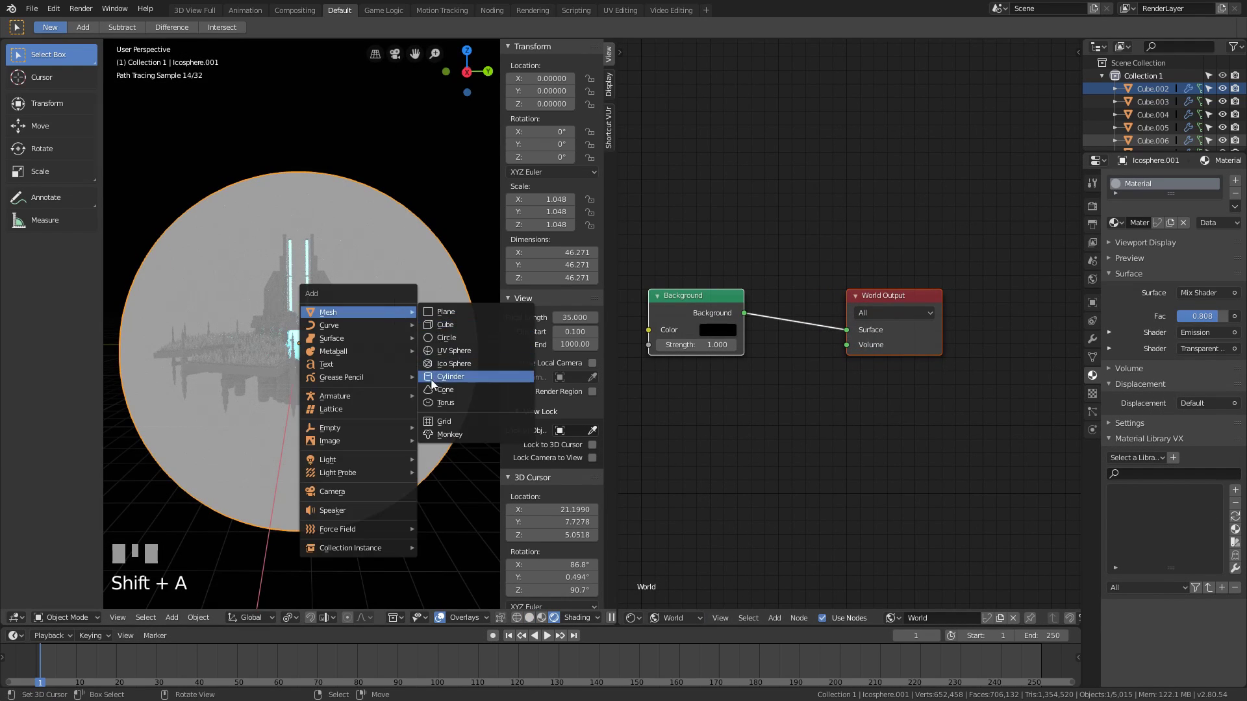
{"action": "left_click", "coordinate": [1093, 206]}
{"action": "left_click", "coordinate": [1188, 214]}
{"action": "left_click", "coordinate": [1183, 242]}
- Add a Sun light and move it up and to the right
{"action": "key", "text": "shift+a"}
{"action": "left_click", "coordinate": [445, 491]}
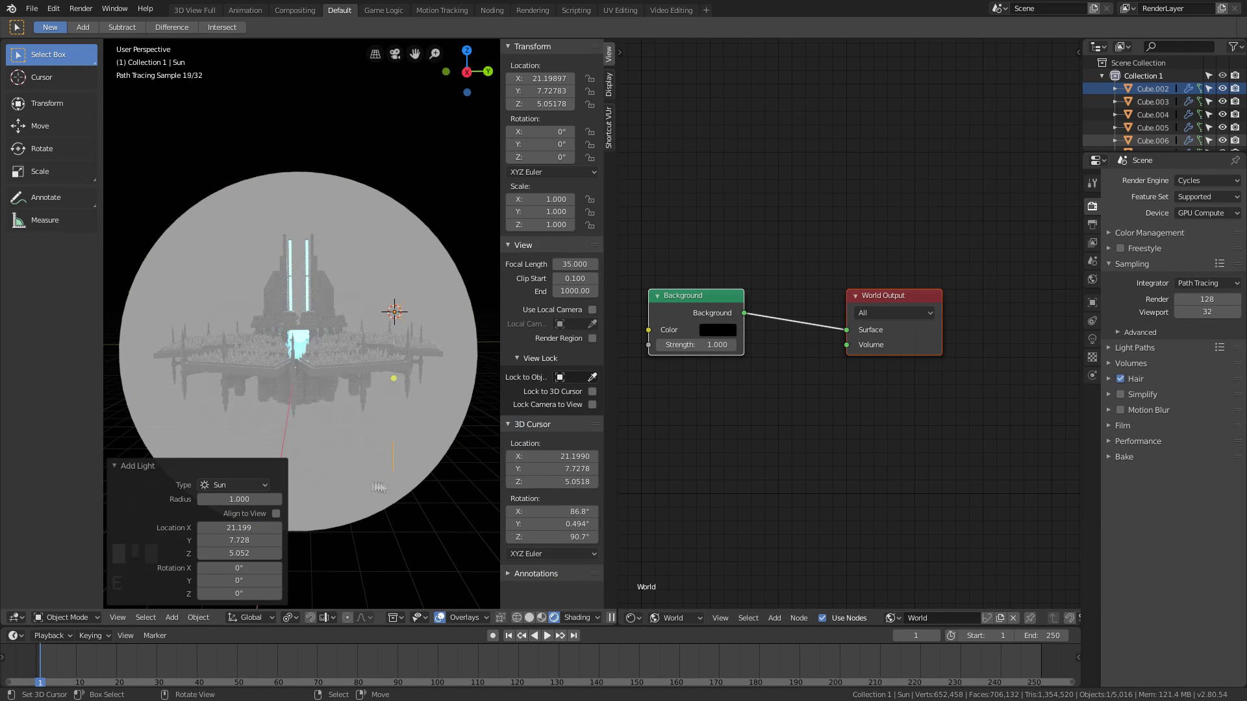
{"action": "right_click", "coordinate": [395, 381], "text": "shift"}
{"action": "key", "text": "g"}
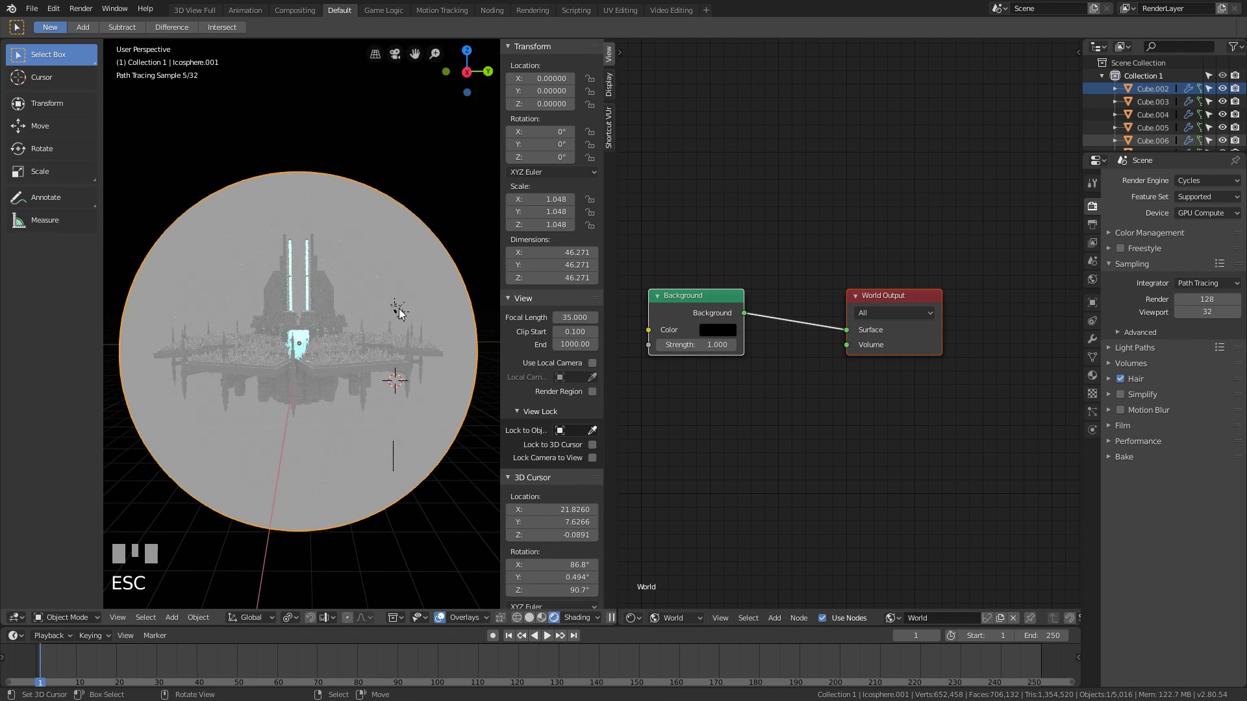
{"action": "left_click", "coordinate": [455, 495]}
- Set the outer sphere's Mix Shader factor to 0.995
{"action": "right_click", "coordinate": [461, 297]}
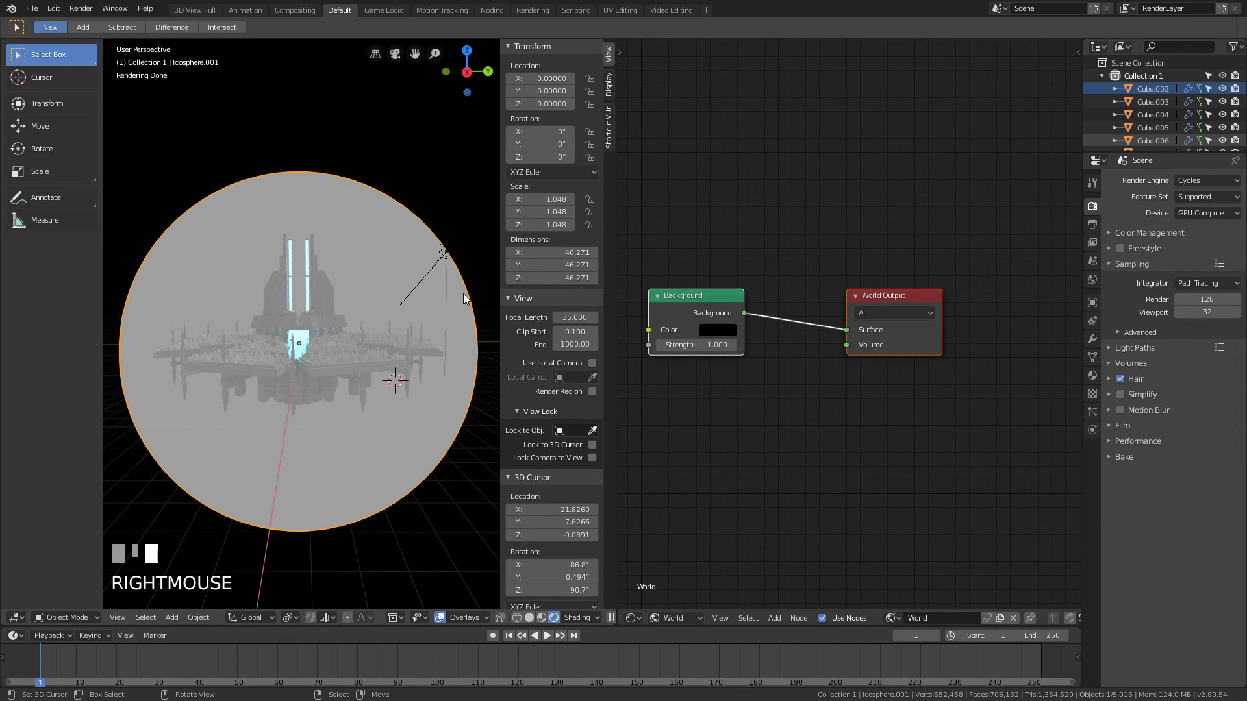
{"action": "left_click", "coordinate": [679, 619]}
{"action": "left_click", "coordinate": [677, 603]}
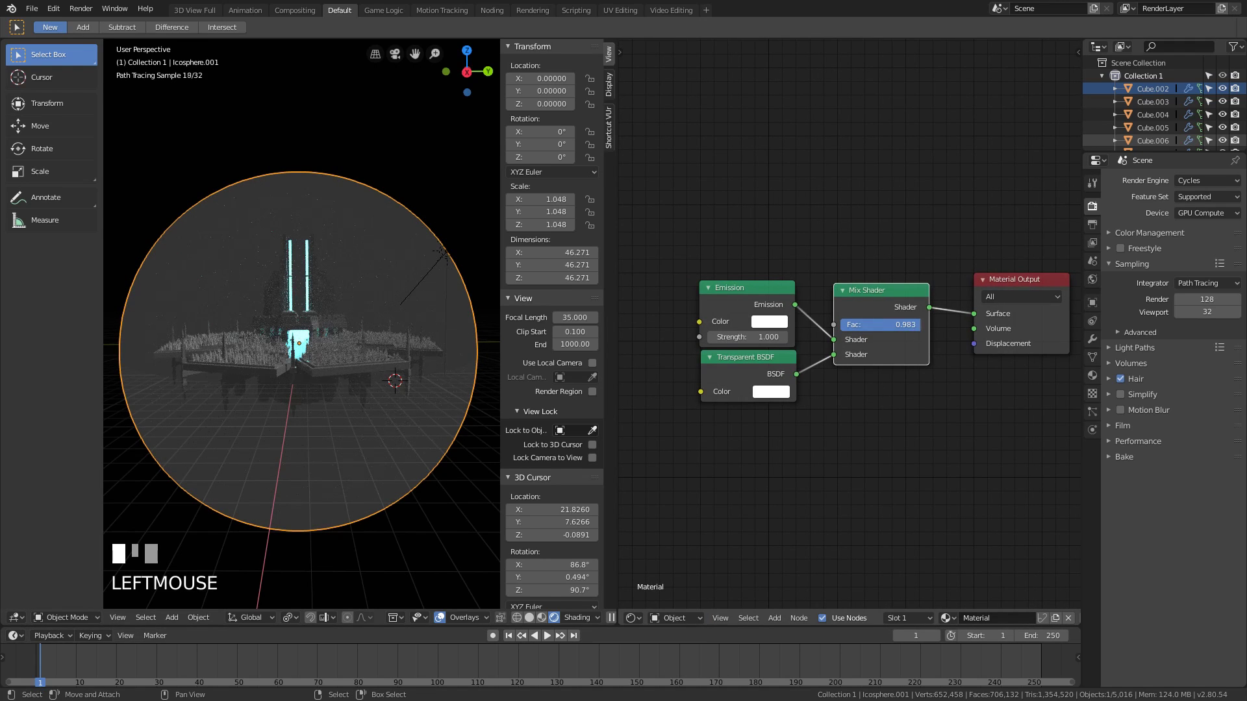
{"action": "left_click", "coordinate": [857, 329]}
{"action": "type", "text": "0.995"}
{"action": "key", "text": "Return"}
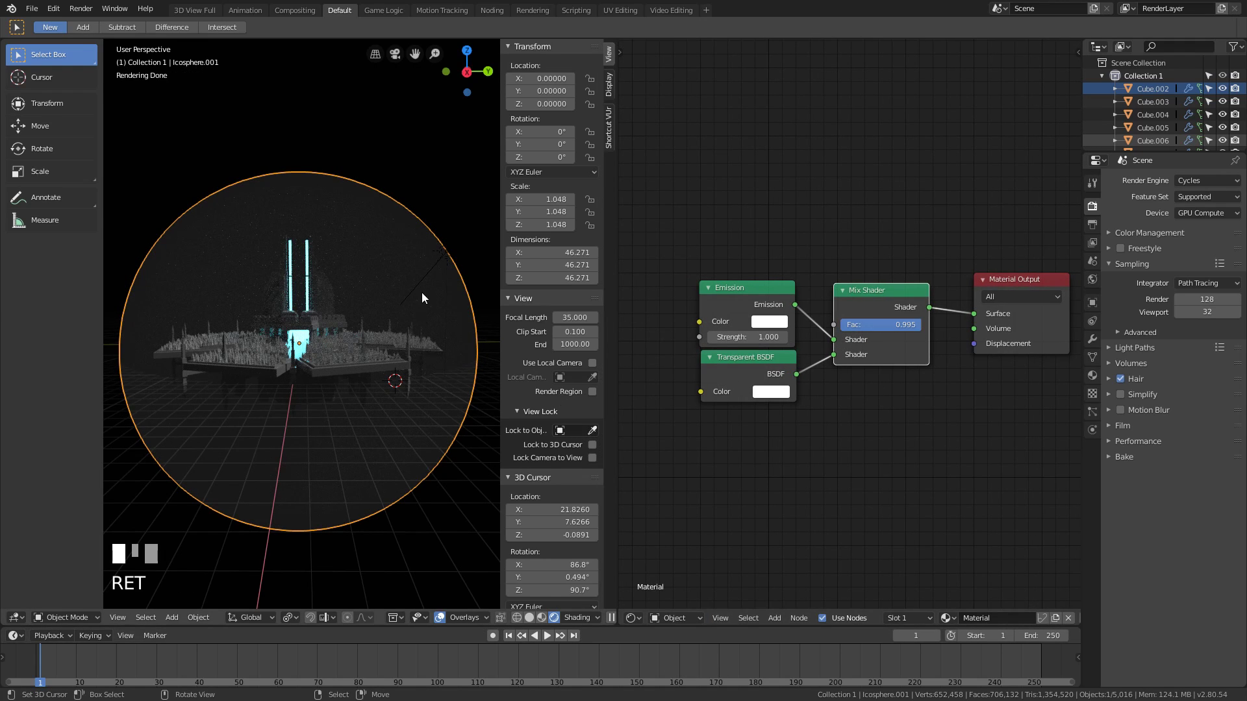
{"action": "right_click", "coordinate": [425, 291]}
{"action": "right_click", "coordinate": [406, 364]}
{"action": "key", "text": "shift+a"}
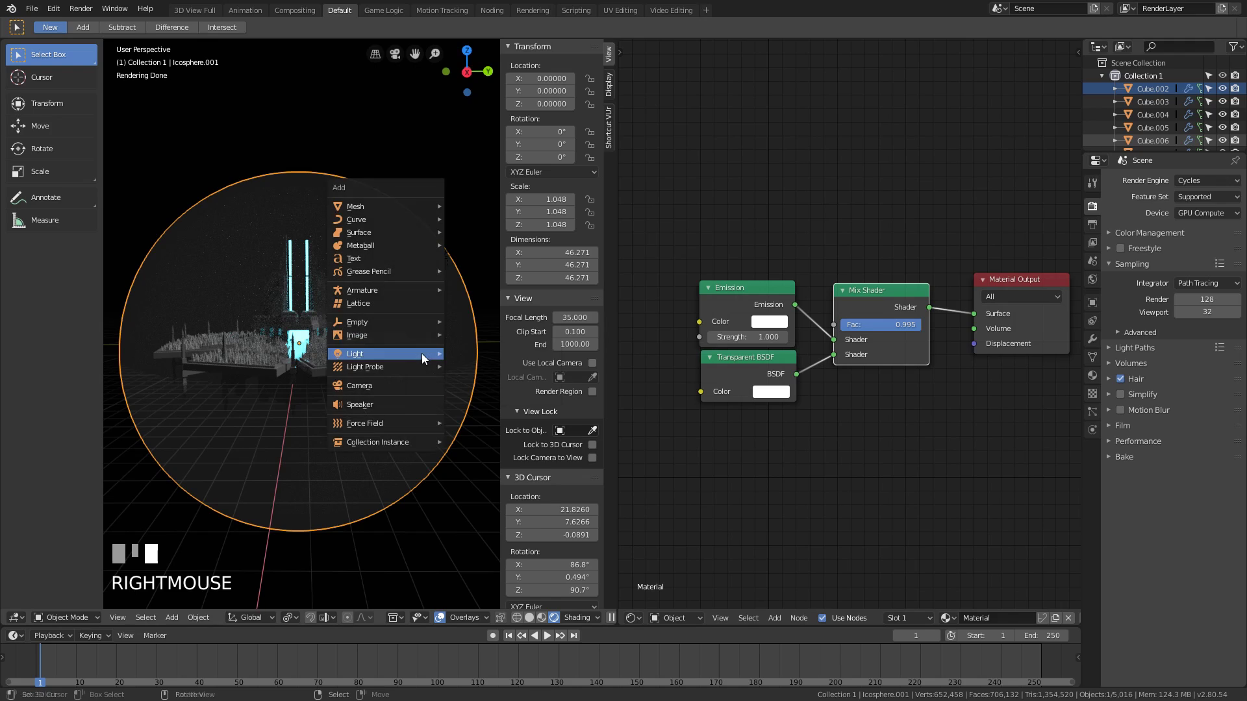
- Add a camera aligned to the view and zero its Y/Z location and Y rotation
{"action": "left_click", "coordinate": [391, 388]}
{"action": "key", "text": "ctrl+alt+KP_0"}
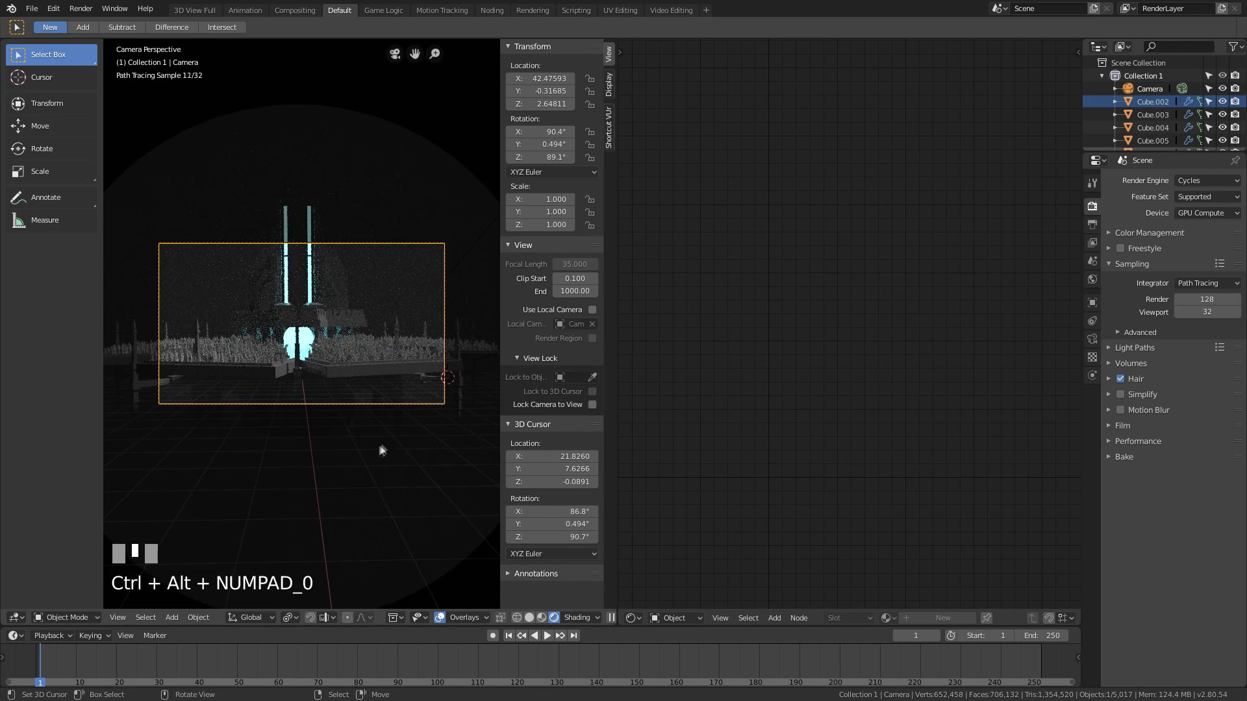
{"action": "key", "text": "g"}
{"action": "left_click", "coordinate": [351, 364]}
{"action": "left_click", "coordinate": [549, 91]}
{"action": "type", "text": "0"}
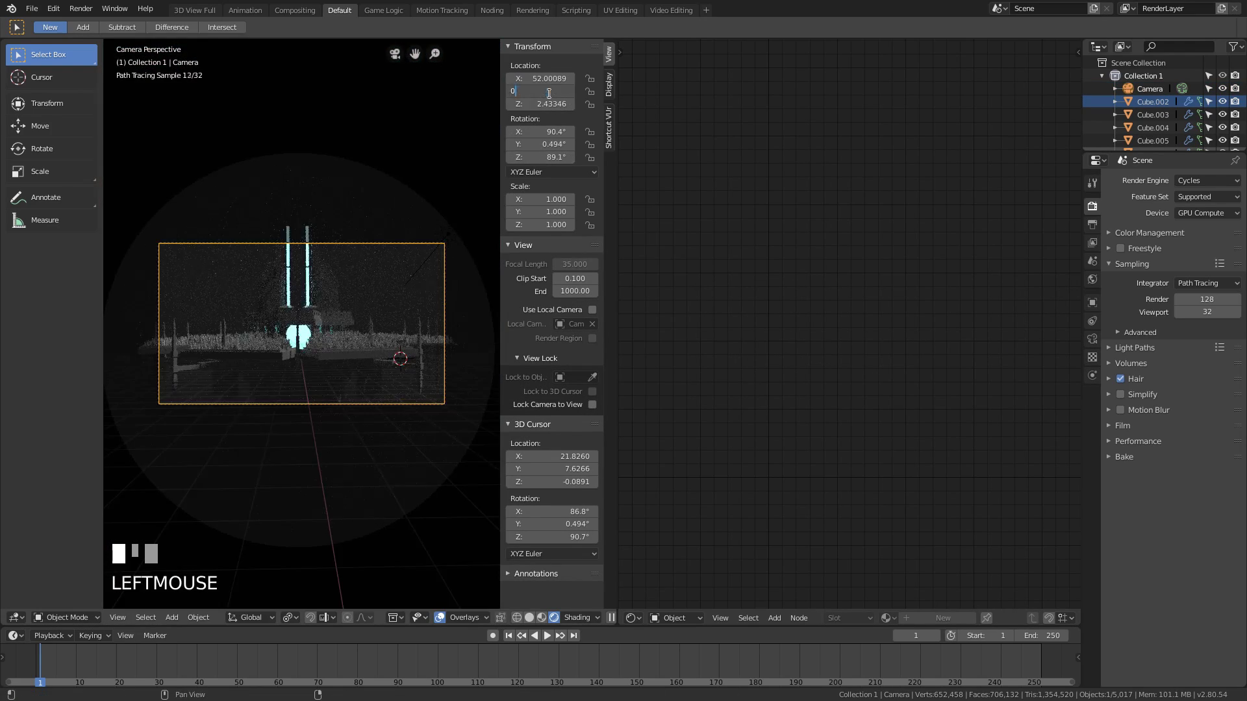
{"action": "key", "text": "Tab"}
{"action": "type", "text": "0"}
{"action": "key", "text": "Return"}
{"action": "type", "text": "02949"}
{"action": "key", "text": "Return"}
- Raise the camera vertically with G Z, then dolly it along its local Z axis
{"action": "key", "text": "g"}
{"action": "key", "text": "z"}
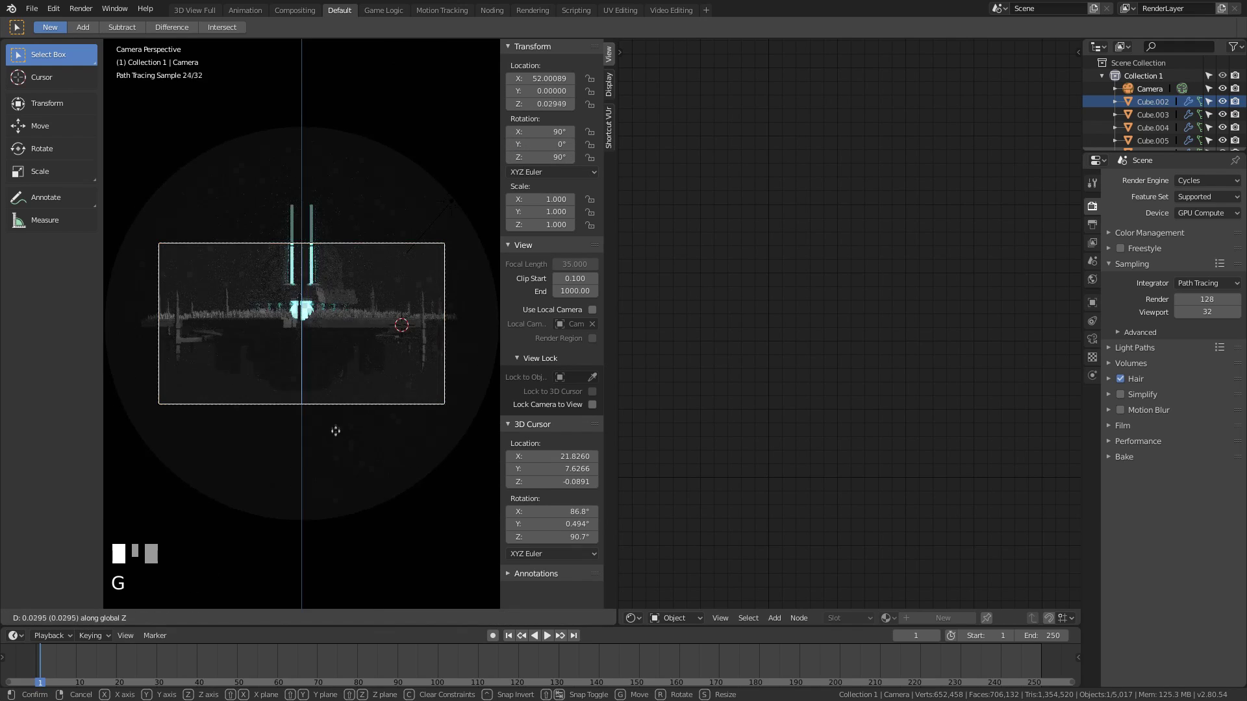
{"action": "left_click", "coordinate": [344, 455]}
{"action": "key", "text": "g"}
{"action": "key", "text": "z"}
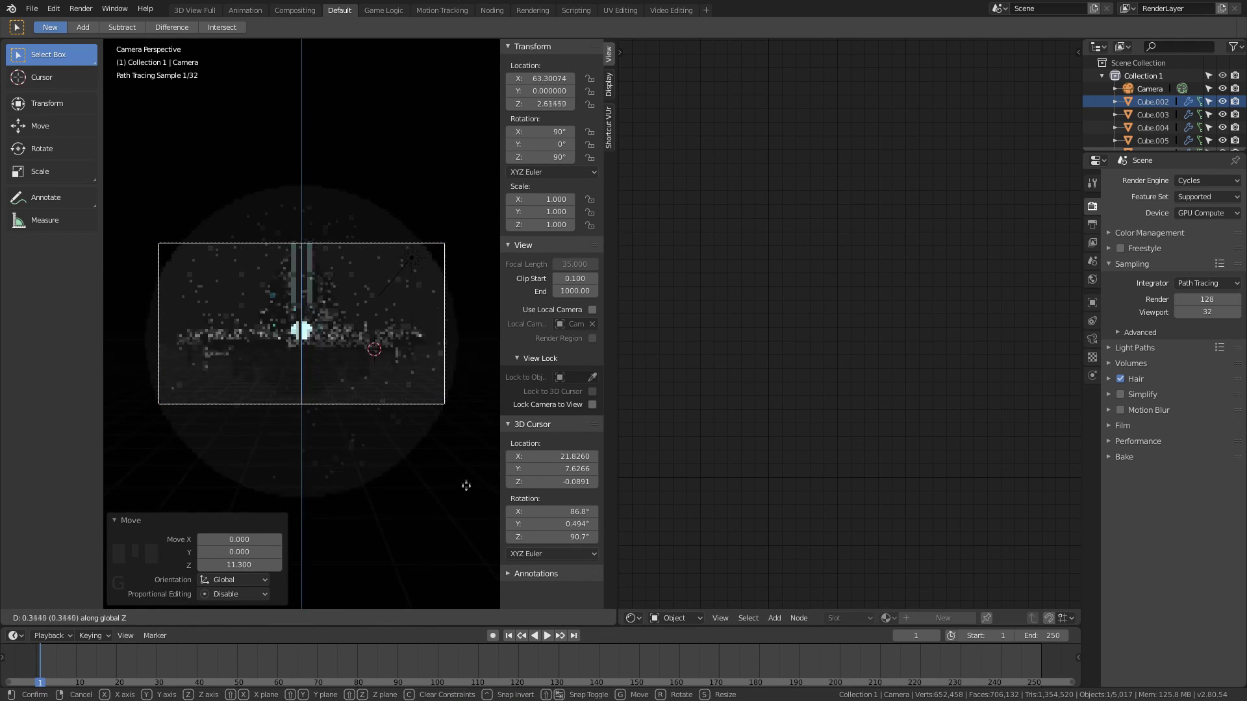
{"action": "key", "text": "z"}
{"action": "left_click", "coordinate": [404, 459]}
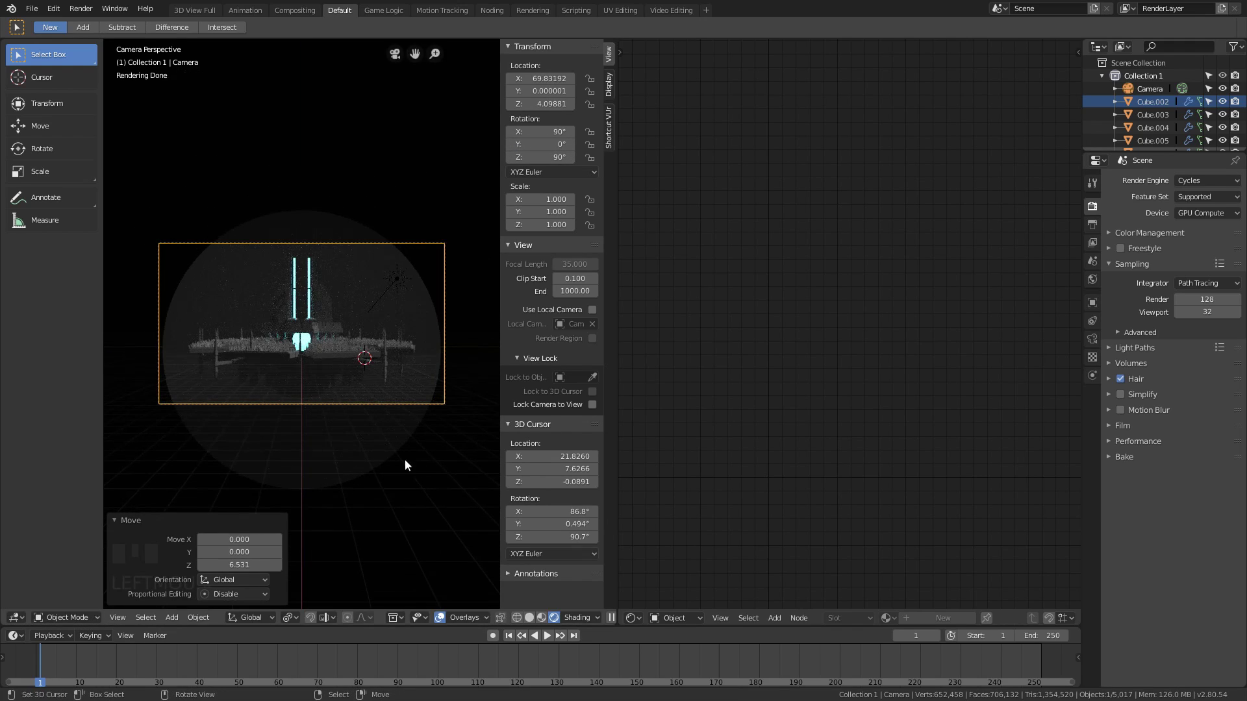
- Save the scene as Atlantis03.blend and select the Icosphere atmosphere object
{"action": "key", "text": "ctrl+shift+s"}
{"action": "key", "text": "KP_Add"}
{"action": "key", "text": "Return"}
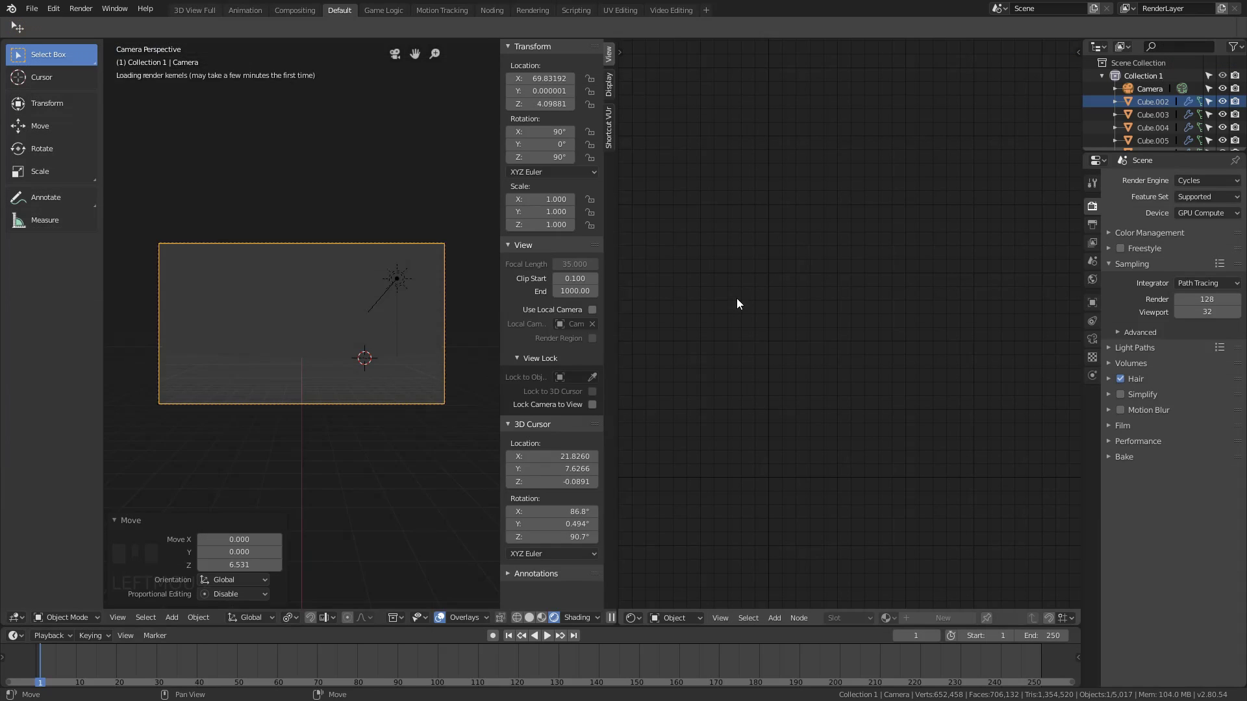
{"action": "right_click", "coordinate": [438, 322]}
{"action": "scroll", "coordinate": [1154, 103], "scroll_direction": "down", "scroll_amount": 5}
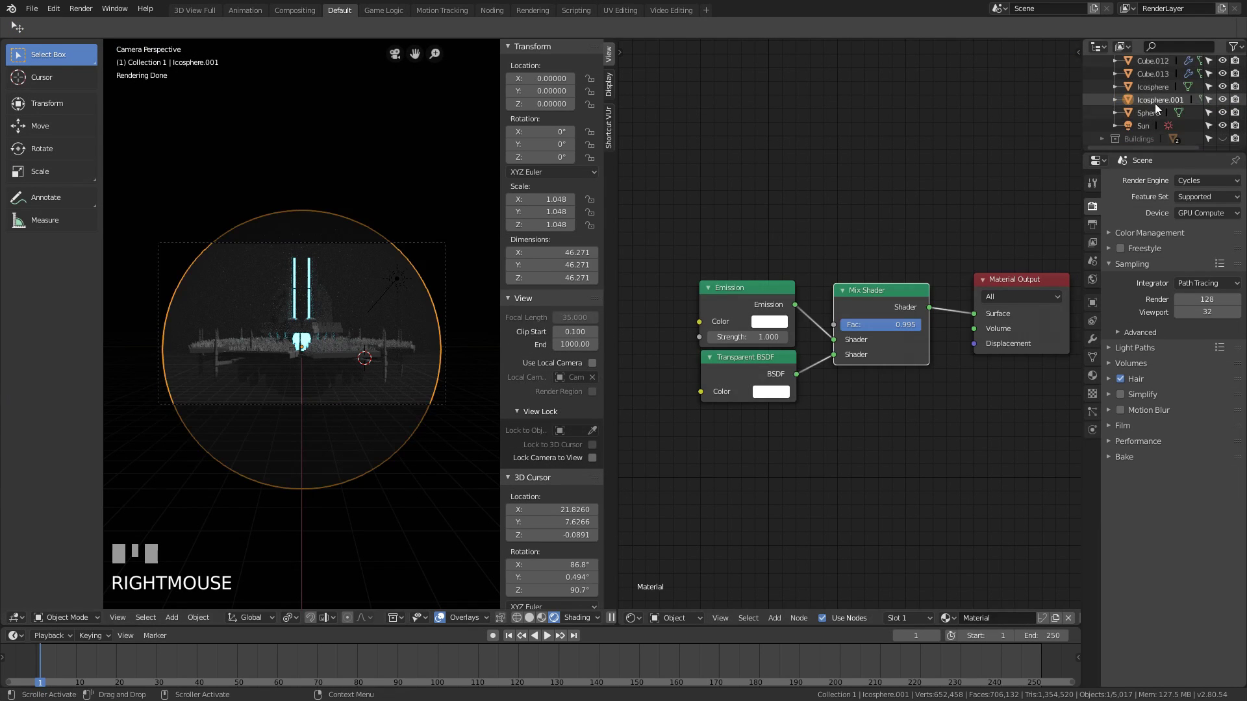
{"action": "left_click", "coordinate": [1144, 99]}
- Scale the Icosphere to 0.983 and tint Icosphere.001's emission glow cyan
{"action": "left_click", "coordinate": [1153, 87]}
{"action": "key", "text": "s"}
{"action": "key", "text": "Return"}
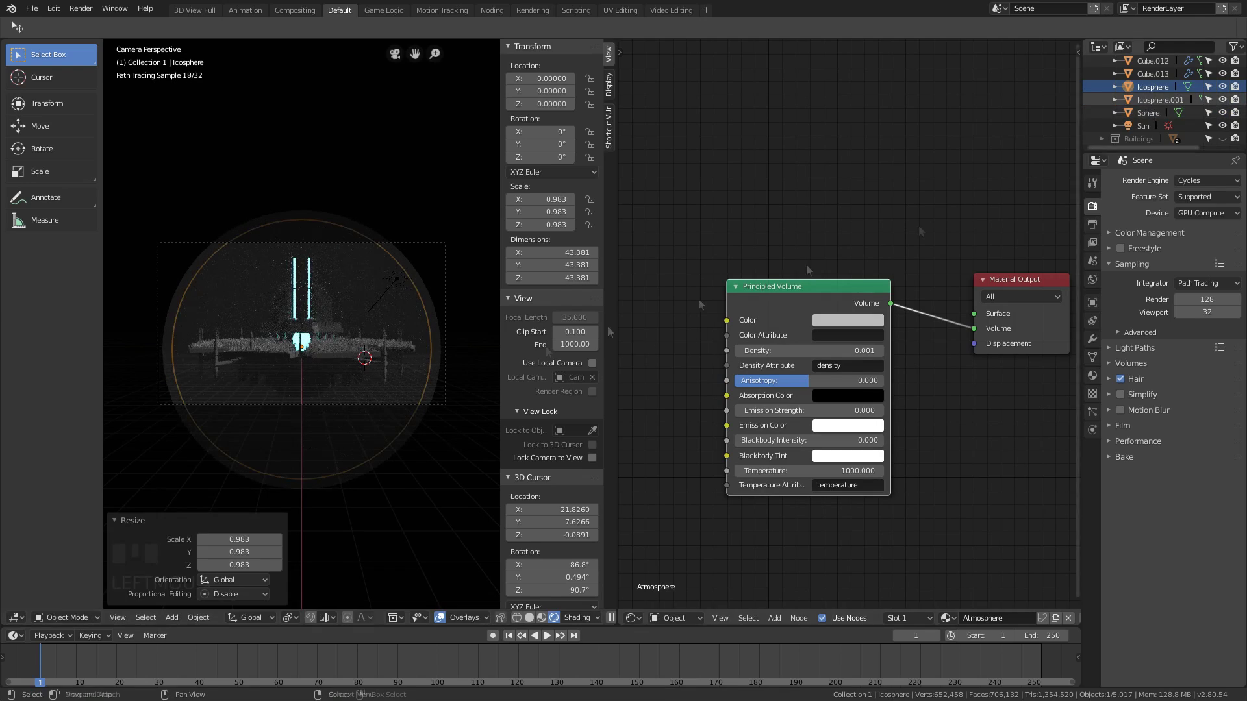
{"action": "left_click", "coordinate": [1160, 100]}
{"action": "left_click", "coordinate": [769, 322]}
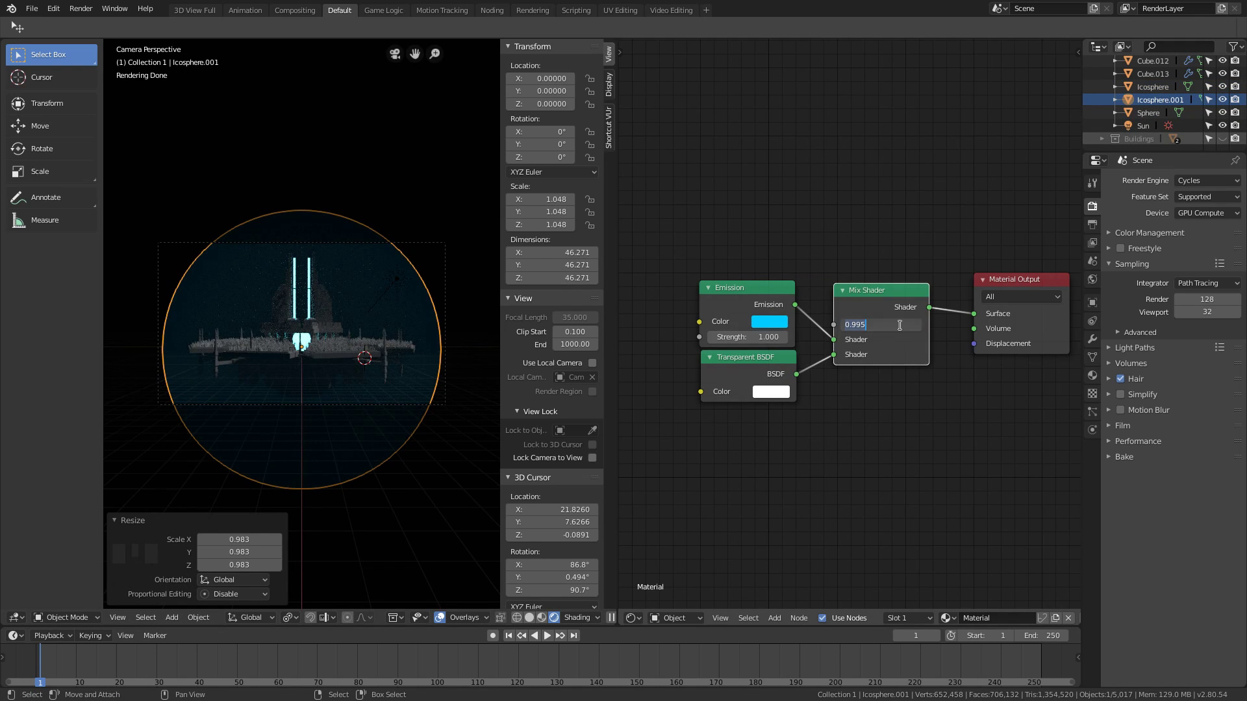
- Warm the Sun lamp's colour slightly to a cream tint
{"action": "right_click", "coordinate": [396, 279]}
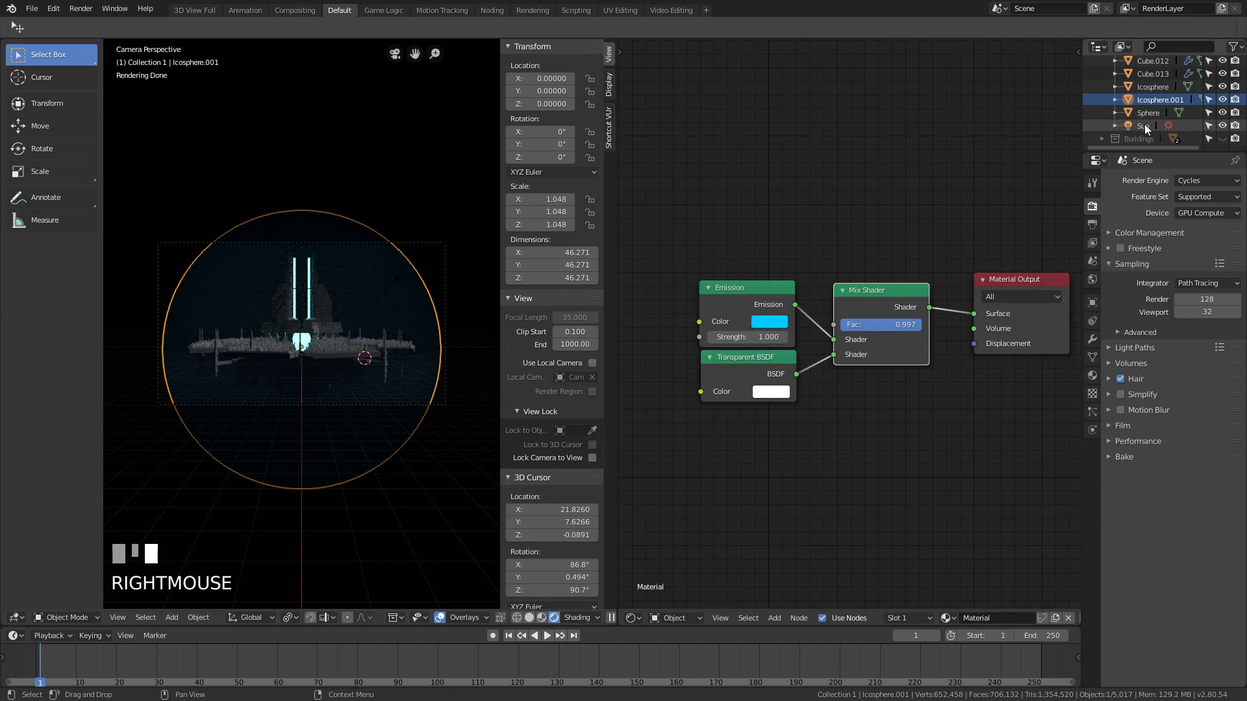
{"action": "left_click", "coordinate": [845, 314]}
{"action": "left_click", "coordinate": [844, 314]}
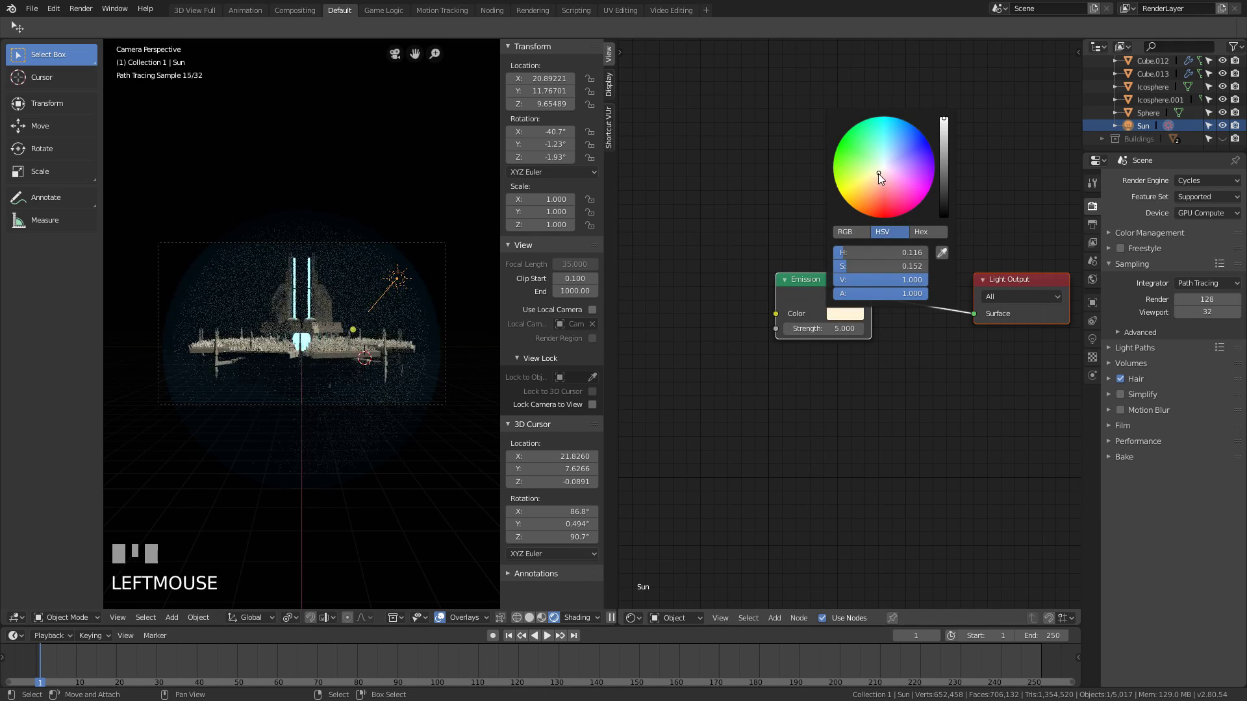
{"action": "left_click_drag", "start_coordinate": [878, 173], "coordinate": [875, 177]}
- Raise the Lights material's emission strength to 10 and switch the viewport to solid shading
{"action": "right_click", "coordinate": [310, 305]}
{"action": "right_click", "coordinate": [311, 305]}
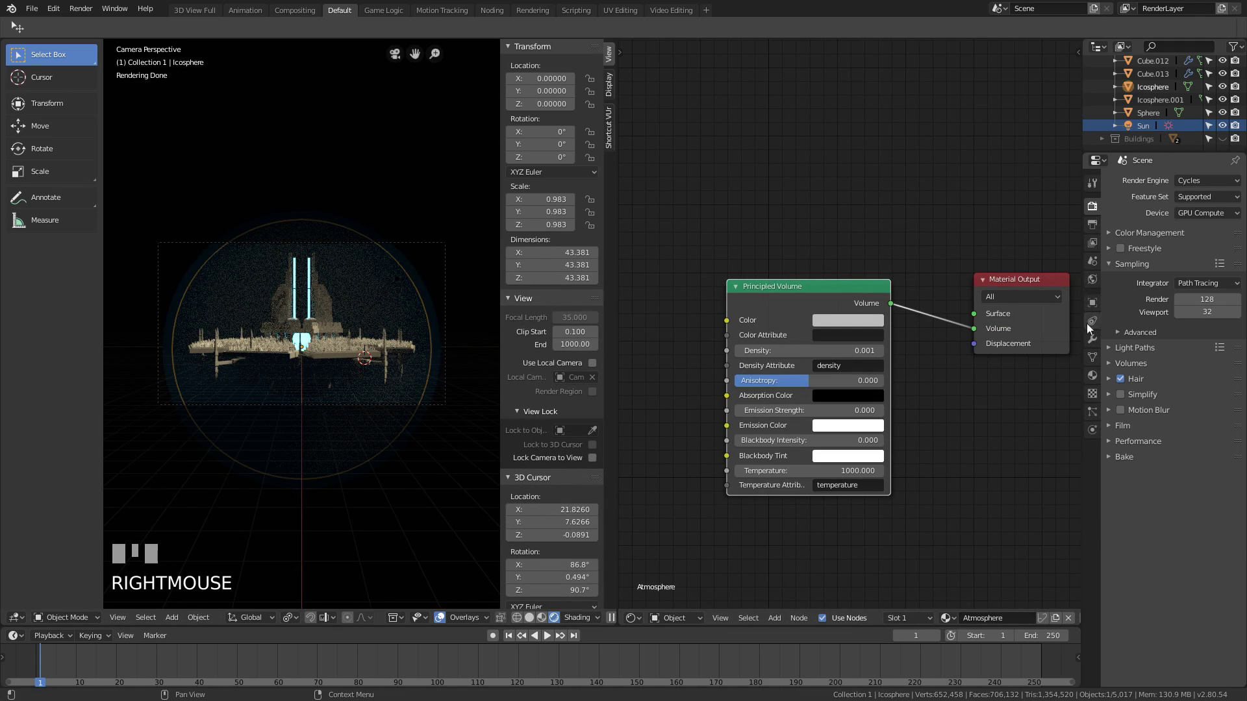
{"action": "left_click", "coordinate": [1092, 376]}
{"action": "right_click", "coordinate": [307, 344]}
{"action": "right_click", "coordinate": [307, 344]}
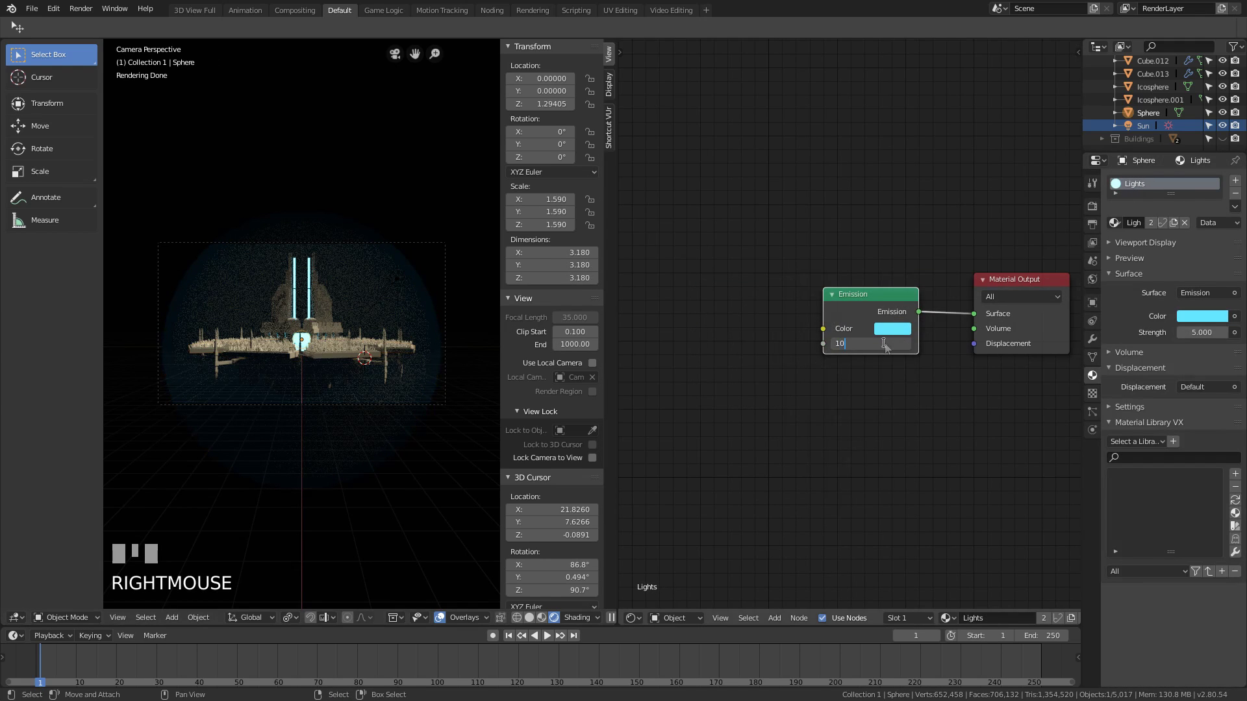
{"action": "key", "text": "z"}
{"action": "left_click", "coordinate": [380, 413]}
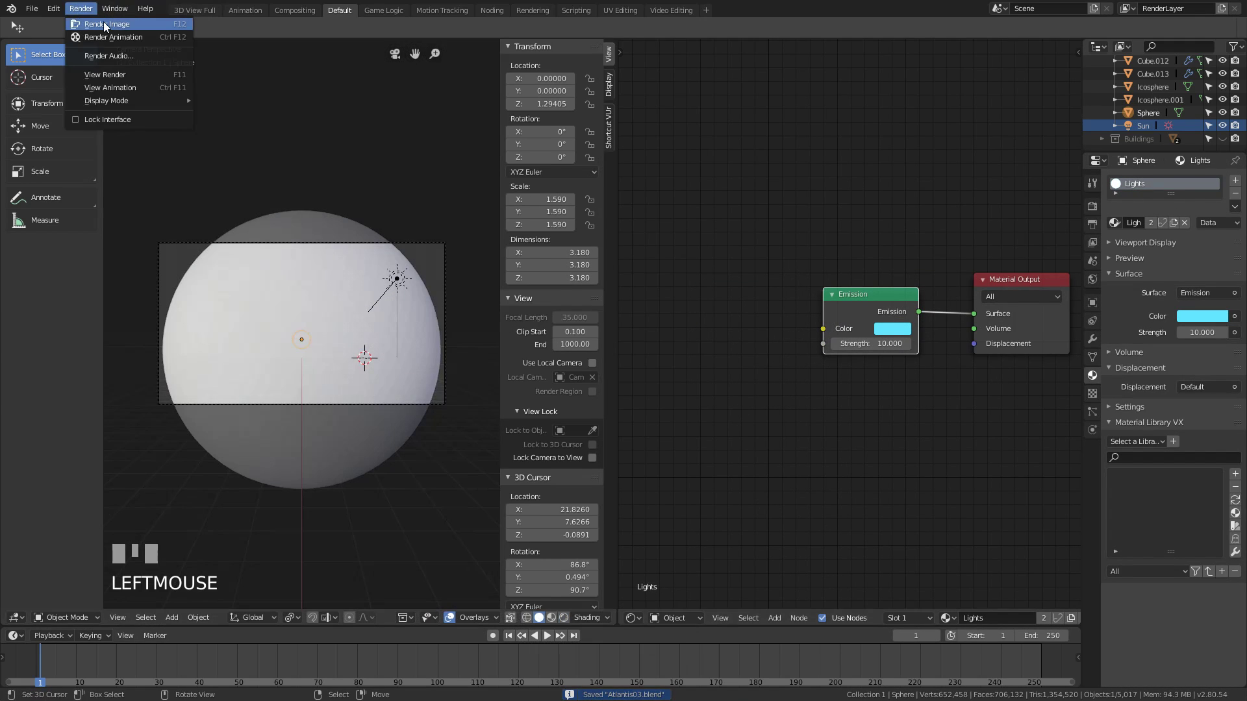
- Add a world Environment Texture loaded with HDRI/Copy of milk_8k.jpg
{"action": "left_click", "coordinate": [105, 24]}
{"action": "left_click", "coordinate": [675, 618]}
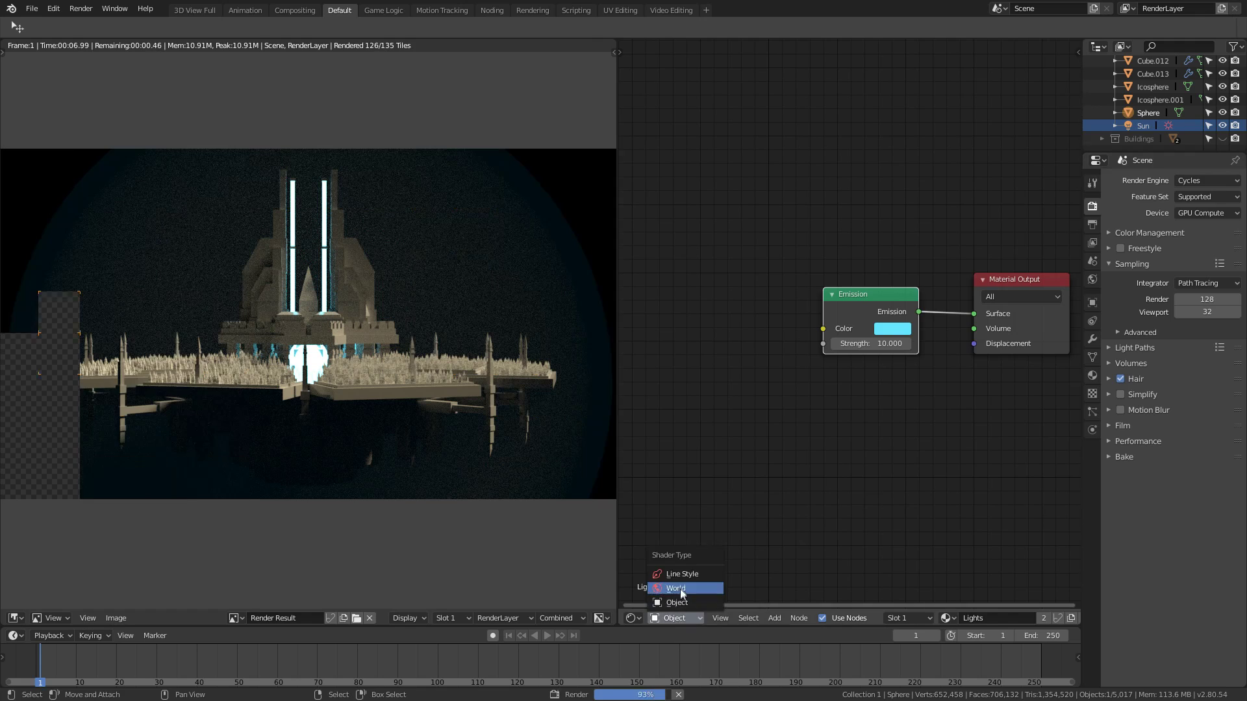
{"action": "left_click", "coordinate": [676, 587]}
{"action": "key", "text": "Home"}
{"action": "left_click", "coordinate": [1010, 280]}
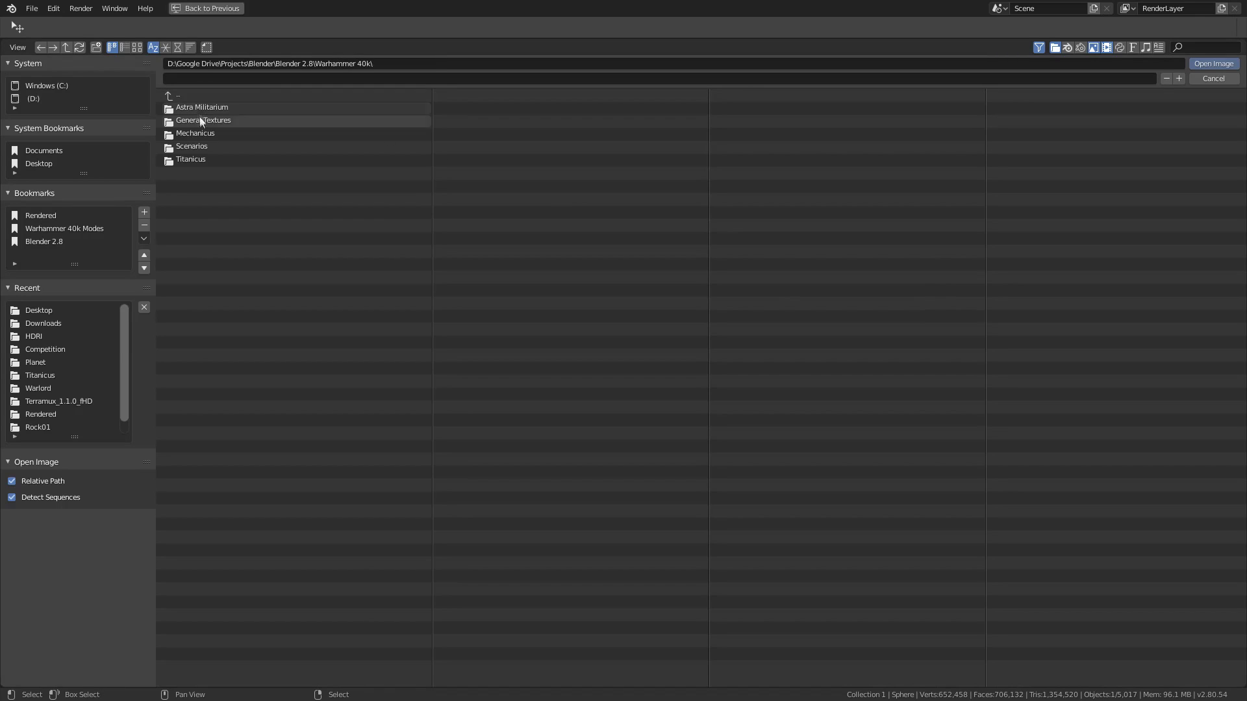
{"action": "left_click", "coordinate": [203, 95]}
{"action": "left_click", "coordinate": [209, 121]}
{"action": "left_click", "coordinate": [208, 120]}
{"action": "left_click", "coordinate": [211, 107]}
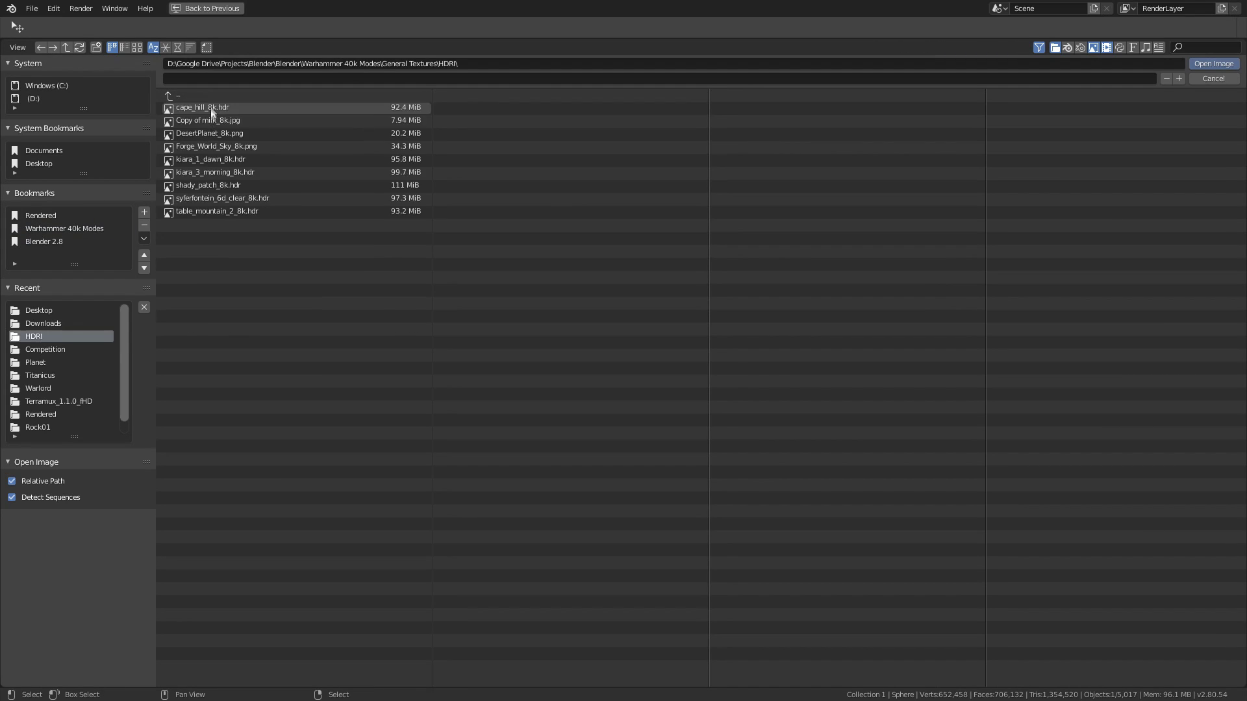
{"action": "left_click", "coordinate": [1212, 65]}
- Set the background strength to 0.4 and render the city against the stars
{"action": "key", "text": "F12"}
{"action": "left_click", "coordinate": [1198, 299]}
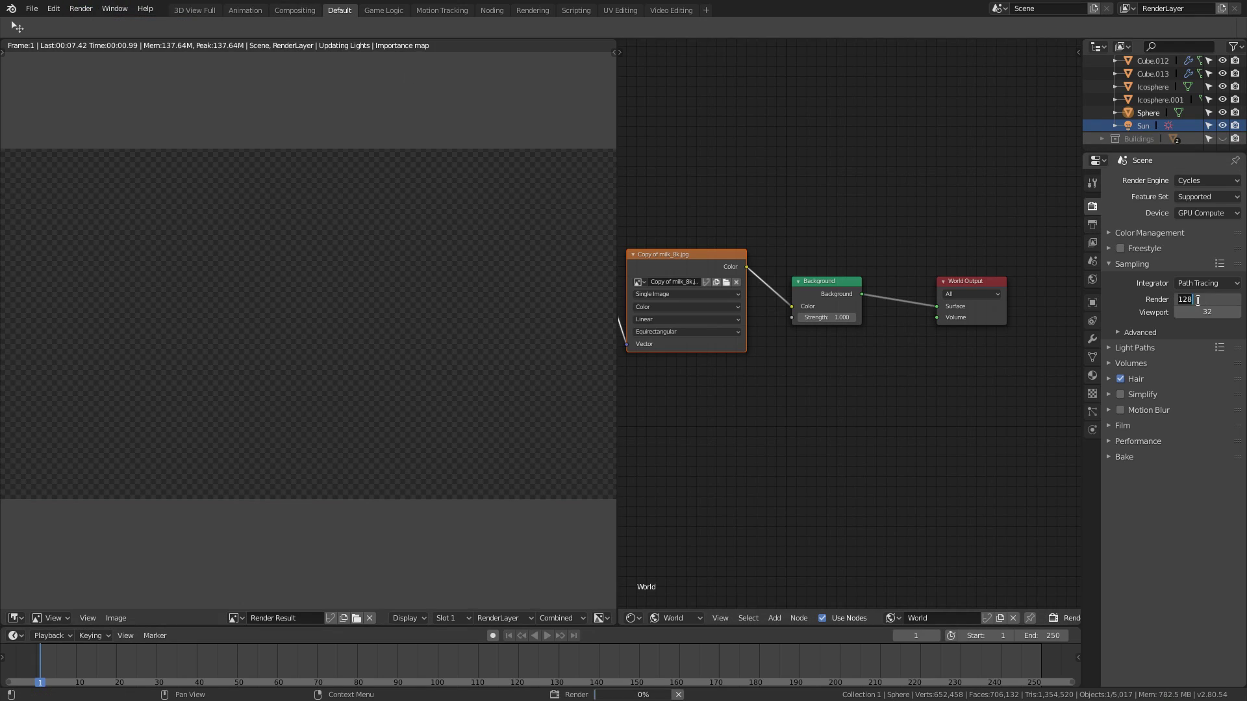
{"action": "left_click_drag", "start_coordinate": [838, 317], "coordinate": [812, 317]}
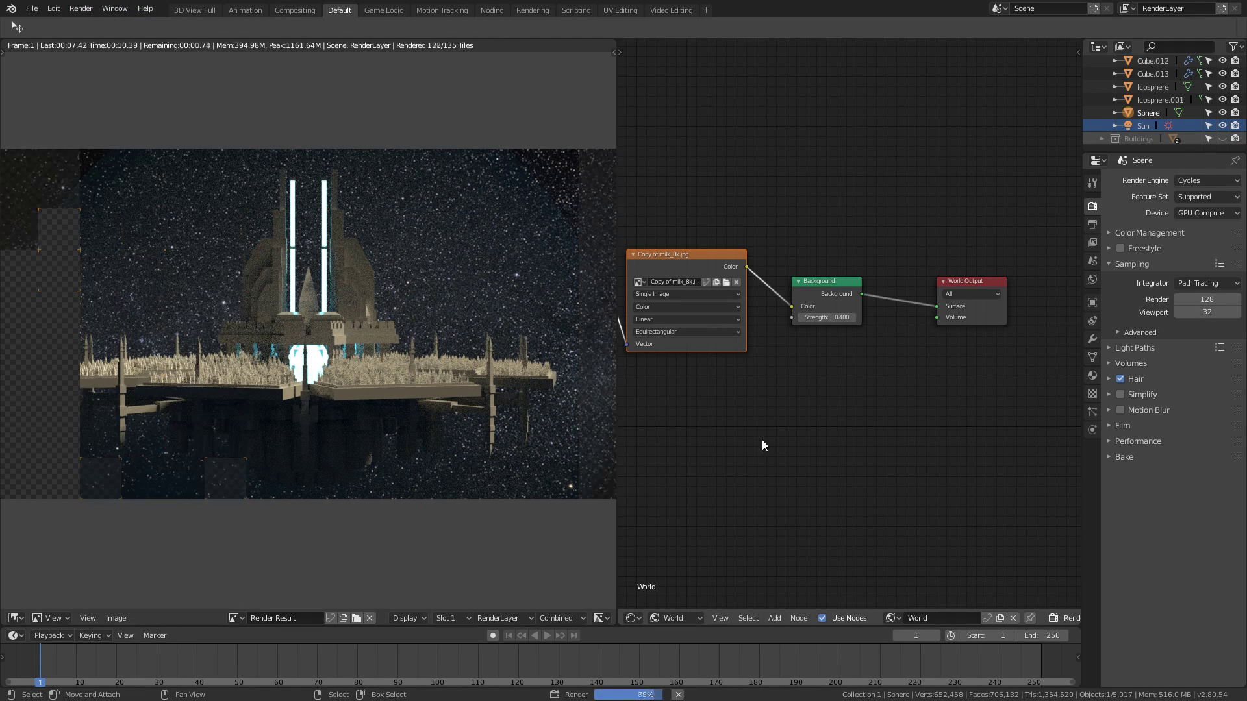
{"action": "left_click", "coordinate": [81, 8]}
{"action": "left_click", "coordinate": [94, 24]}
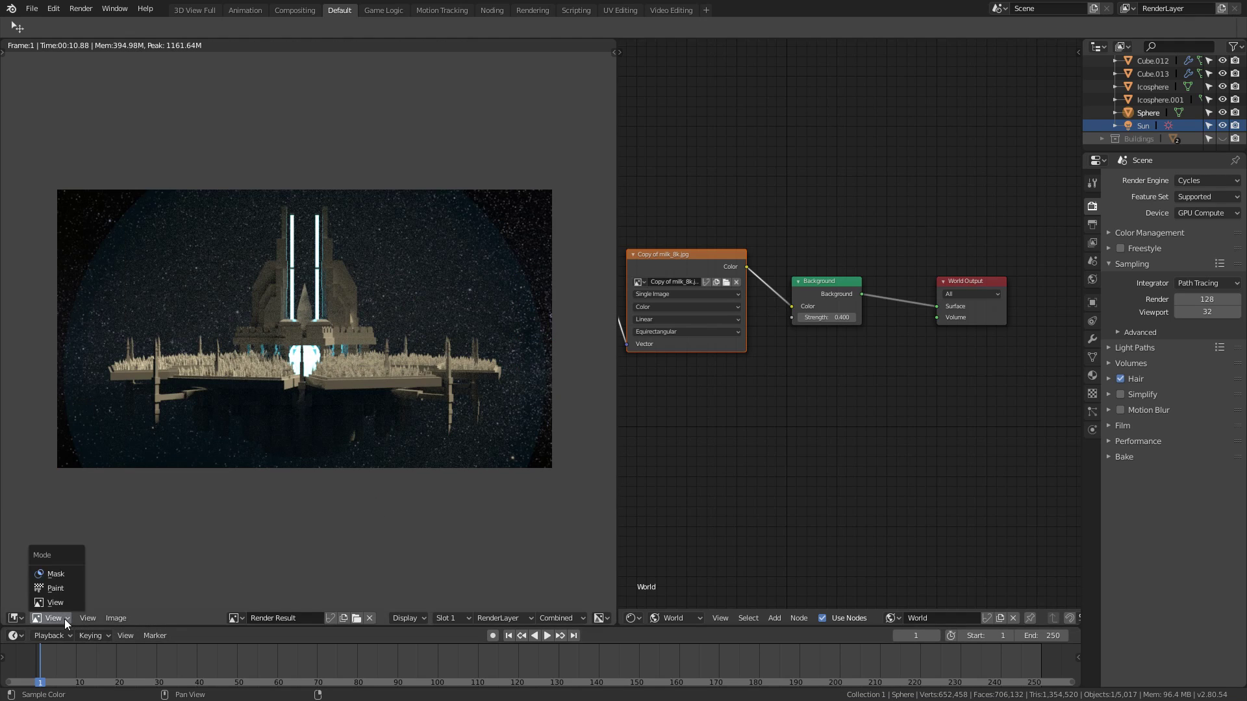
- Switch the left area back to the 3D Viewport and render a test frame
{"action": "left_click", "coordinate": [16, 617]}
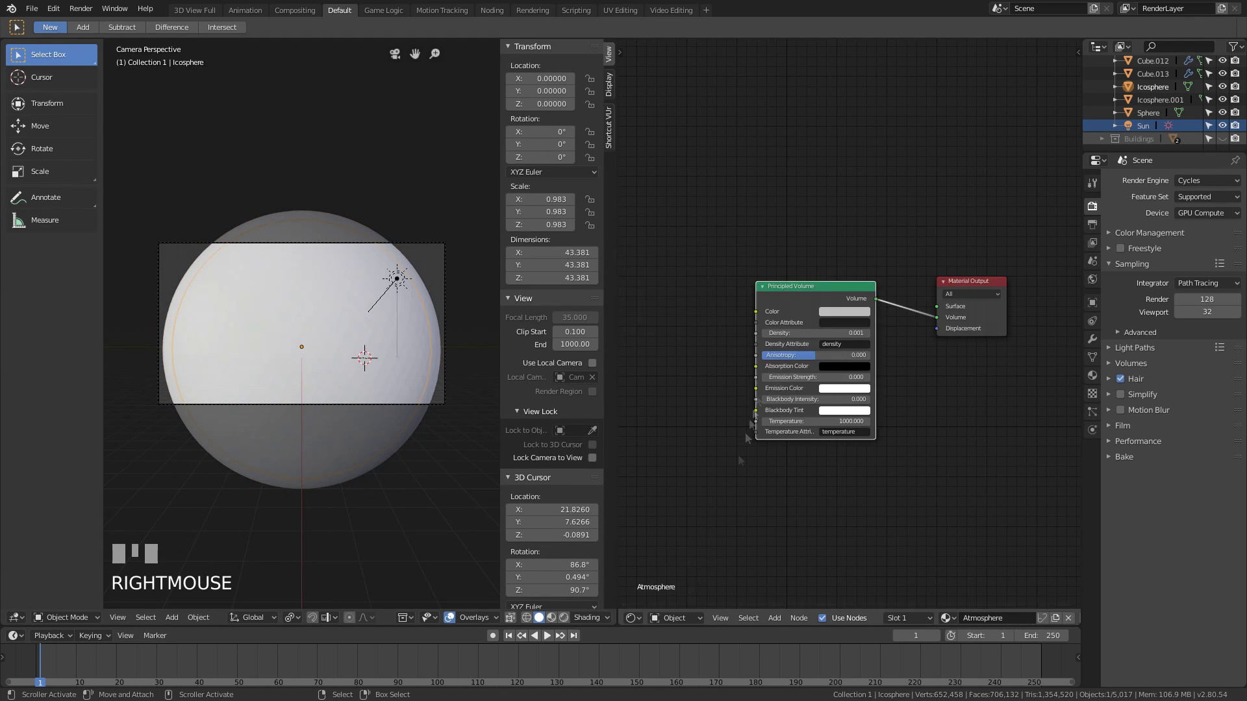
{"action": "left_click", "coordinate": [816, 338]}
{"action": "left_click", "coordinate": [81, 8]}
{"action": "left_click", "coordinate": [94, 24]}
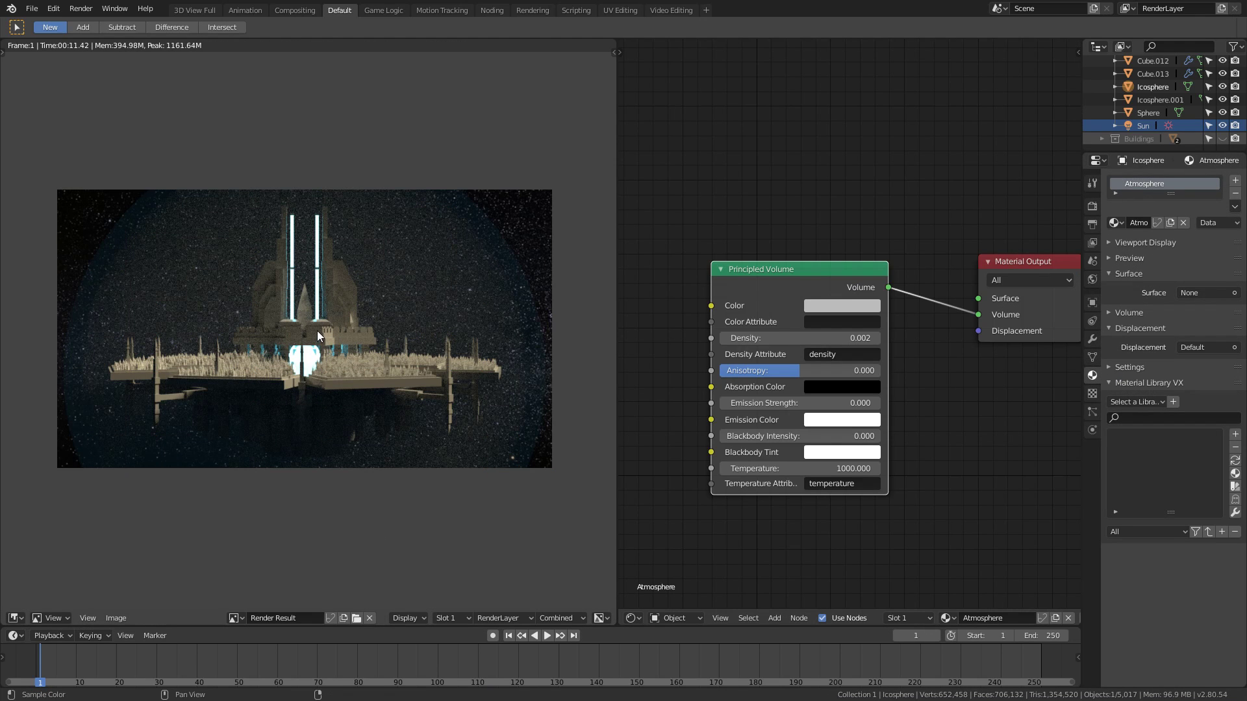
- Raise the Principled Volume atmosphere density to 0.008 and re-render
{"action": "left_click", "coordinate": [813, 337]}
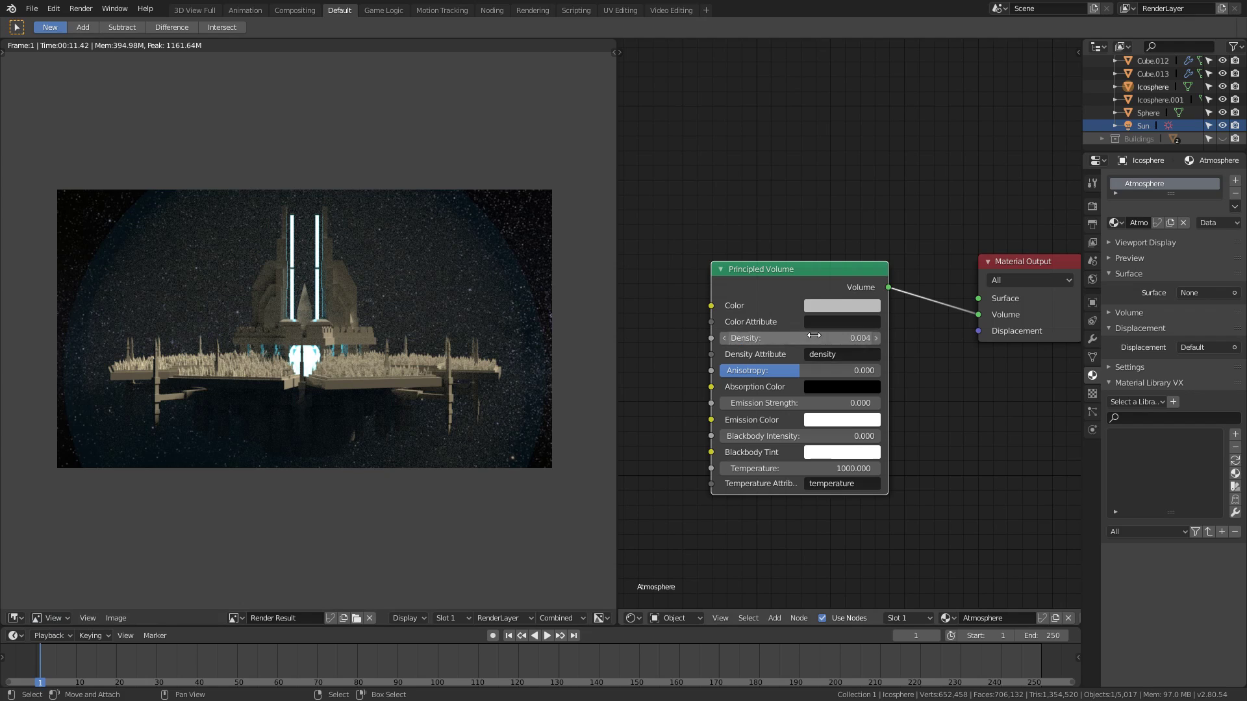
{"action": "type", "text": "1"}
{"action": "left_click", "coordinate": [81, 9]}
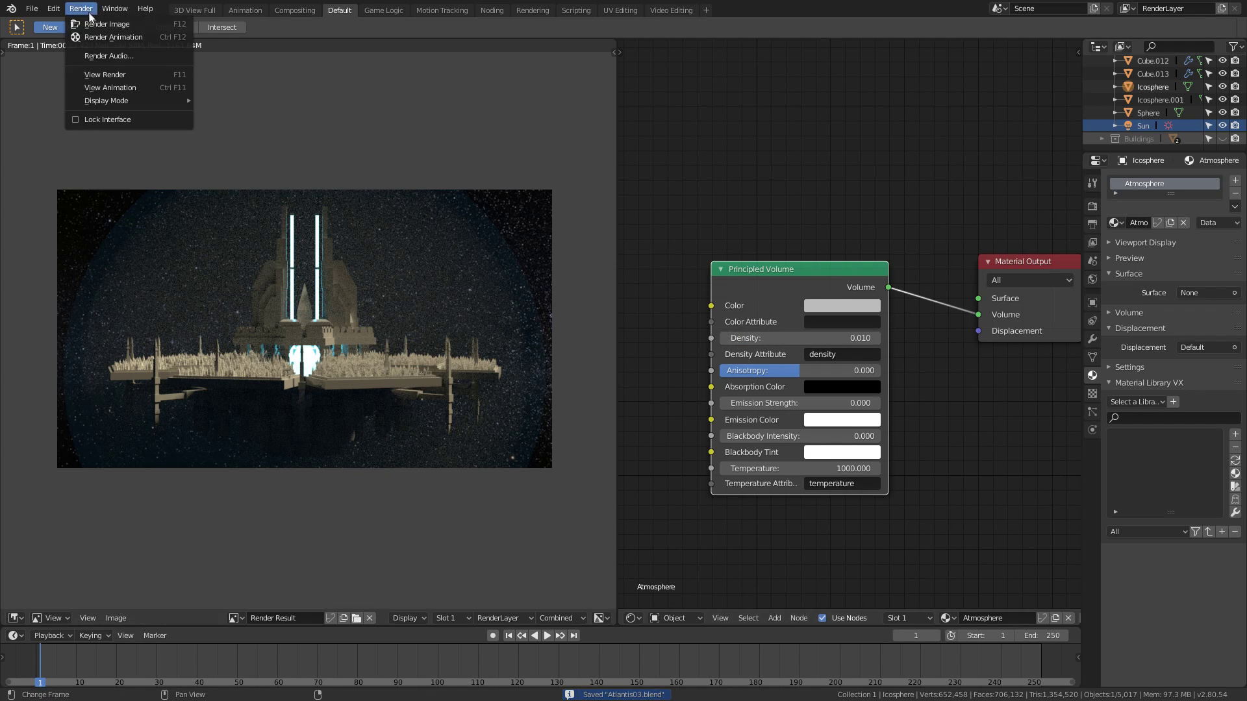
{"action": "left_click", "coordinate": [94, 24]}
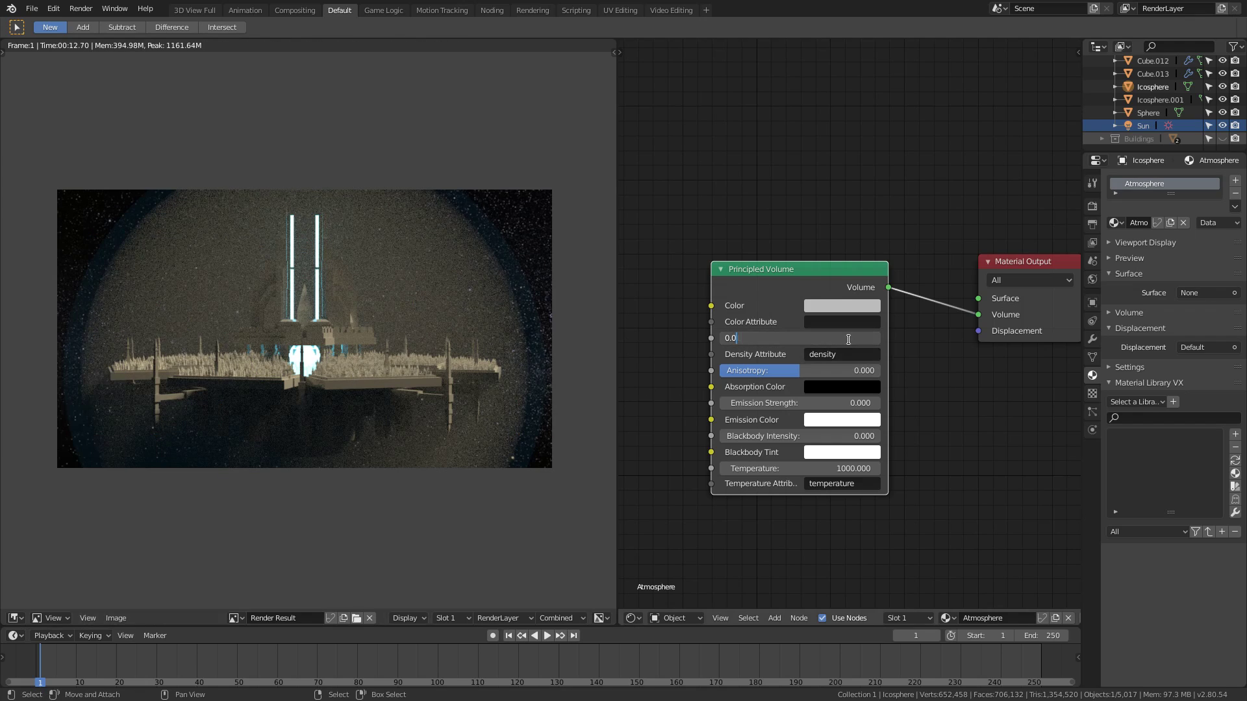
- Tint the atmosphere colour light blue, then shift it to a pale lavender-blue
{"action": "left_click", "coordinate": [842, 306]}
{"action": "left_click", "coordinate": [851, 149]}
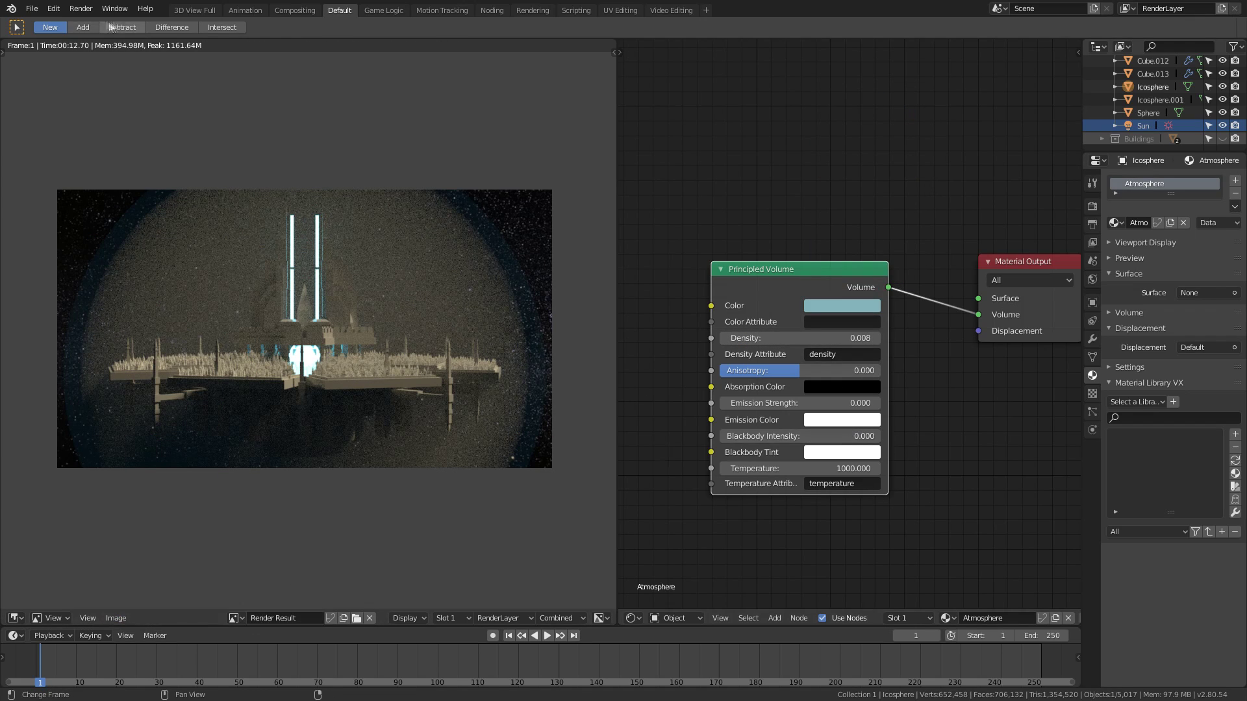
{"action": "key", "text": "F12"}
{"action": "left_click", "coordinate": [841, 306]}
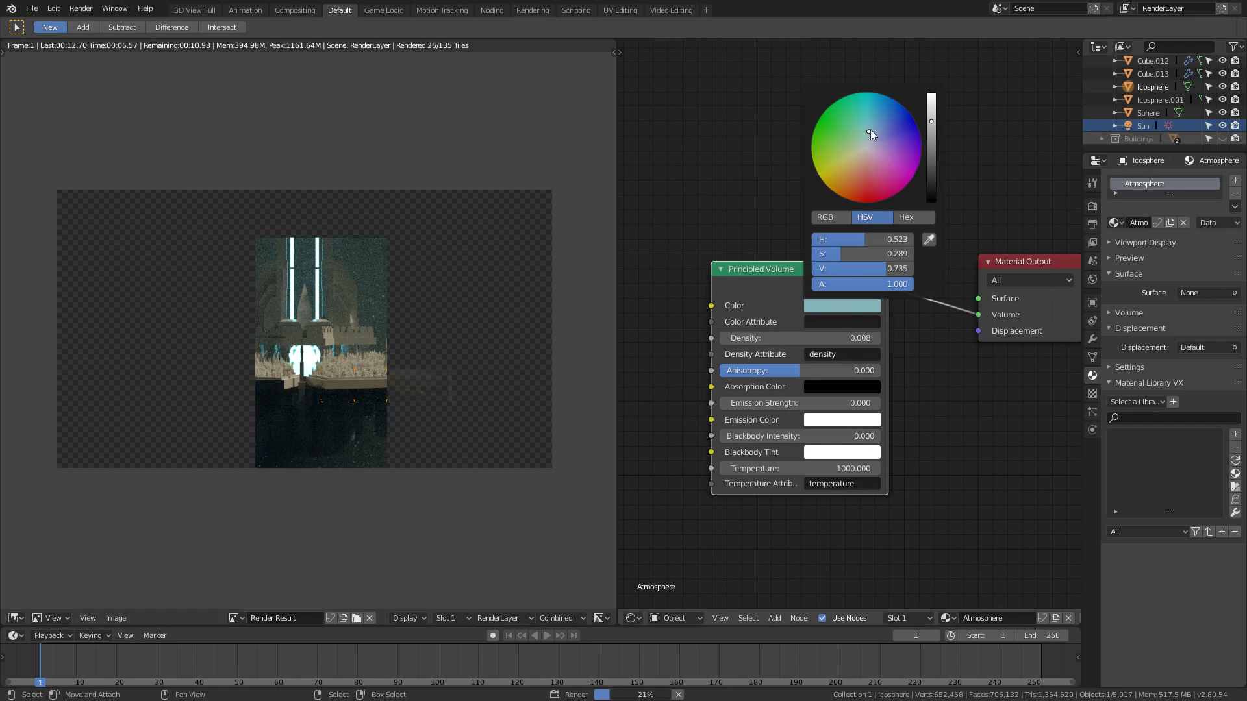
{"action": "left_click", "coordinate": [875, 135]}
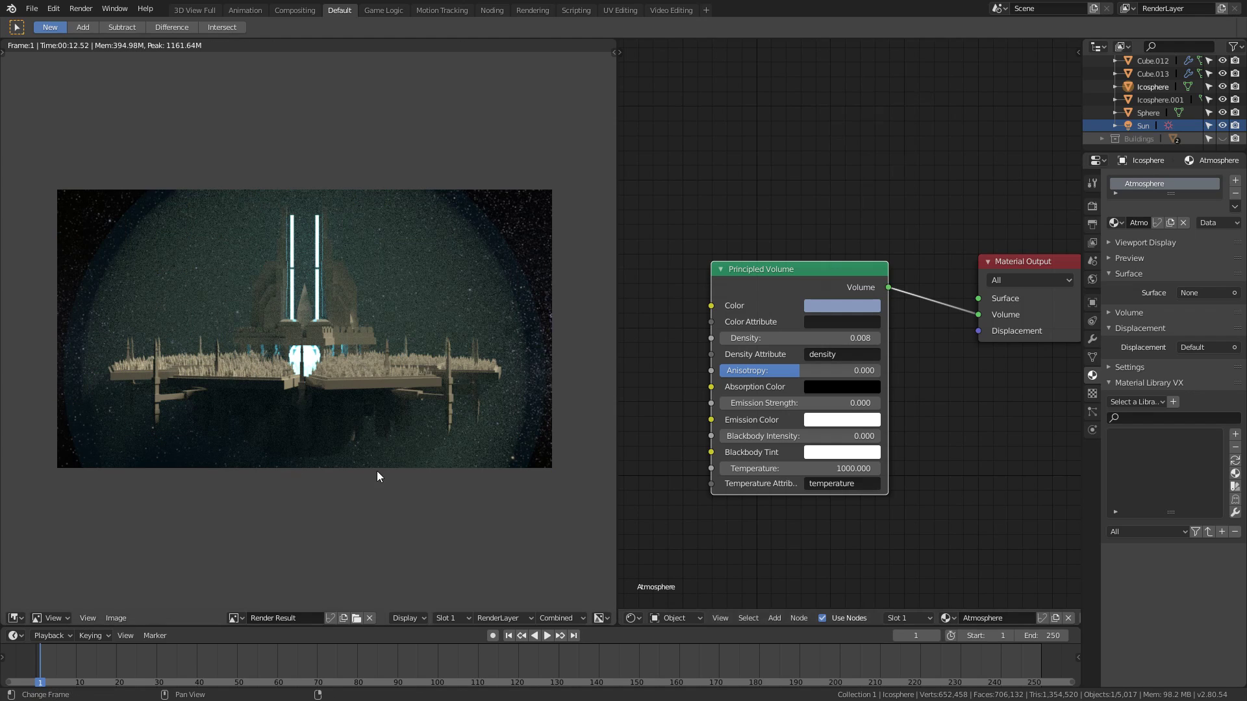
- Set the render tiles to 256×256 under Performance and render the final frame
{"action": "left_click", "coordinate": [1094, 207]}
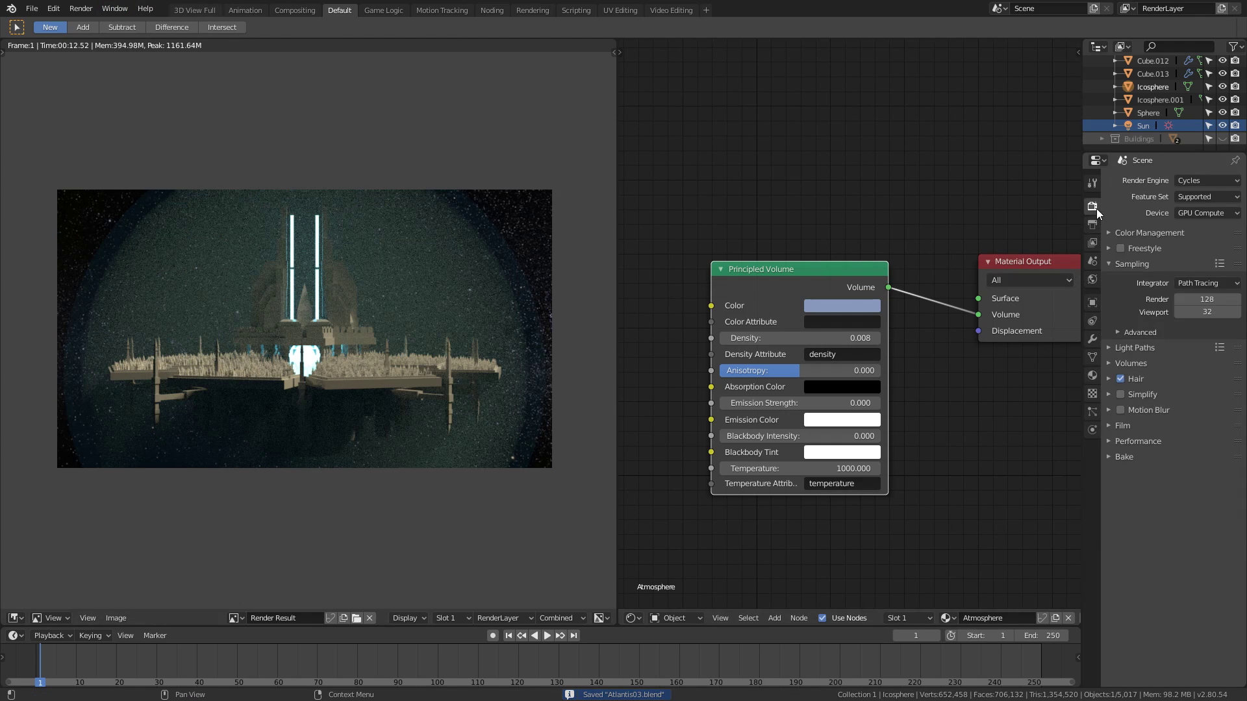
{"action": "left_click", "coordinate": [1110, 442]}
{"action": "left_click", "coordinate": [1206, 528]}
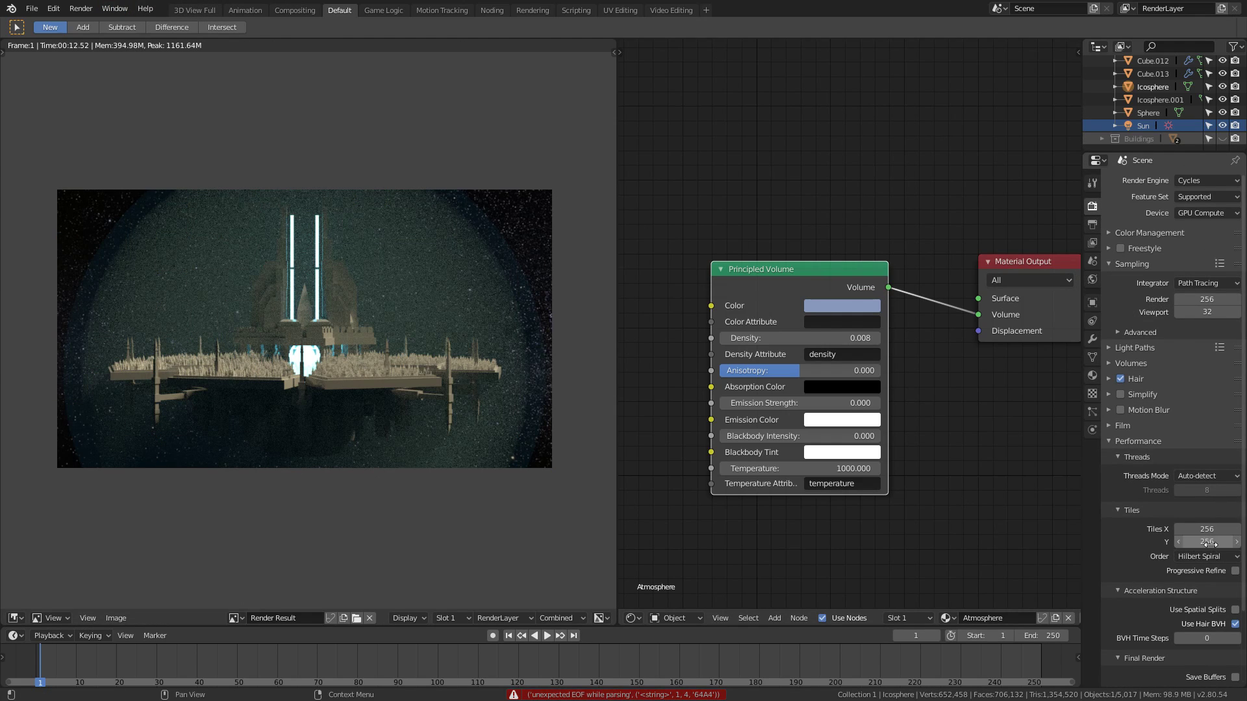
{"action": "key", "text": "F12"}
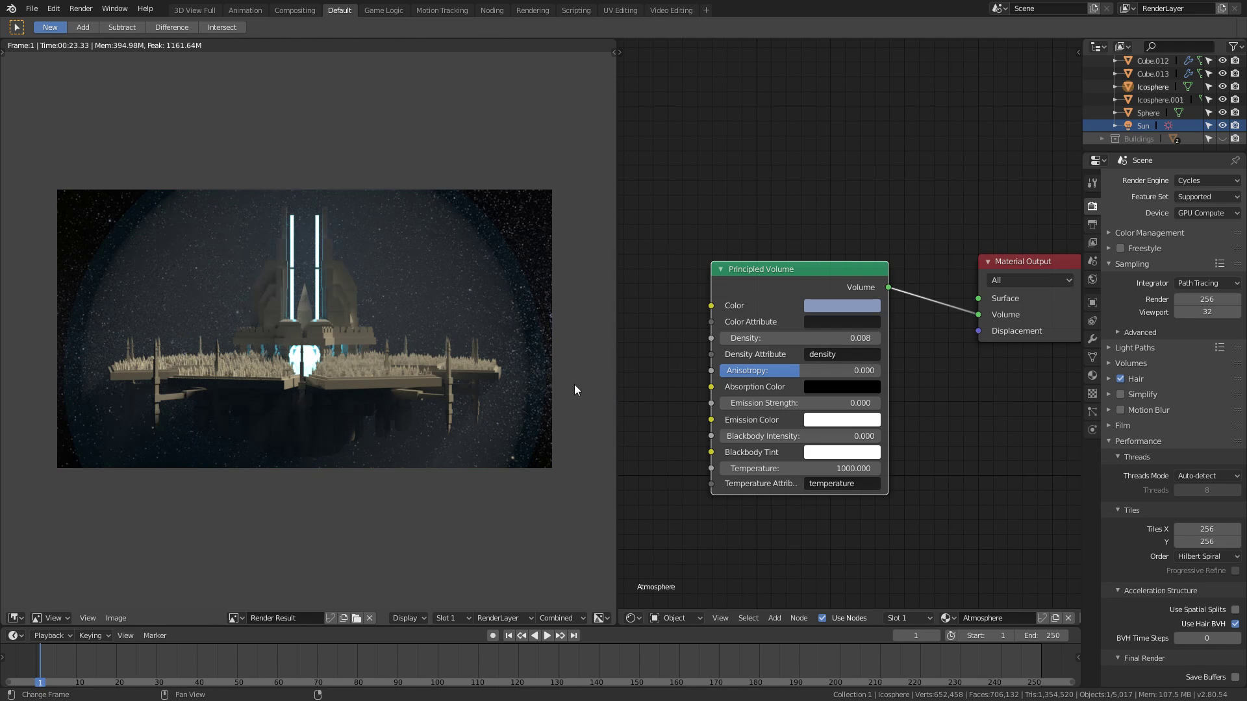
{"action": "scroll", "coordinate": [562, 370], "scroll_direction": "up", "scroll_amount": 1}
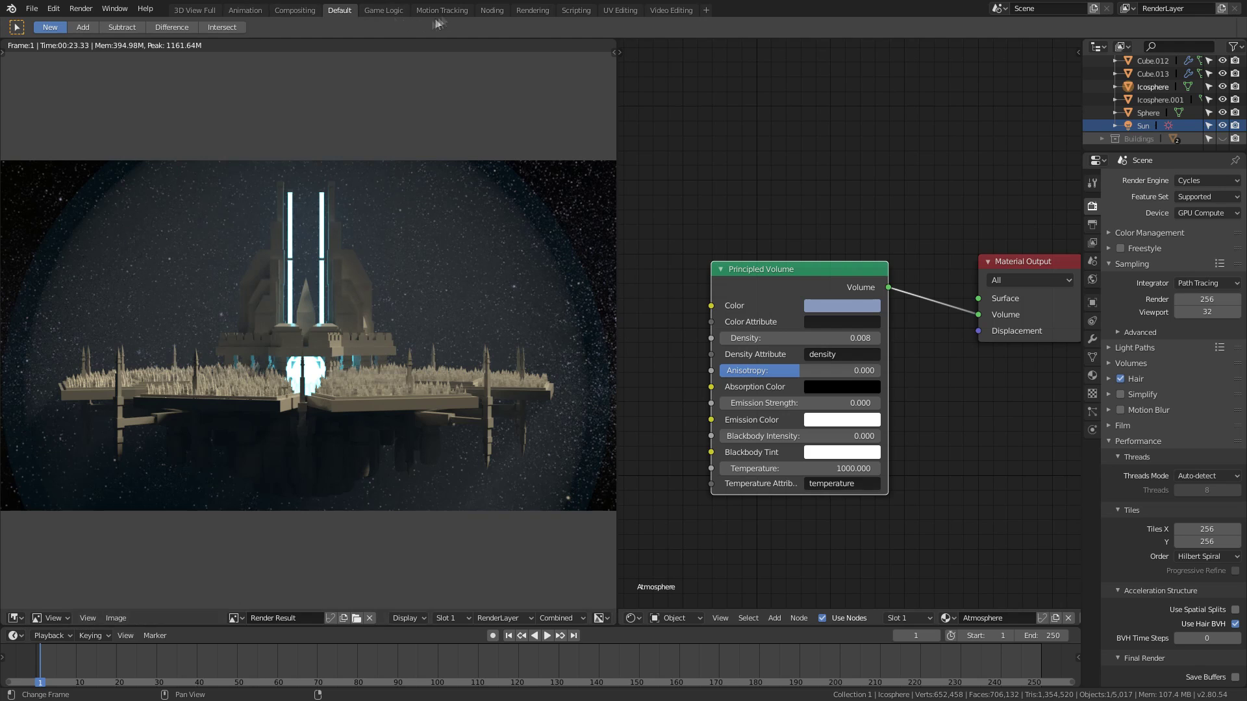
{"action": "left_click", "coordinate": [295, 10]}
- Show the render as a backdrop and add Glare nodes fed by the render, one set to Fog Glow
{"action": "left_click", "coordinate": [219, 134], "text": "ctrl+shift"}
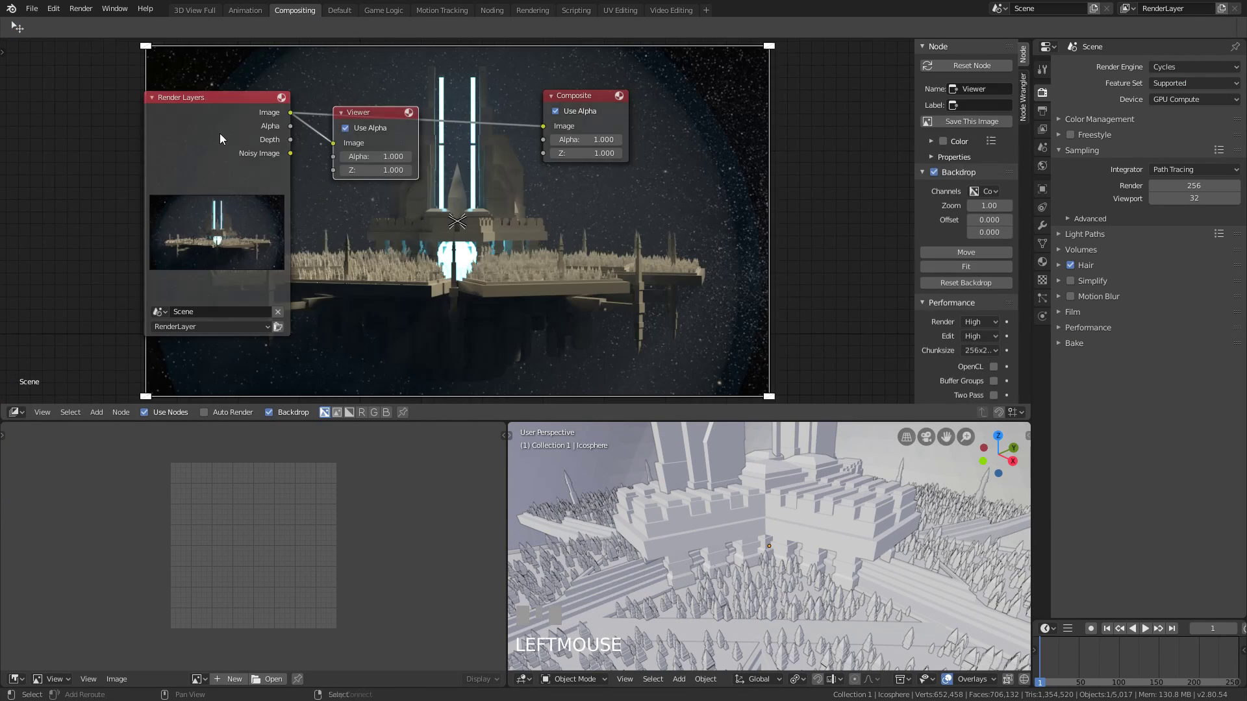
{"action": "key", "text": "Home"}
{"action": "key", "text": "shift+a"}
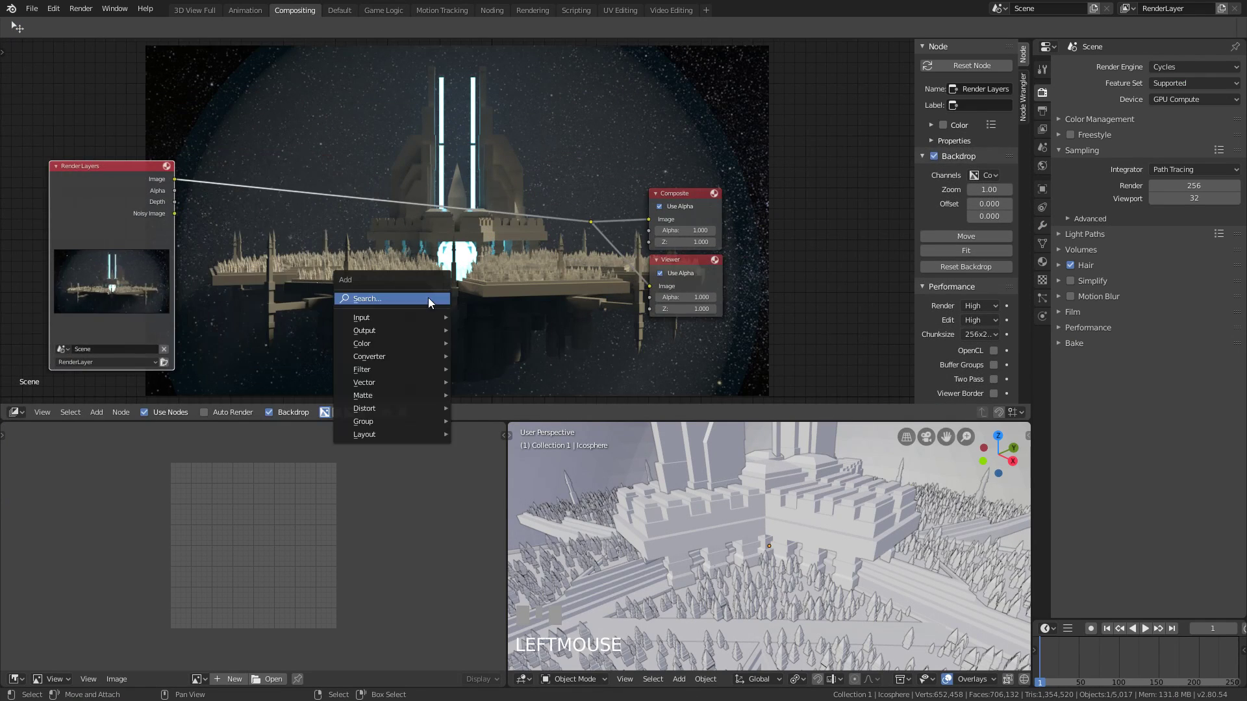
{"action": "mouse_move", "coordinate": [390, 368]}
{"action": "left_click", "coordinate": [488, 482]}
{"action": "left_click", "coordinate": [265, 221]}
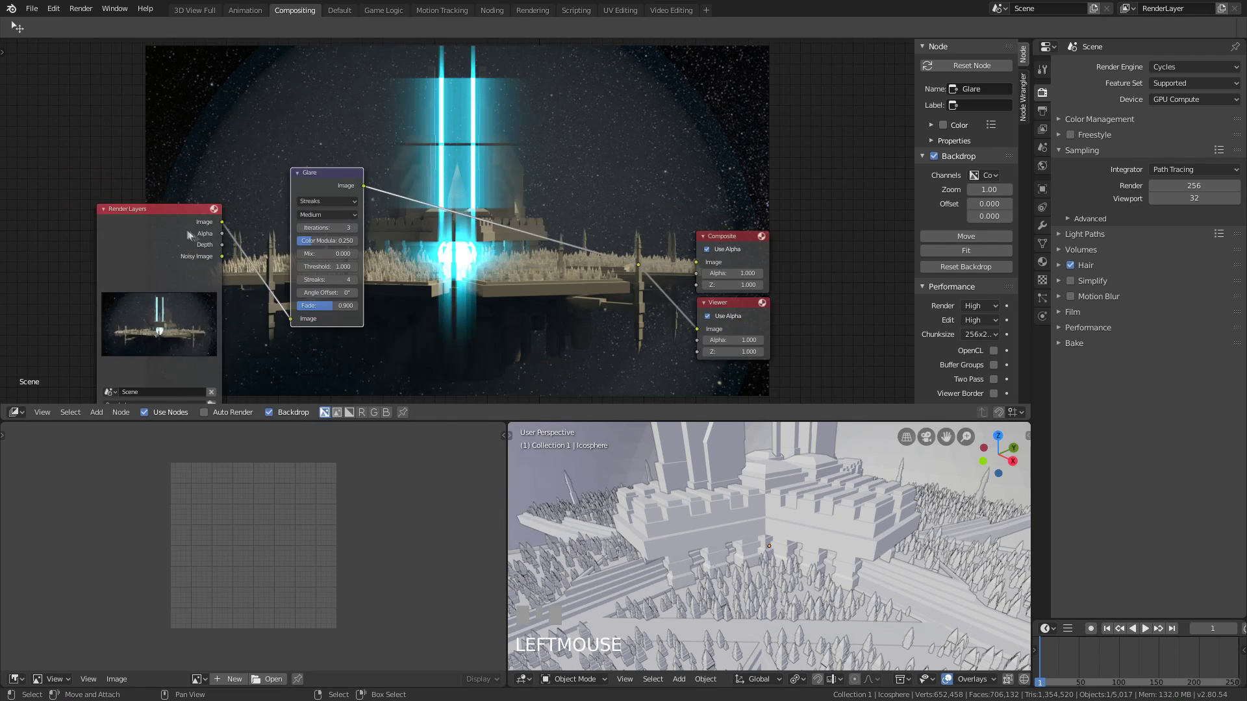
{"action": "left_click_drag", "start_coordinate": [79, 221], "coordinate": [205, 115]}
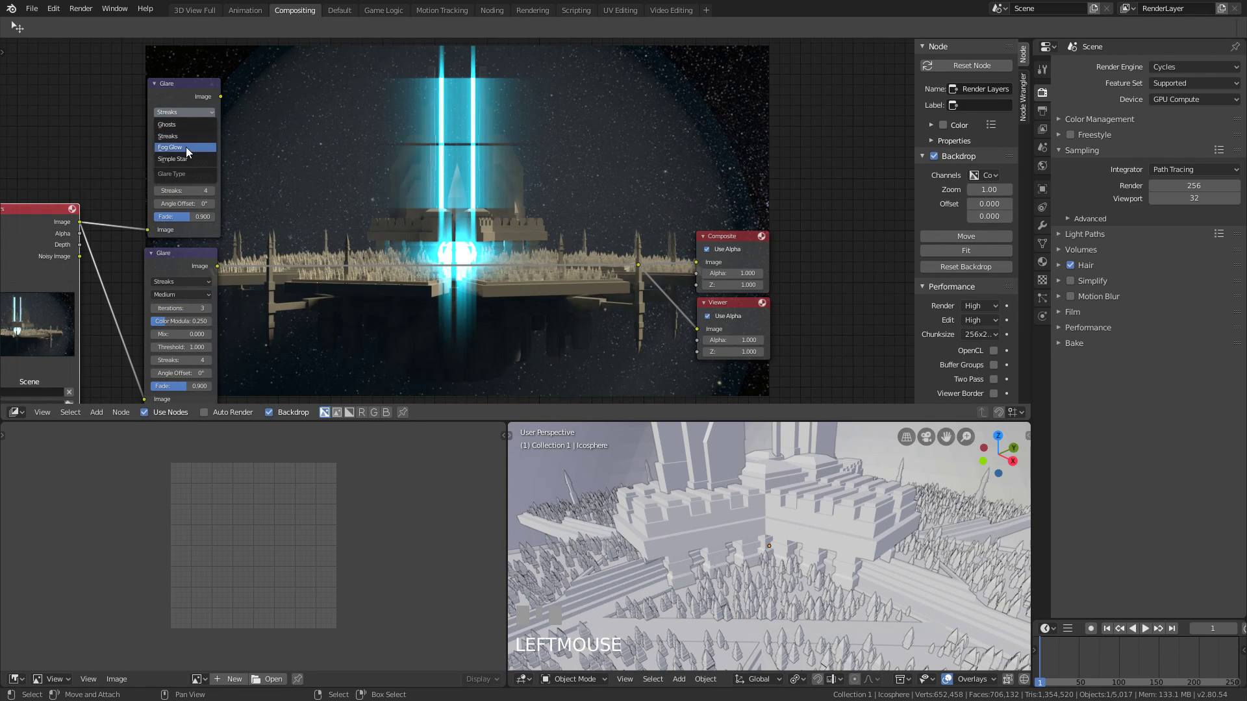
{"action": "left_click", "coordinate": [187, 147]}
{"action": "key", "text": "shift+d"}
- Combine the Glare outputs through two Color Mix nodes, linking in Glare.002
{"action": "key", "text": "shift+a"}
{"action": "mouse_move", "coordinate": [357, 134]}
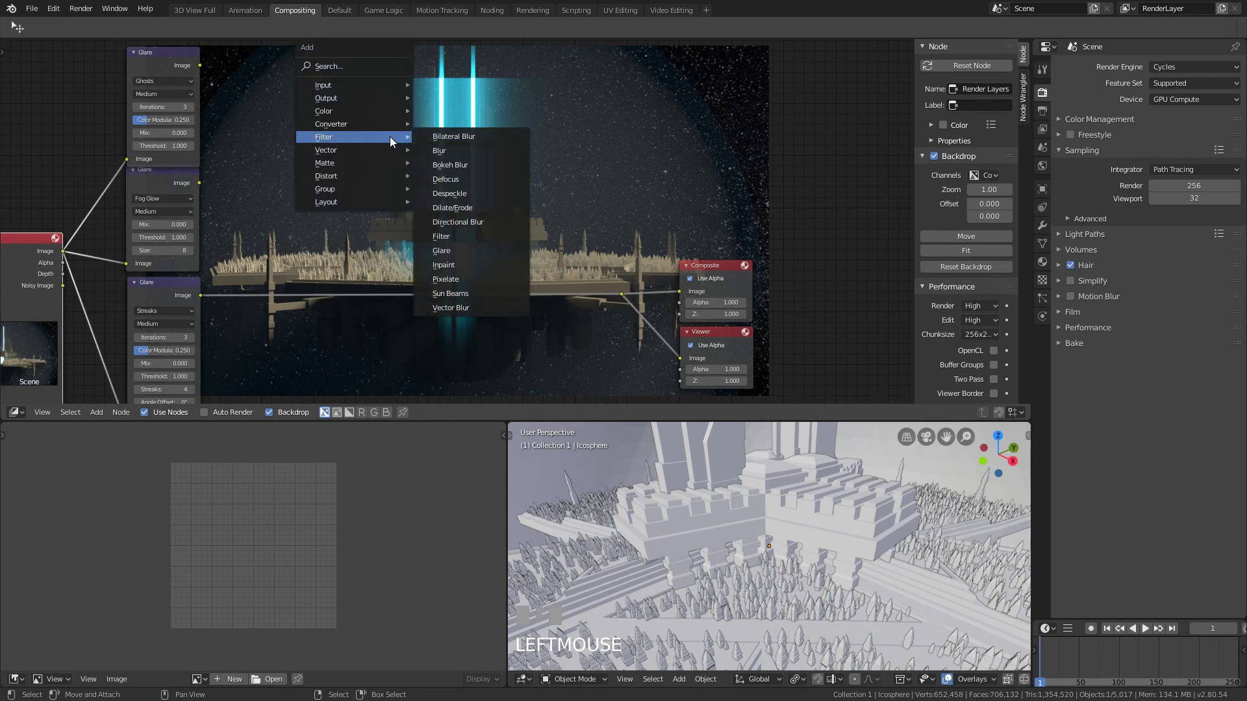
{"action": "left_click", "coordinate": [467, 245]}
{"action": "left_click", "coordinate": [351, 272]}
{"action": "key", "text": "shift+a"}
{"action": "left_click", "coordinate": [431, 306]}
{"action": "left_click", "coordinate": [478, 247]}
{"action": "left_click_drag", "start_coordinate": [199, 65], "coordinate": [446, 271]}
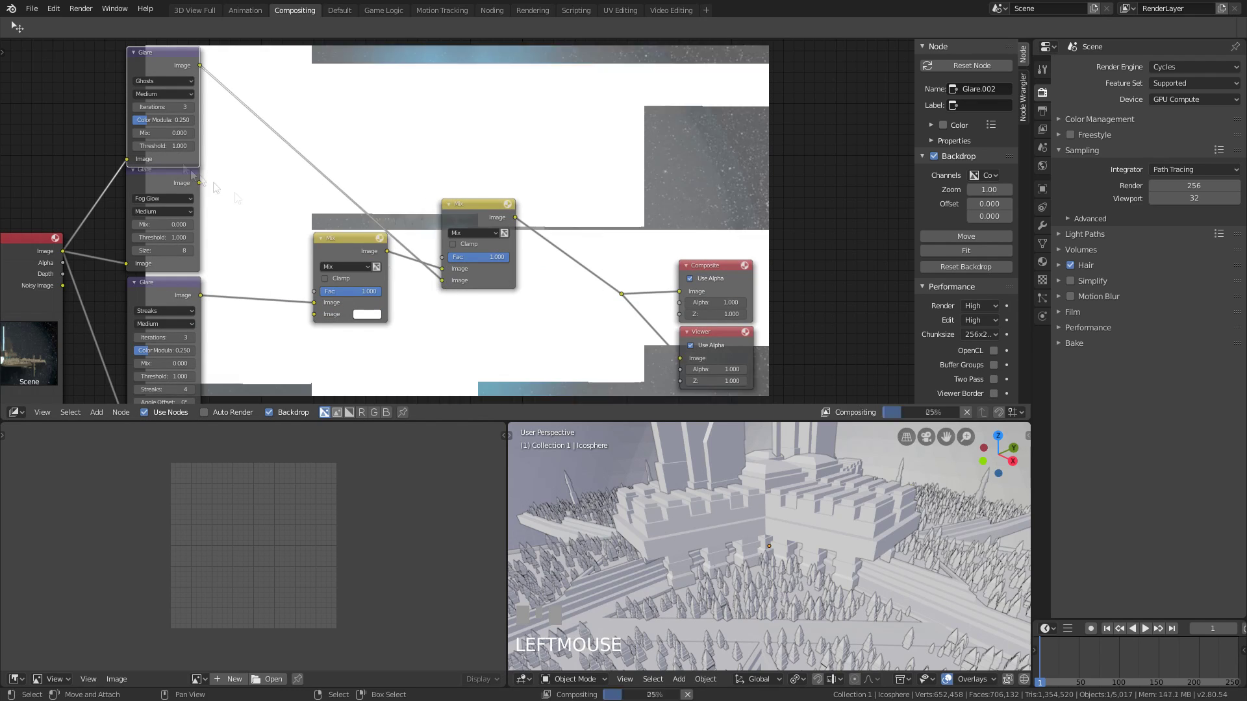
{"action": "middle_click_drag", "start_coordinate": [455, 272], "coordinate": [421, 357]}
- Lower the Mix factors to about 0.43 and 0.23 and shift the output nodes right
{"action": "left_click", "coordinate": [129, 255]}
{"action": "left_click_drag", "start_coordinate": [337, 376], "coordinate": [313, 376]}
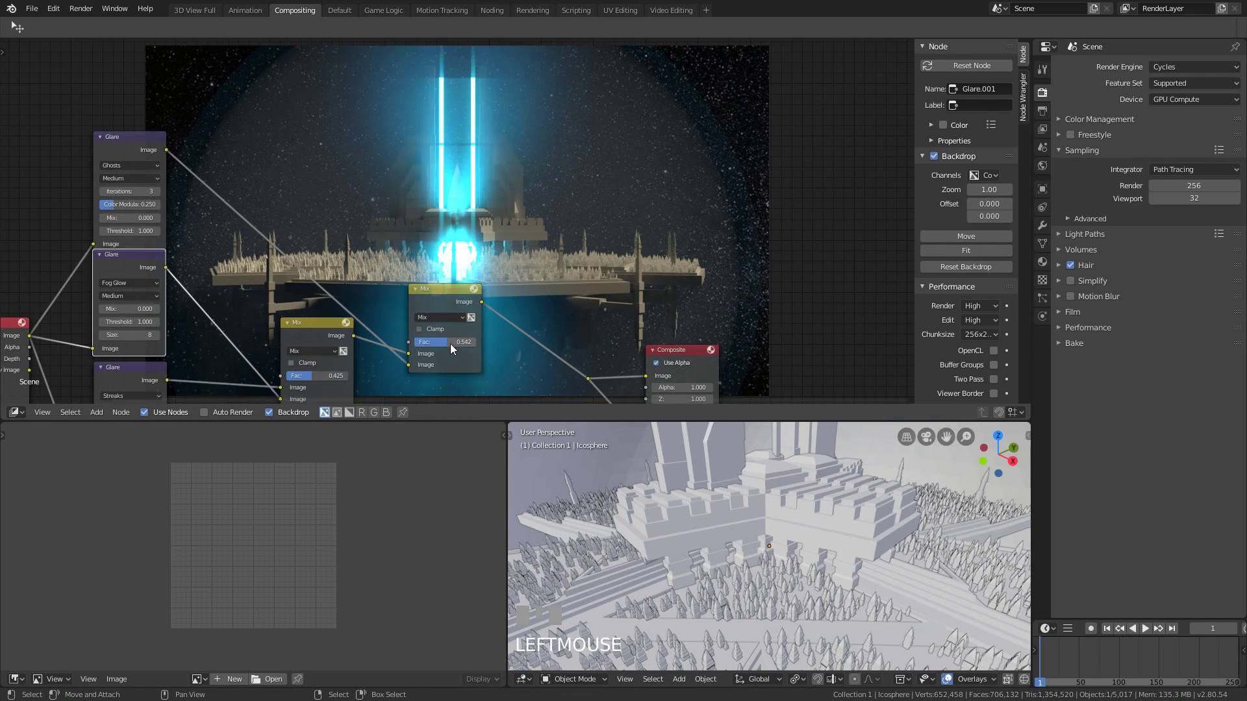
{"action": "left_click_drag", "start_coordinate": [464, 341], "coordinate": [416, 342]}
{"action": "key", "text": "ctrl+space"}
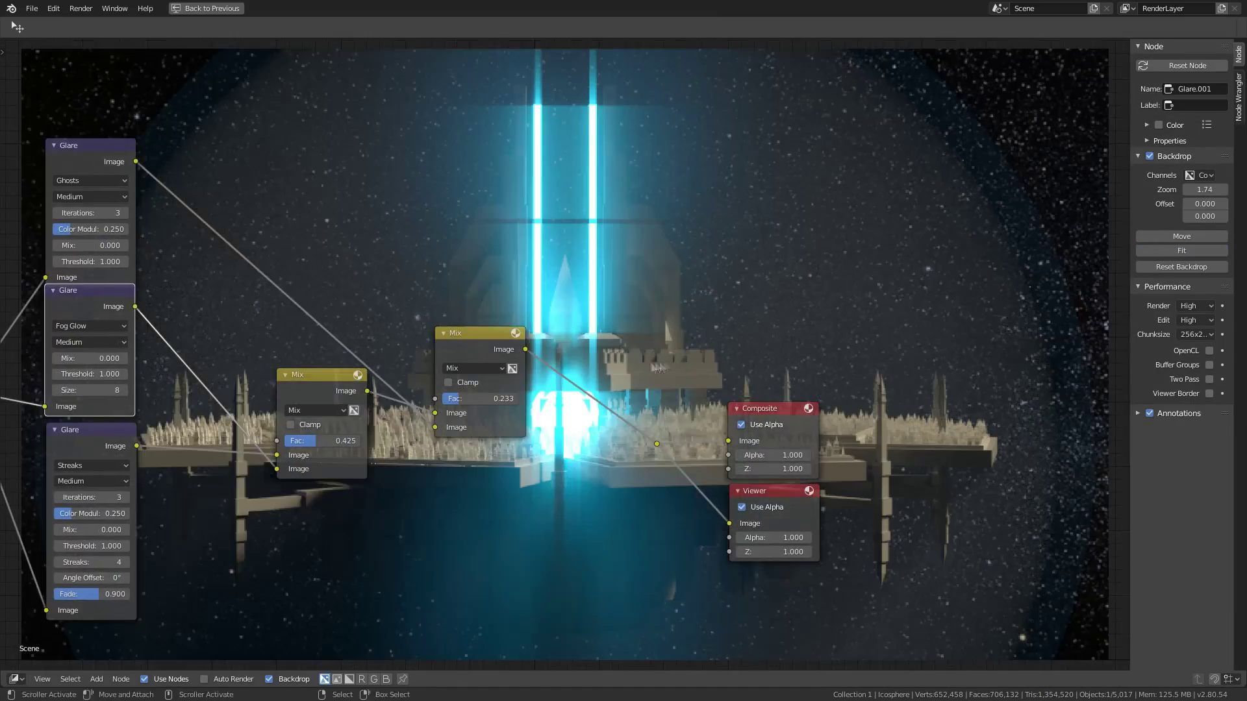
{"action": "scroll", "coordinate": [520, 443], "scroll_direction": "down", "scroll_amount": 2}
{"action": "middle_click_drag", "start_coordinate": [521, 443], "coordinate": [462, 384]}
{"action": "left_click_drag", "start_coordinate": [689, 471], "coordinate": [927, 482]}
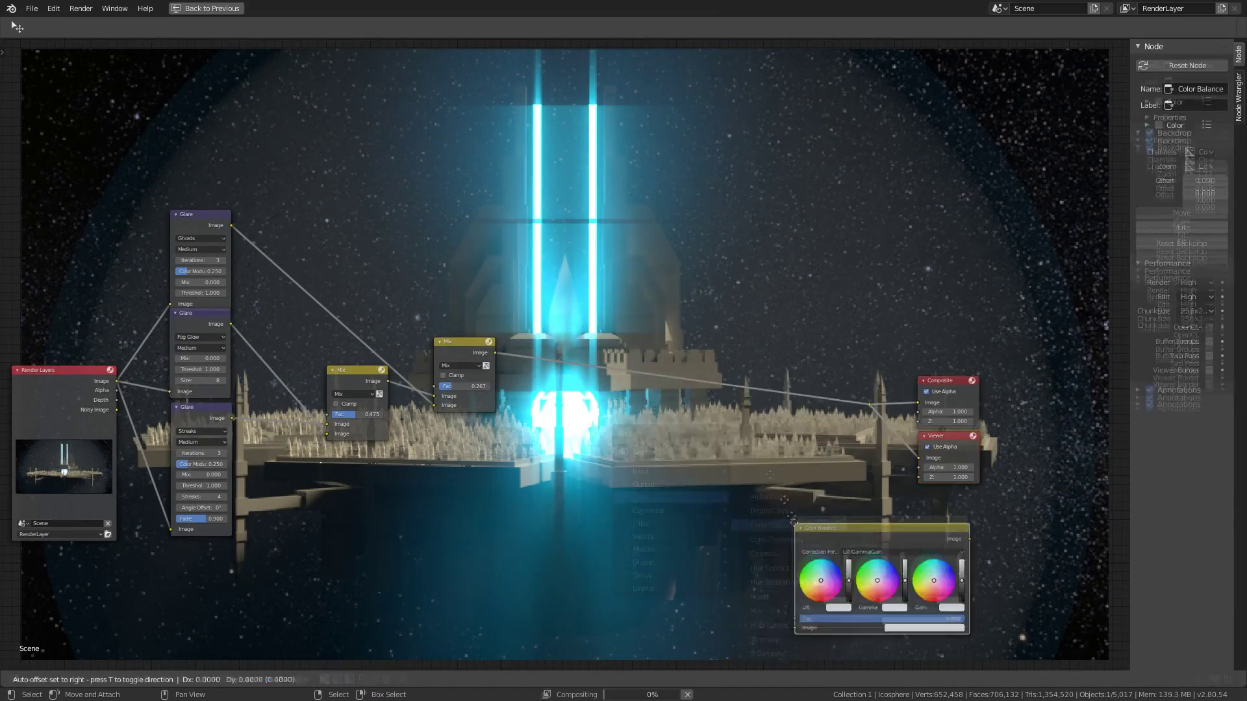
- Add a Color Balance node before the output with pinkish-purple lift and adjusted gamma and gain
{"action": "key", "text": "KP_Decimal"}
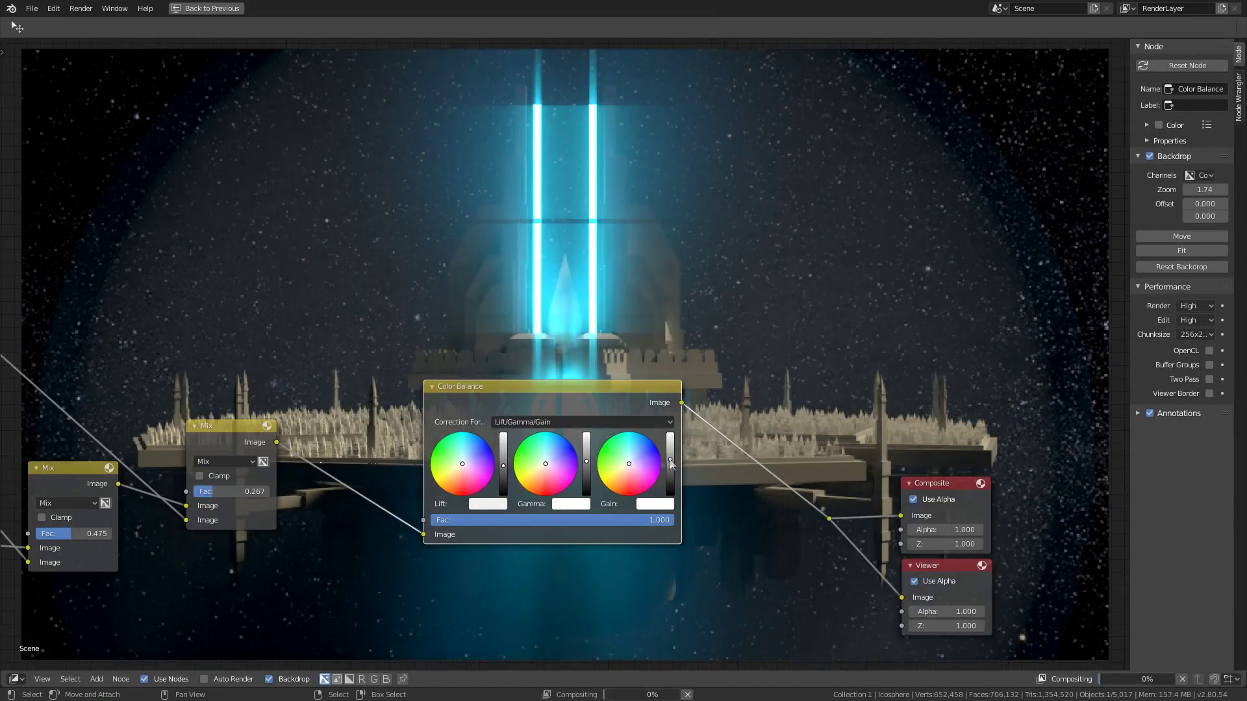
{"action": "middle_click_drag", "start_coordinate": [671, 464], "coordinate": [423, 587]}
{"action": "left_click_drag", "start_coordinate": [341, 595], "coordinate": [341, 602]}
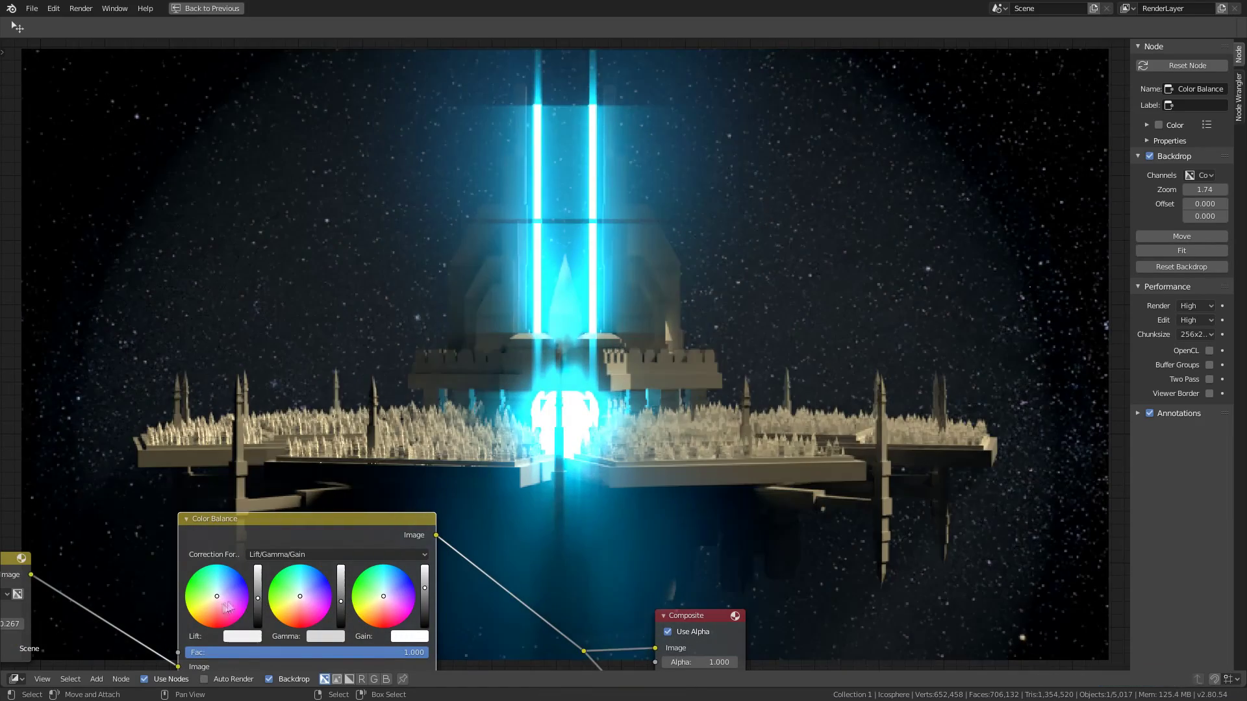
{"action": "left_click", "coordinate": [225, 604]}
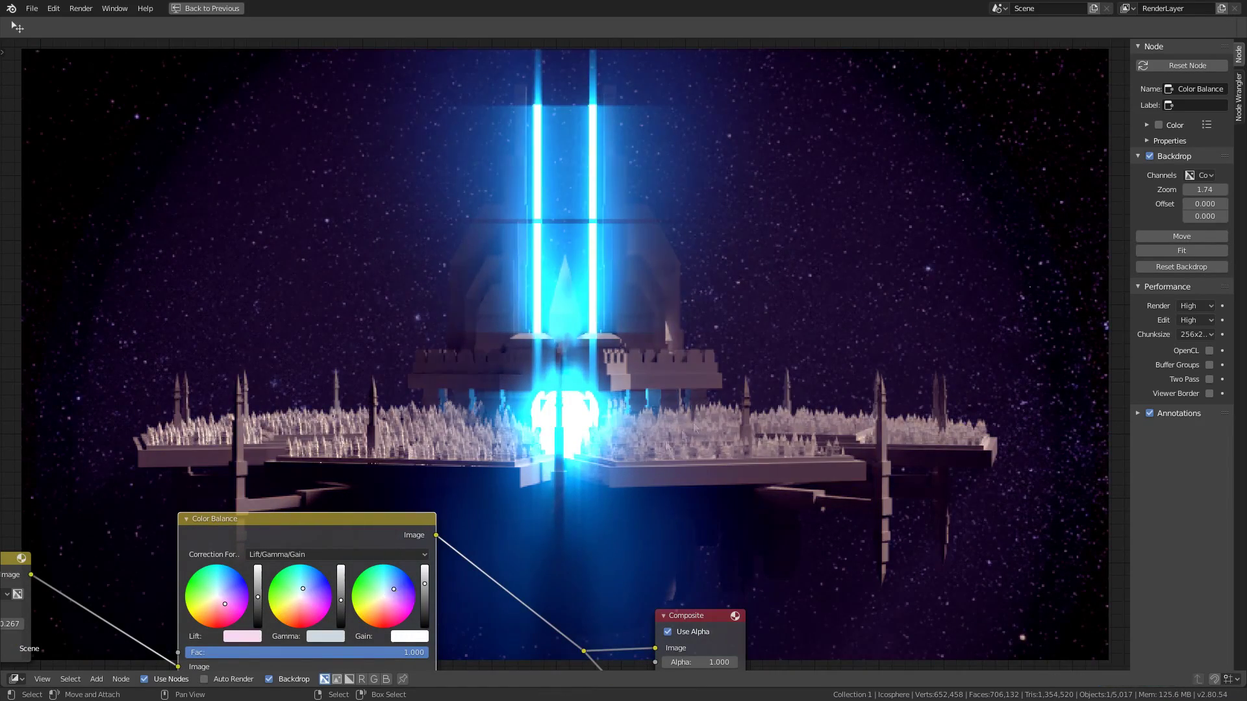
{"action": "scroll", "coordinate": [427, 584], "scroll_direction": "down", "scroll_amount": 3}
{"action": "scroll", "coordinate": [403, 553], "scroll_direction": "up", "scroll_amount": 1}
{"action": "scroll", "coordinate": [363, 552], "scroll_direction": "up", "scroll_amount": 1}
{"action": "left_click", "coordinate": [345, 550]}
{"action": "scroll", "coordinate": [318, 565], "scroll_direction": "down", "scroll_amount": 3}
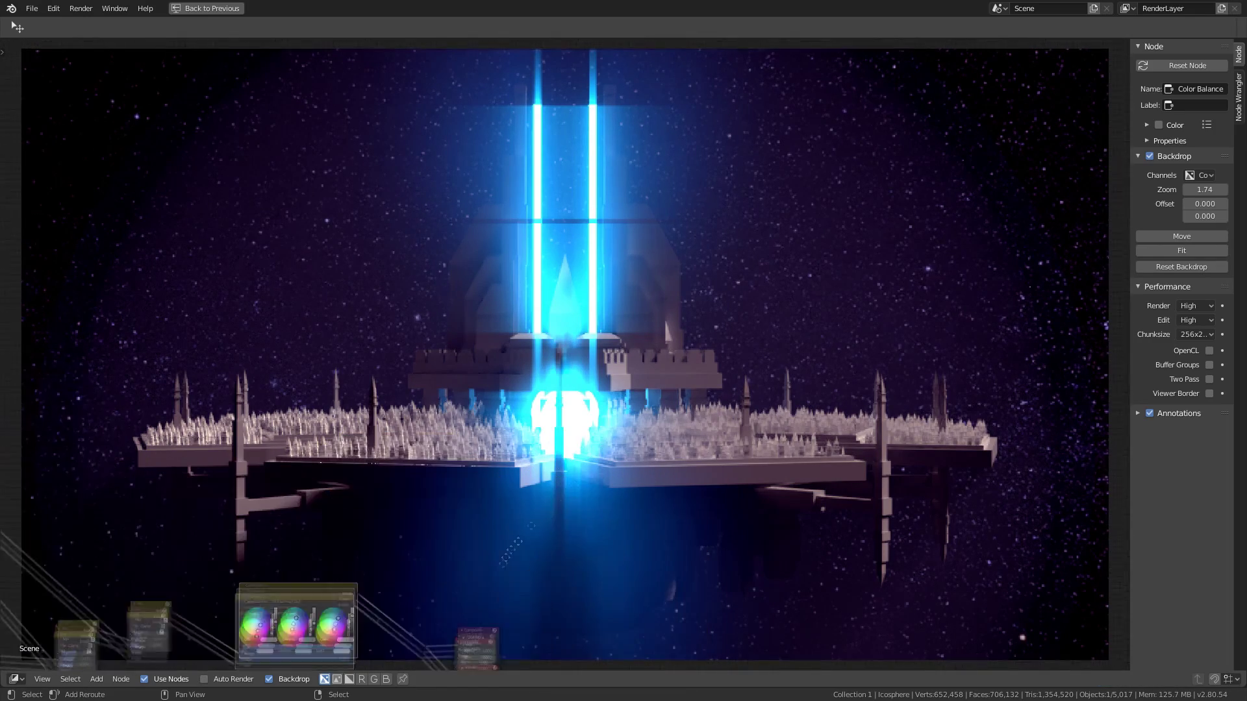
{"action": "scroll", "coordinate": [389, 556], "scroll_direction": "up", "scroll_amount": 2}
{"action": "left_click", "coordinate": [395, 553]}
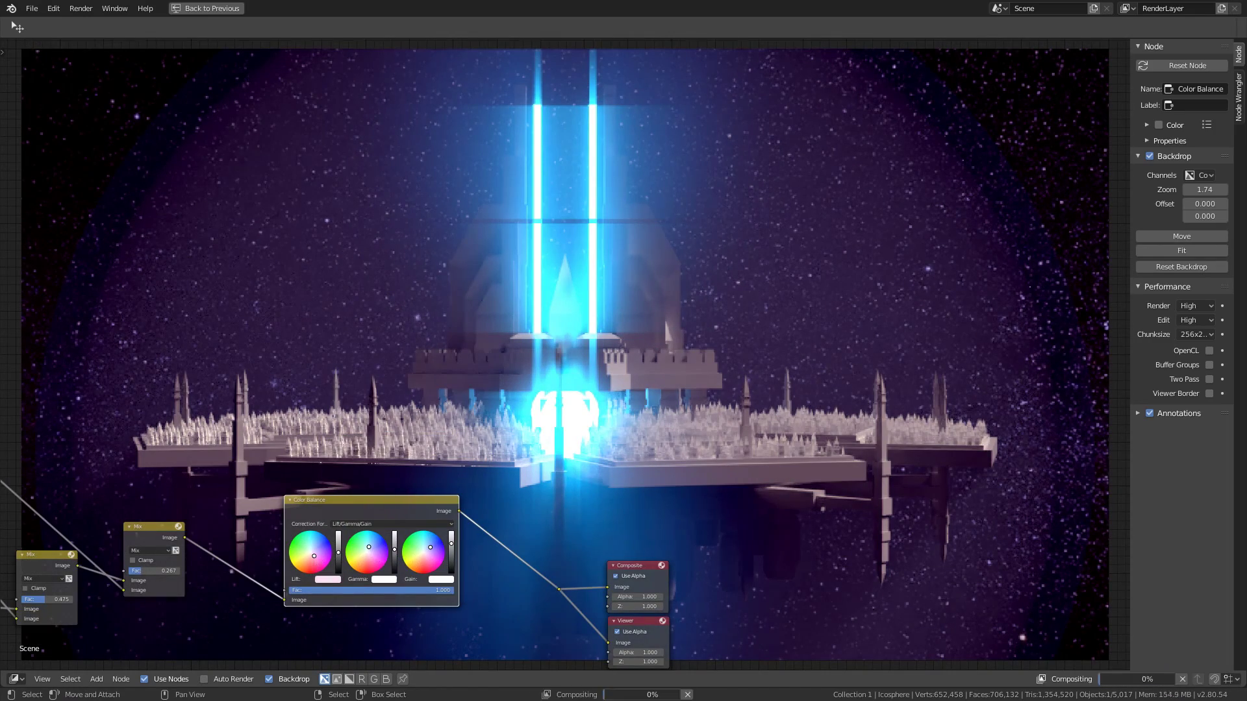
- Restore the normal compositing layout and view the render result full window
{"action": "middle_click_drag", "start_coordinate": [364, 571], "coordinate": [645, 240]}
{"action": "scroll", "coordinate": [626, 474], "scroll_direction": "down", "scroll_amount": 1}
{"action": "scroll", "coordinate": [645, 240], "scroll_direction": "up", "scroll_amount": 2}
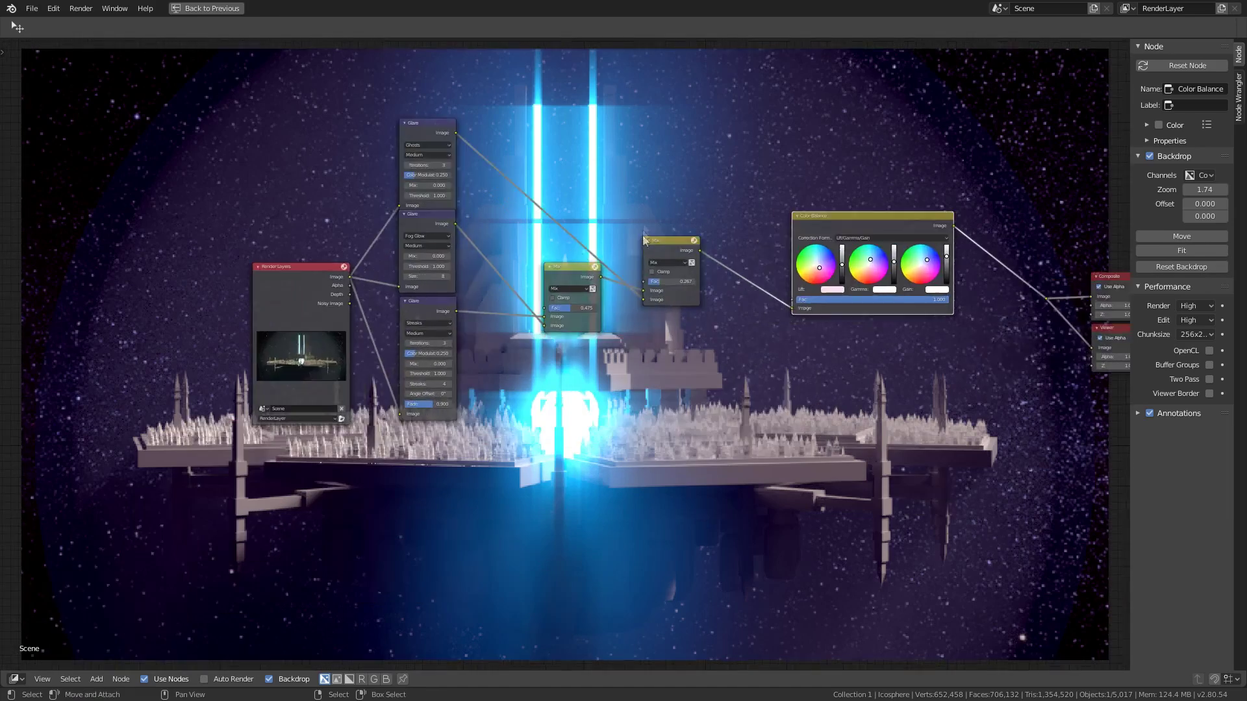
{"action": "key", "text": "ctrl+space"}
{"action": "left_click", "coordinate": [792, 216]}
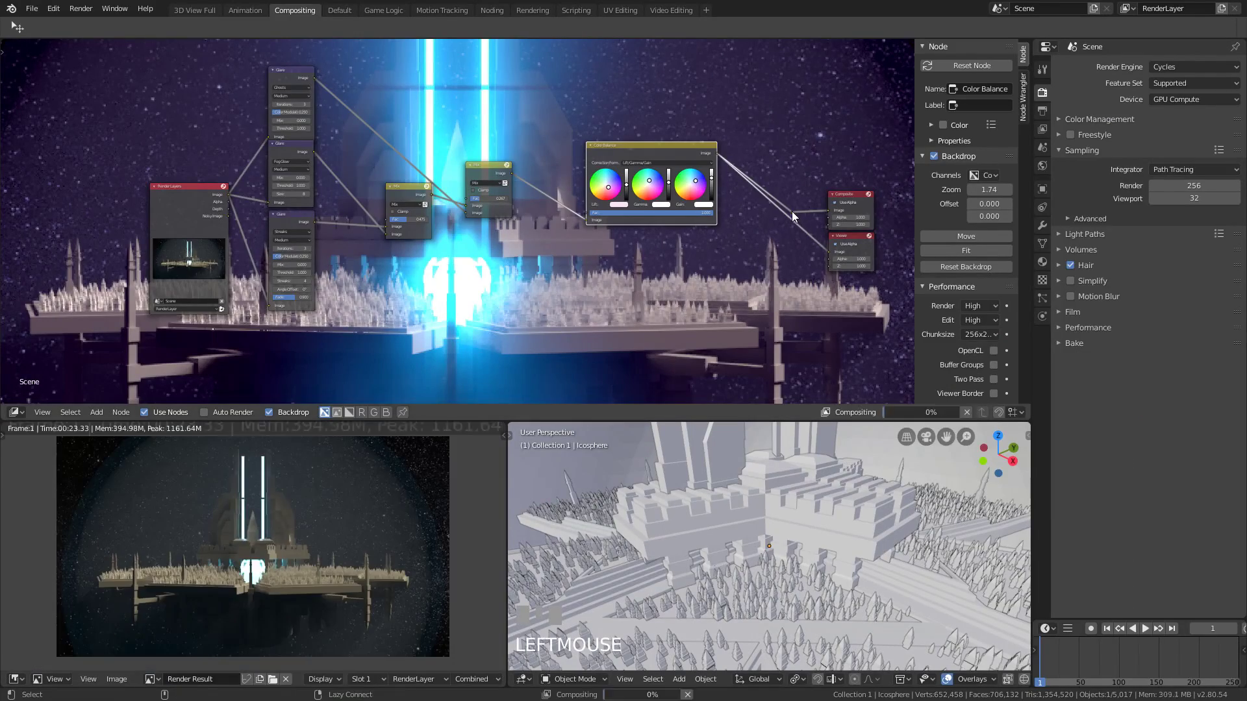
{"action": "left_click", "coordinate": [792, 216], "text": "ctrl+shift"}
{"action": "key", "text": "F11"}
- Save the render image, completing the name from the existing 'Atl…' file and adding '_02'
{"action": "key", "text": "shift+alt+s"}
{"action": "left_click", "coordinate": [239, 59]}
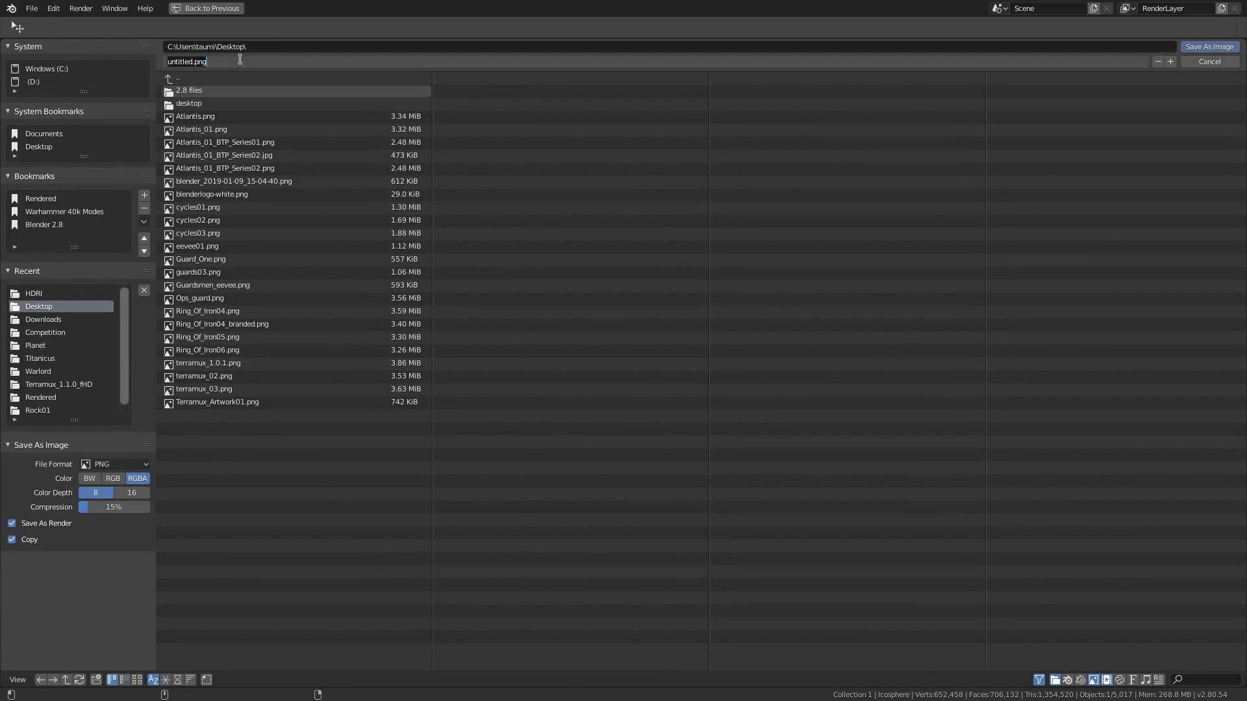
{"action": "type", "text": "Atl"}
{"action": "key", "text": "Tab"}
{"action": "type", "text": "_02"}
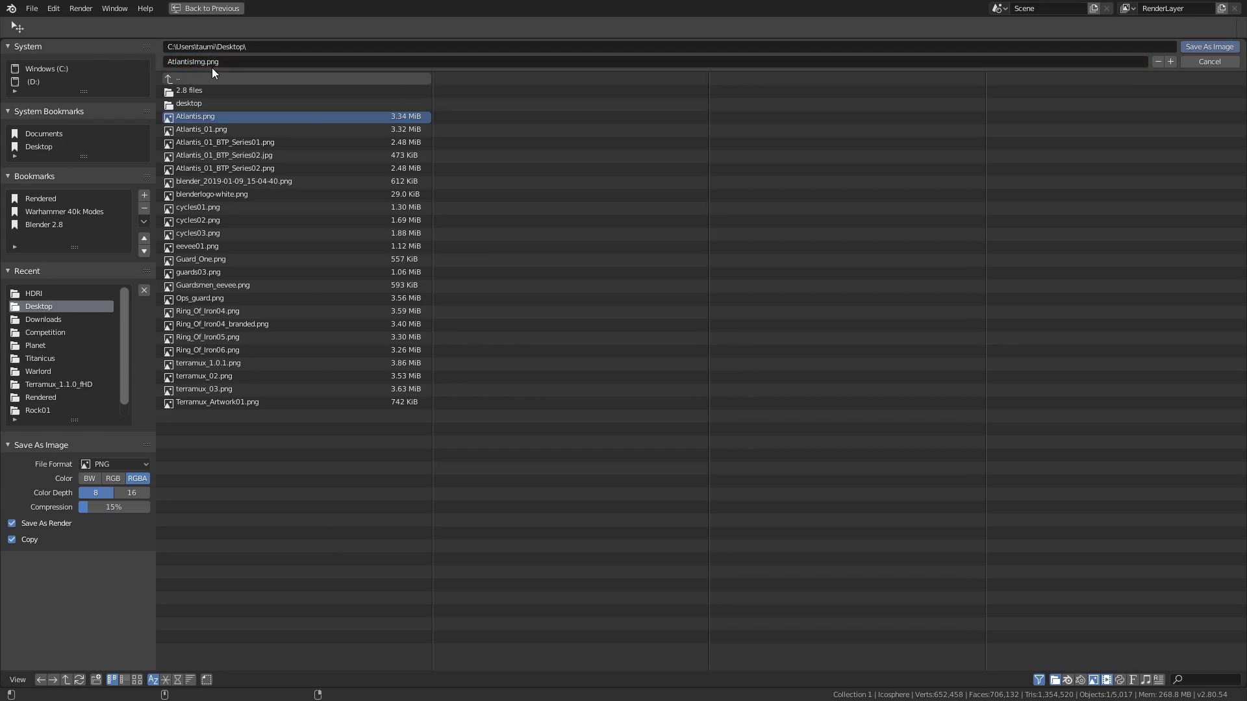
{"action": "key", "text": "Return"}
- Switch to the Default workspace, turn the image area into a 3D Viewport and add a cube
{"action": "left_click", "coordinate": [206, 7]}
{"action": "left_click", "coordinate": [245, 9]}
{"action": "left_click", "coordinate": [339, 10]}
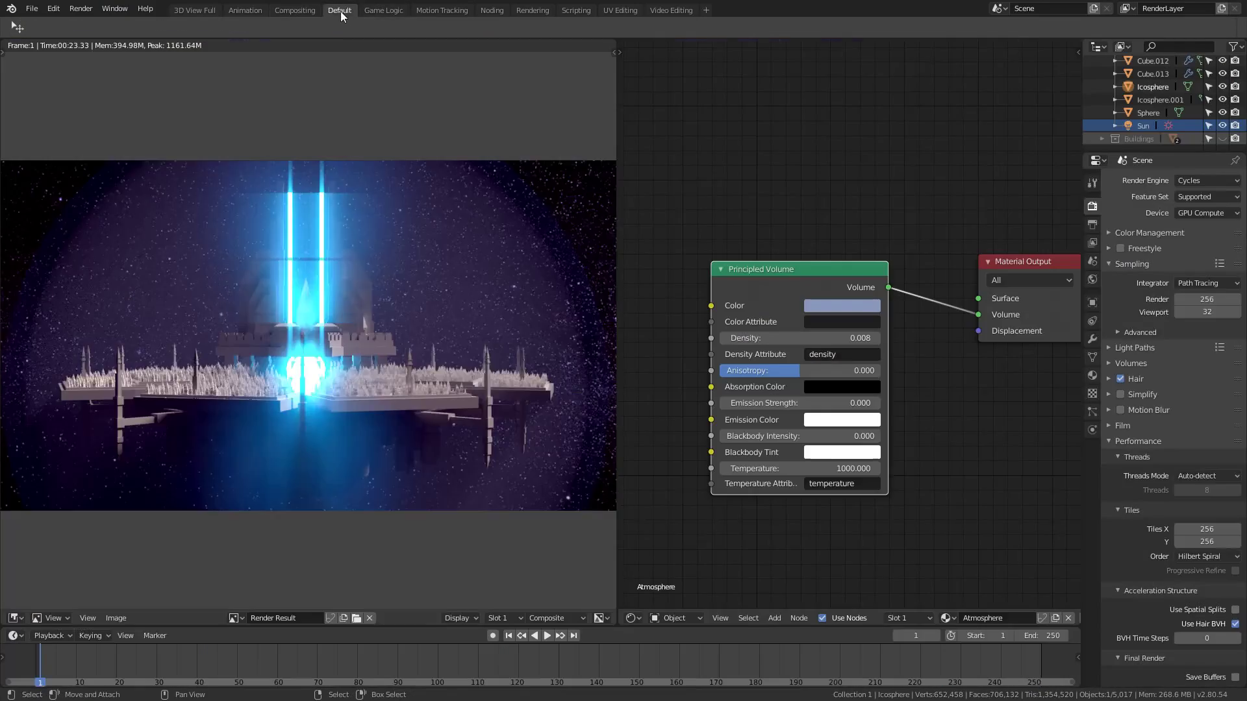
{"action": "left_click", "coordinate": [37, 618]}
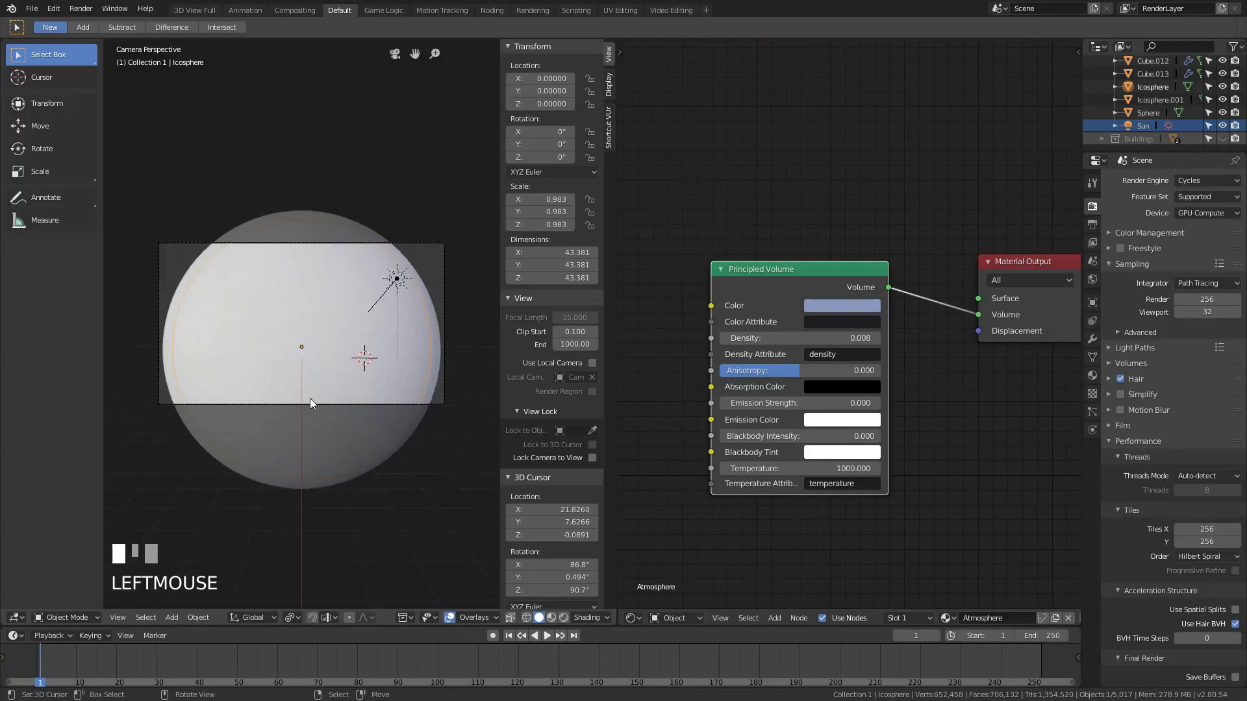
{"action": "middle_click_drag", "start_coordinate": [310, 399], "coordinate": [364, 390], "text": "shift"}
{"action": "scroll", "coordinate": [302, 325], "scroll_direction": "up", "scroll_amount": 2}
{"action": "key", "text": "shift+a"}
- In face mode, extrude and shrink the cube's front face into the first hull sections
{"action": "key", "text": "Tab"}
{"action": "left_click", "coordinate": [325, 373]}
{"action": "key", "text": "e"}
{"action": "key", "text": "s"}
{"action": "left_click", "coordinate": [366, 404]}
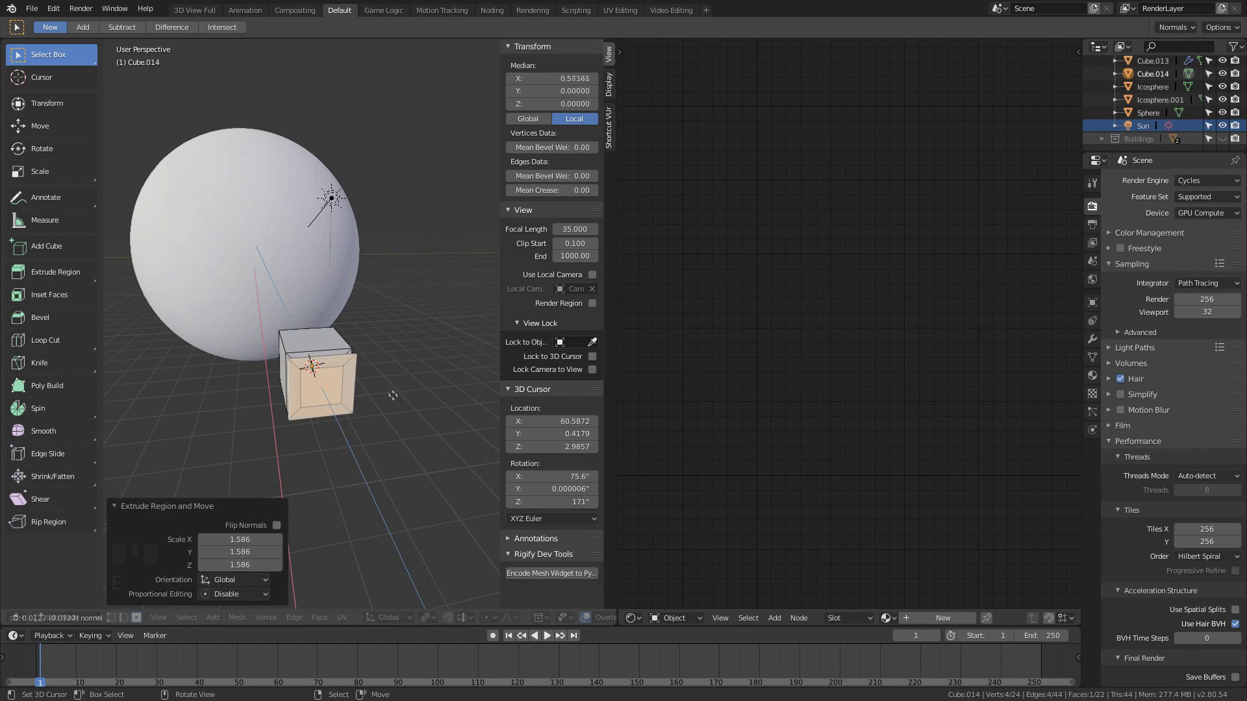
{"action": "key", "text": "e"}
{"action": "left_click", "coordinate": [367, 432]}
{"action": "middle_click_drag", "start_coordinate": [367, 431], "coordinate": [374, 350]}
{"action": "key", "text": "e"}
{"action": "key", "text": "s"}
{"action": "left_click", "coordinate": [372, 351]}
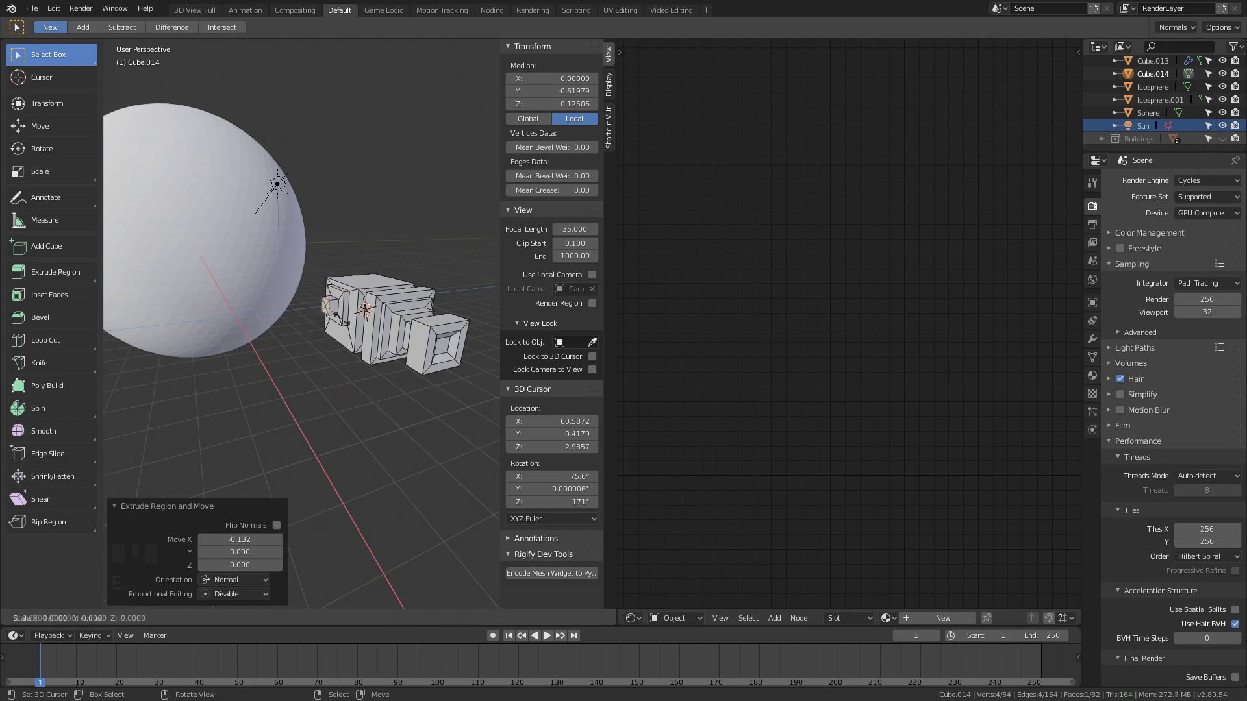
- Extrude further hull sections, shrinking one face to about 0.39
{"action": "key", "text": "e"}
{"action": "left_click", "coordinate": [329, 319]}
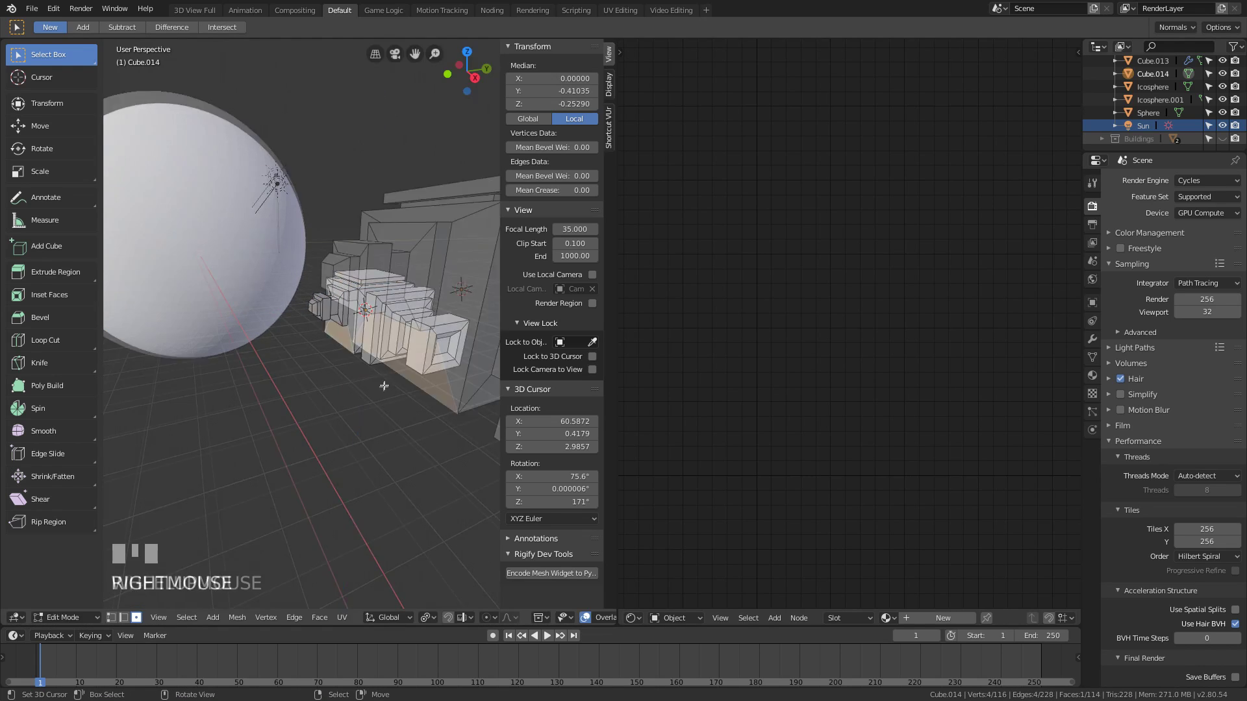
{"action": "middle_click_drag", "start_coordinate": [329, 319], "coordinate": [402, 281]}
{"action": "key", "text": "s"}
{"action": "left_click", "coordinate": [403, 280]}
{"action": "key", "text": "e"}
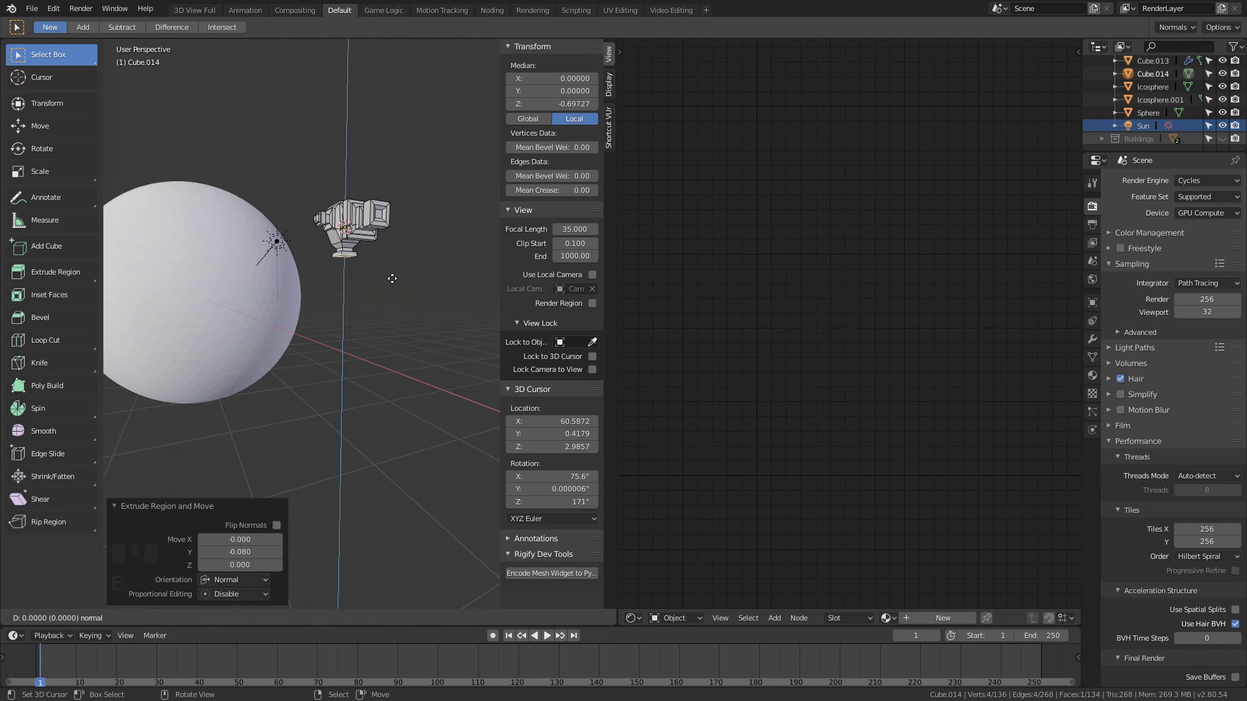
{"action": "left_click", "coordinate": [377, 276]}
{"action": "key", "text": "s"}
{"action": "left_click", "coordinate": [376, 277]}
{"action": "middle_click_drag", "start_coordinate": [377, 276], "coordinate": [351, 292]}
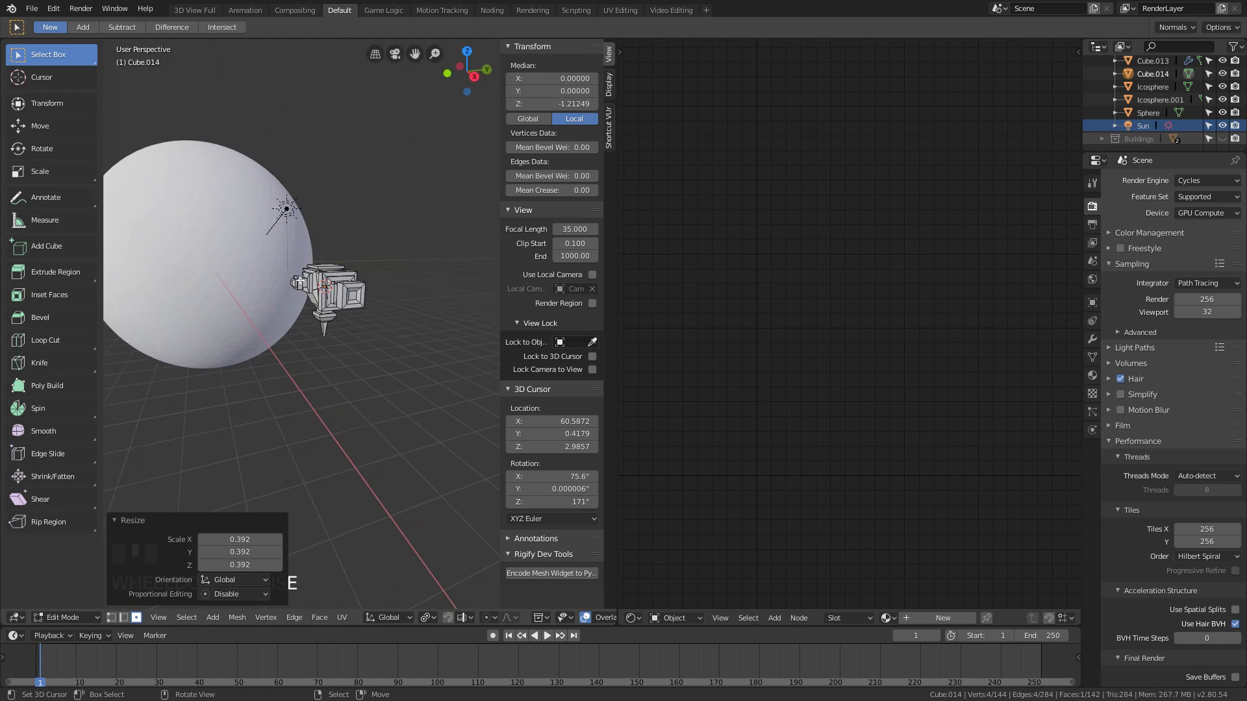
- Extrude a final face scaled to about half and select the whole ship mesh
{"action": "key", "text": "e"}
{"action": "key", "text": "s"}
{"action": "left_click", "coordinate": [350, 279]}
{"action": "scroll", "coordinate": [351, 279], "scroll_direction": "up", "scroll_amount": 2}
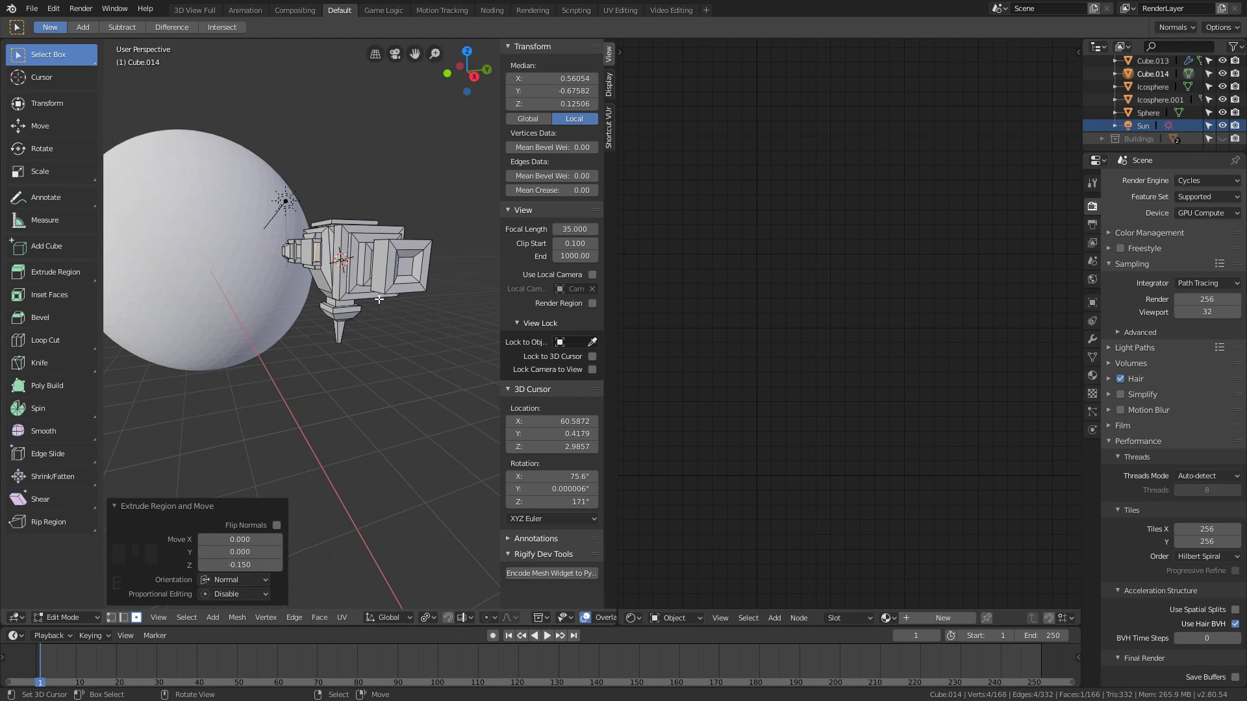
{"action": "right_click", "coordinate": [379, 300], "text": "shift"}
{"action": "key", "text": "a"}
{"action": "left_click", "coordinate": [1092, 375]}
- Assign the Lights emission material to the ship's front face in a new material slot
{"action": "right_click", "coordinate": [406, 267]}
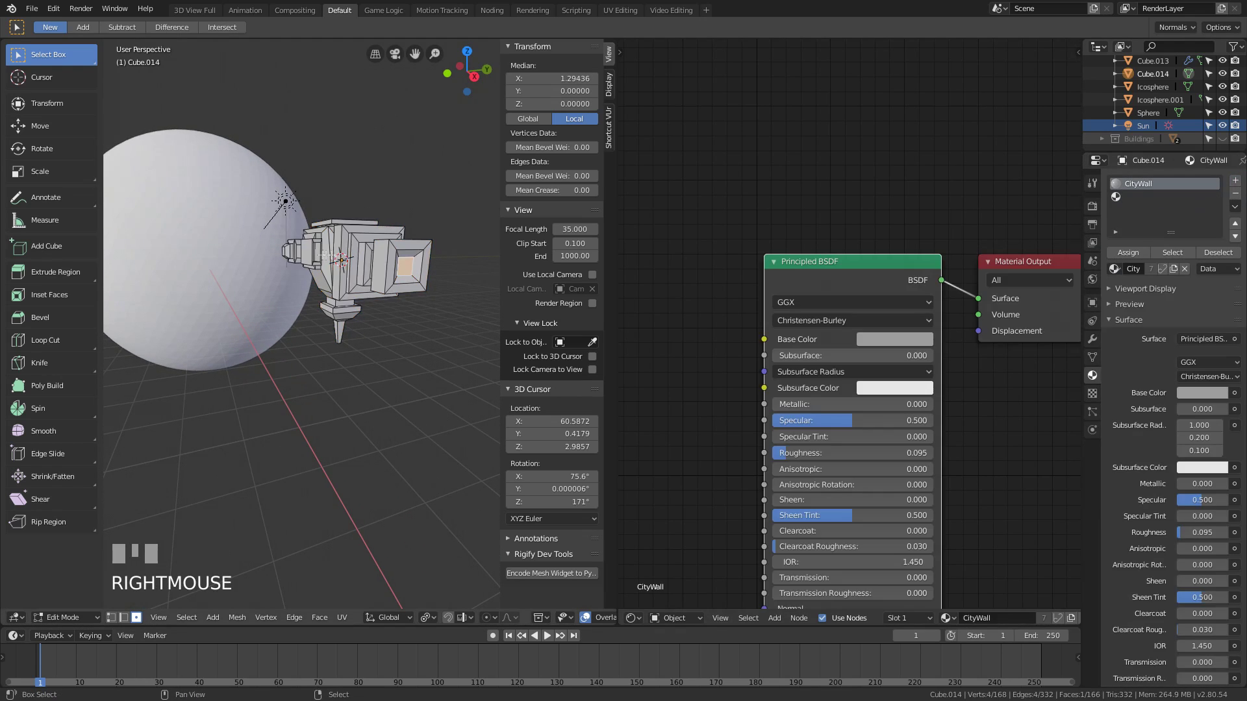
{"action": "middle_click_drag", "start_coordinate": [324, 255], "coordinate": [364, 273]}
{"action": "left_click", "coordinate": [1236, 181]}
{"action": "left_click", "coordinate": [1115, 268]}
{"action": "left_click", "coordinate": [1143, 305]}
- Move the ship into the upper right of the camera view
{"action": "key", "text": "KP_0"}
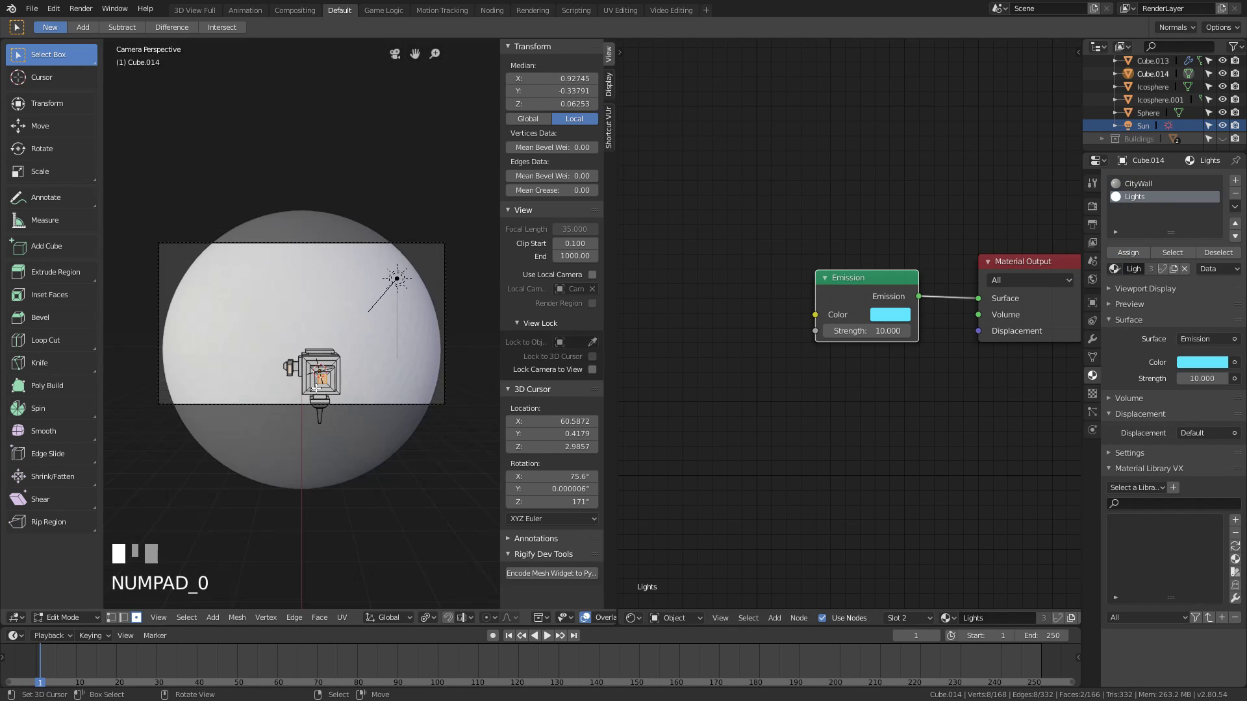
{"action": "key", "text": "Tab"}
{"action": "key", "text": "g"}
{"action": "left_click", "coordinate": [439, 356]}
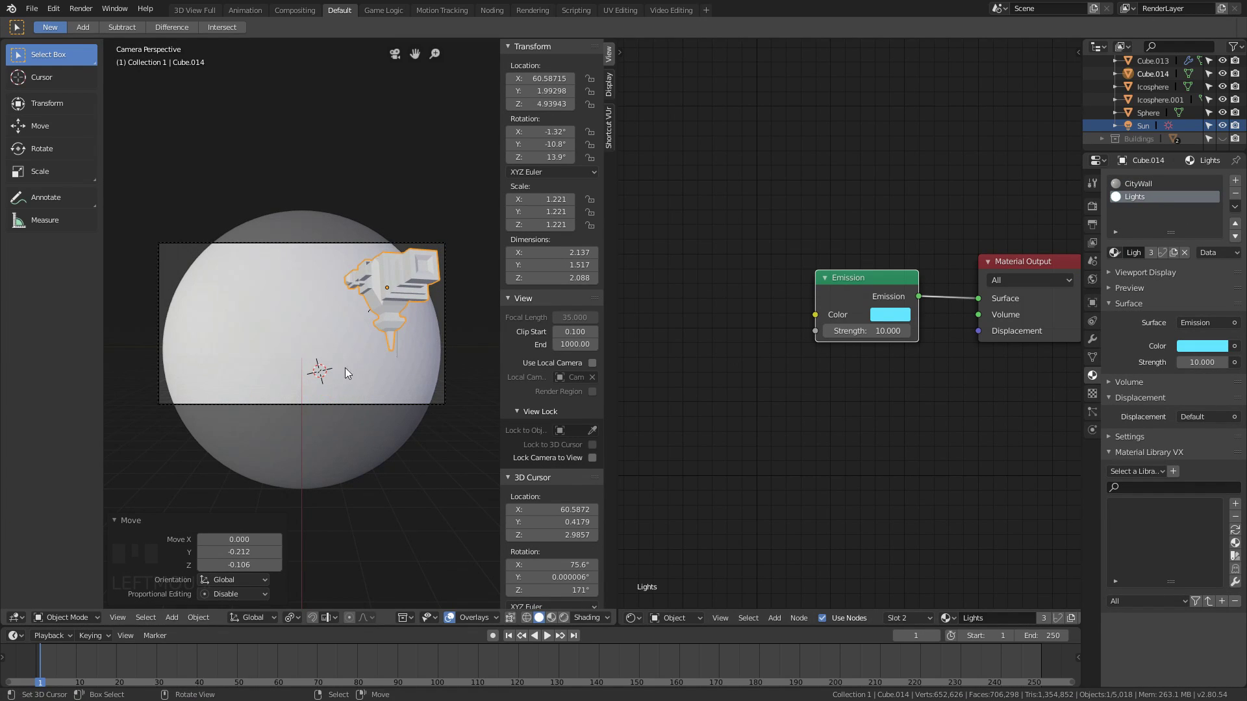
- Move the sphere into a new 'Hide' collection and hide it
{"action": "key", "text": "shift+h"}
{"action": "key", "text": "alt+h"}
{"action": "right_click", "coordinate": [364, 311]}
{"action": "middle_click_drag", "start_coordinate": [463, 380], "coordinate": [495, 404], "text": "shift"}
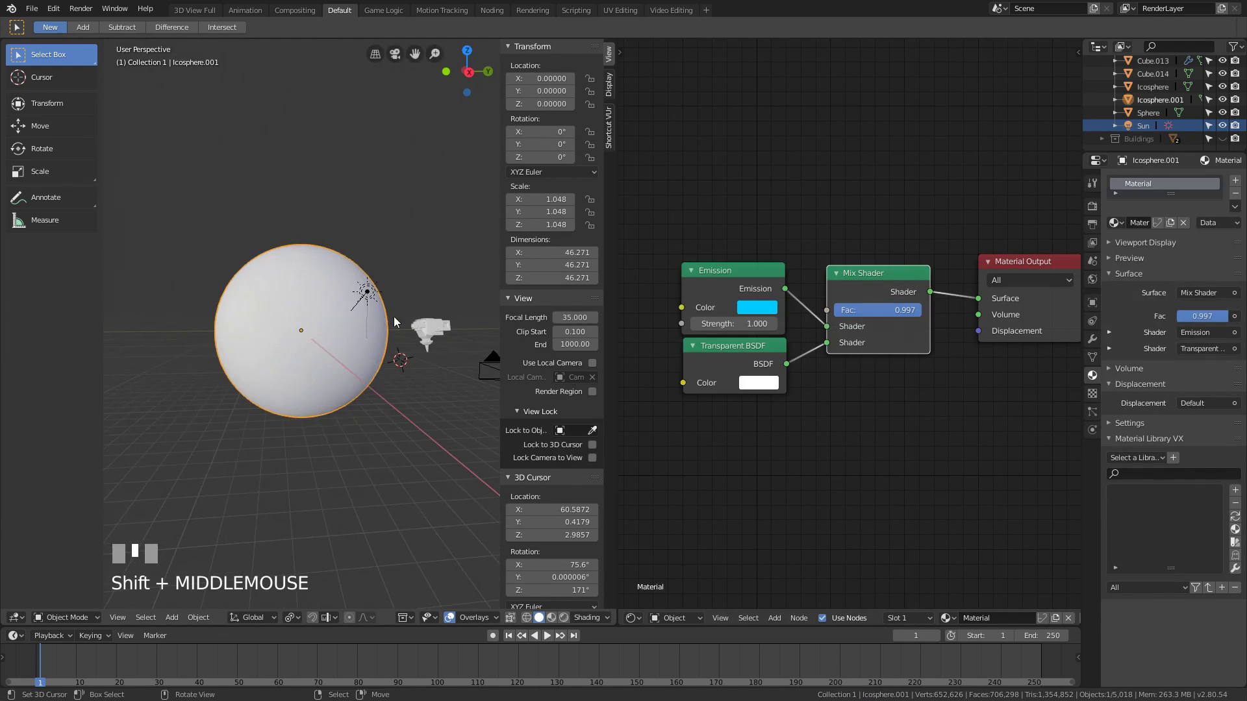
{"action": "key", "text": "b"}
{"action": "key", "text": "m"}
{"action": "left_click", "coordinate": [374, 399]}
{"action": "type", "text": "Hide"}
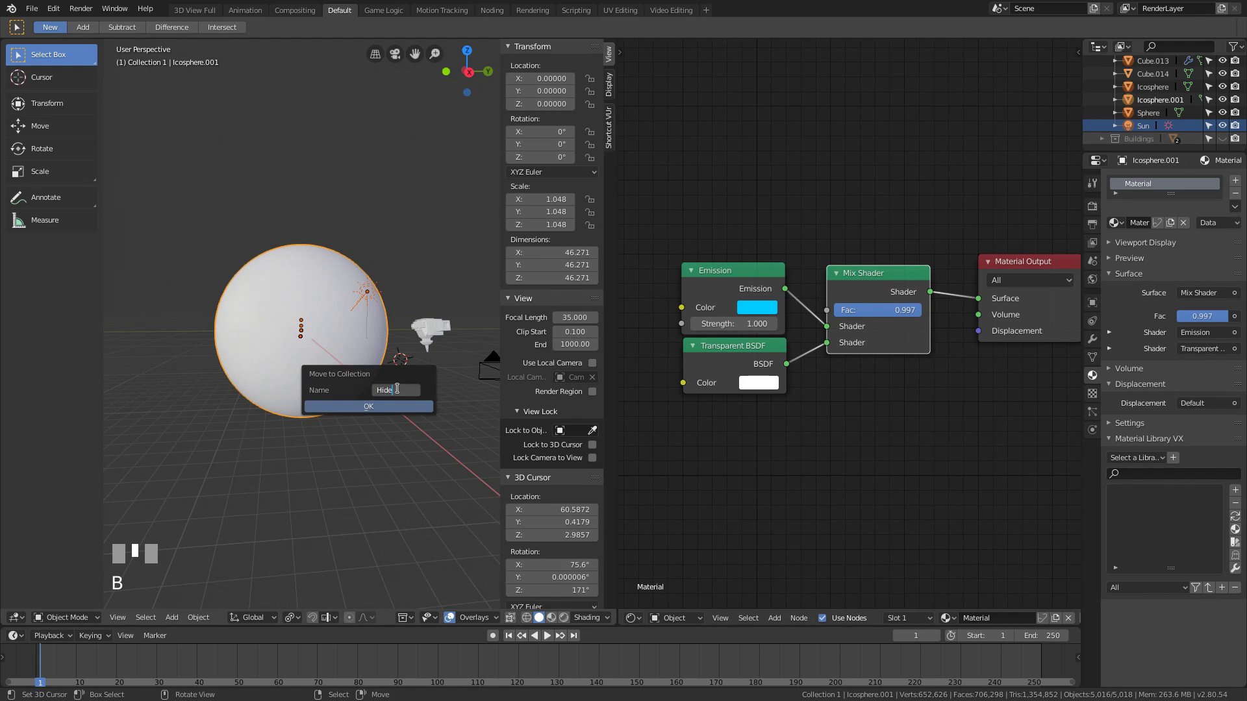
{"action": "key", "text": "Return"}
{"action": "key", "text": "h"}
- Save the blend file and check the spaceship through the camera view
{"action": "key", "text": "ctrl+s"}
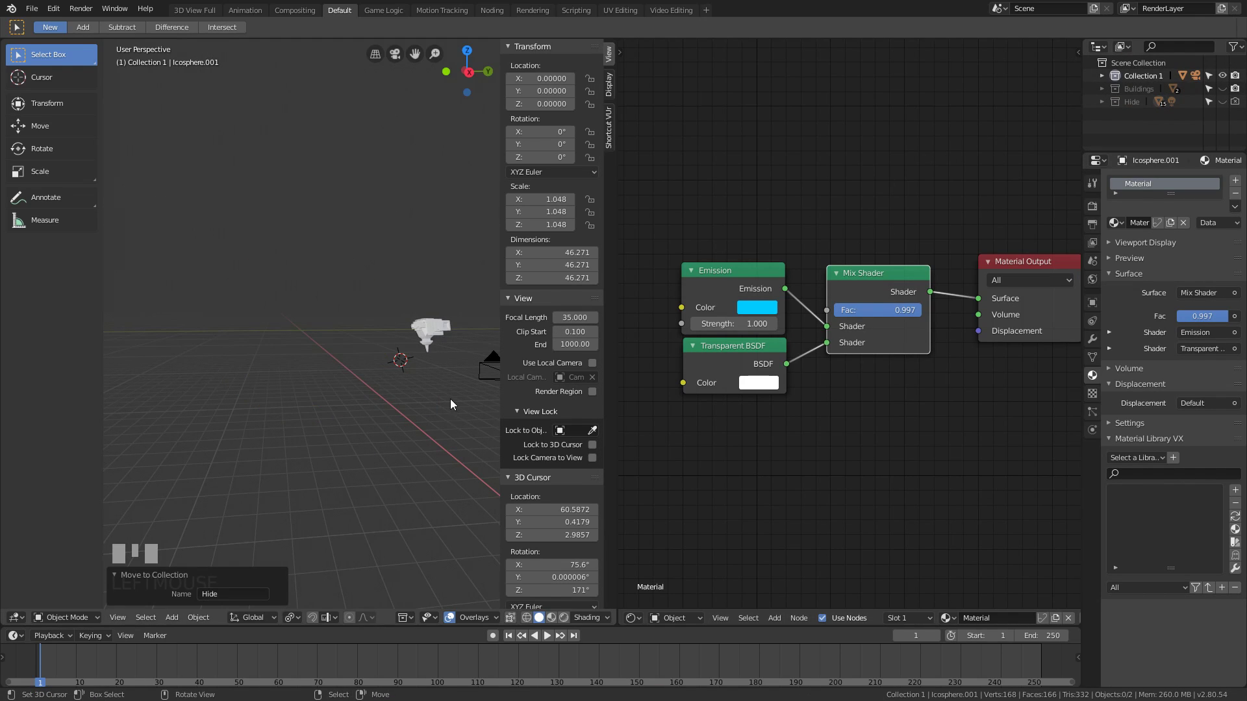
{"action": "right_click", "coordinate": [430, 330]}
{"action": "key", "text": "KP_0"}
{"action": "middle_click_drag", "start_coordinate": [306, 337], "coordinate": [318, 311], "text": "shift"}
{"action": "left_click", "coordinate": [1093, 206]}
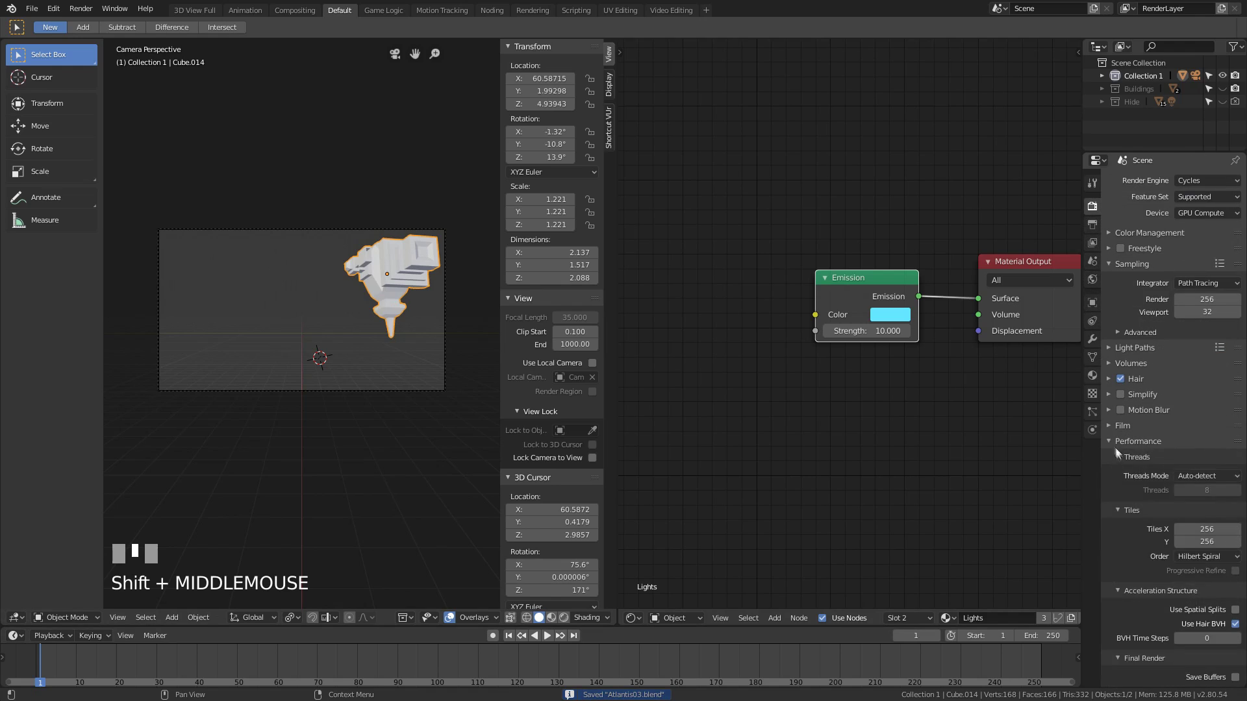
- Render the current camera view and close the render result
{"action": "left_click", "coordinate": [80, 7]}
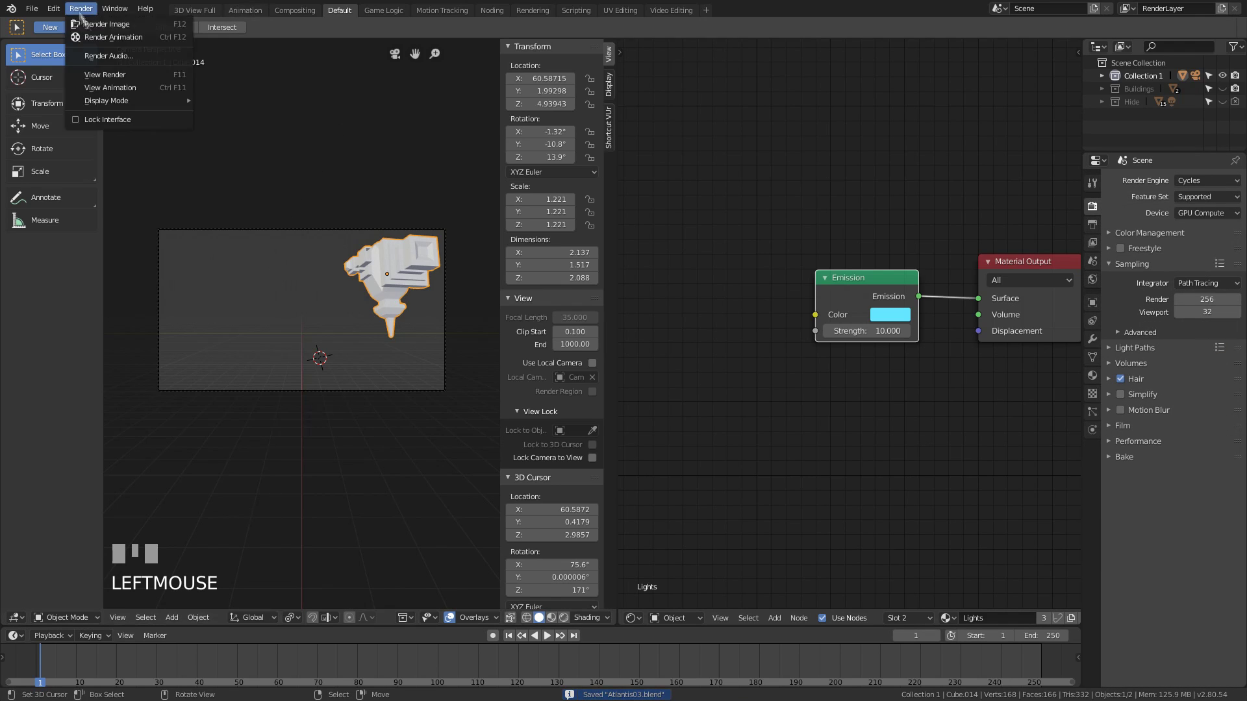
{"action": "left_click", "coordinate": [98, 24]}
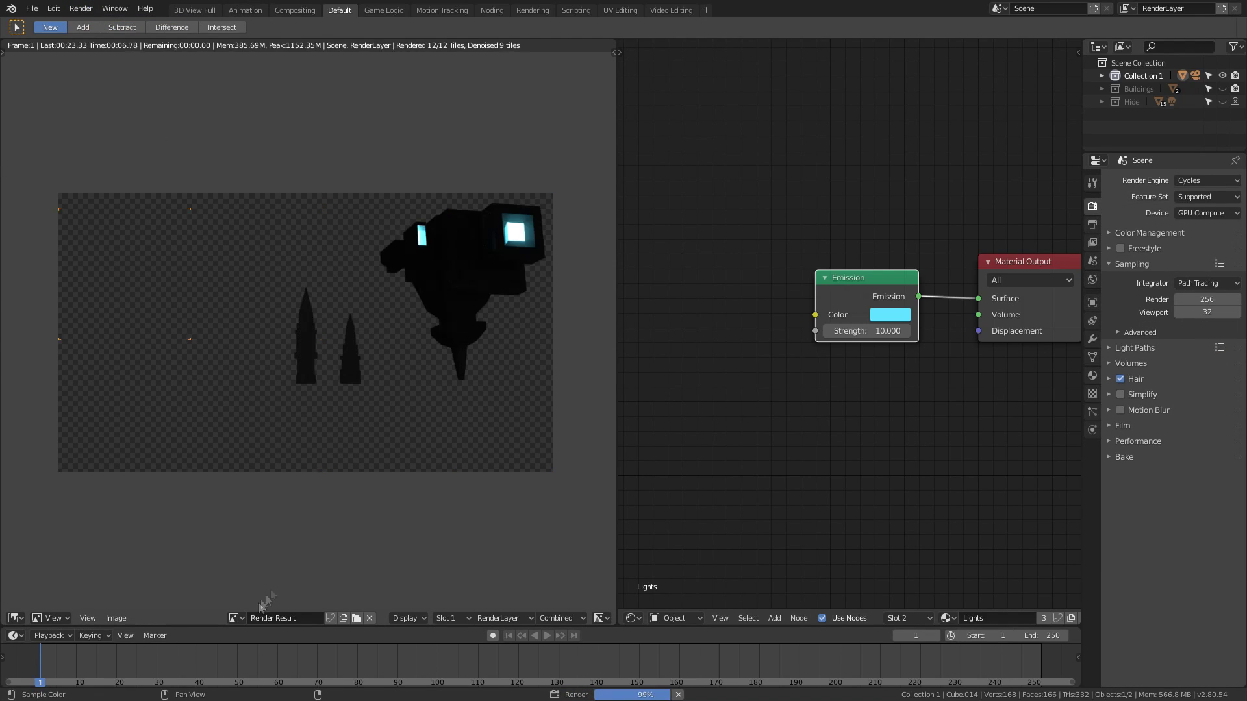
{"action": "key", "text": "Escape"}
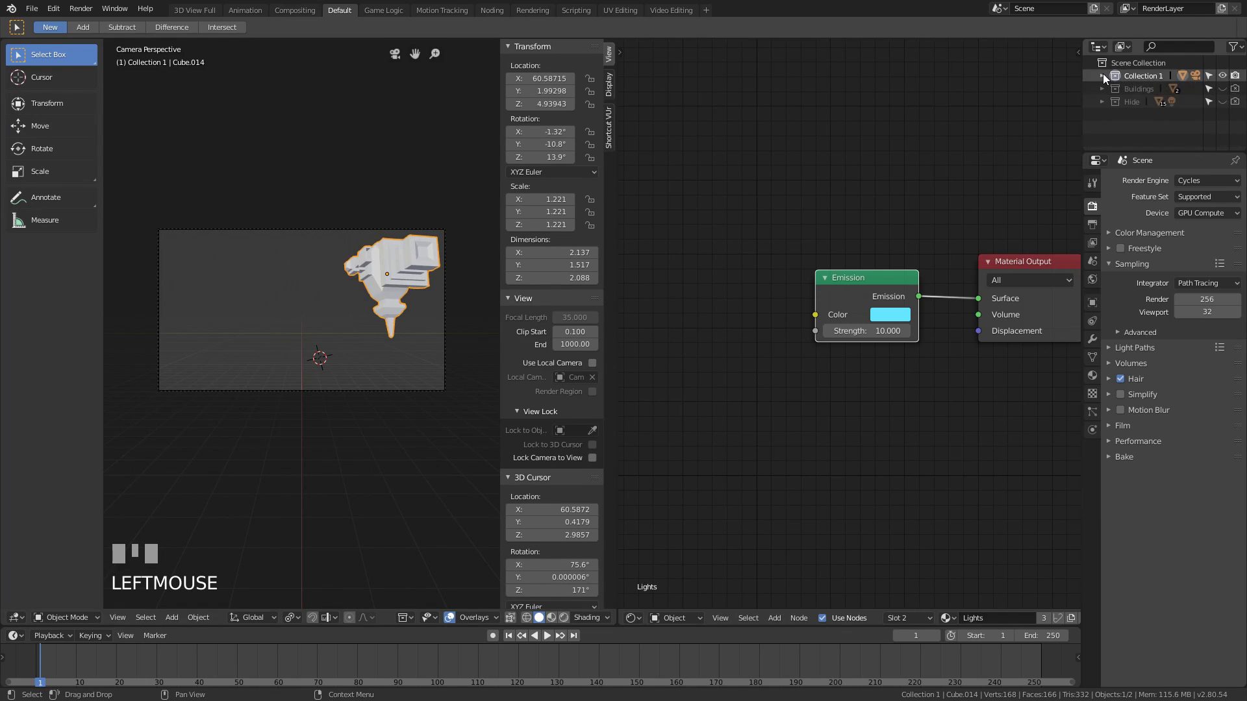
- Move the Sun light into Collection 1, re-render, and add an Image input node in the compositor
{"action": "scroll", "coordinate": [1138, 128], "scroll_direction": "down", "scroll_amount": 5}
{"action": "left_click", "coordinate": [1145, 139]}
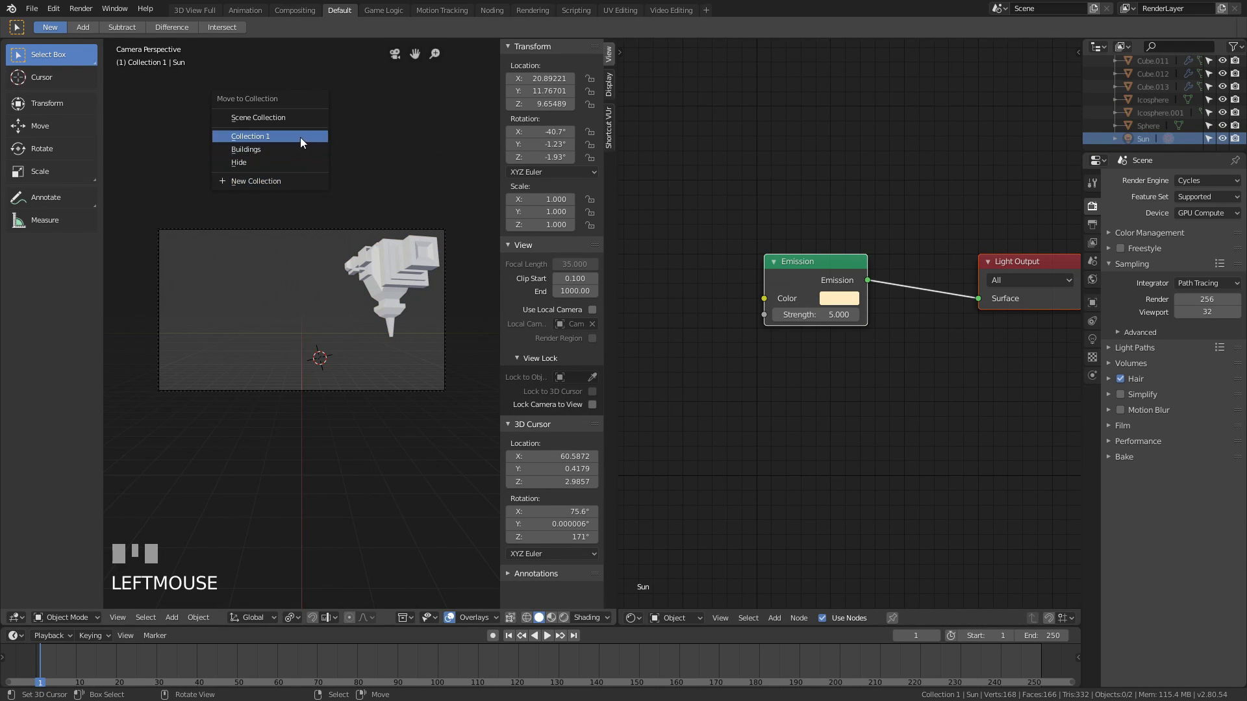
{"action": "left_click", "coordinate": [300, 136]}
{"action": "key", "text": "F12"}
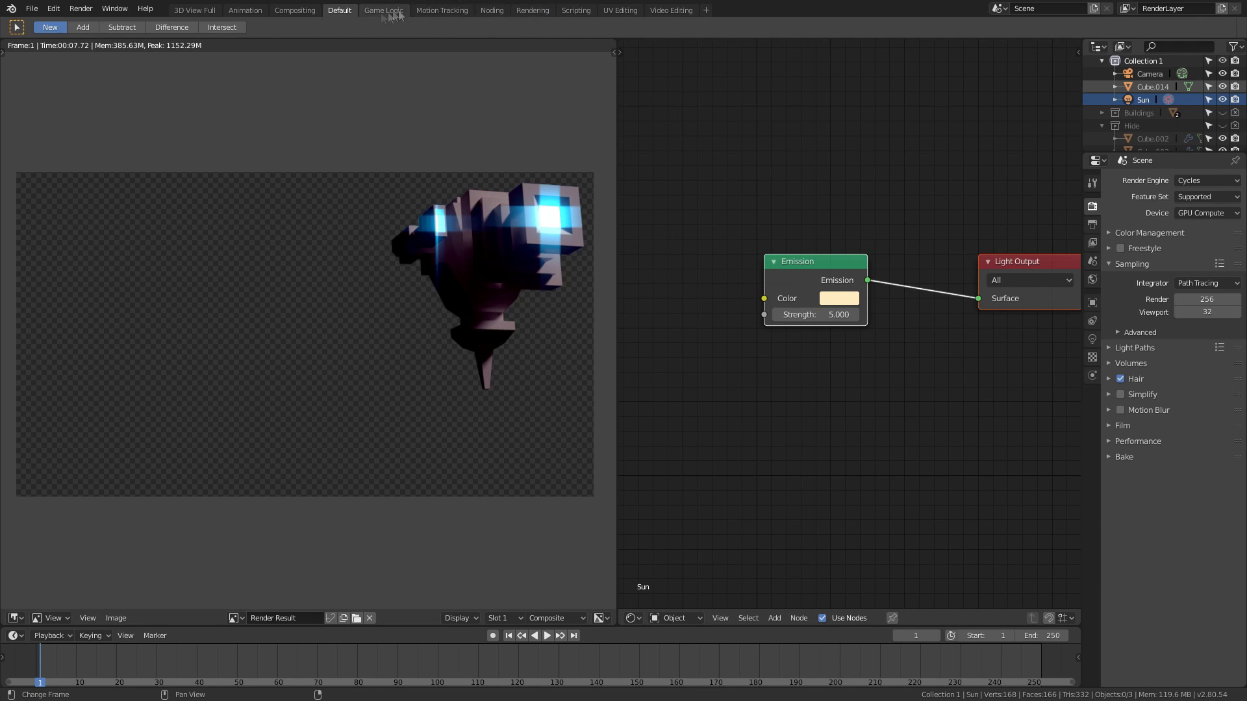
{"action": "left_click", "coordinate": [295, 10]}
{"action": "key", "text": "shift+a"}
- Add an Image node and load AtlantisImg.png from the Desktop into it
{"action": "mouse_move", "coordinate": [137, 316]}
{"action": "left_click", "coordinate": [247, 354]}
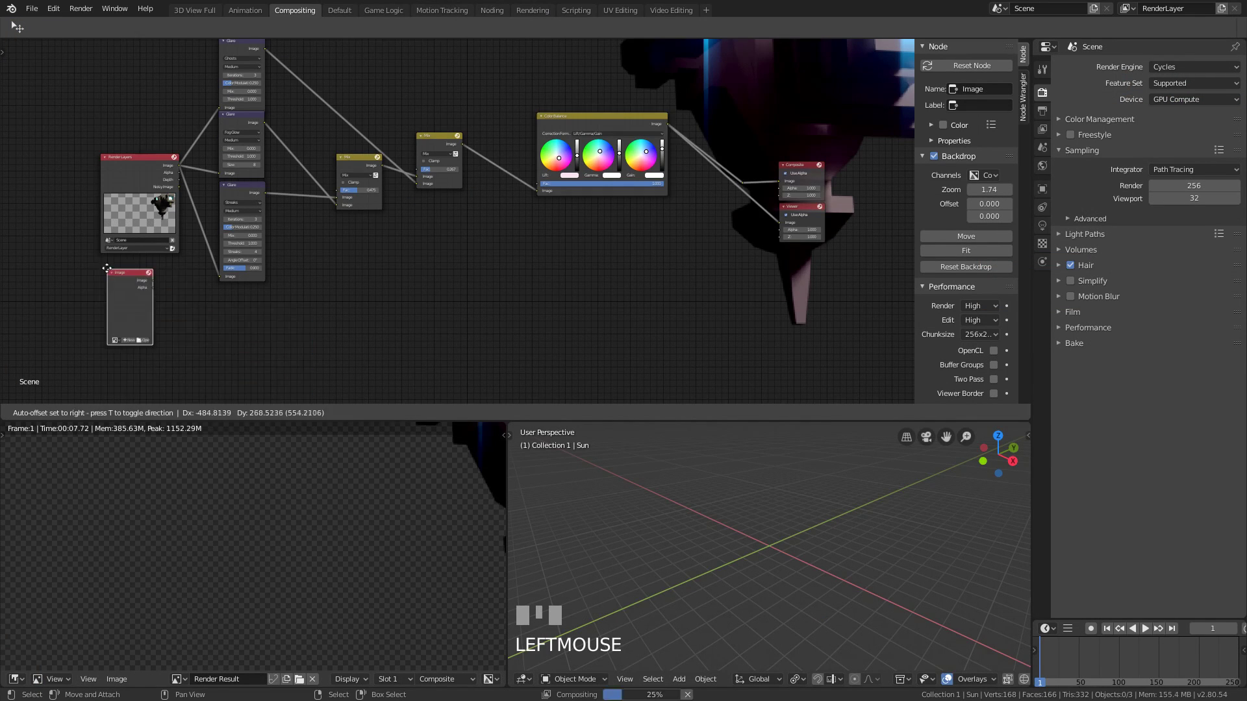
{"action": "left_click", "coordinate": [114, 78]}
{"action": "left_click", "coordinate": [149, 150]}
{"action": "left_click", "coordinate": [49, 164]}
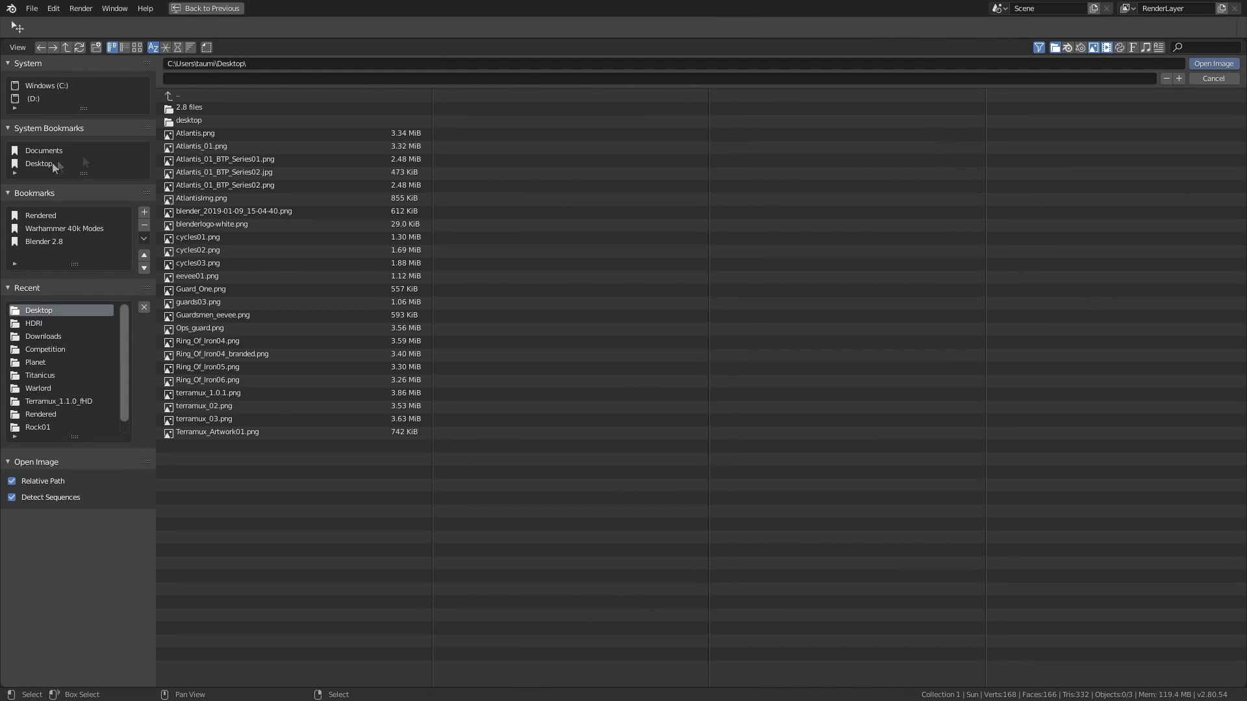
{"action": "double_click", "coordinate": [495, 189]}
{"action": "left_click", "coordinate": [769, 84]}
{"action": "scroll", "coordinate": [464, 378], "scroll_direction": "up", "scroll_amount": 1}
- Add a Mix node before the outputs and link the city image into its second input
{"action": "key", "text": "shift+a"}
{"action": "mouse_move", "coordinate": [416, 407]}
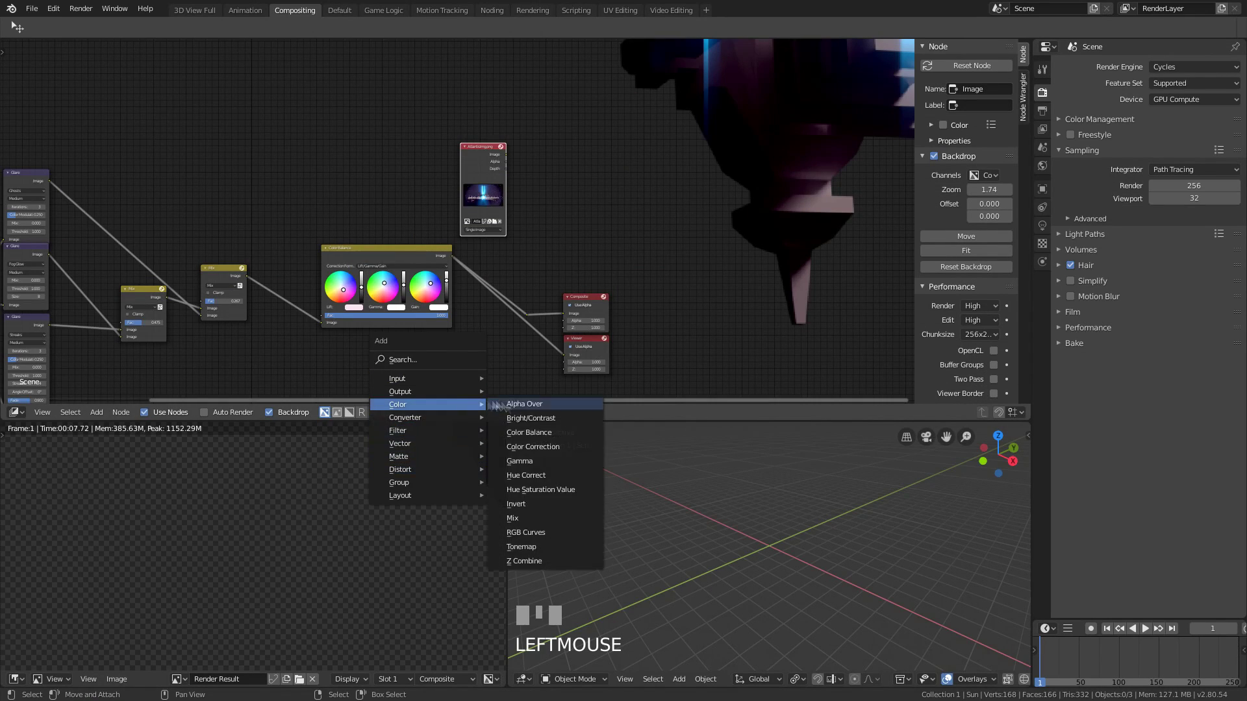
{"action": "left_click", "coordinate": [545, 519]}
{"action": "left_click", "coordinate": [562, 221]}
{"action": "middle_click_drag", "start_coordinate": [625, 270], "coordinate": [594, 307]}
{"action": "left_click_drag", "start_coordinate": [502, 111], "coordinate": [396, 112]}
{"action": "left_click_drag", "start_coordinate": [427, 106], "coordinate": [501, 298]}
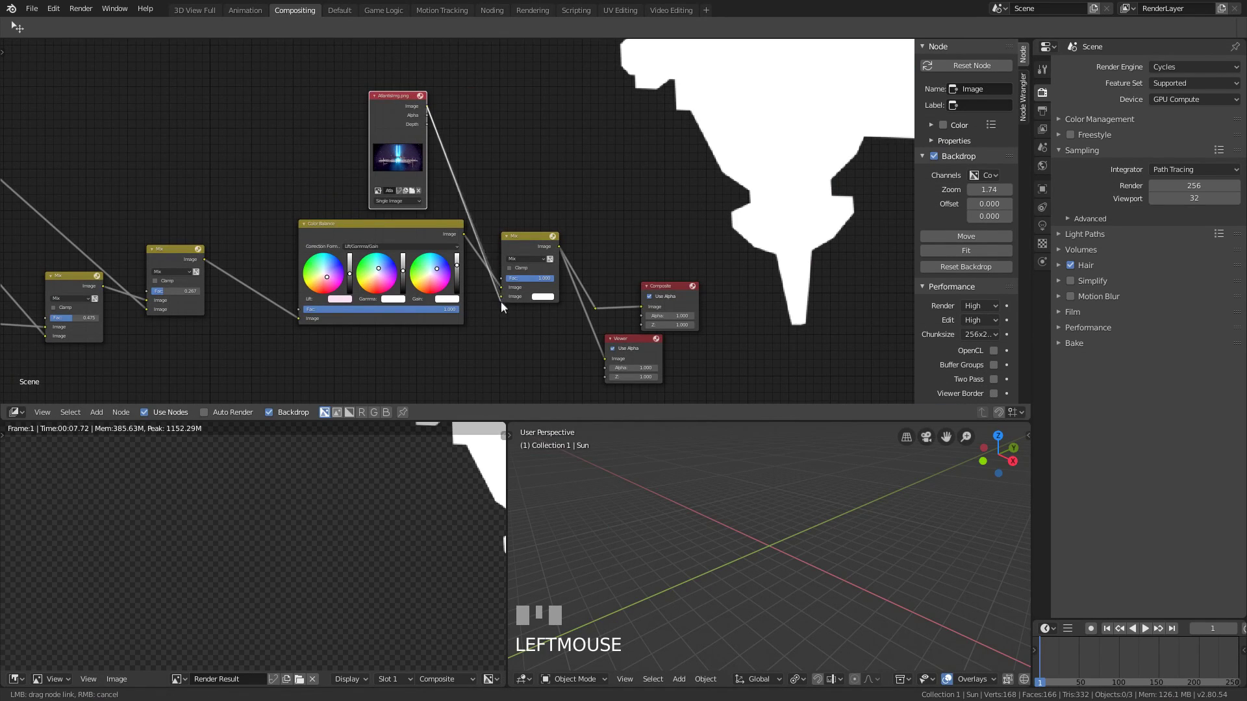
{"action": "middle_click_drag", "start_coordinate": [501, 302], "coordinate": [485, 313]}
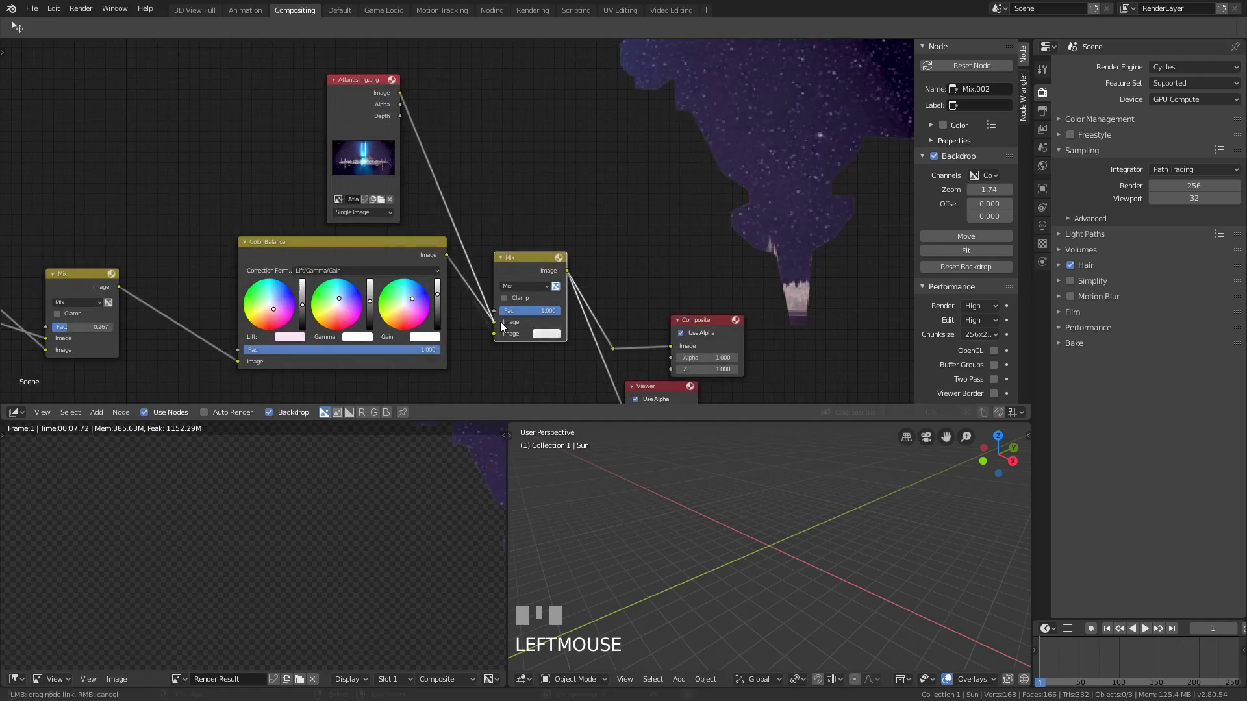
{"action": "scroll", "coordinate": [500, 321], "scroll_direction": "down", "scroll_amount": 2}
{"action": "key", "text": "ctrl+space"}
- Insert a Directional Blur node on the link between Color Balance and Mix
{"action": "scroll", "coordinate": [462, 452], "scroll_direction": "up", "scroll_amount": 3}
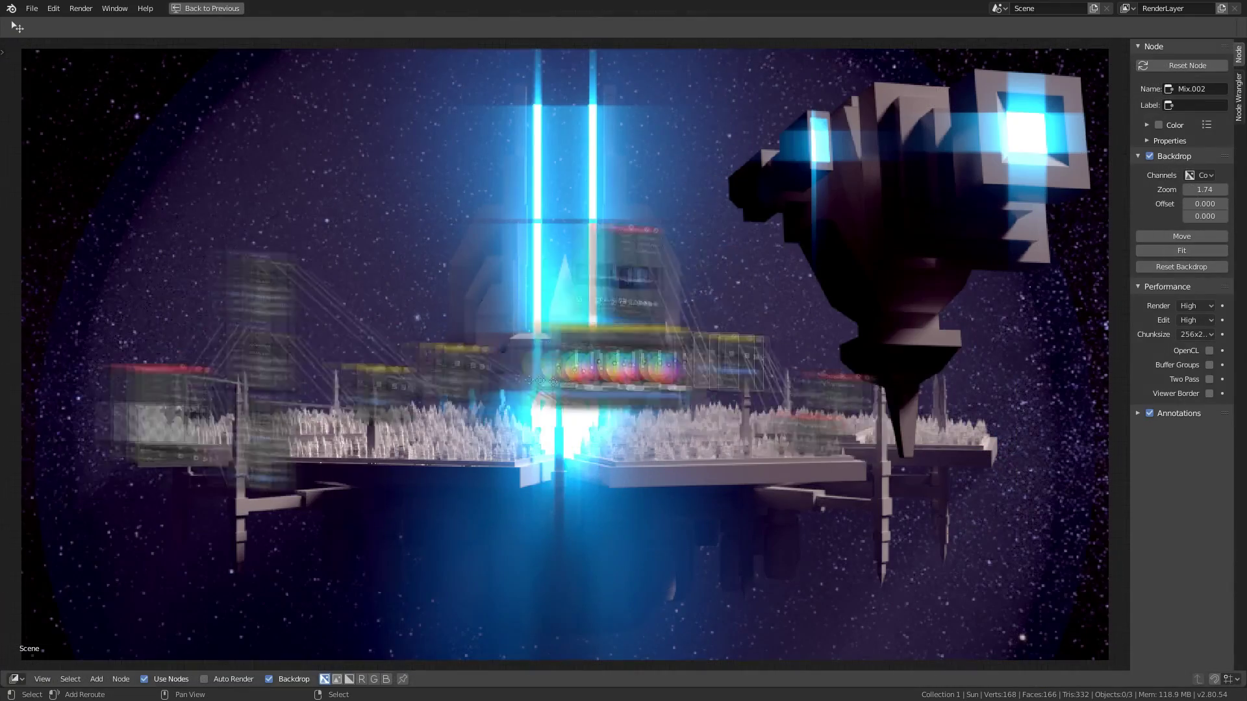
{"action": "middle_click_drag", "start_coordinate": [462, 452], "coordinate": [787, 337]}
{"action": "scroll", "coordinate": [745, 368], "scroll_direction": "up", "scroll_amount": 2}
{"action": "key", "text": "shift+a"}
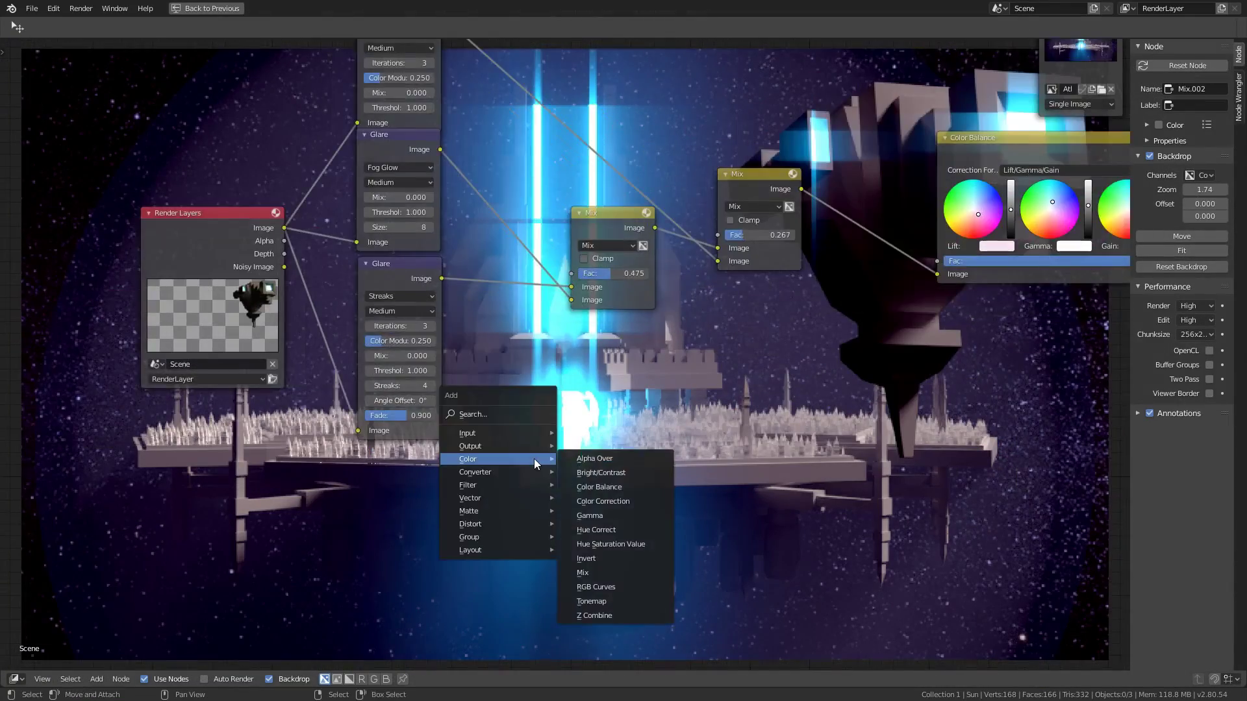
{"action": "mouse_move", "coordinate": [534, 476]}
{"action": "left_click", "coordinate": [604, 585]}
{"action": "left_click", "coordinate": [1007, 338]}
{"action": "middle_click_drag", "start_coordinate": [1006, 338], "coordinate": [604, 342]}
{"action": "scroll", "coordinate": [604, 343], "scroll_direction": "up", "scroll_amount": 1}
- Set the blur to Distance 0.010, Zoom 0.200, Angle 0.1° with raised iterations, then view the render full-window
{"action": "left_click", "coordinate": [593, 345]}
{"action": "left_click", "coordinate": [593, 345]}
{"action": "left_click", "coordinate": [593, 345]}
{"action": "scroll", "coordinate": [594, 344], "scroll_direction": "down", "scroll_amount": 2, "text": "ctrl"}
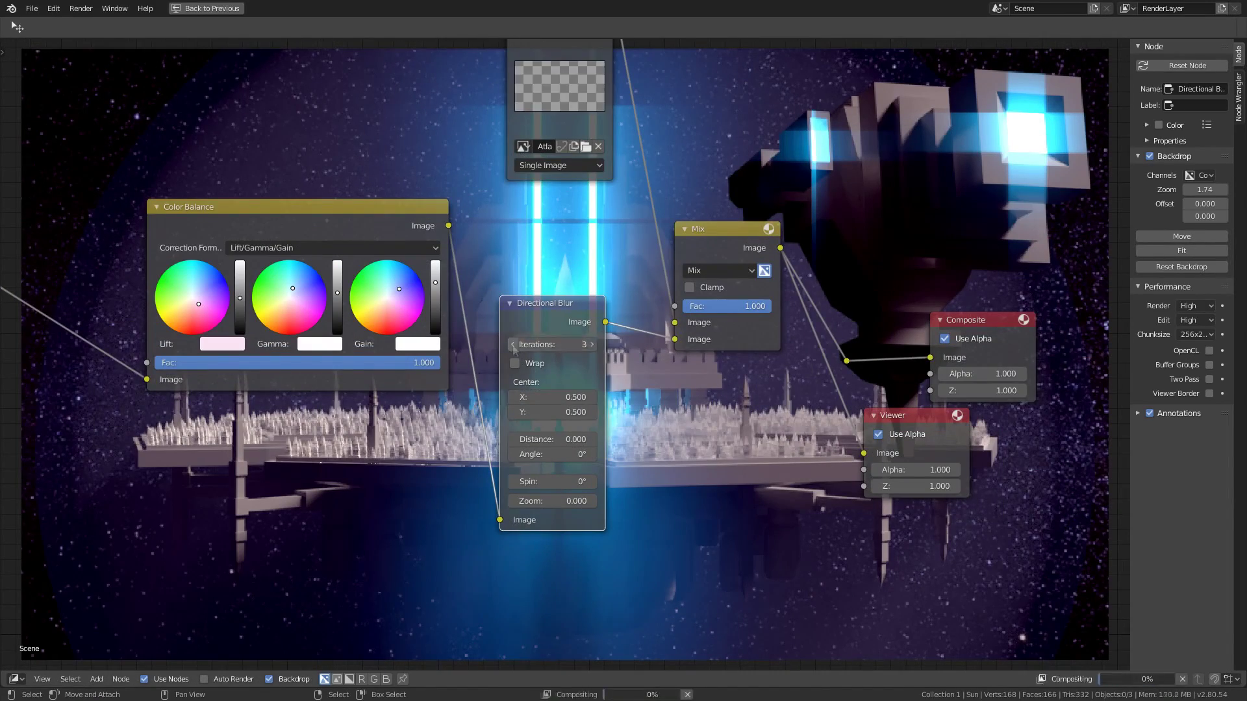
{"action": "left_click", "coordinate": [591, 439]}
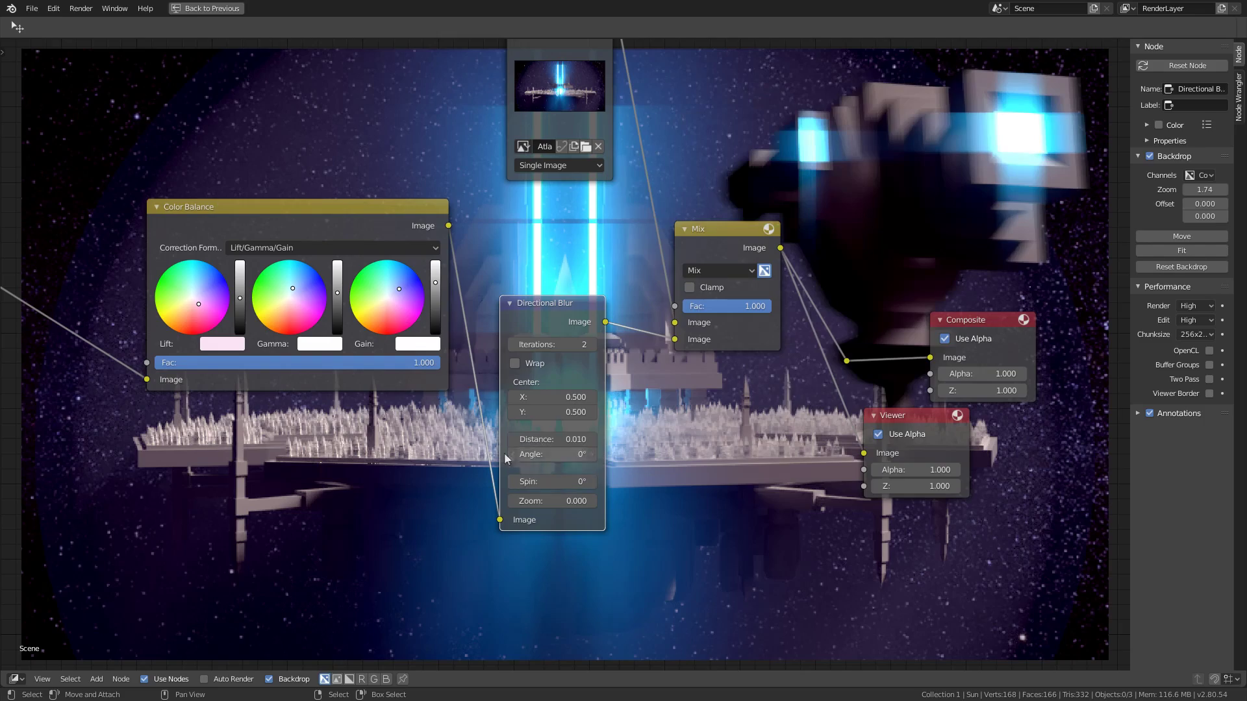
{"action": "left_click", "coordinate": [591, 501]}
{"action": "left_click", "coordinate": [591, 500]}
{"action": "left_click", "coordinate": [594, 345]}
{"action": "left_click", "coordinate": [594, 345]}
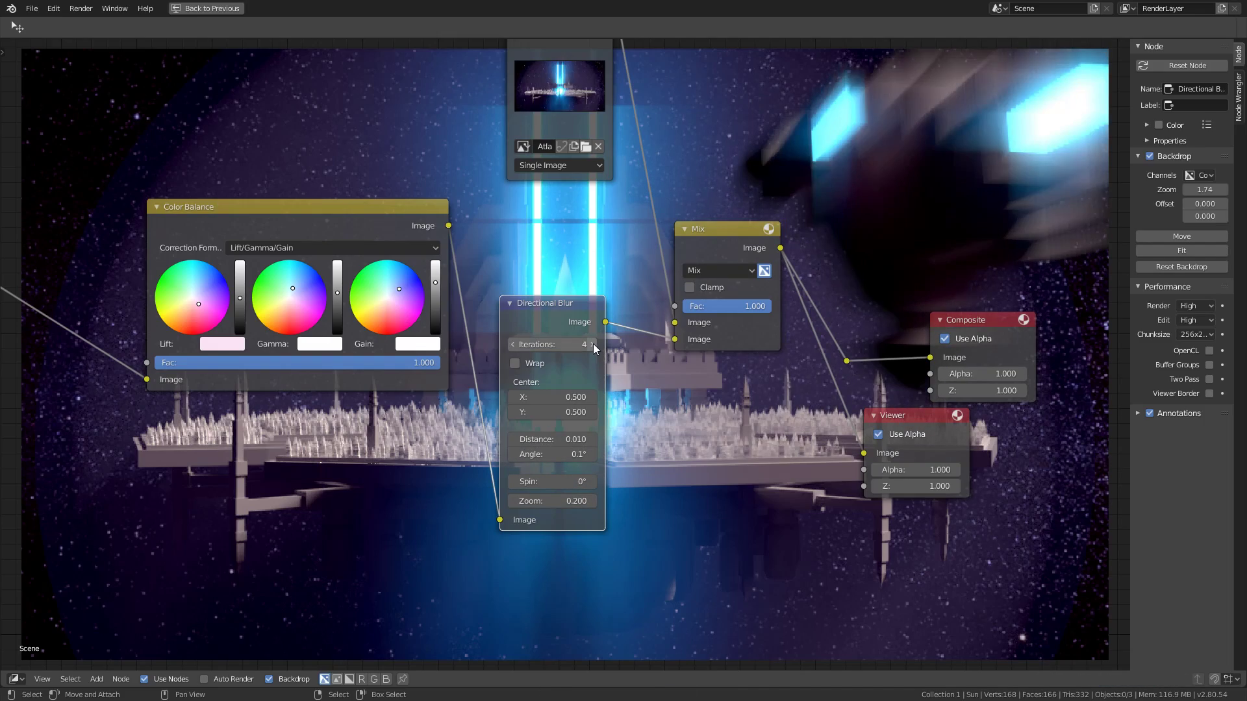
{"action": "left_click", "coordinate": [594, 345]}
{"action": "middle_click_drag", "start_coordinate": [594, 345], "coordinate": [505, 412]}
{"action": "scroll", "coordinate": [504, 412], "scroll_direction": "down", "scroll_amount": 4}
{"action": "key", "text": "ctrl+space"}
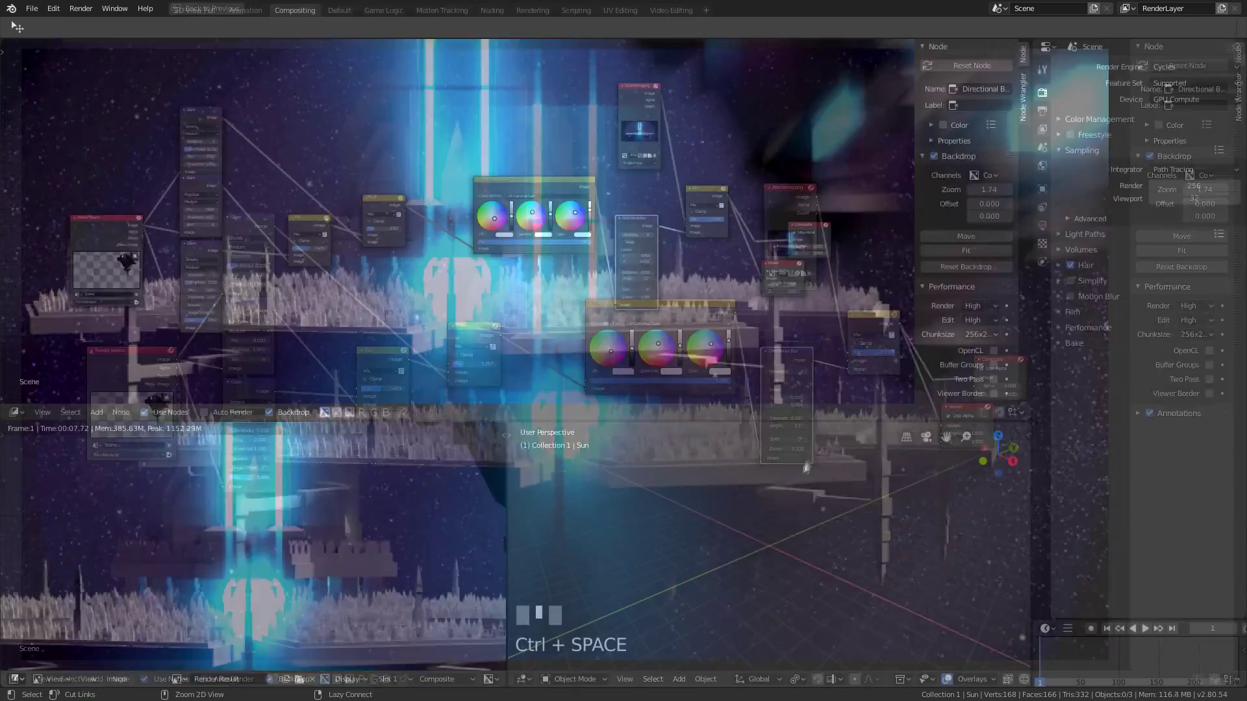
{"action": "key", "text": "ctrl+space"}
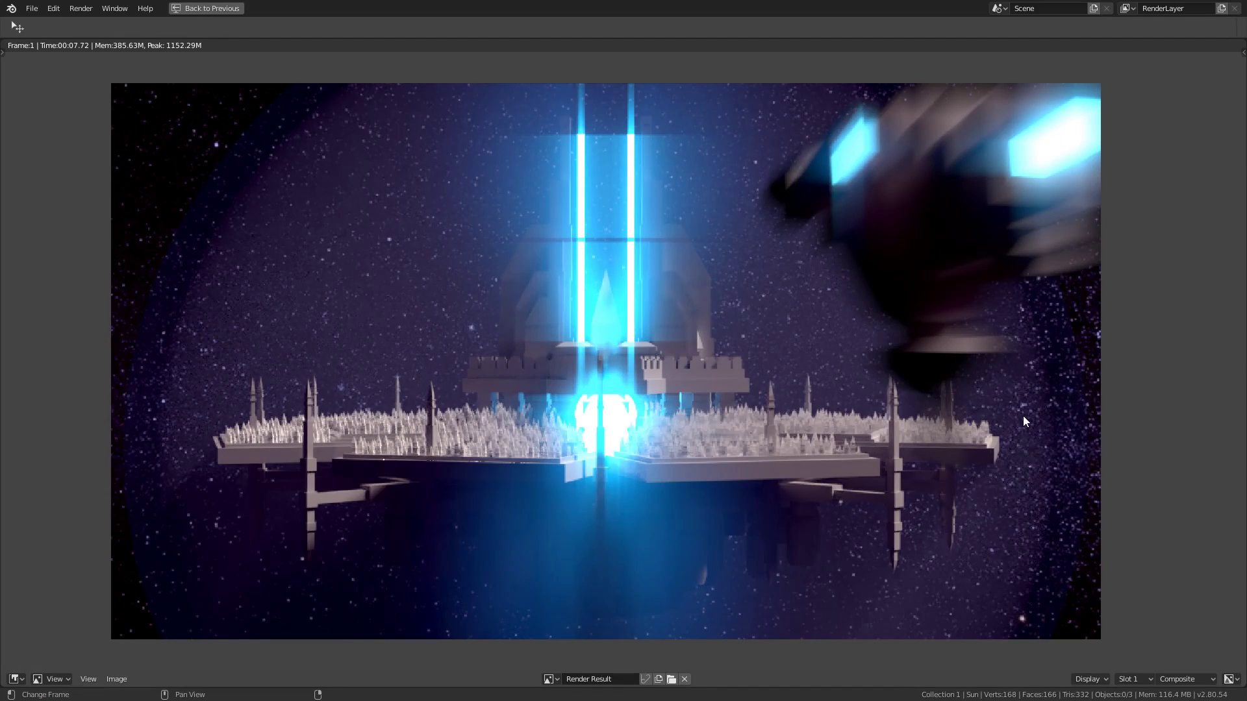
- Feed the Directional Blur output into the Mix node
{"action": "key", "text": "ctrl+space"}
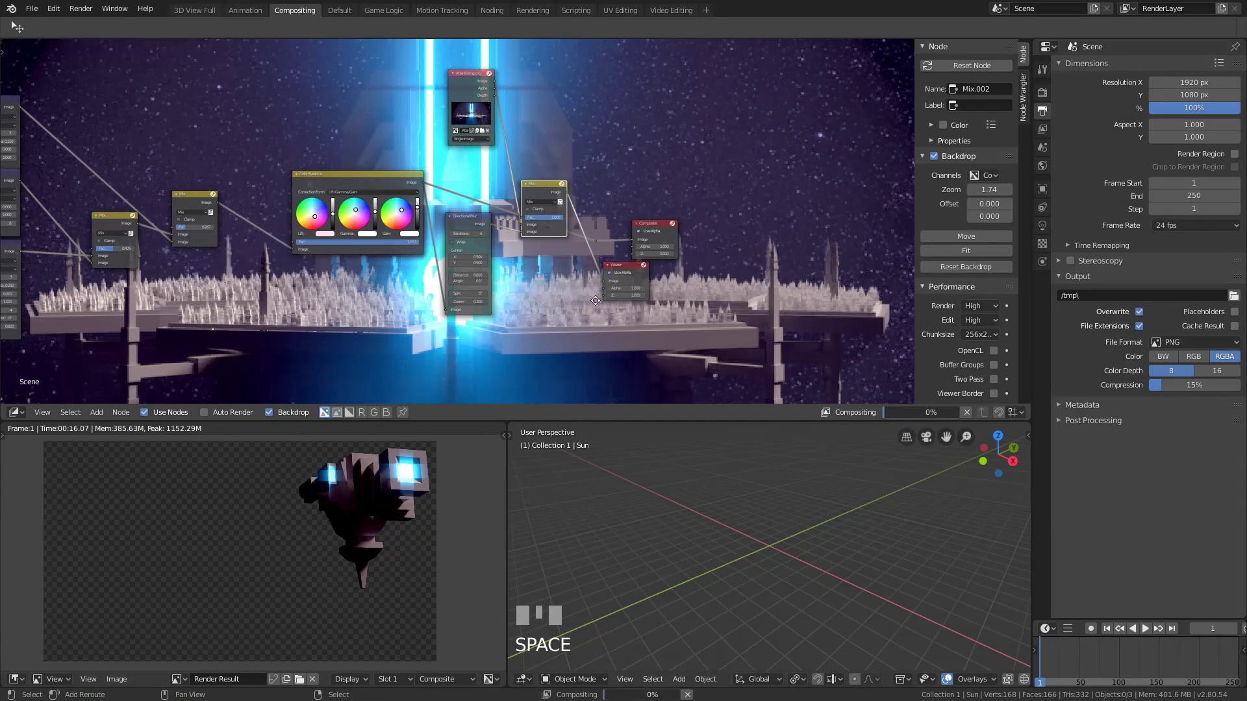
{"action": "scroll", "coordinate": [595, 300], "scroll_direction": "up", "scroll_amount": 2}
{"action": "left_click_drag", "start_coordinate": [617, 208], "coordinate": [620, 205]}
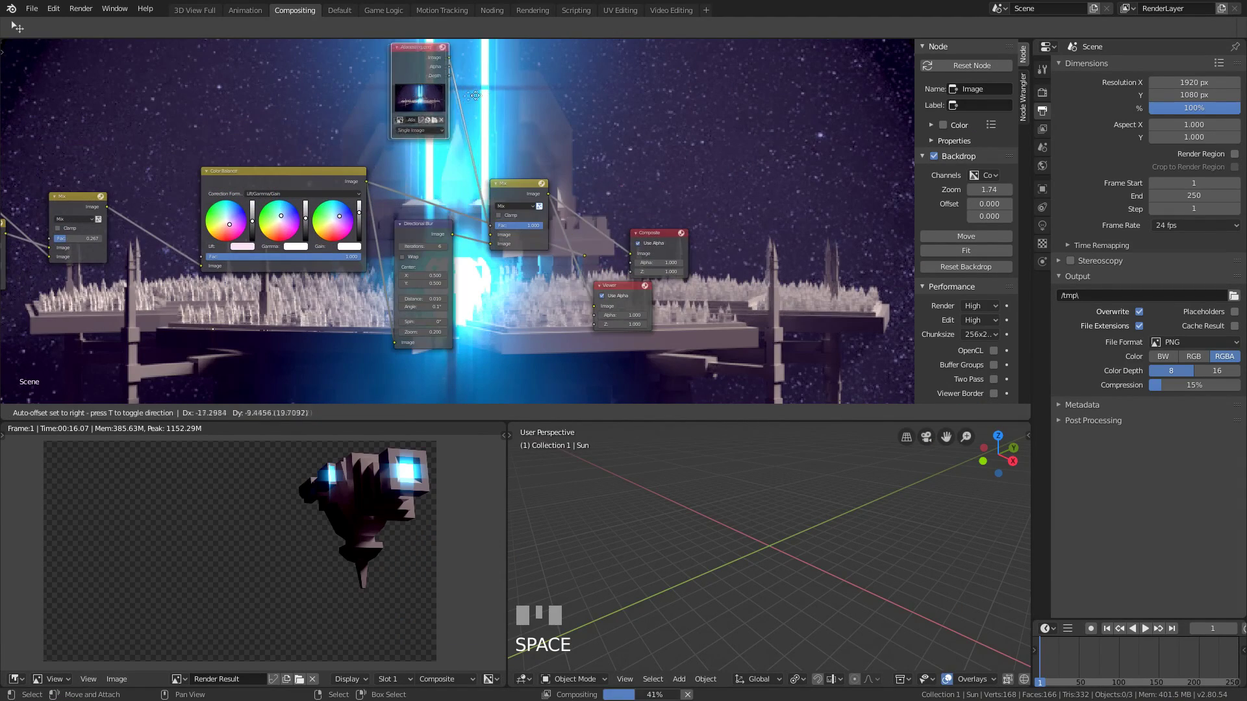
{"action": "scroll", "coordinate": [432, 232], "scroll_direction": "up", "scroll_amount": 1}
{"action": "left_click", "coordinate": [431, 228]}
{"action": "left_click_drag", "start_coordinate": [432, 232], "coordinate": [439, 228]}
{"action": "middle_click_drag", "start_coordinate": [490, 227], "coordinate": [497, 242]}
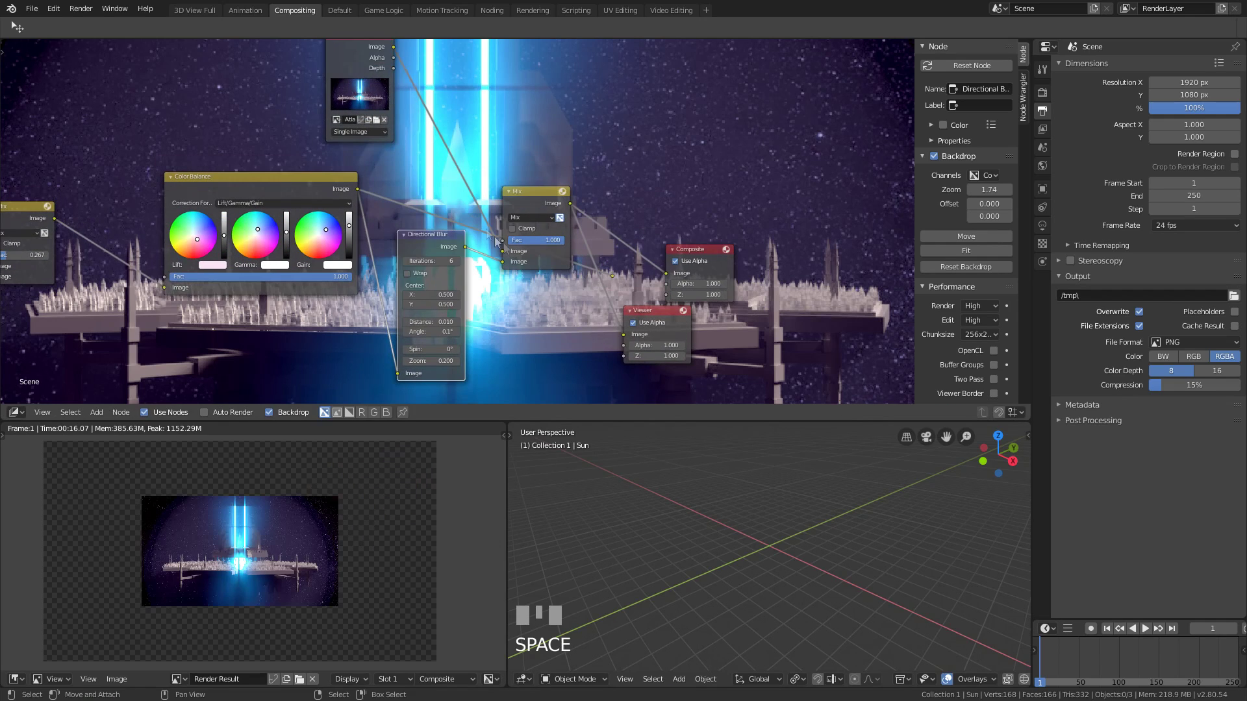
{"action": "left_click_drag", "start_coordinate": [509, 263], "coordinate": [509, 262]}
{"action": "scroll", "coordinate": [455, 293], "scroll_direction": "down", "scroll_amount": 5}
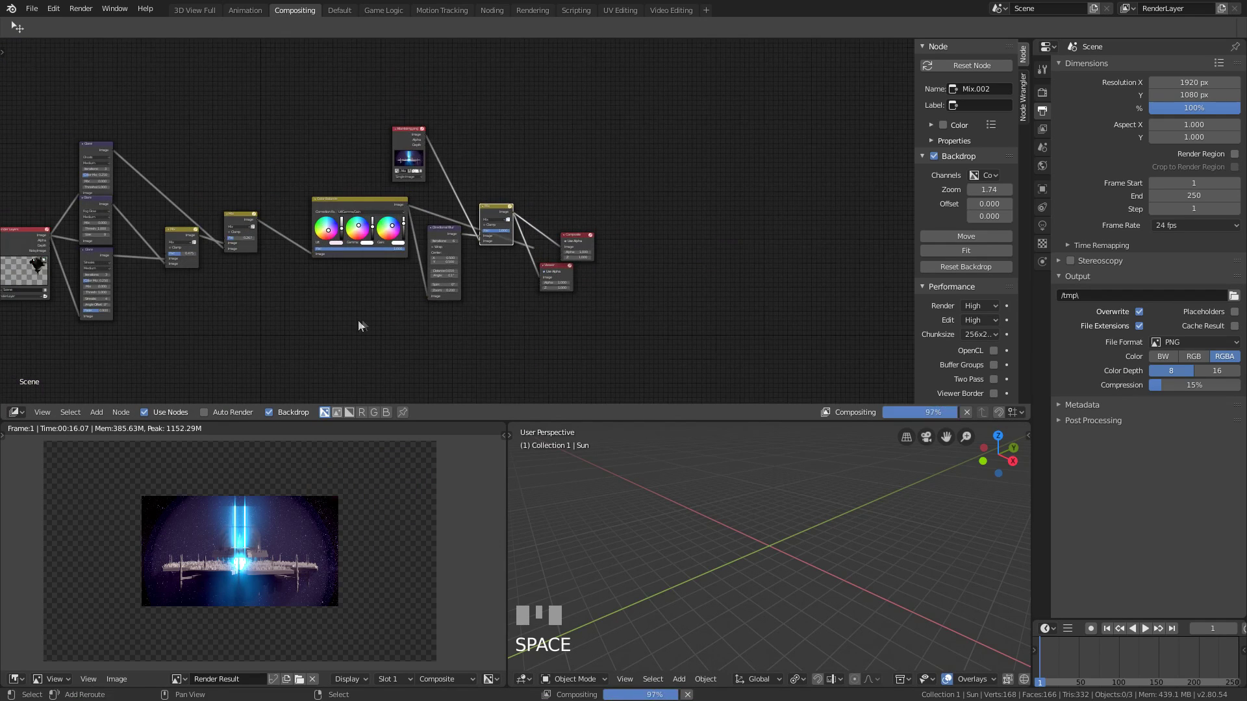
- Delete the leftover reroute point and reposition the Mix node
{"action": "scroll", "coordinate": [376, 321], "scroll_direction": "up", "scroll_amount": 3}
{"action": "scroll", "coordinate": [455, 302], "scroll_direction": "up", "scroll_amount": 3}
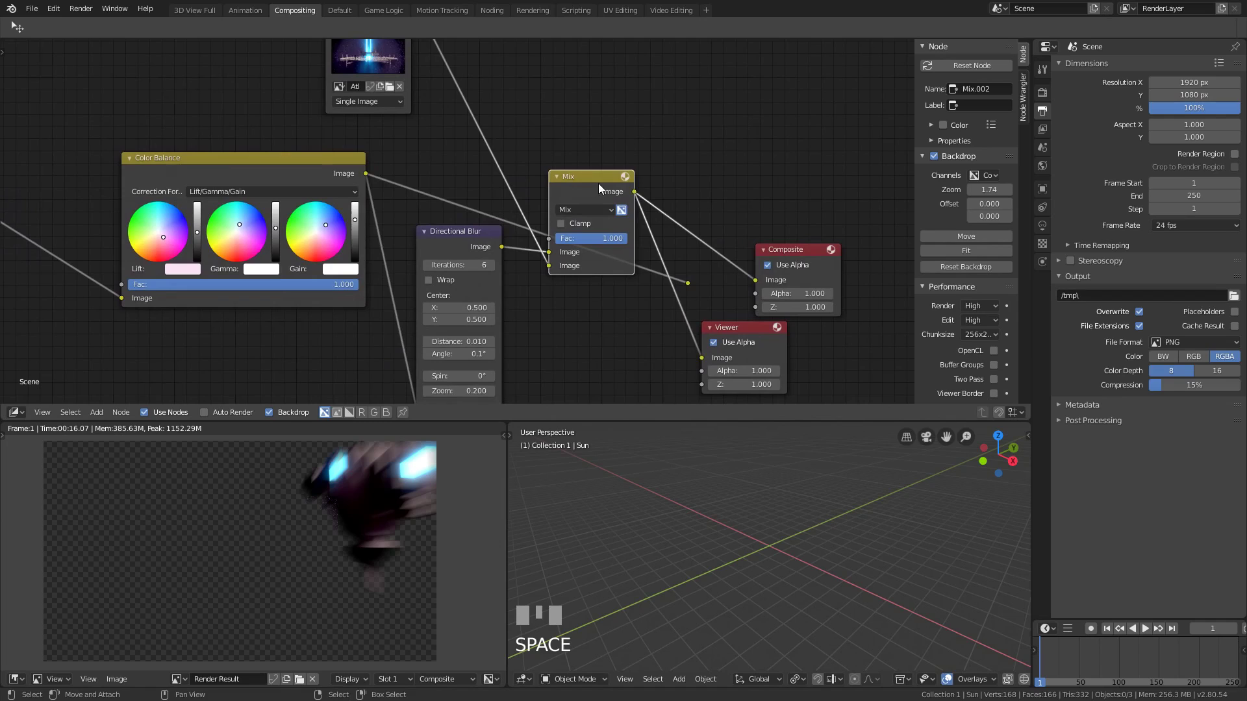
{"action": "left_click", "coordinate": [687, 283]}
{"action": "key", "text": "x"}
{"action": "left_click_drag", "start_coordinate": [571, 175], "coordinate": [581, 150]}
{"action": "middle_click_drag", "start_coordinate": [483, 190], "coordinate": [481, 294]}
- Reload the updated AtlantisImg.png, swap the Mix inputs, and show the render full-window
{"action": "left_click", "coordinate": [387, 189]}
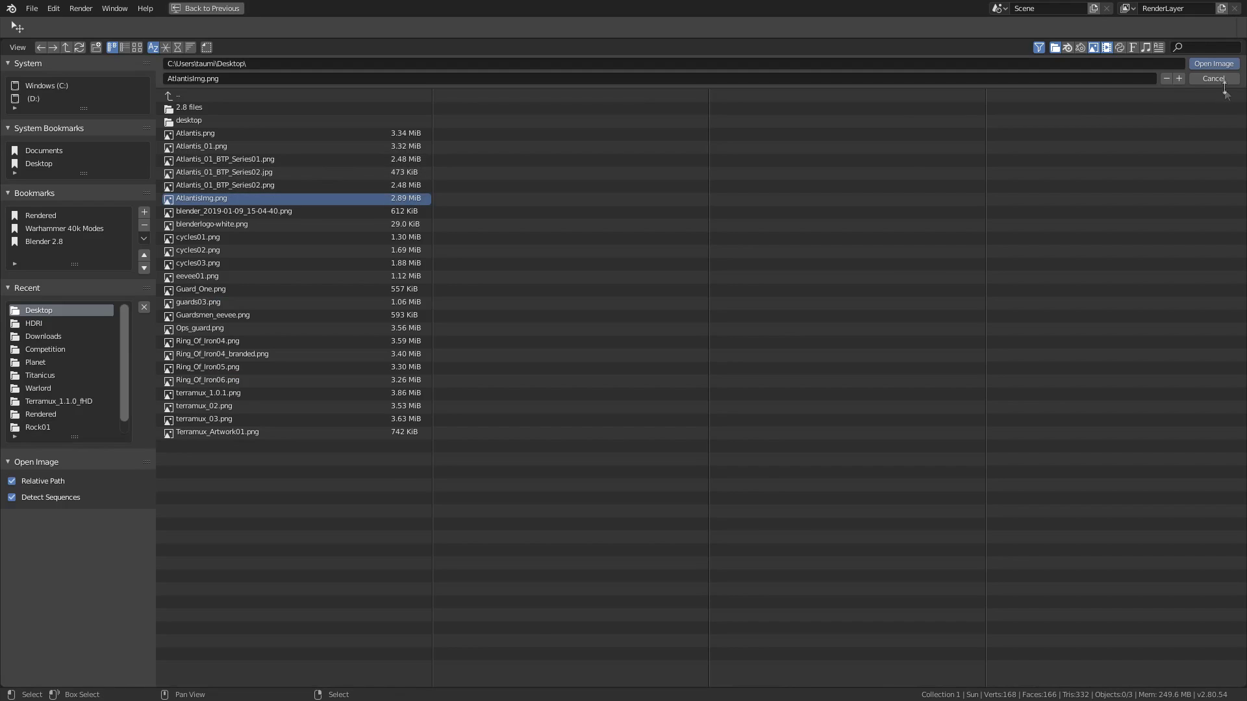
{"action": "left_click", "coordinate": [1214, 63]}
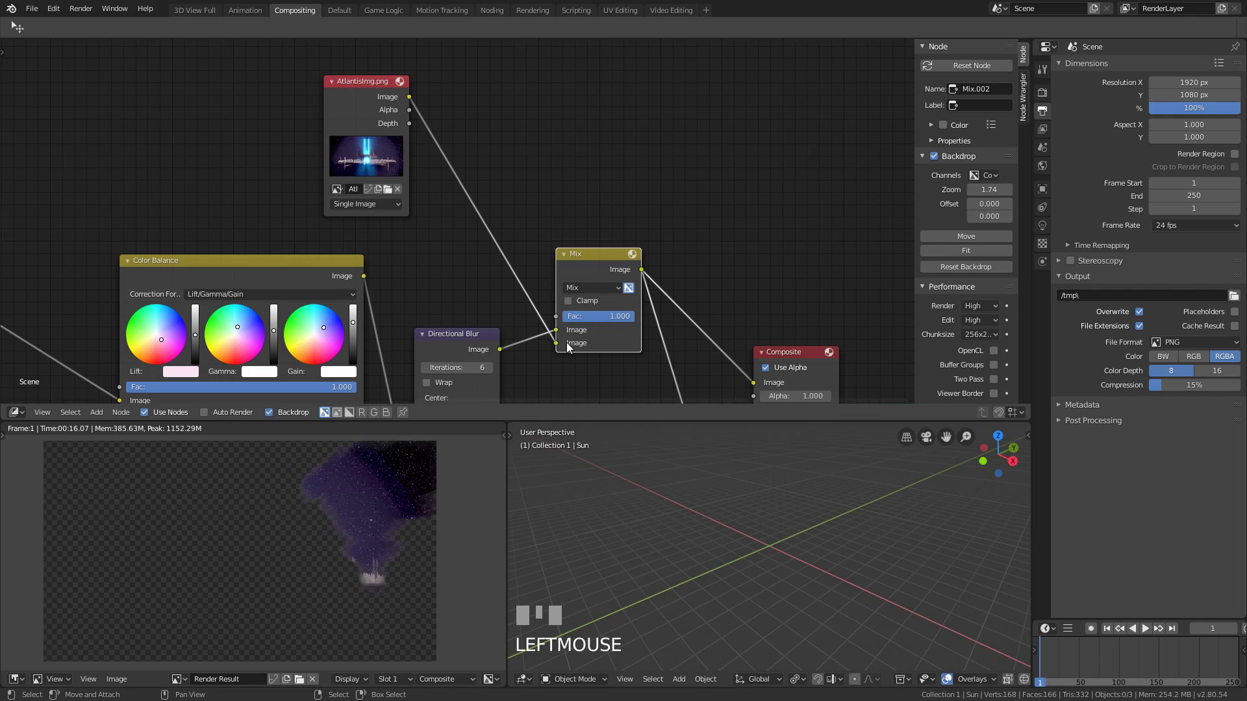
{"action": "left_click_drag", "start_coordinate": [567, 342], "coordinate": [558, 330]}
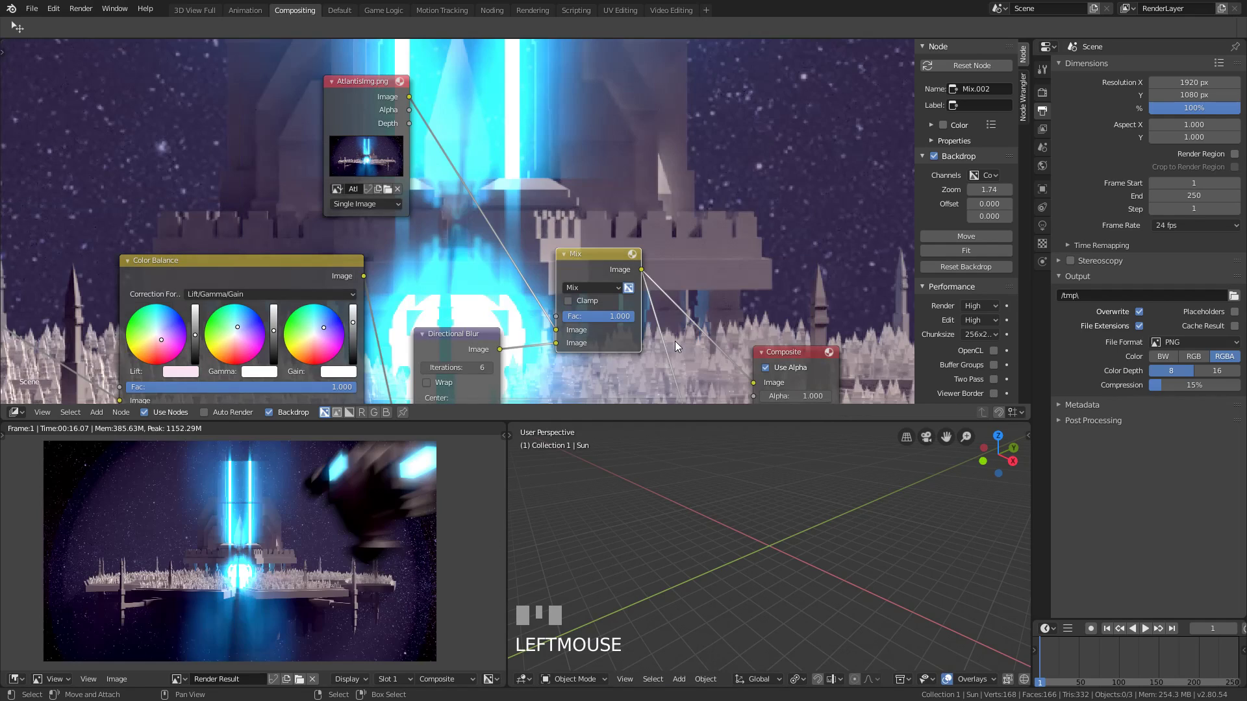
{"action": "scroll", "coordinate": [675, 341], "scroll_direction": "down", "scroll_amount": 3}
{"action": "key", "text": "F11"}
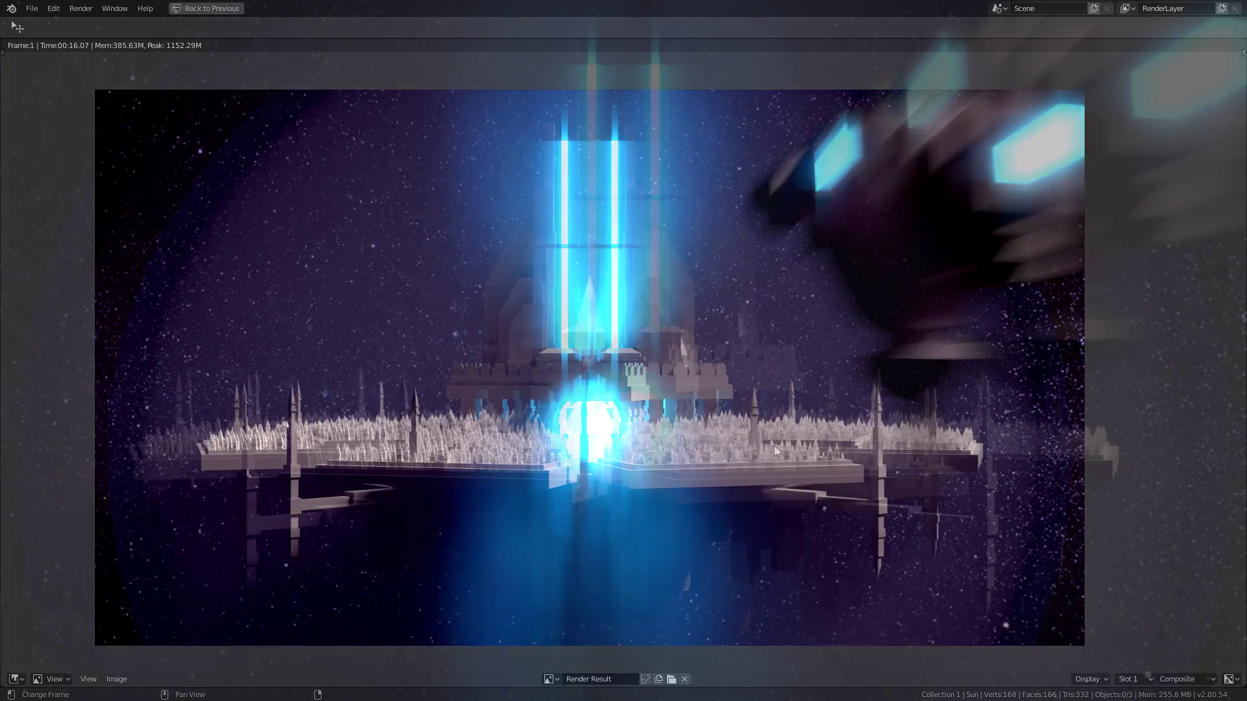